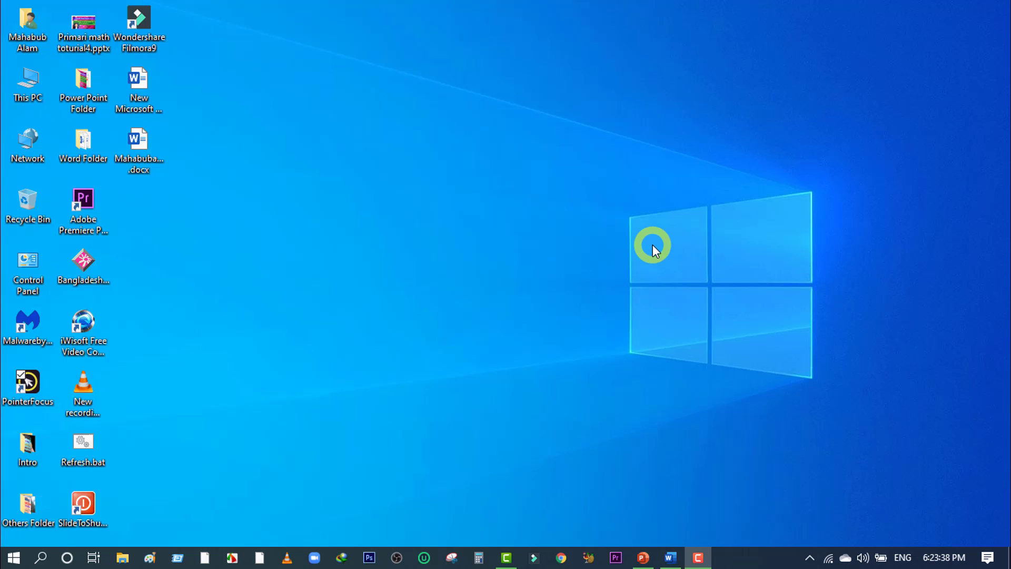
Step: Restore the Mahabubalam.docx Word window from the taskbar
left_click(672, 559)
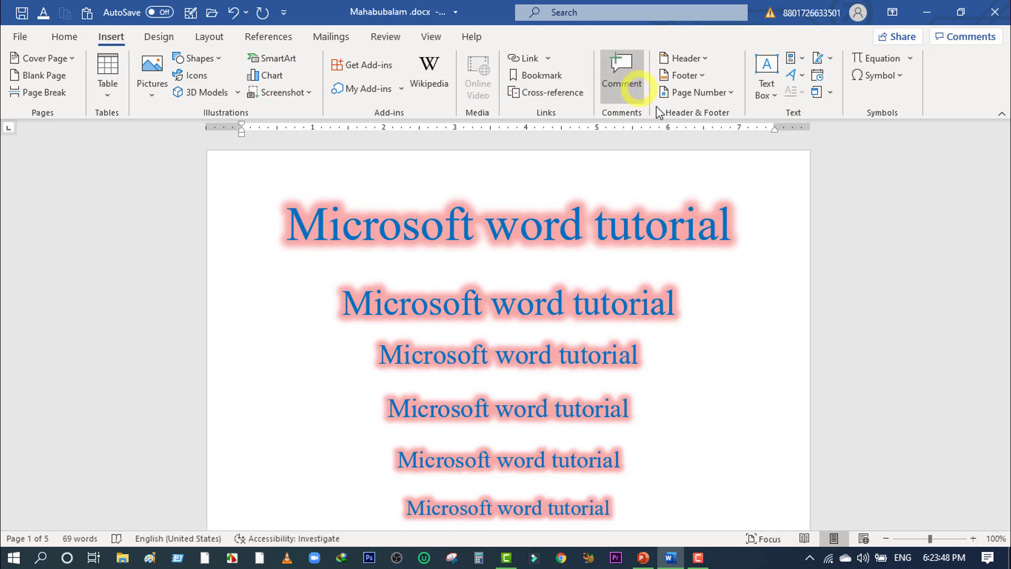
scroll(527, 200, "down", 4)
scroll(527, 199, "down", 20)
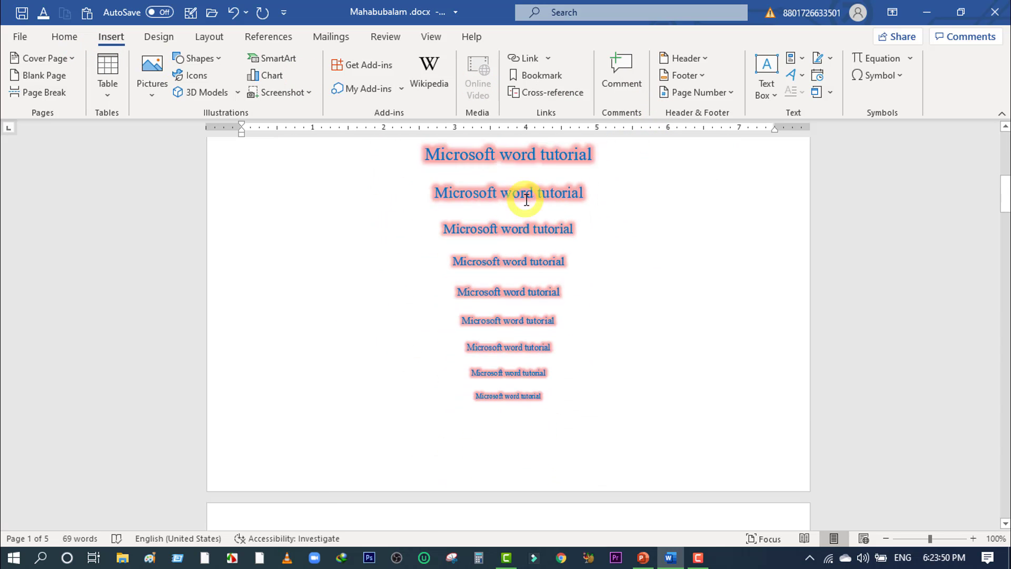
scroll(524, 231, "up", 20)
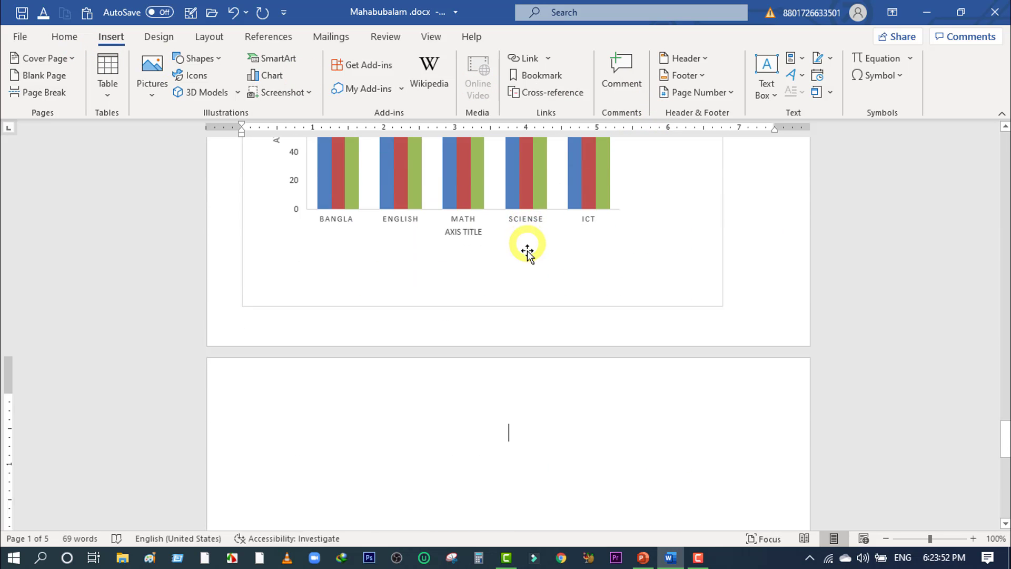
scroll(594, 241, "up", 10)
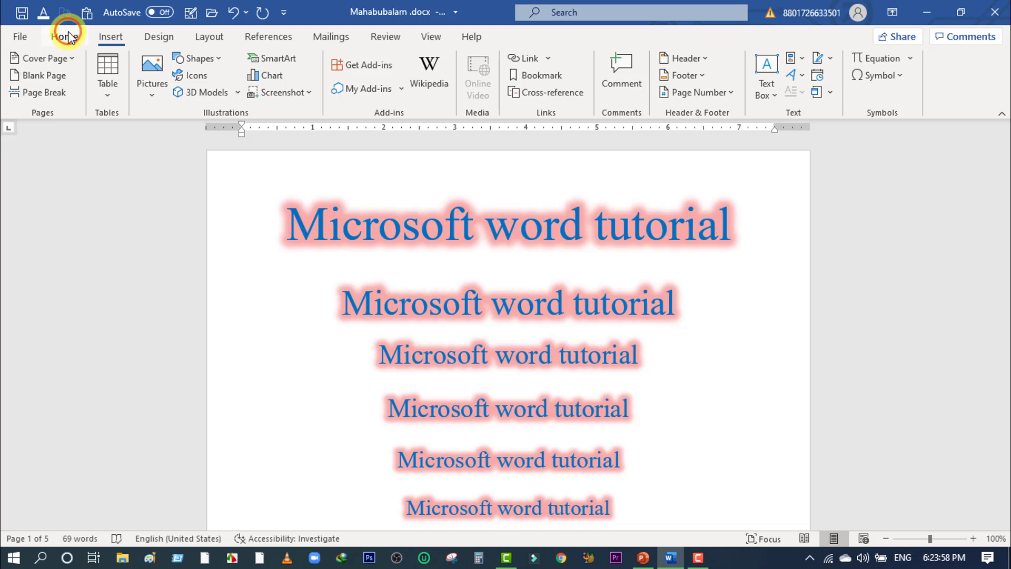
left_click(68, 37)
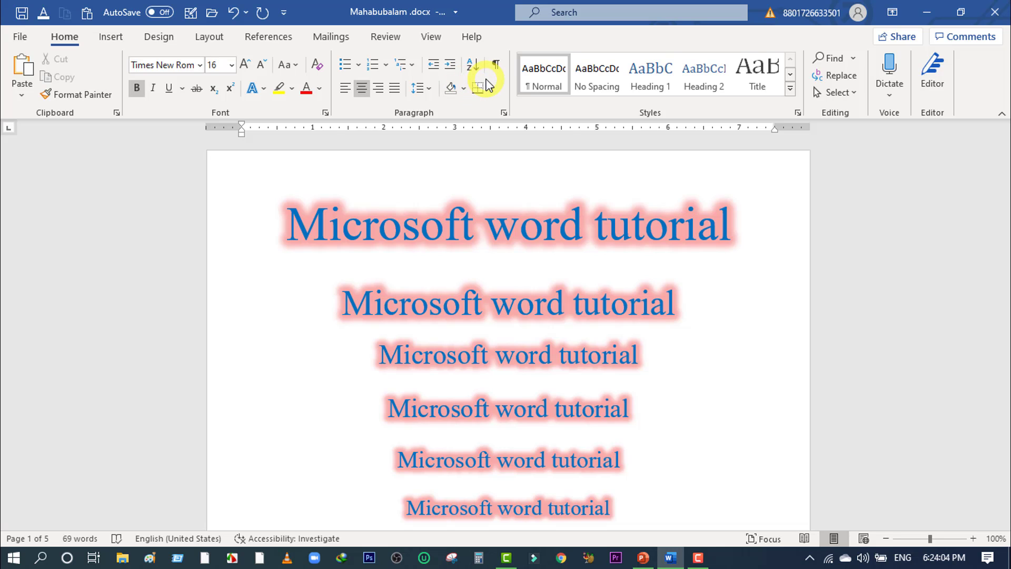
left_click(107, 38)
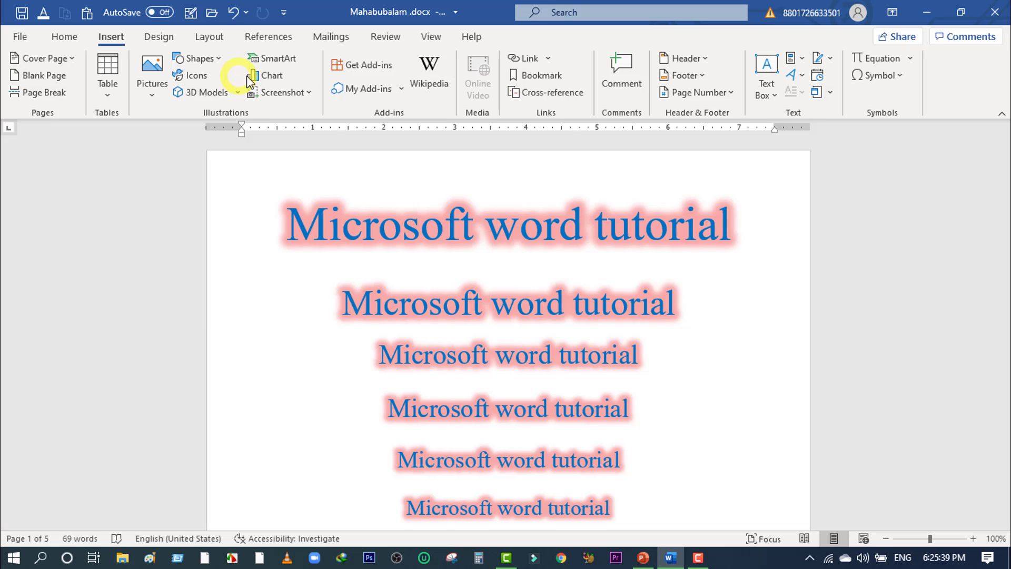
Step: Scroll past the 3D models, SmartArt, chart and table down to the blank page 5
scroll(388, 167, "down", 8)
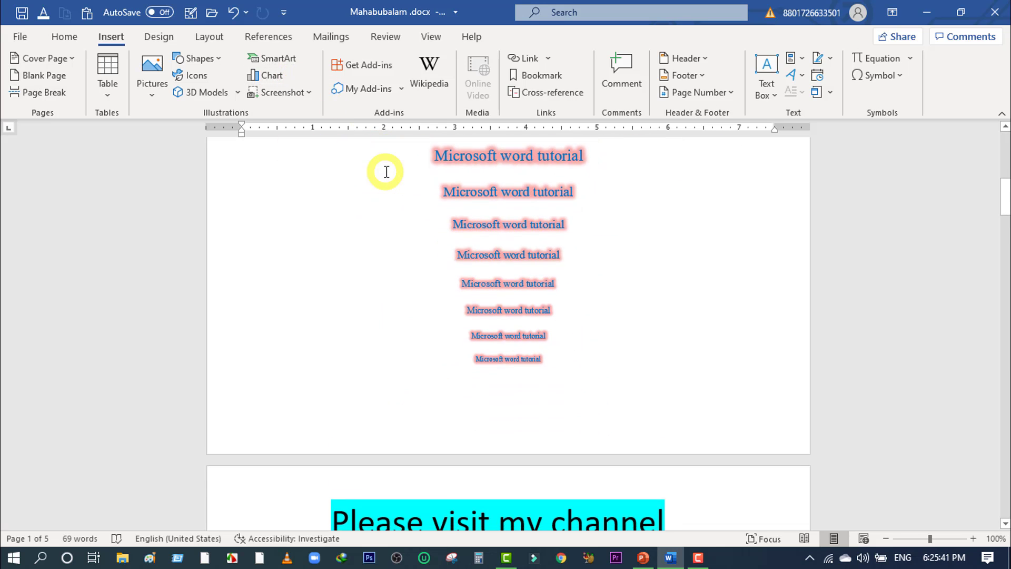
scroll(386, 172, "down", 15)
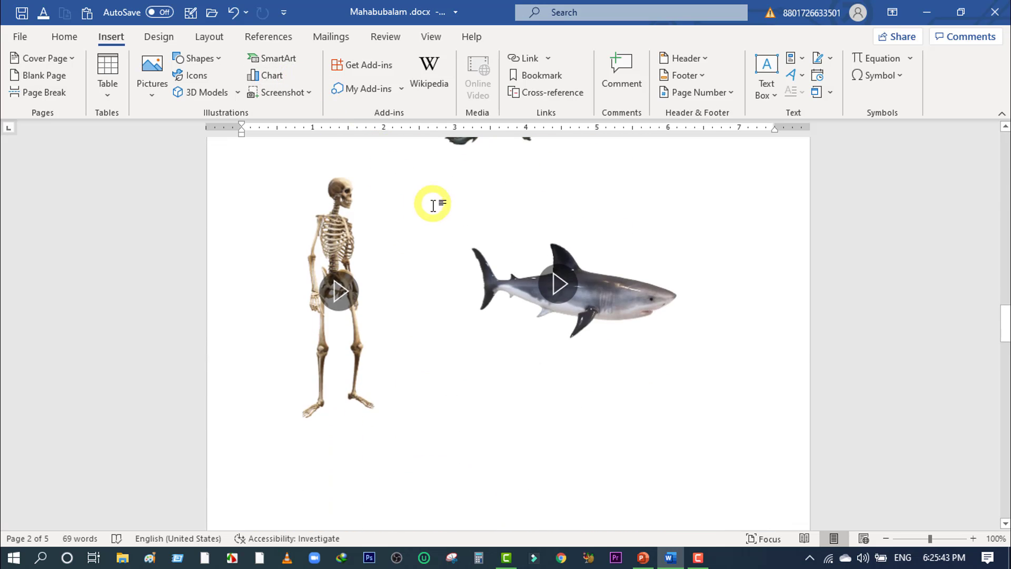
scroll(433, 205, "down", 10)
scroll(433, 205, "down", 20)
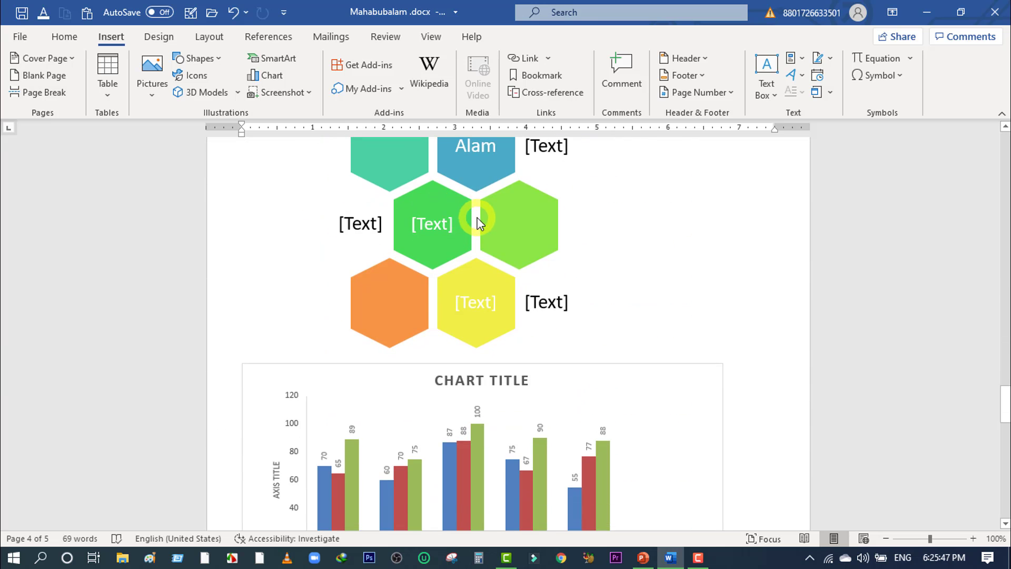
scroll(477, 218, "up", 3)
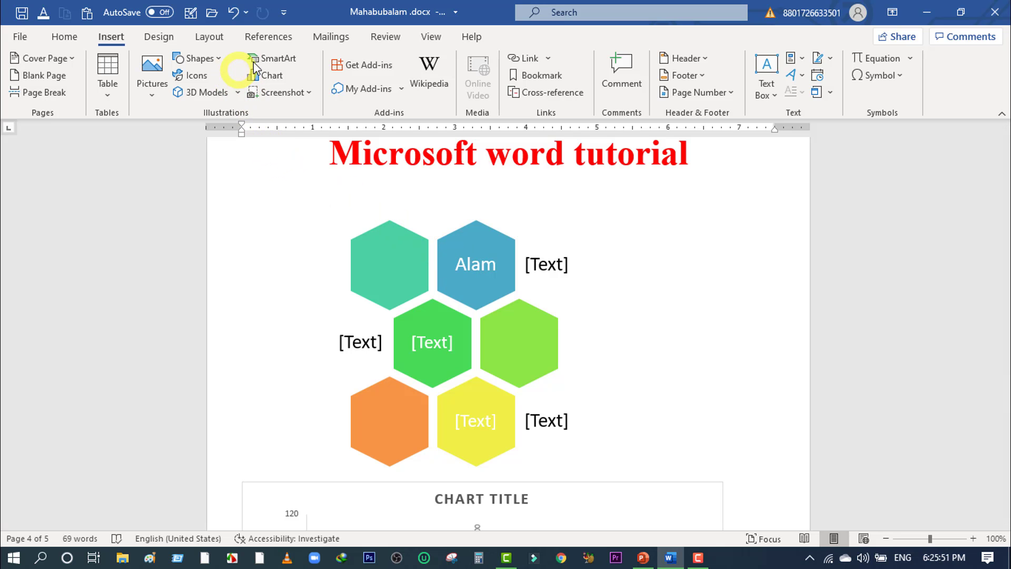
scroll(440, 278, "down", 5)
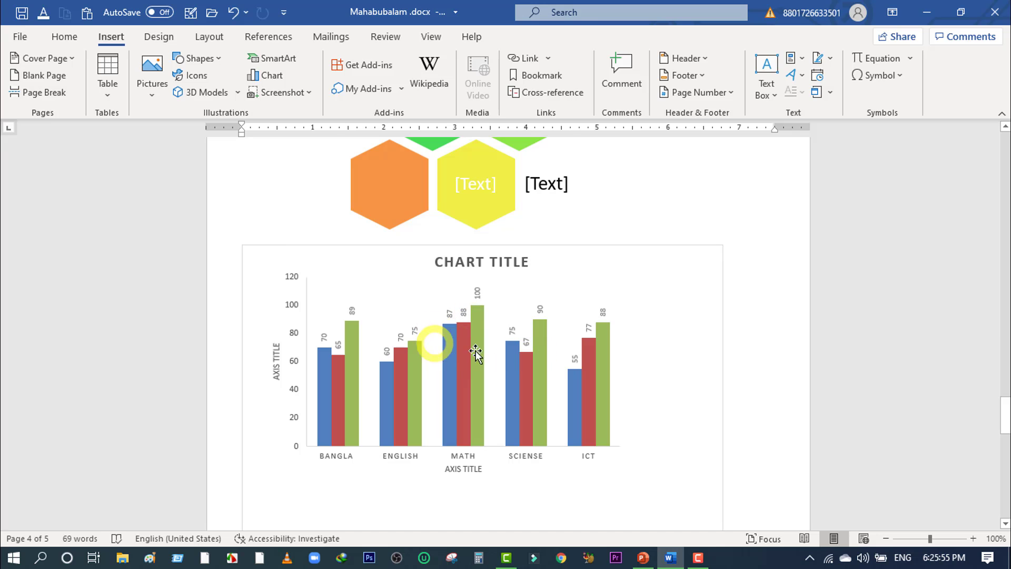
scroll(490, 287, "down", 12)
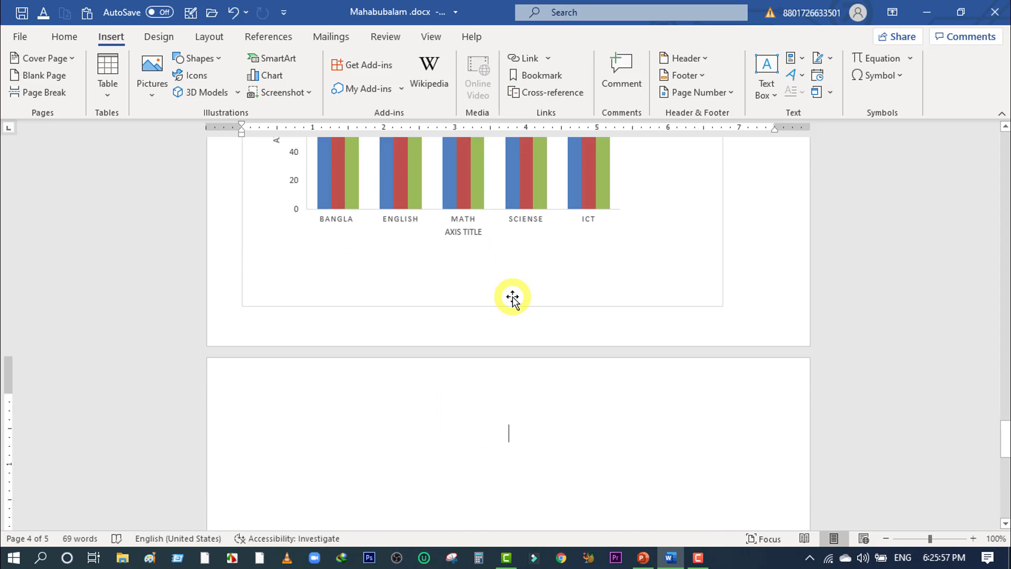
scroll(508, 294, "up", 5)
scroll(507, 291, "up", 15)
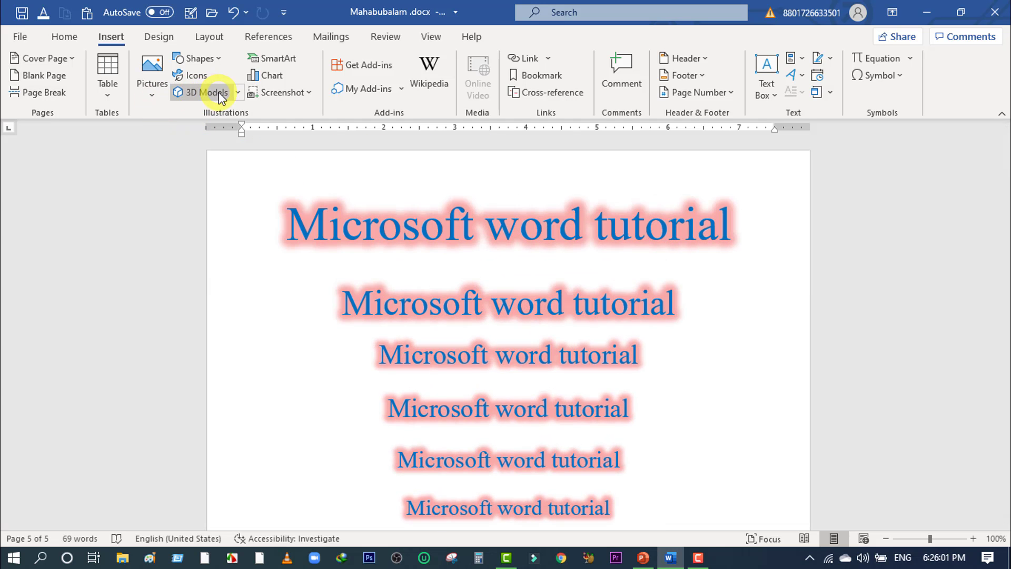
scroll(287, 186, "down", 3)
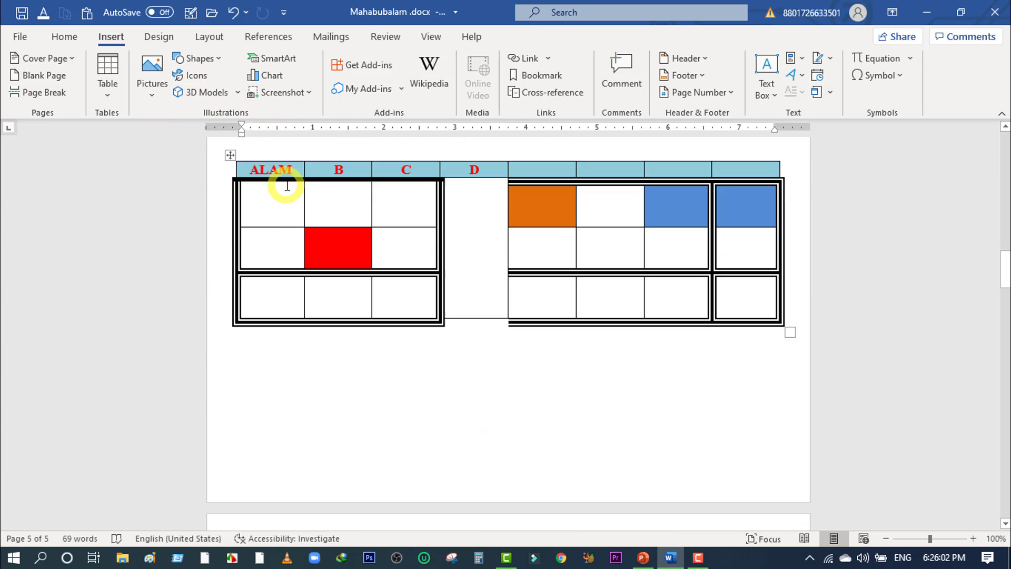
scroll(287, 186, "down", 15)
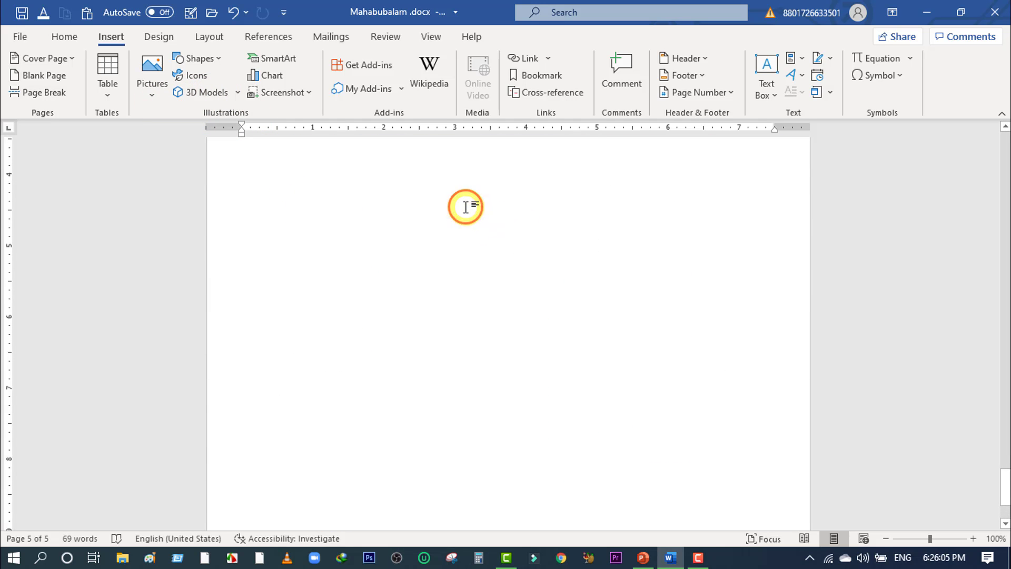
scroll(481, 221, "up", 5)
scroll(481, 224, "down", 3)
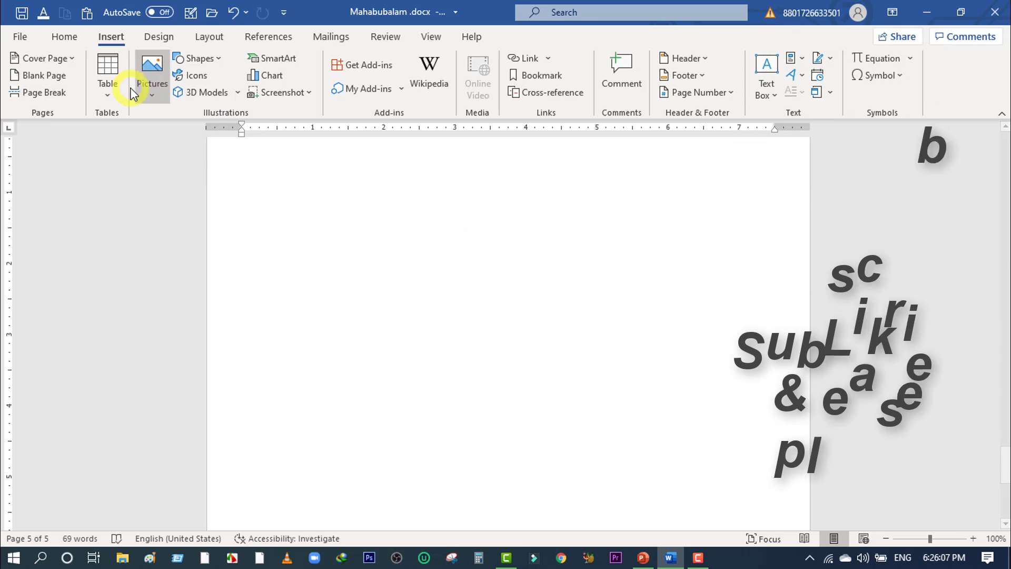
Step: Open the Insert Picture dialog through Pictures > This Device to browse the Pictures library
left_click(151, 94)
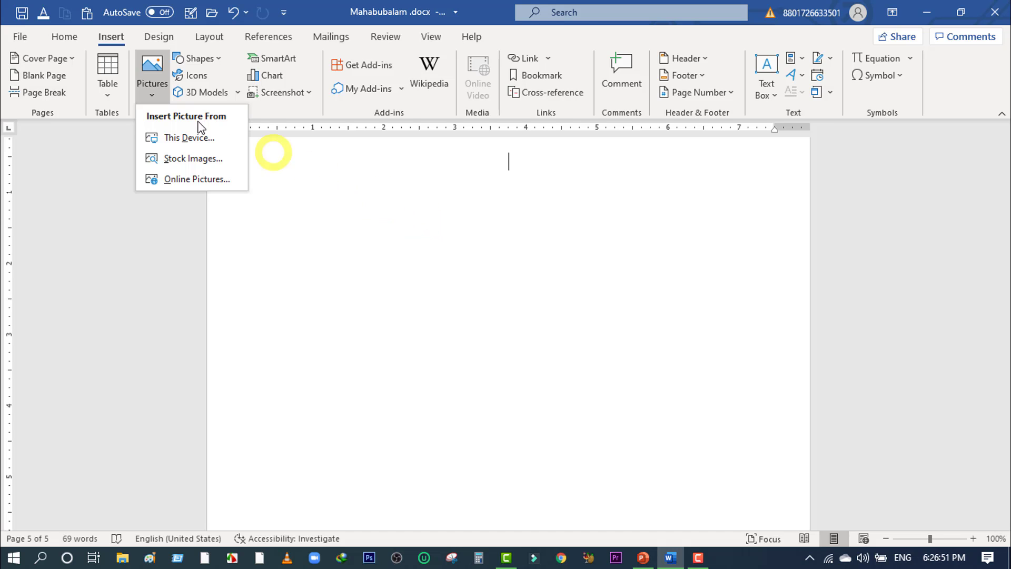
left_click(330, 232)
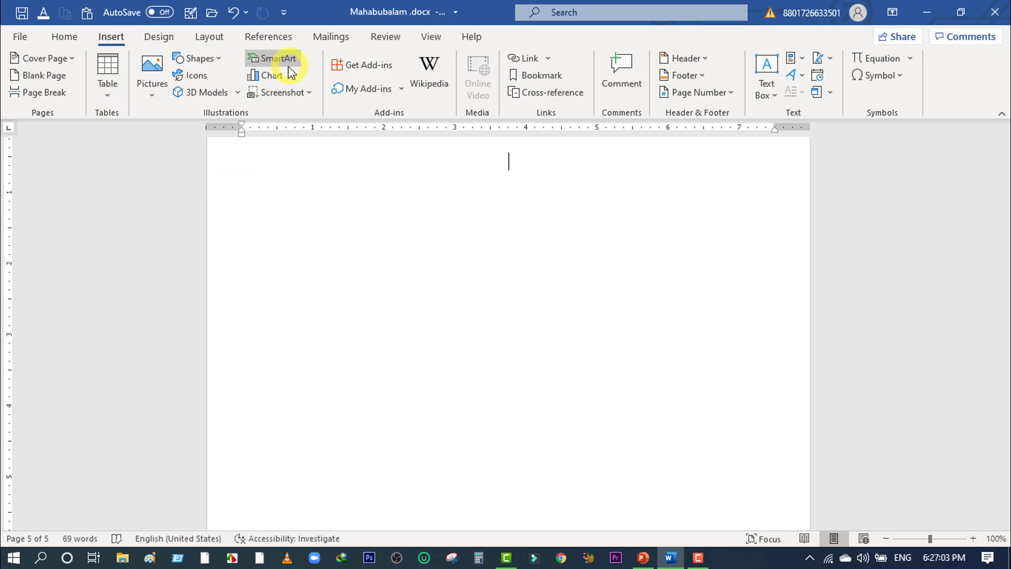
left_click(151, 98)
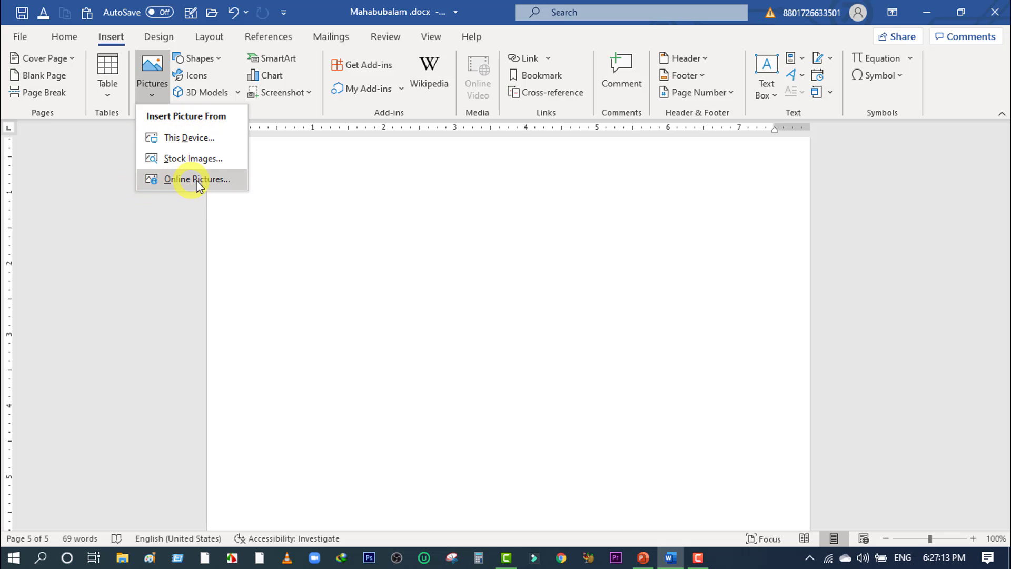
left_click(179, 137)
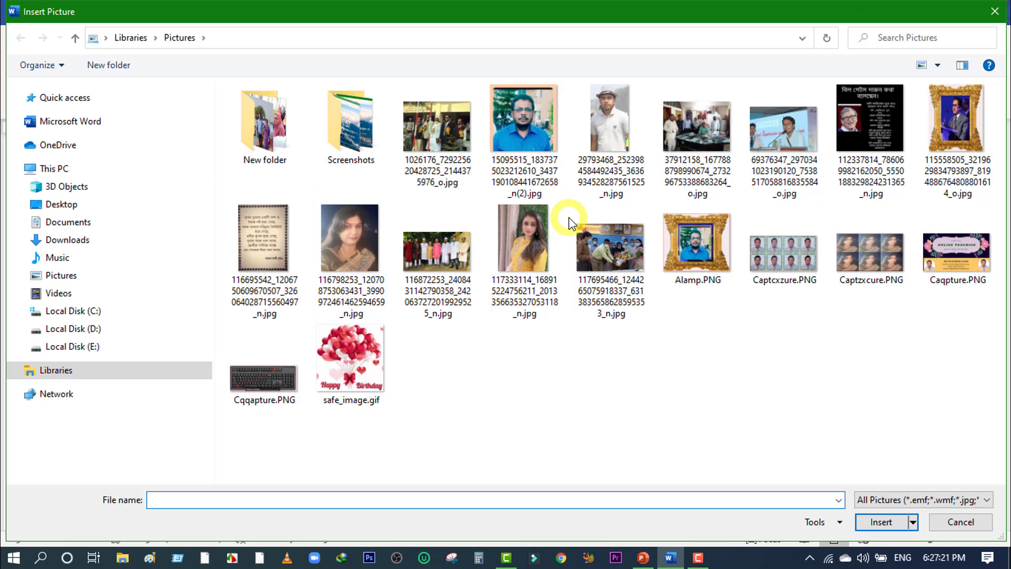
Step: Insert the photo of the man in the blue shirt onto page 5
left_click(517, 123)
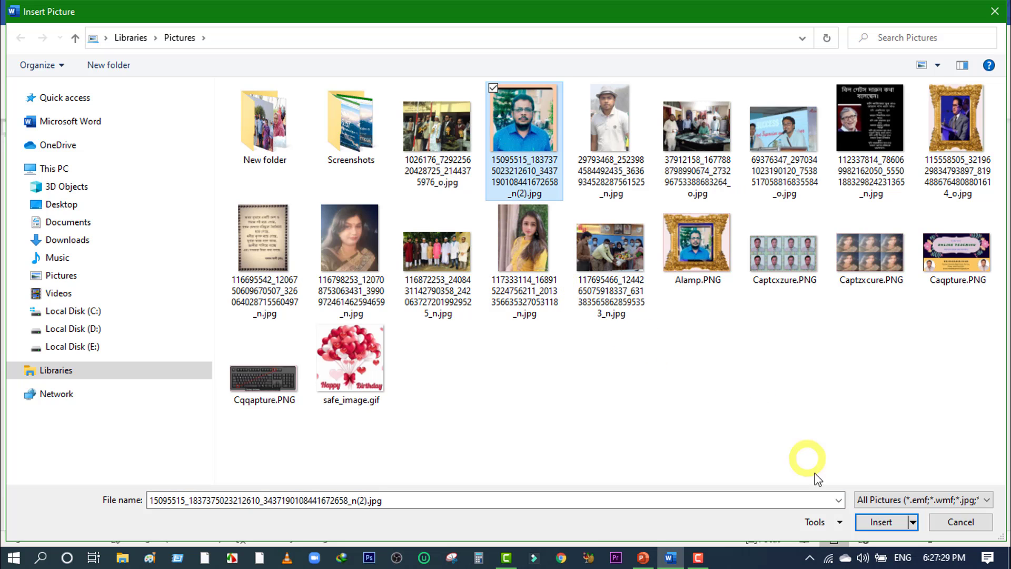
left_click(880, 522)
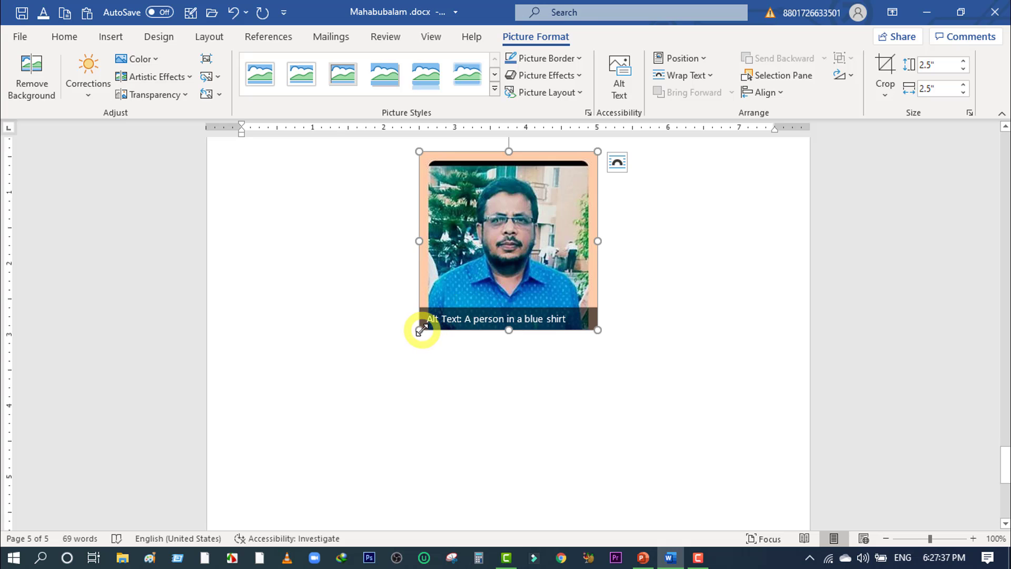
Step: Drag the photo's corner handle to enlarge it to 2.84 inches square
left_click_drag(409, 345, 396, 369)
left_click(316, 450)
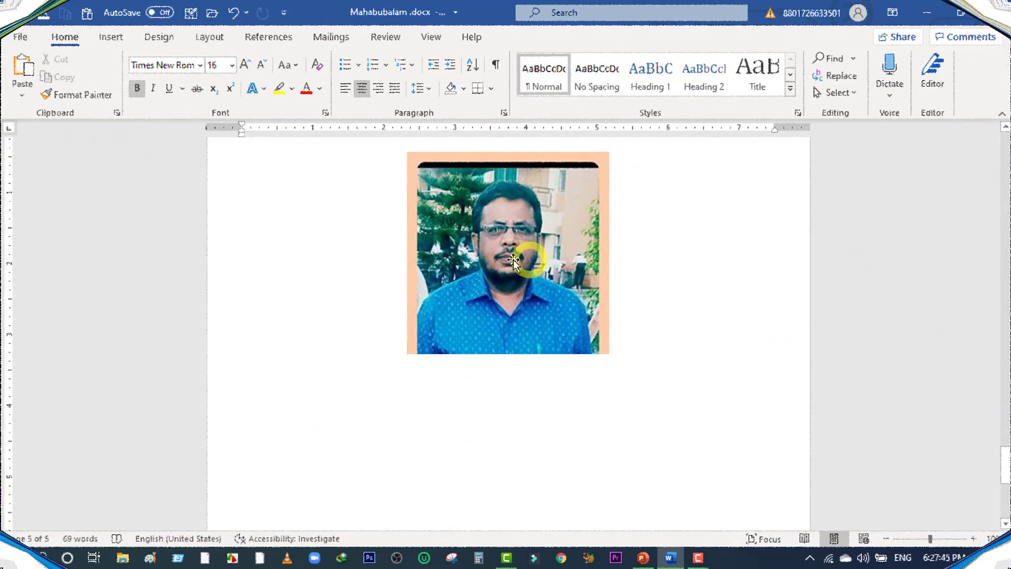
left_click(511, 258)
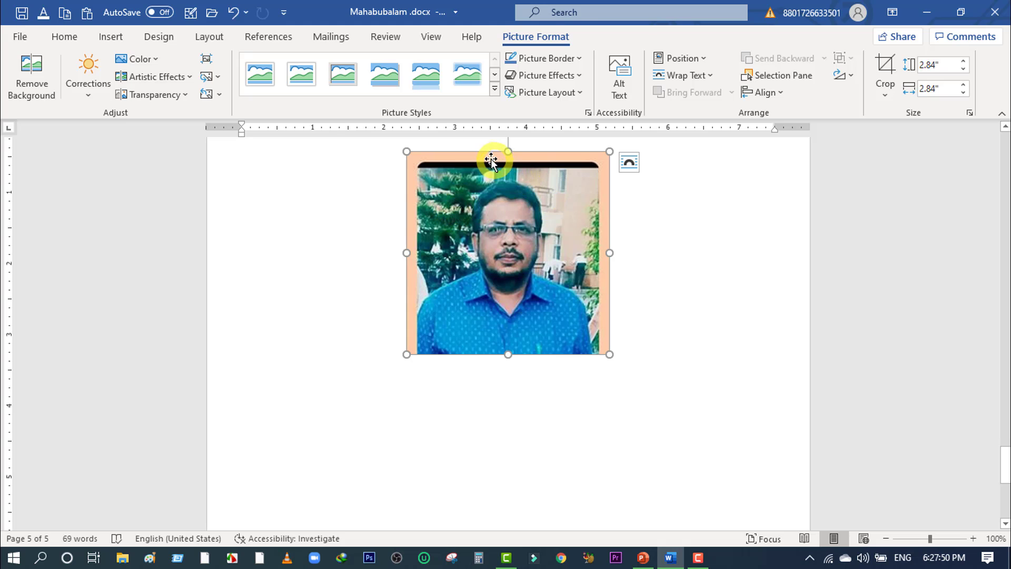
left_click_drag(477, 172, 537, 252)
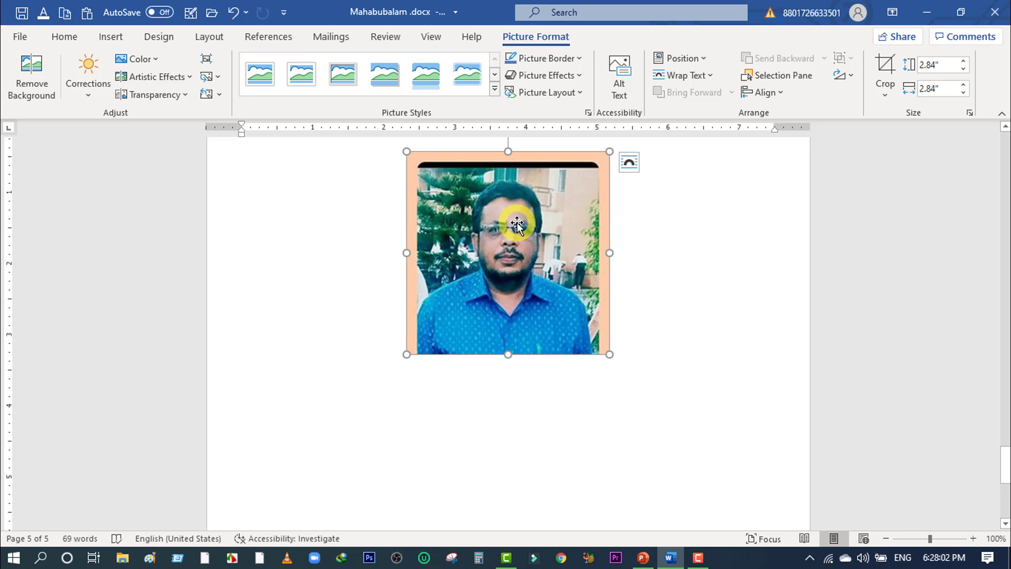
Step: Set the photo's Layout Options text wrapping to Through
left_click(631, 165)
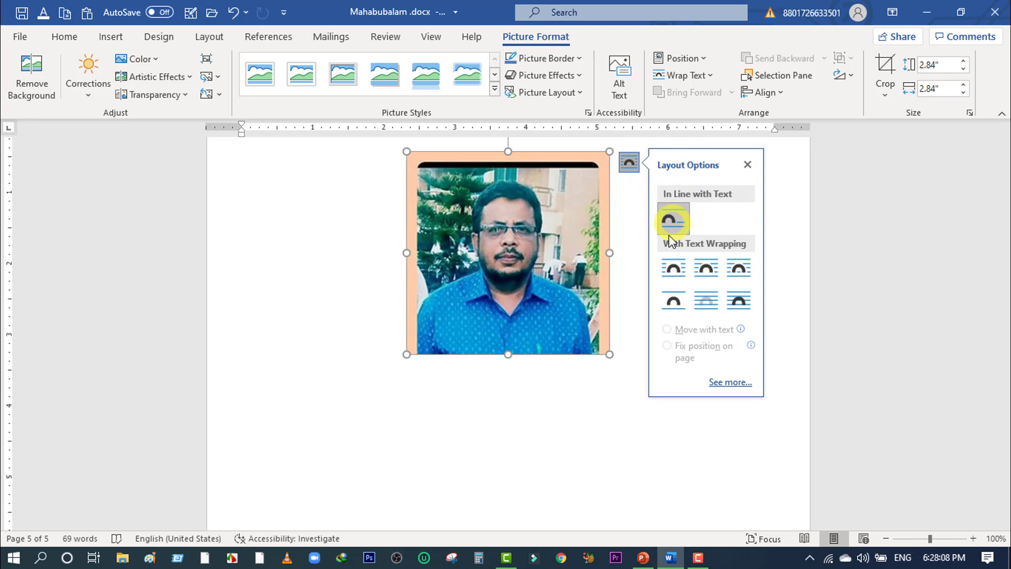
left_click(739, 270)
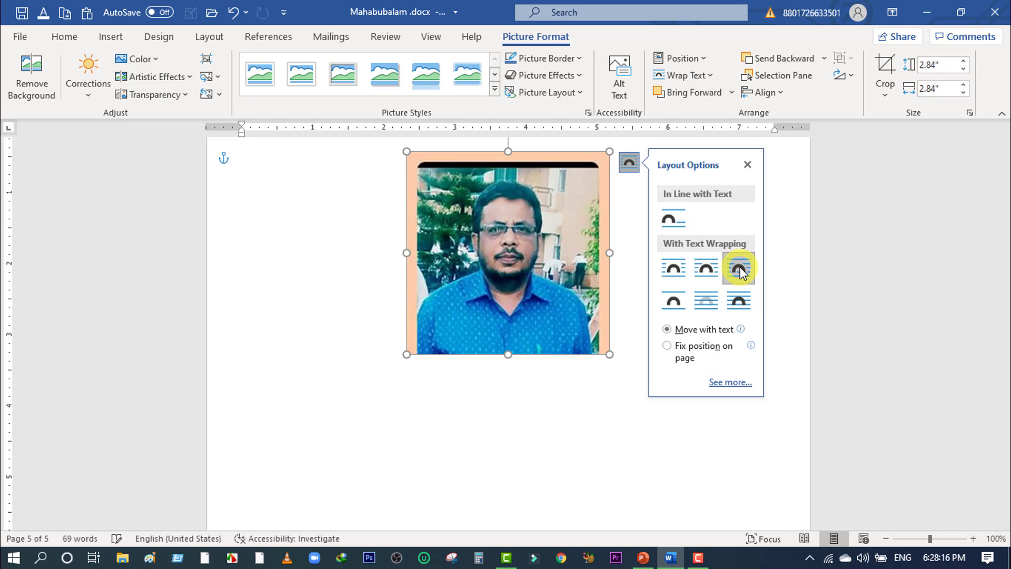
left_click(793, 312)
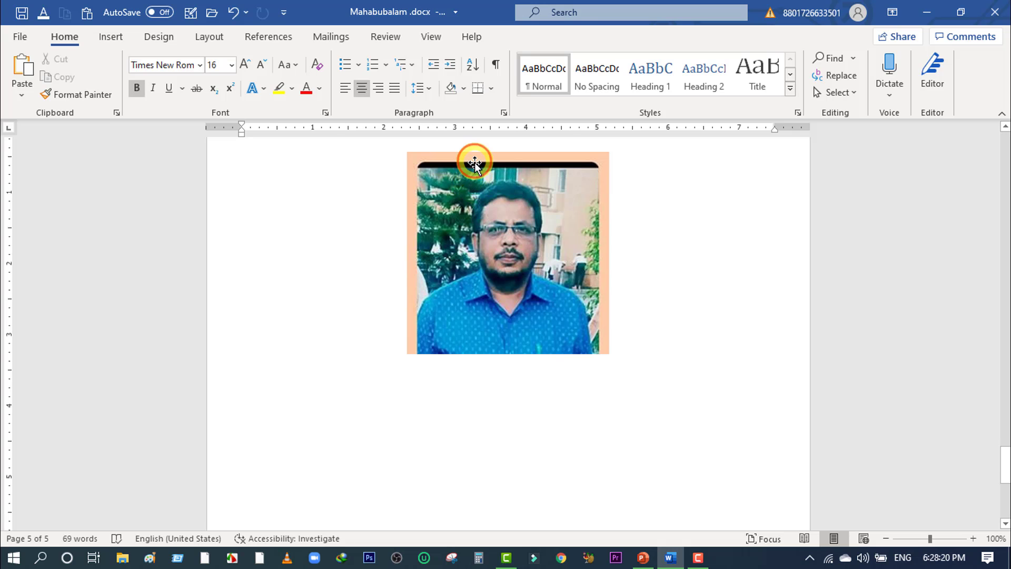
Step: Resize the photo to 2.44 by 2.8 inches and place it in the upper page
left_click_drag(475, 164, 508, 230)
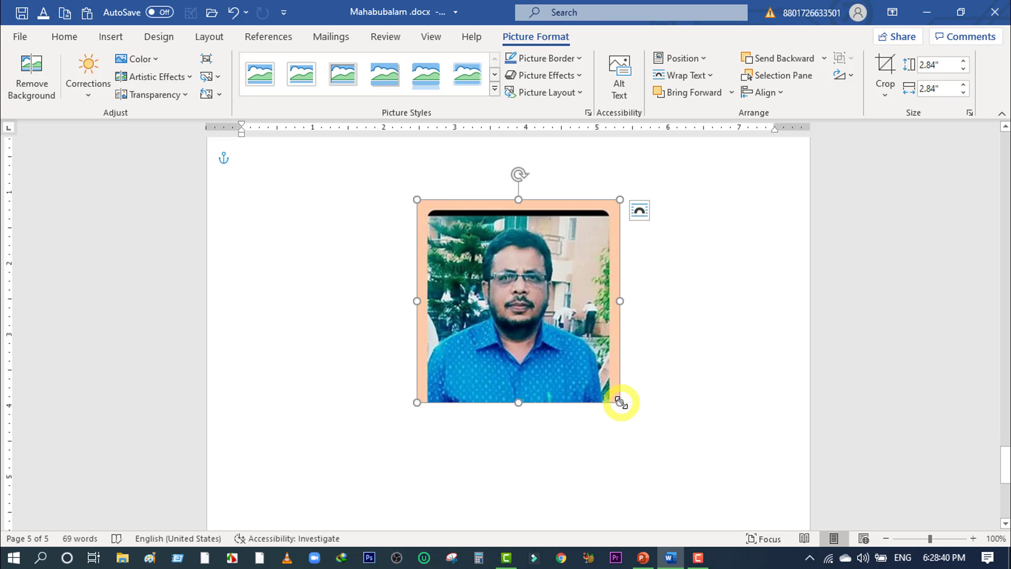
left_click_drag(621, 404, 703, 484)
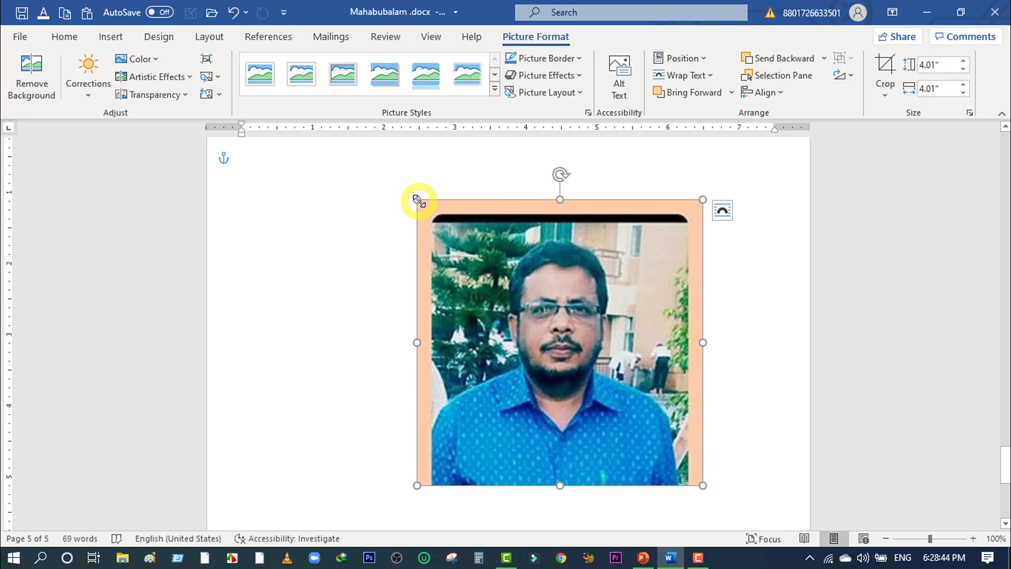
left_click_drag(419, 201, 333, 163)
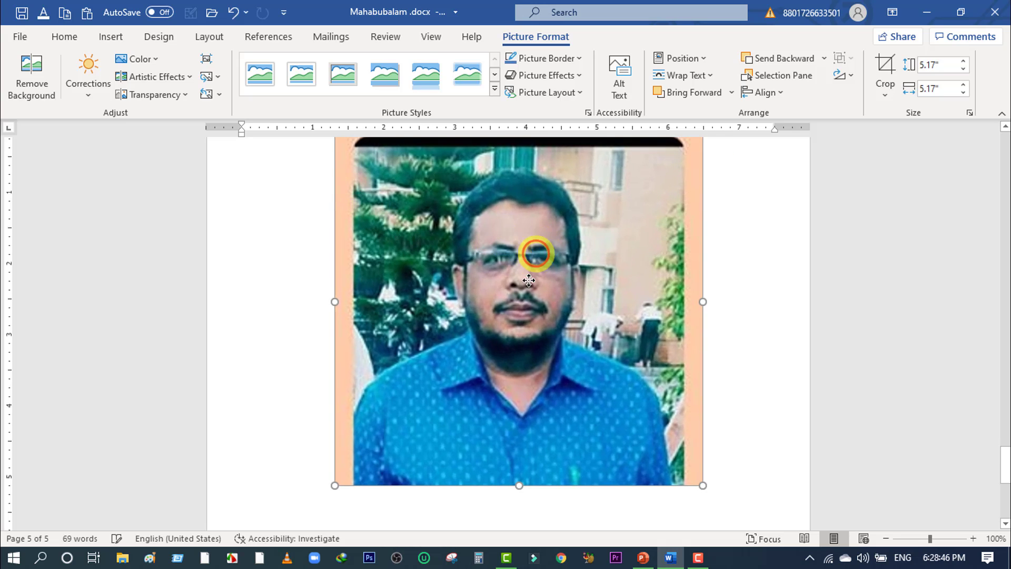
left_click_drag(528, 280, 531, 319)
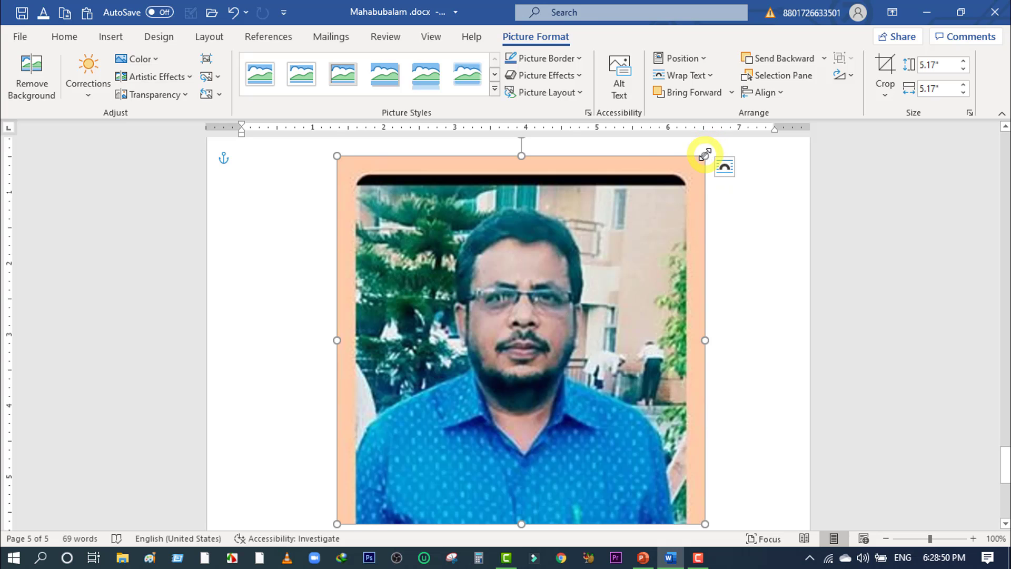
left_click_drag(706, 154, 550, 312)
left_click_drag(426, 402, 483, 322)
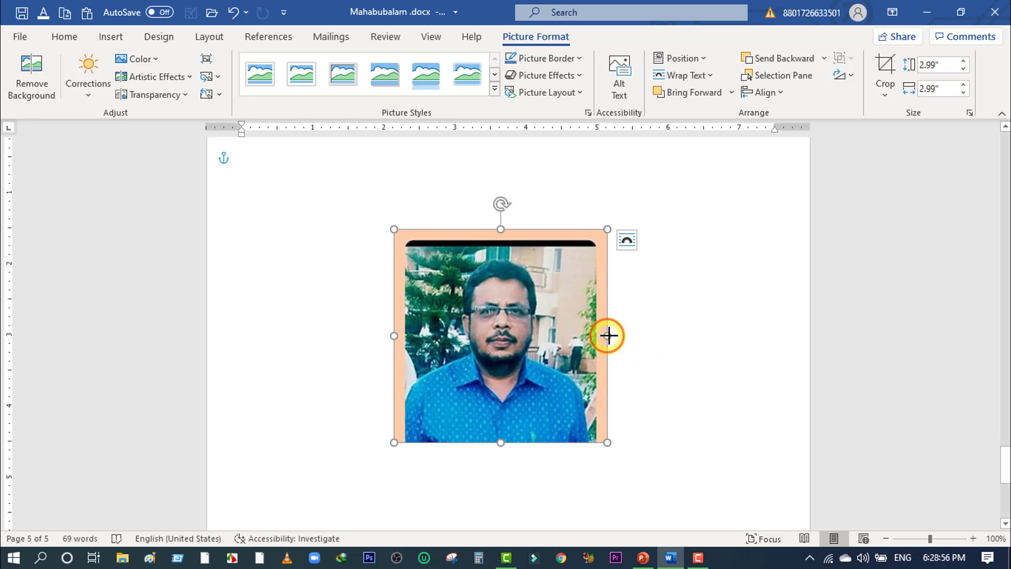
left_click_drag(608, 335, 717, 335)
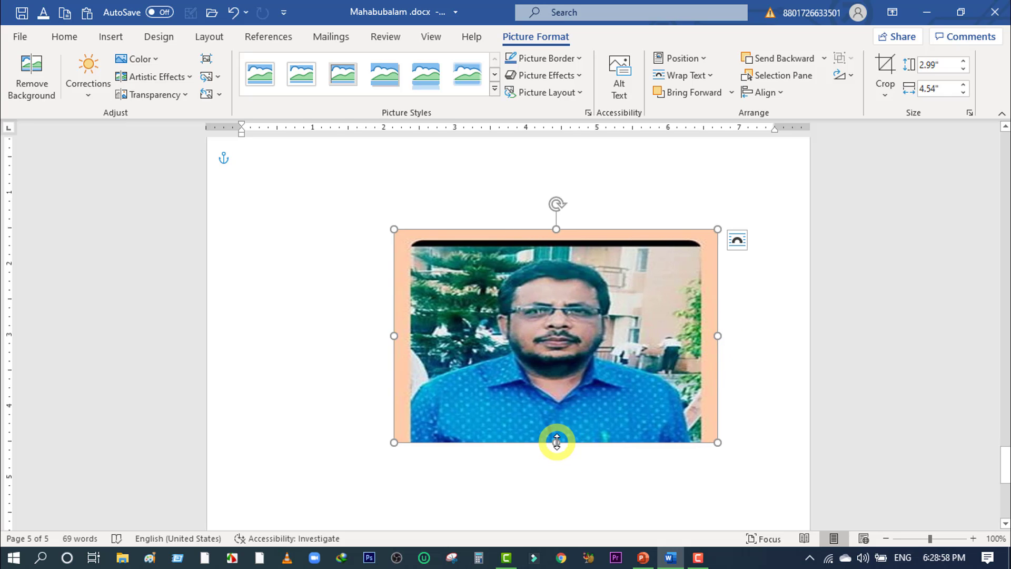
left_click_drag(557, 441, 555, 510)
left_click_drag(555, 394, 495, 329)
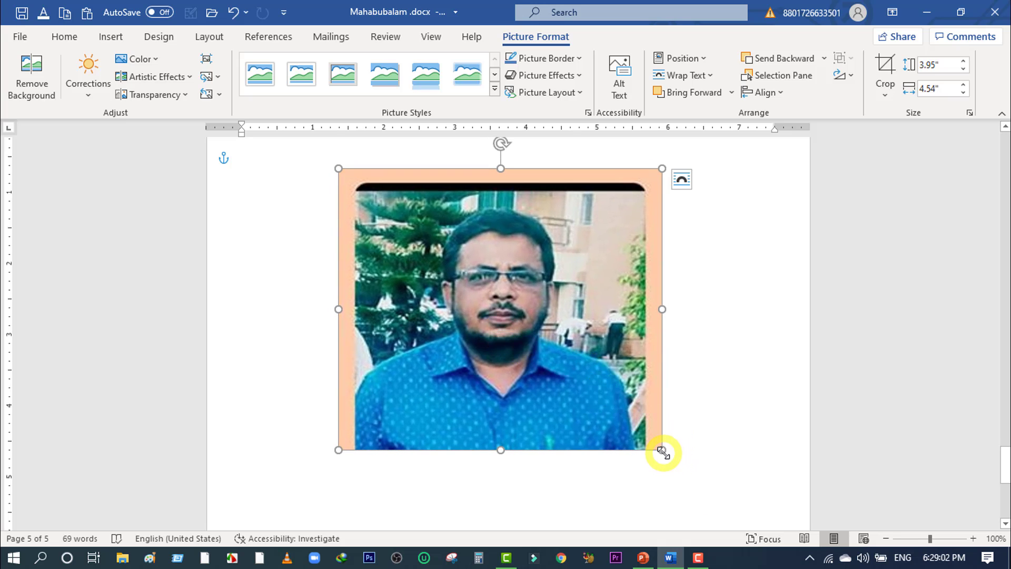
left_click_drag(662, 450, 490, 342)
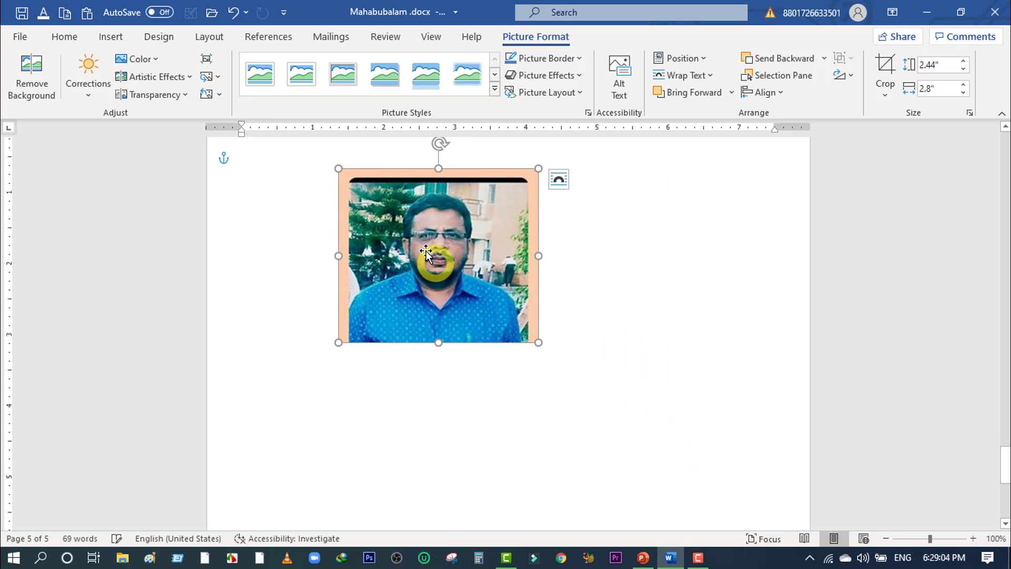
left_click_drag(423, 244, 464, 305)
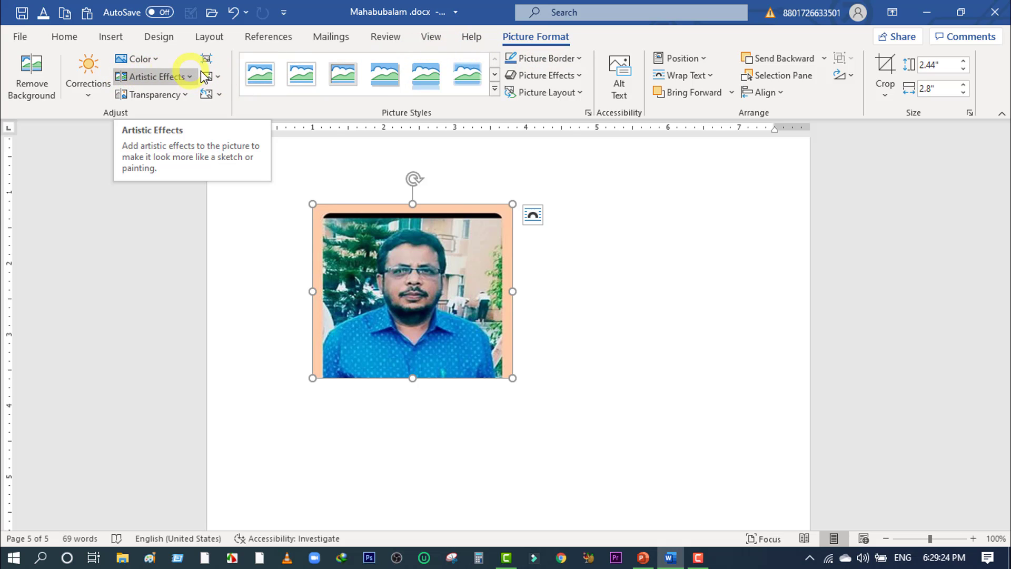
Step: Show the Insert tab's Pictures choices, close them, and reselect the photo
left_click(108, 37)
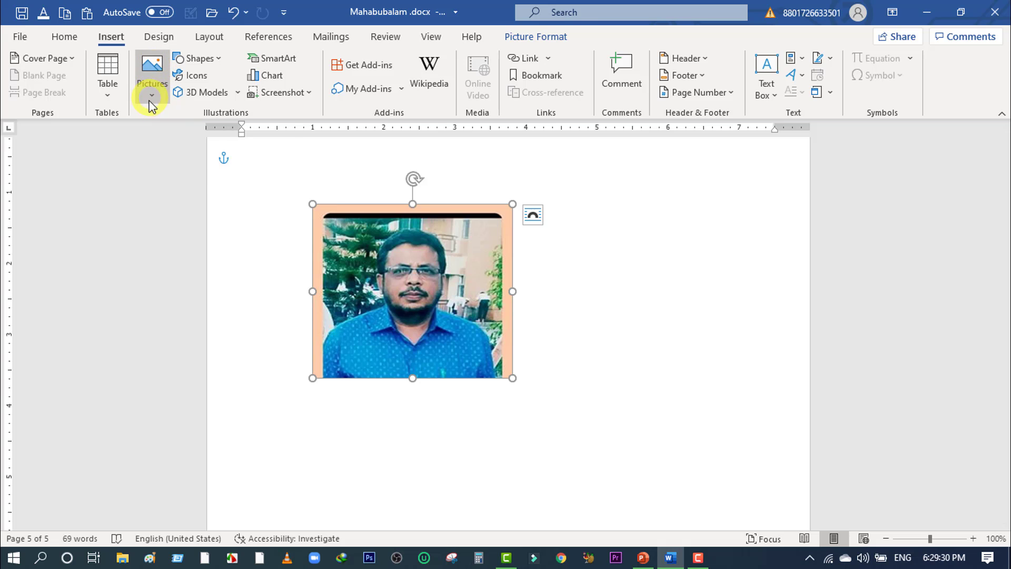
left_click(152, 95)
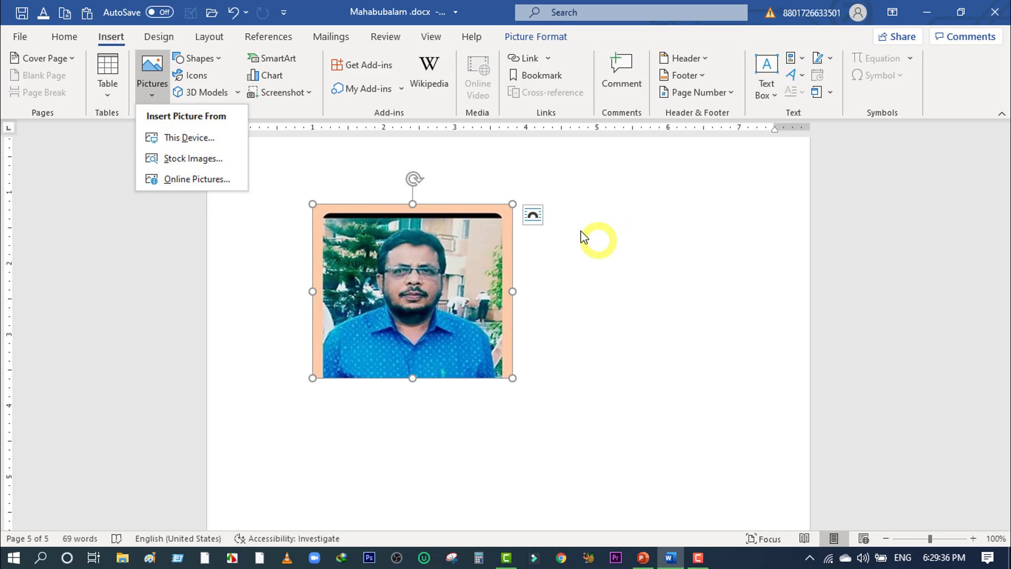
left_click(396, 261)
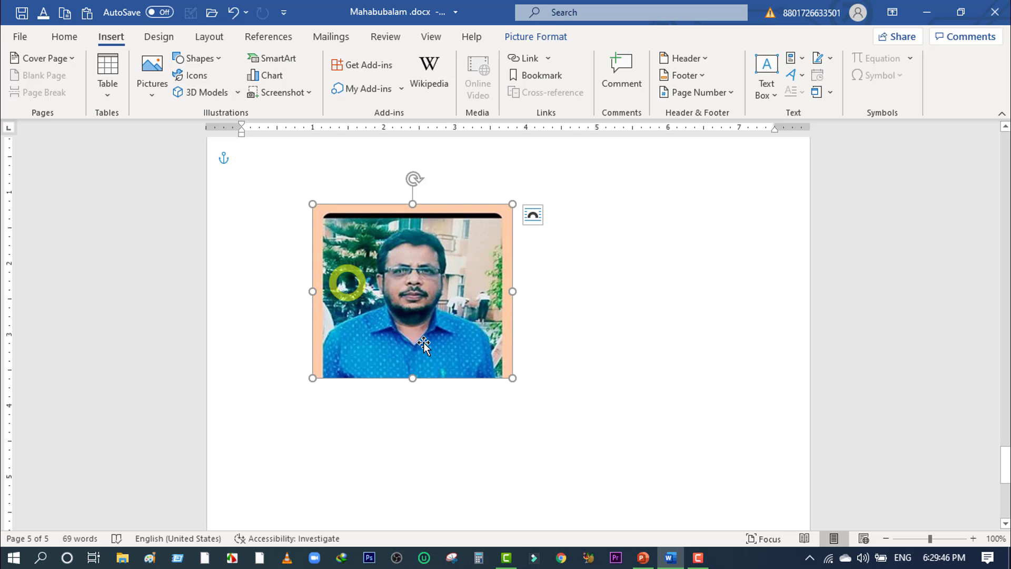
left_click(510, 332)
left_click(399, 289)
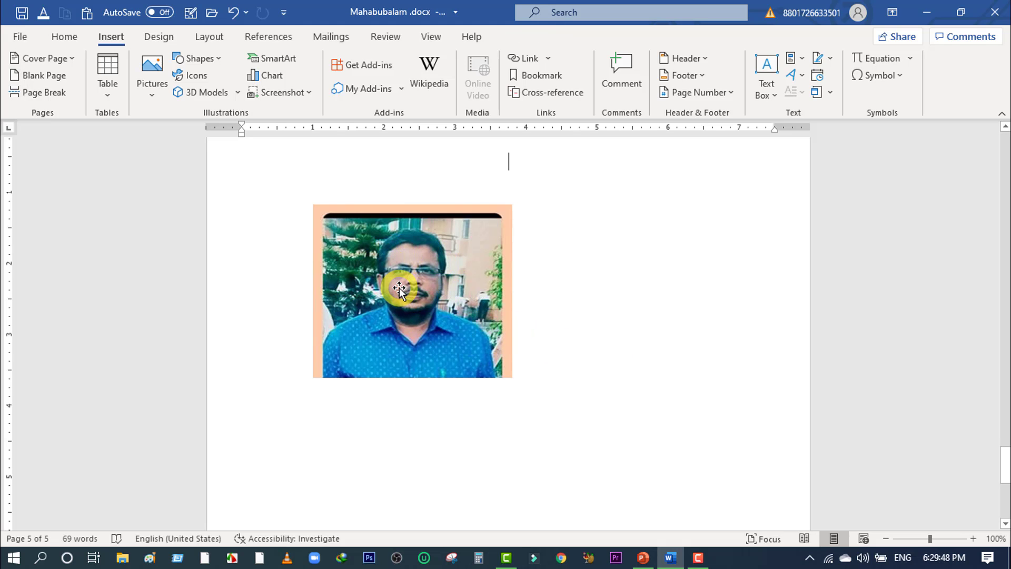
left_click(399, 289)
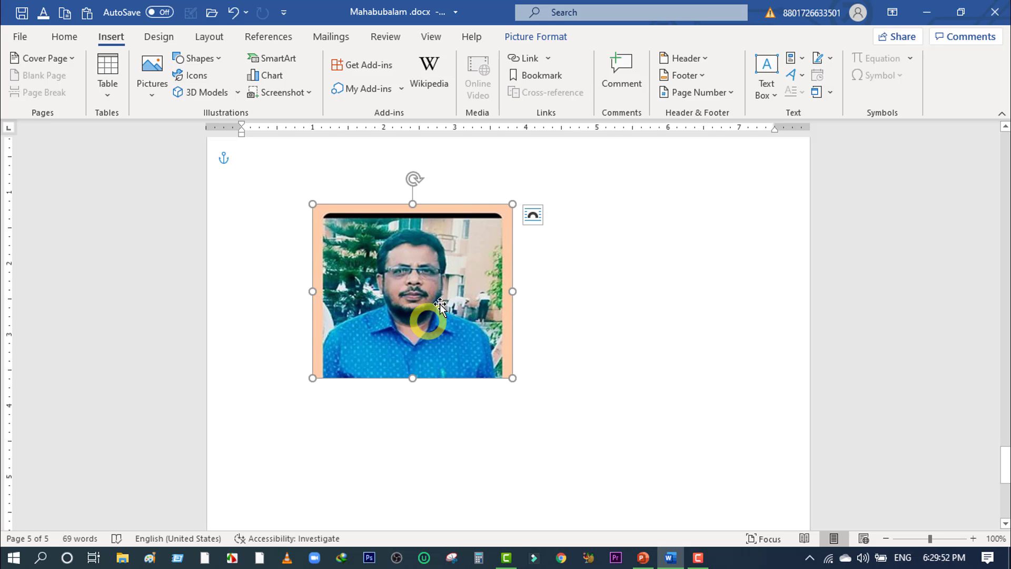
Step: Apply Brightness +40% Contrast -20% and then a soften preset to the photo
left_click(523, 38)
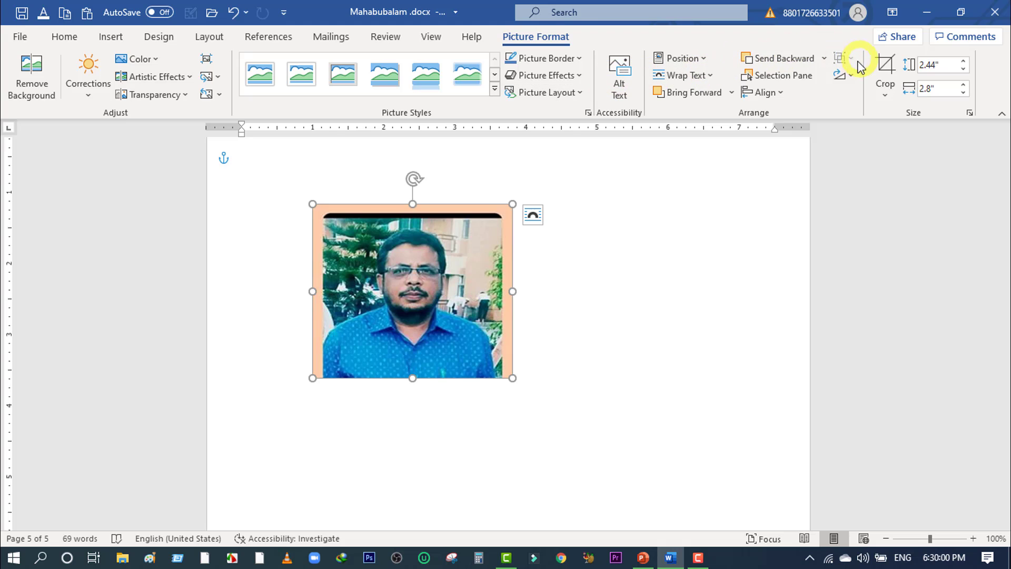
left_click(90, 97)
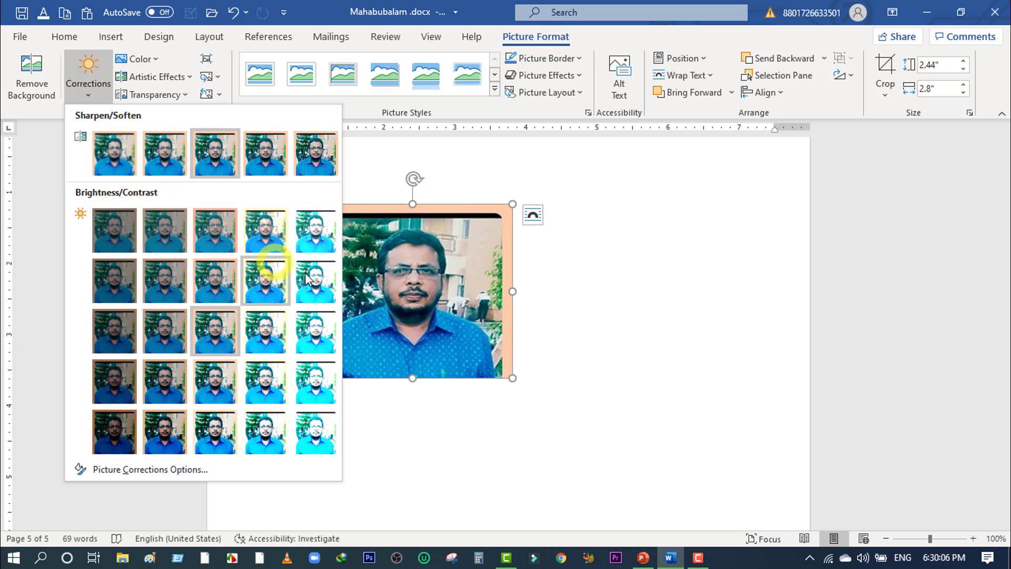
left_click(309, 289)
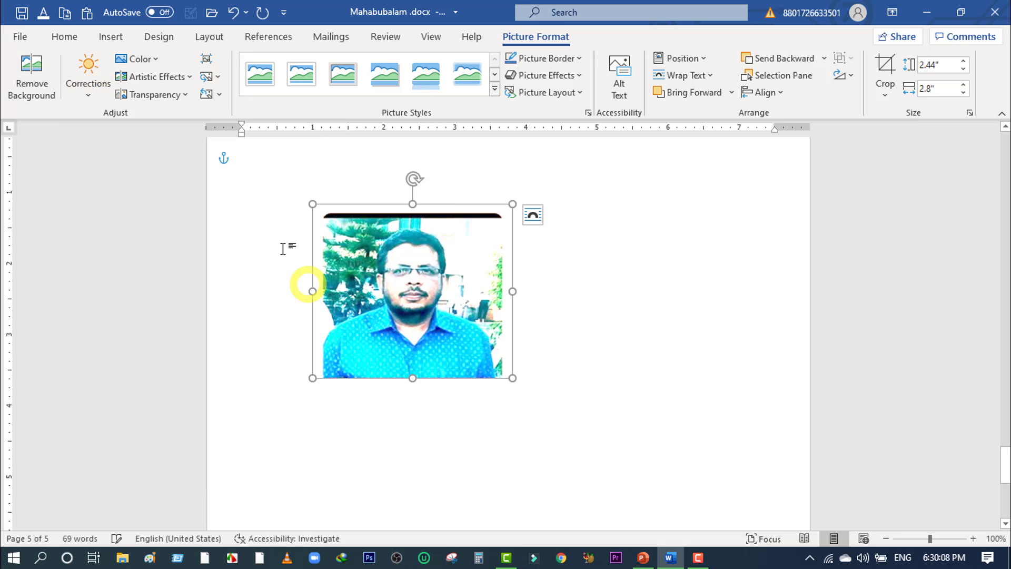
left_click(91, 98)
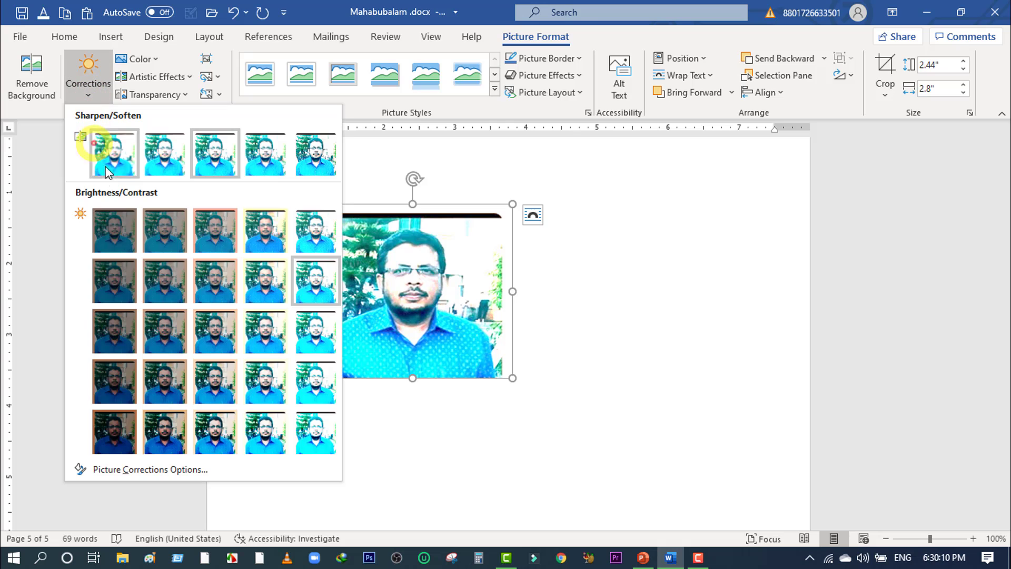
left_click(115, 226)
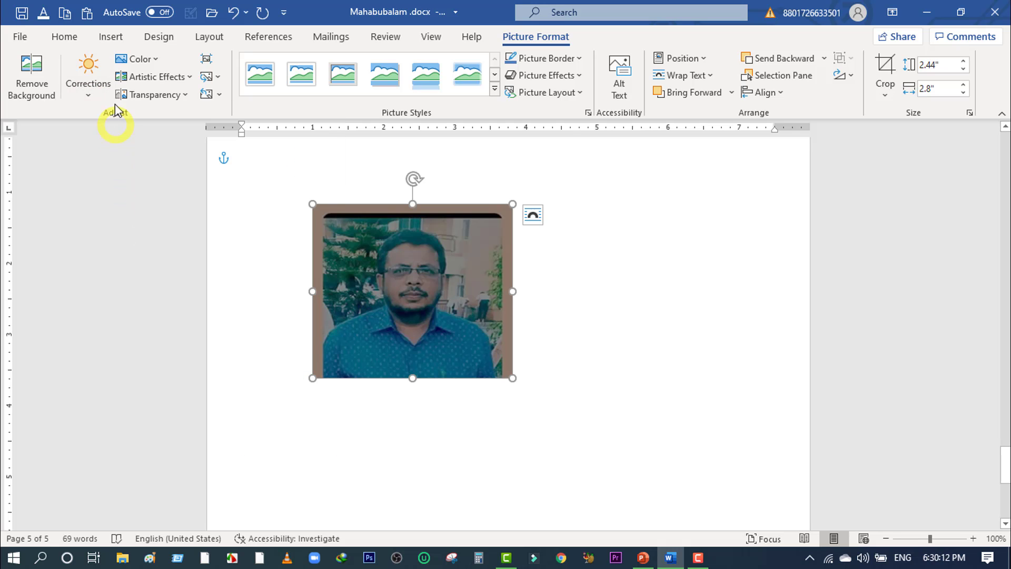
Step: Soften the photo by 50%, then undo the corrections to restore its original look
left_click(90, 97)
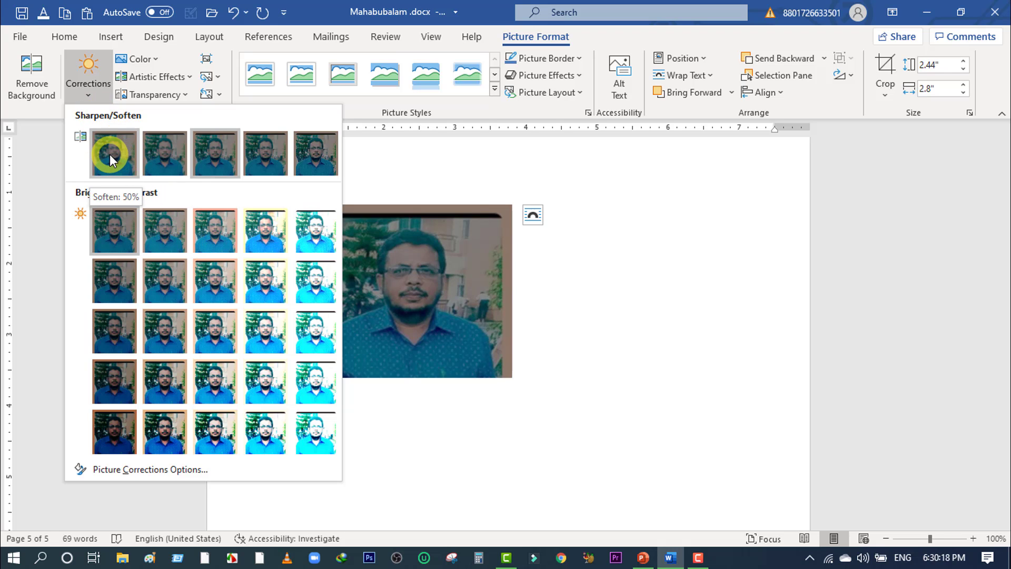
left_click(109, 154)
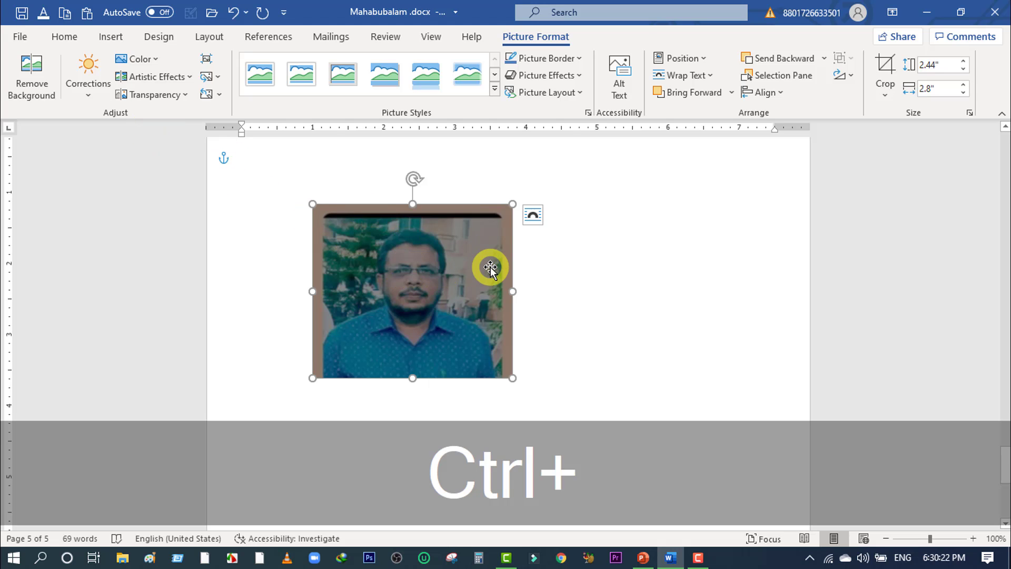
key("ctrl+z")
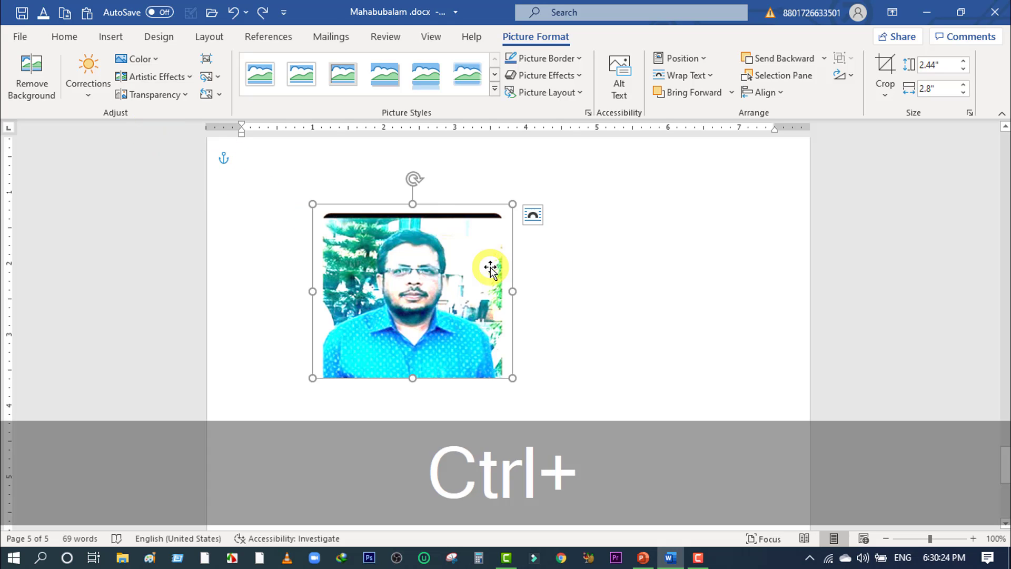
key("ctrl+z")
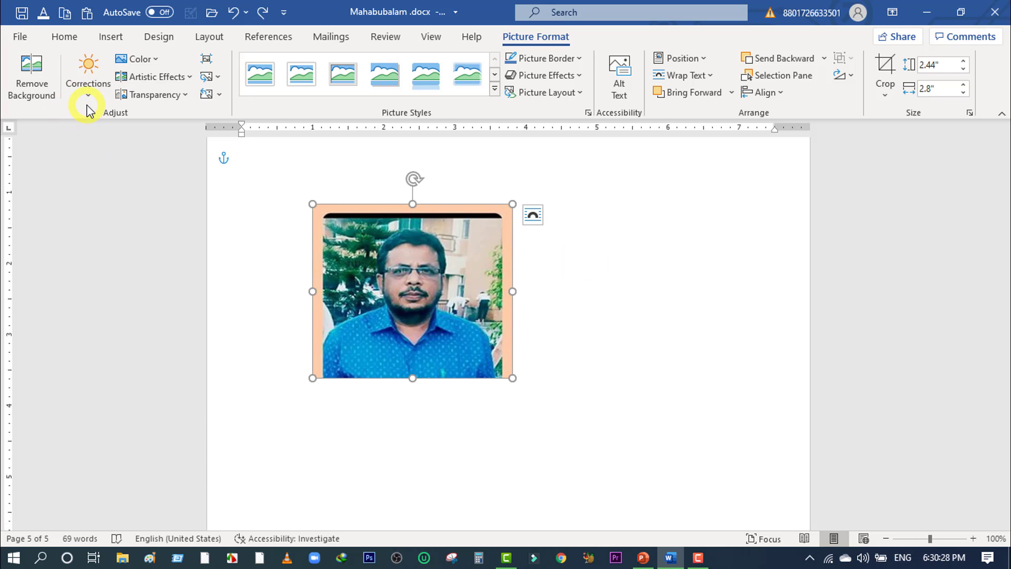
Step: Give the photo a Color Tone preset and the Mosaic artistic effect
left_click(156, 61)
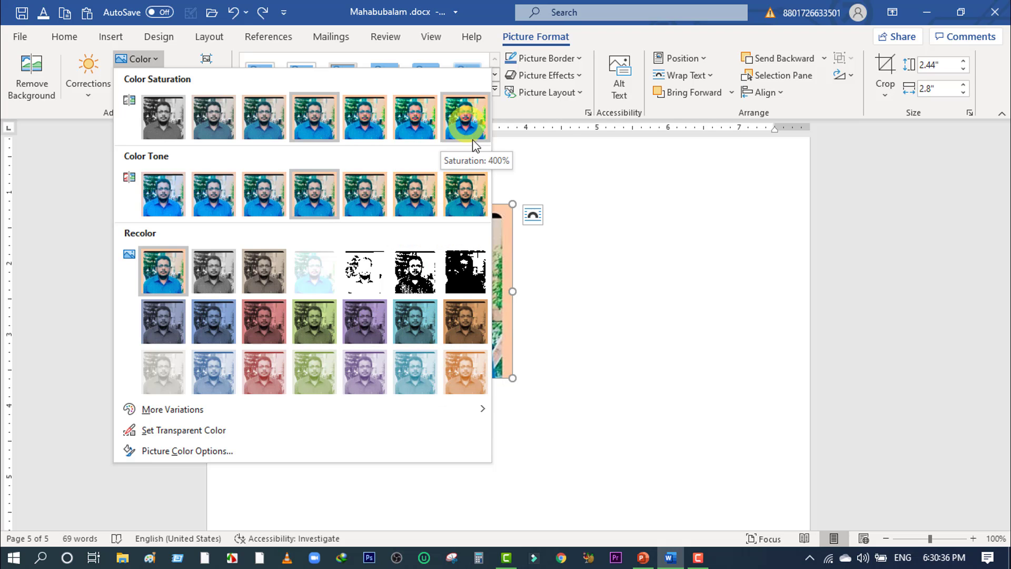
left_click(465, 194)
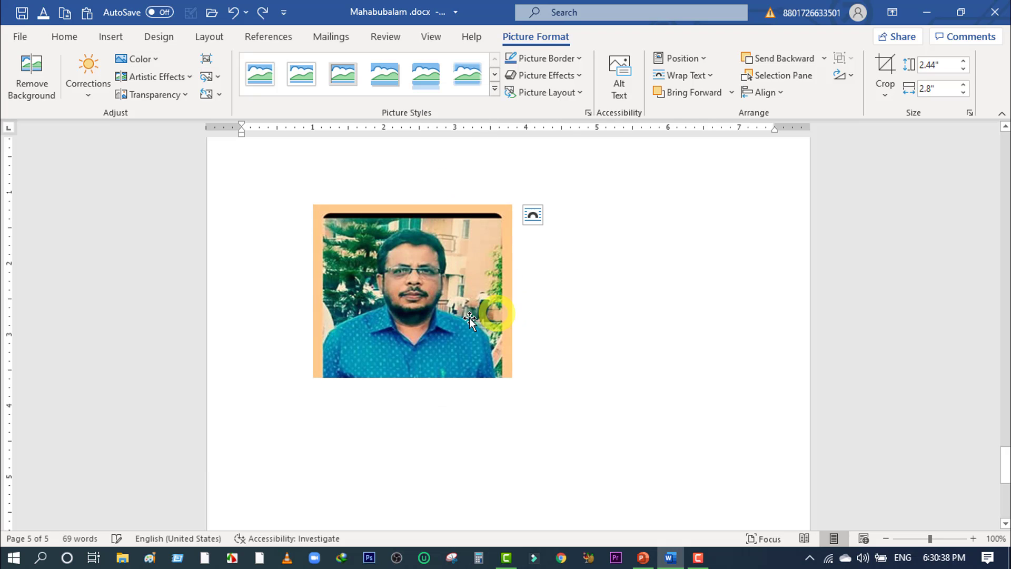
left_click(189, 77)
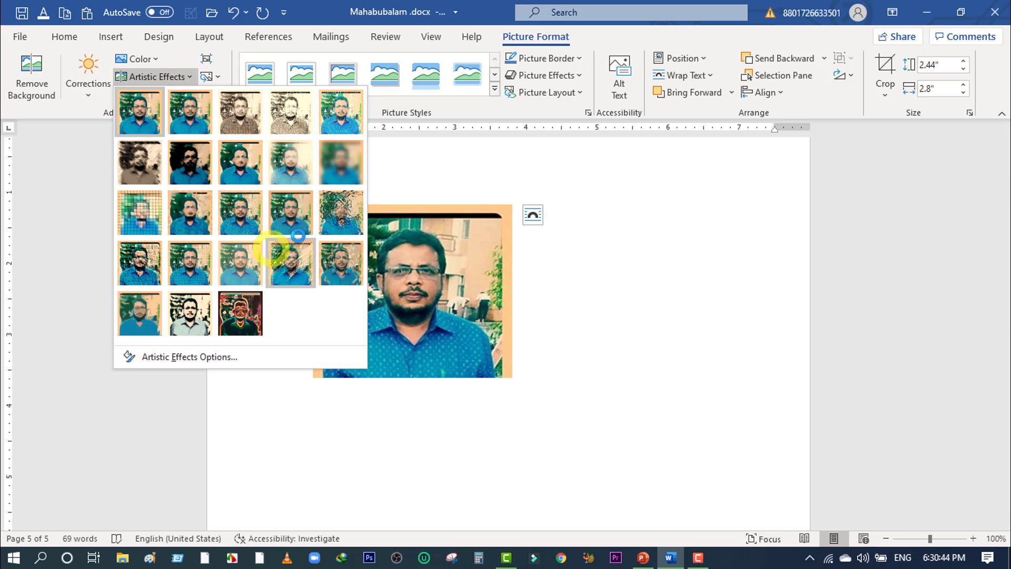
left_click(131, 213)
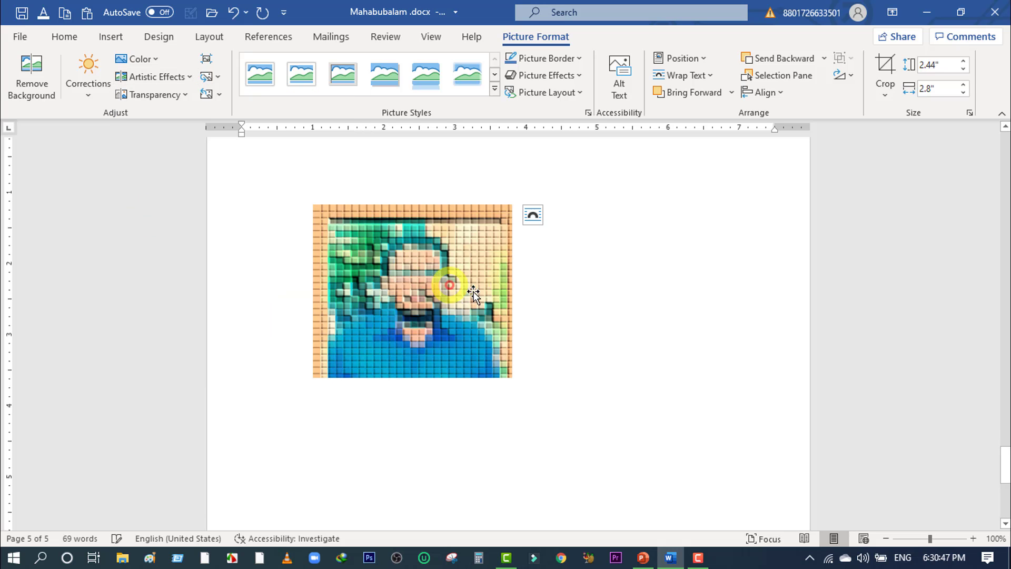
Step: Remove the Mosaic effect by setting Artistic Effects to None
left_click(523, 313)
left_click(379, 279)
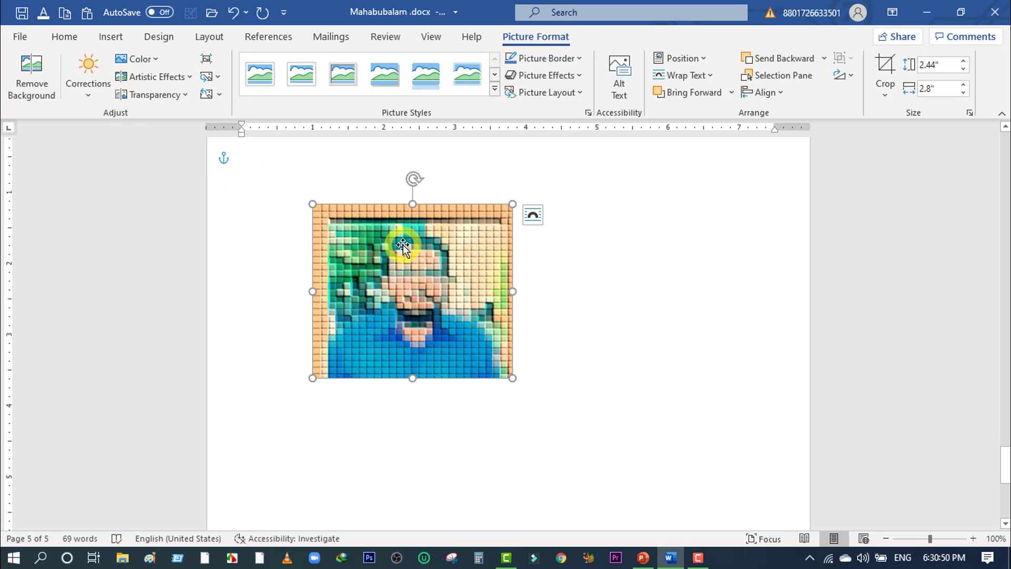
left_click(187, 78)
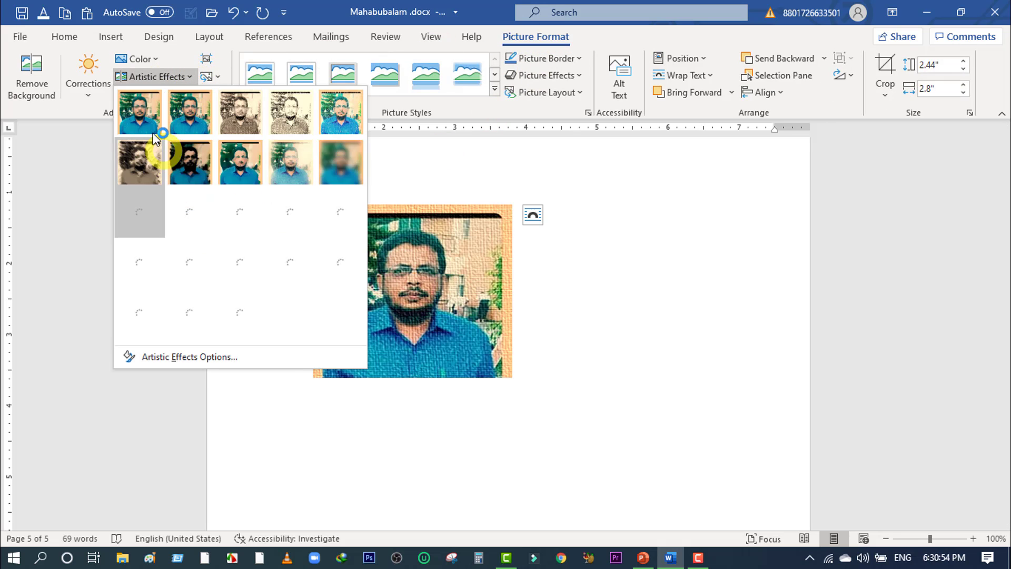
left_click(136, 115)
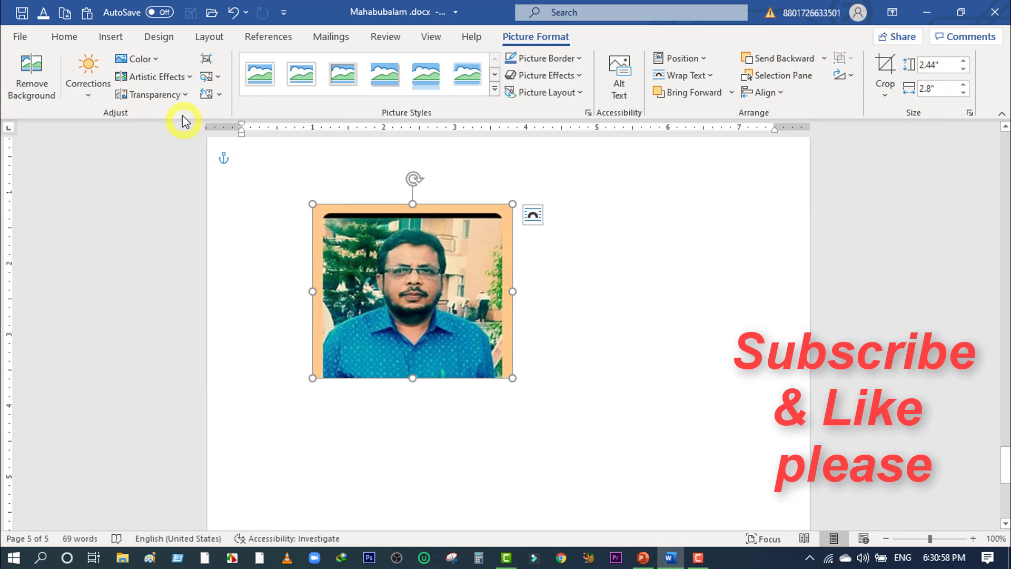
Step: Apply a much more transparent preset to the portrait photo
left_click(179, 95)
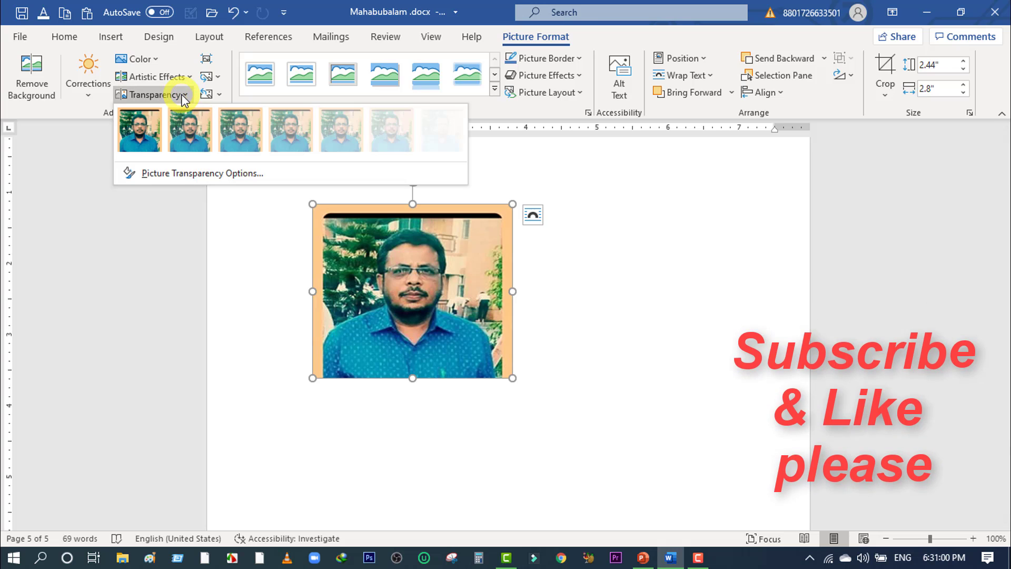
left_click(339, 129)
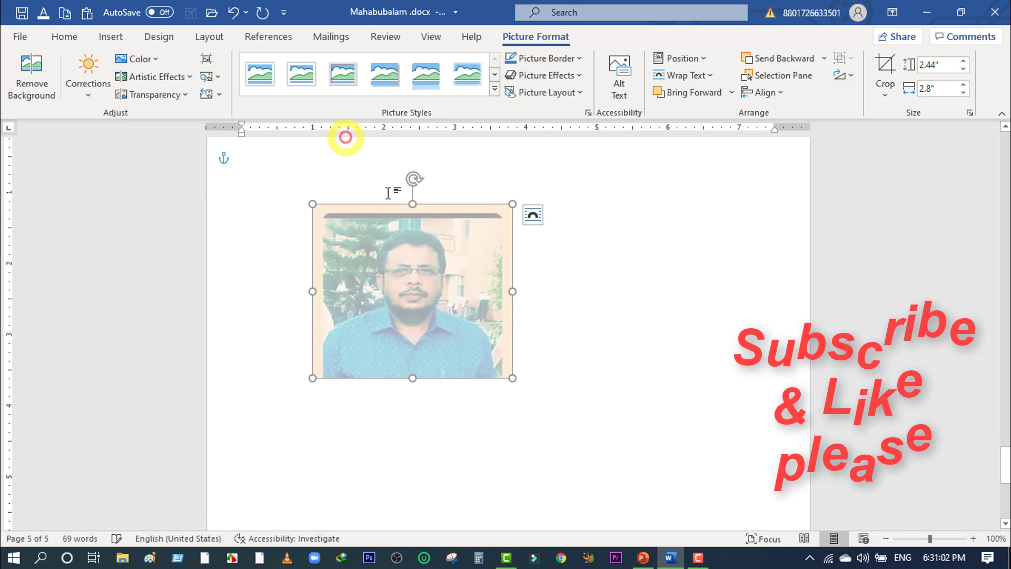
left_click(590, 294)
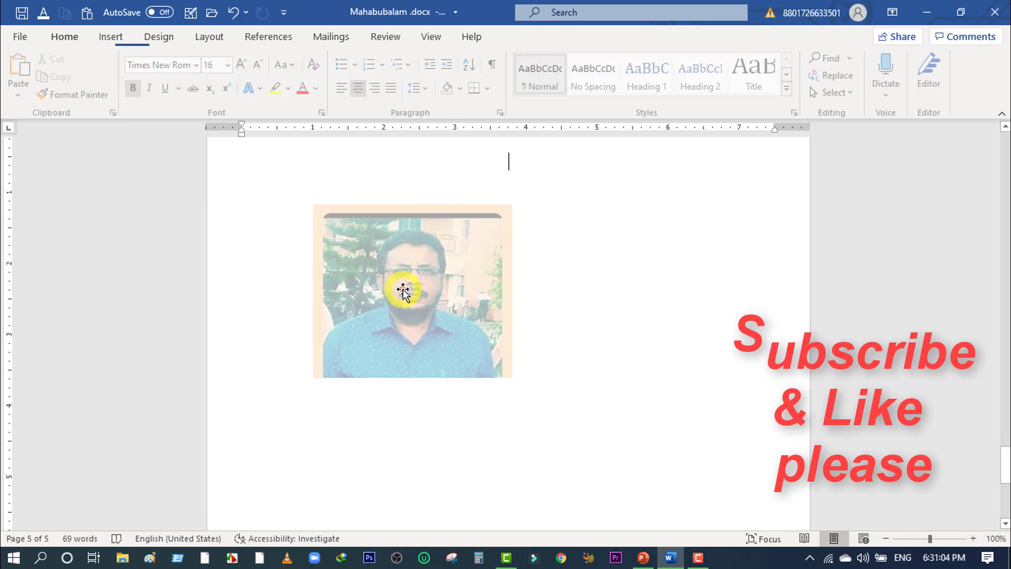
Step: Undo the photo's transparency and last formatting change, restoring its vivid colours
left_click(400, 282)
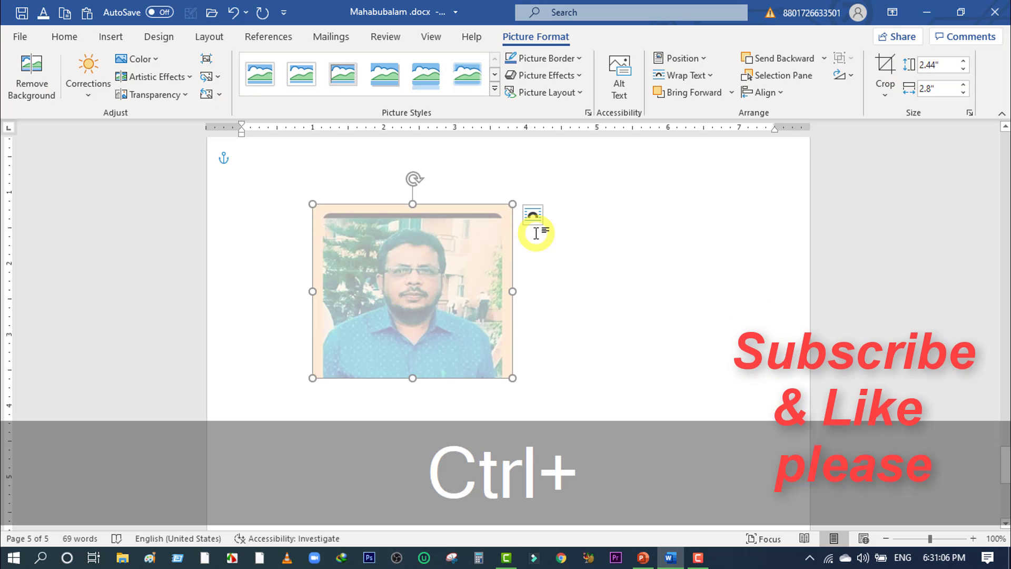
key("ctrl+z")
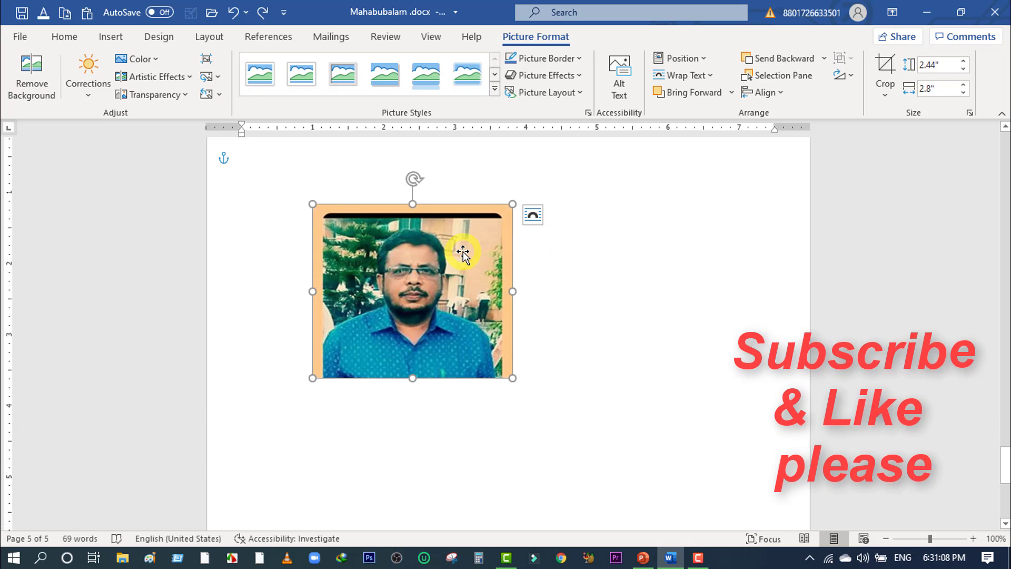
key("ctrl")
key("ctrl+z")
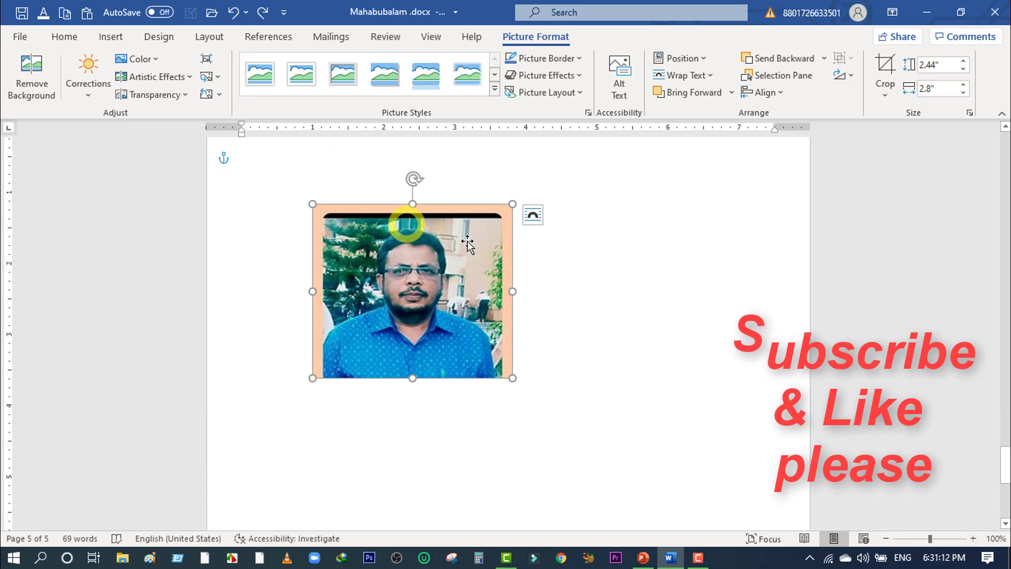
left_click(581, 277)
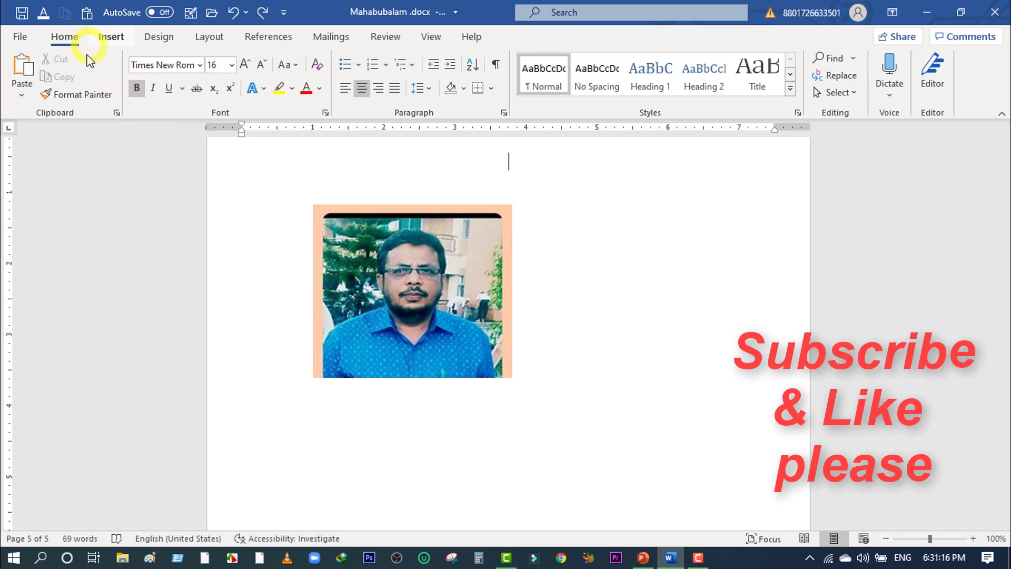
Step: Delete the framed portrait photo from the page
left_click(110, 36)
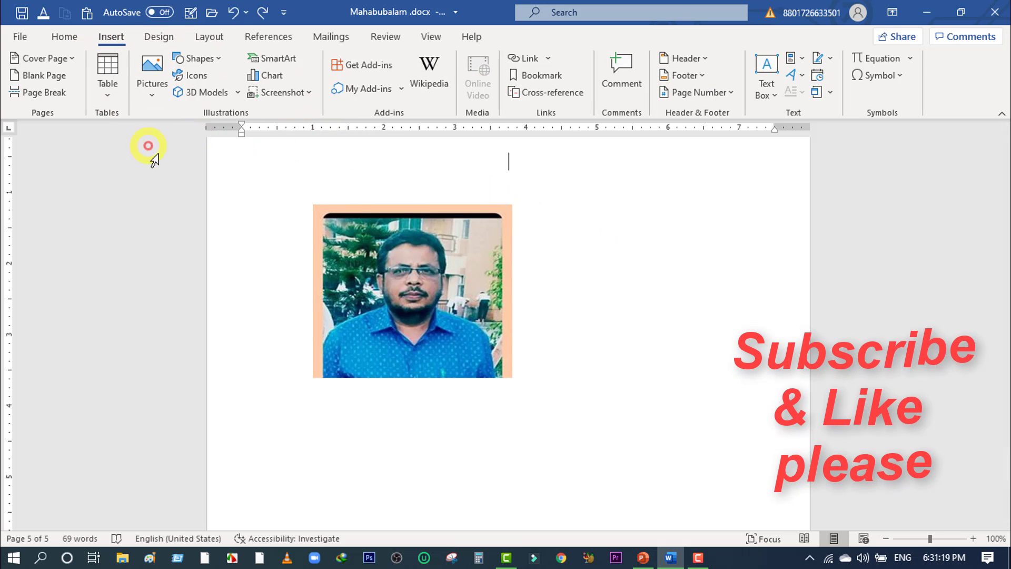
left_click(440, 300)
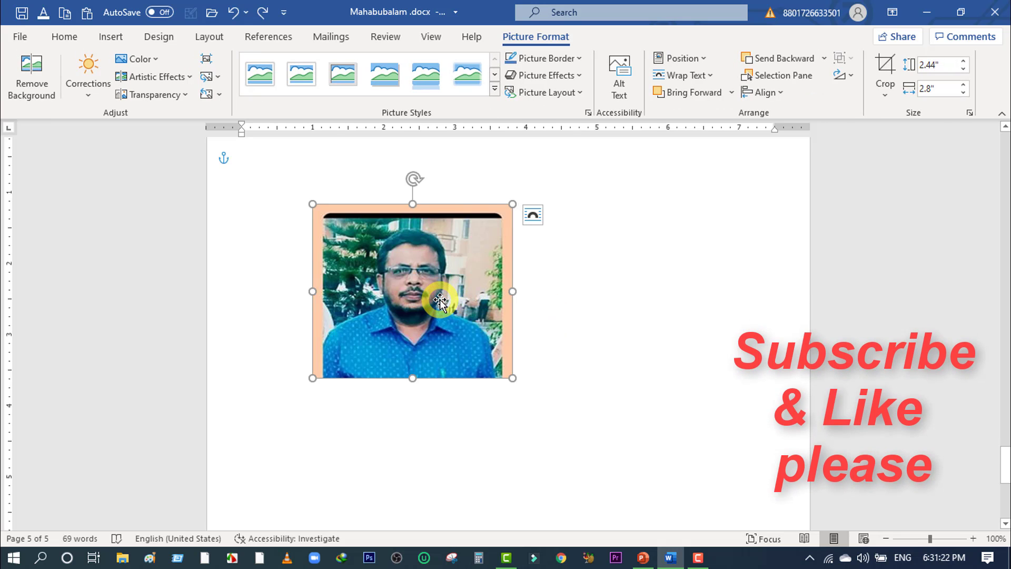
key("Delete")
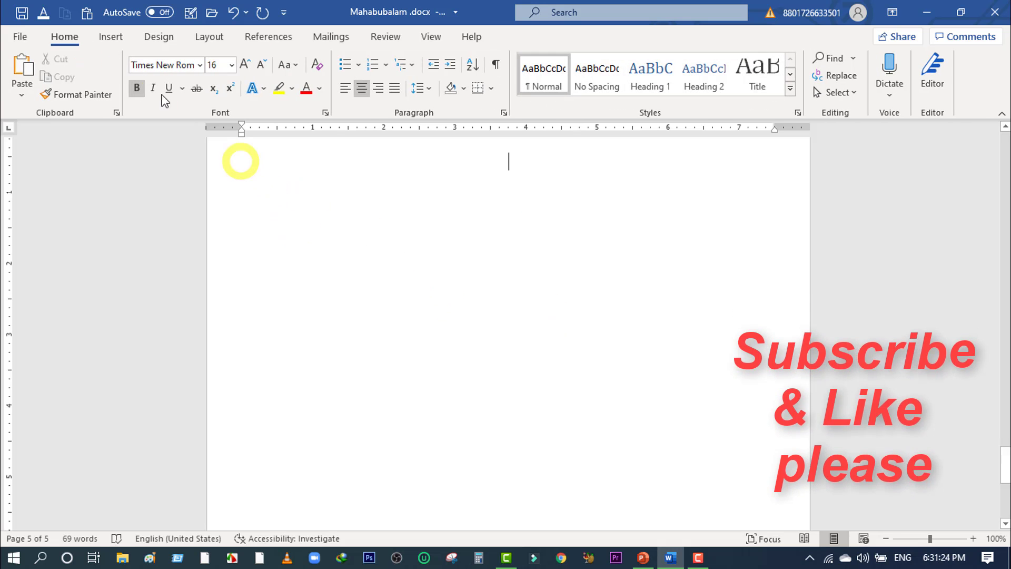
Step: Insert the beach photo 20191110_134807.jpg from this device
left_click(113, 38)
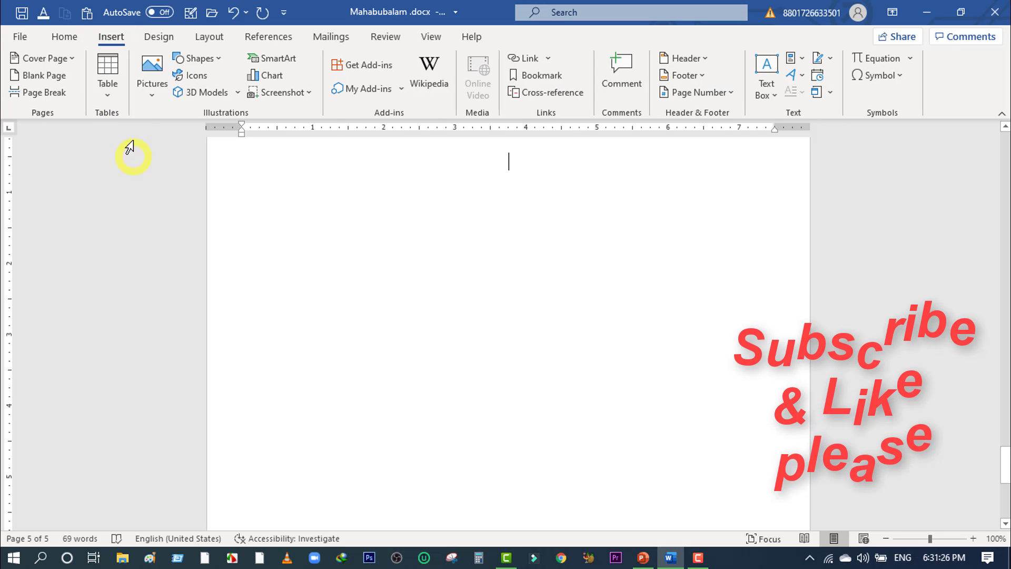
left_click(150, 98)
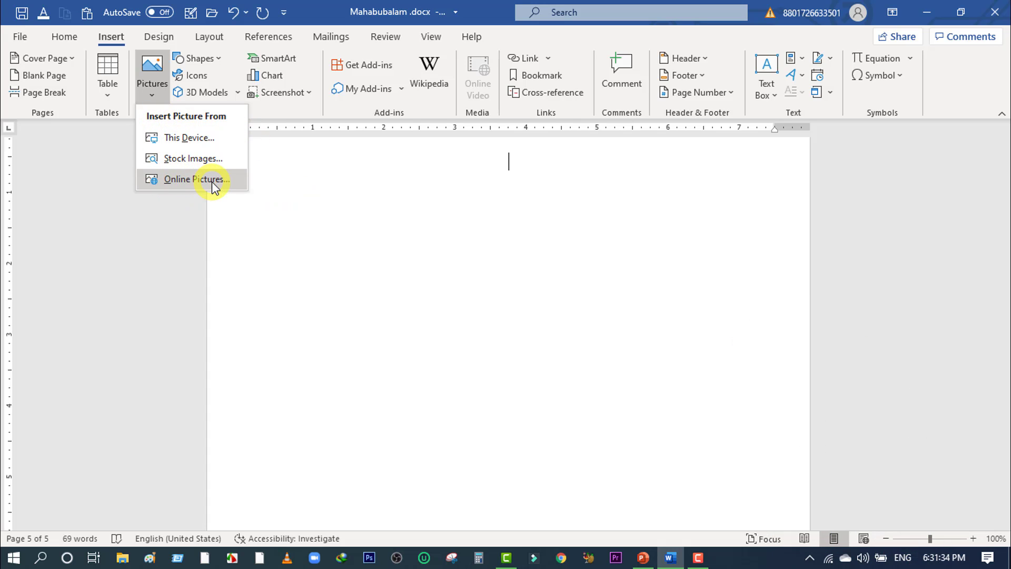
left_click(182, 140)
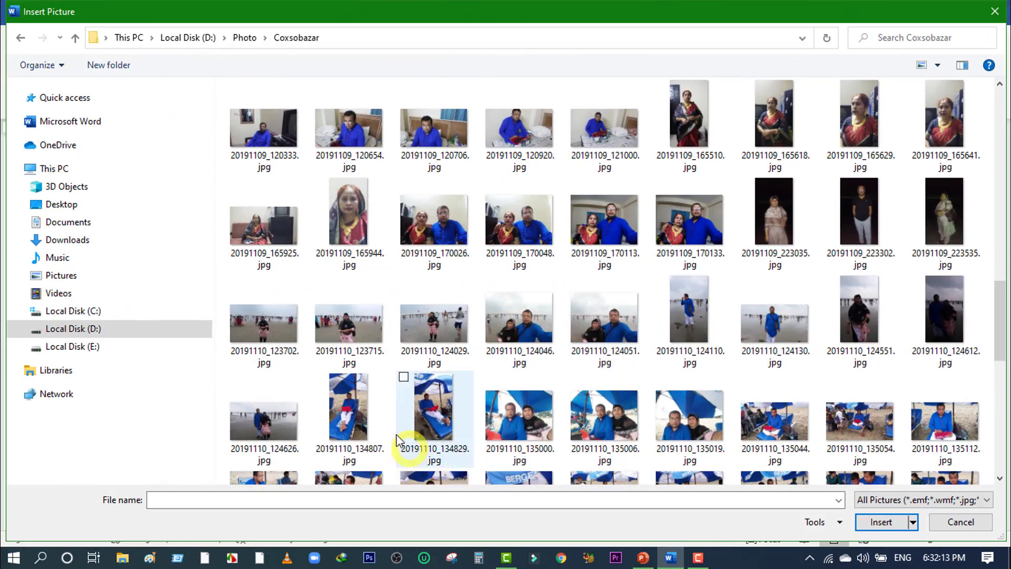
left_click(343, 400)
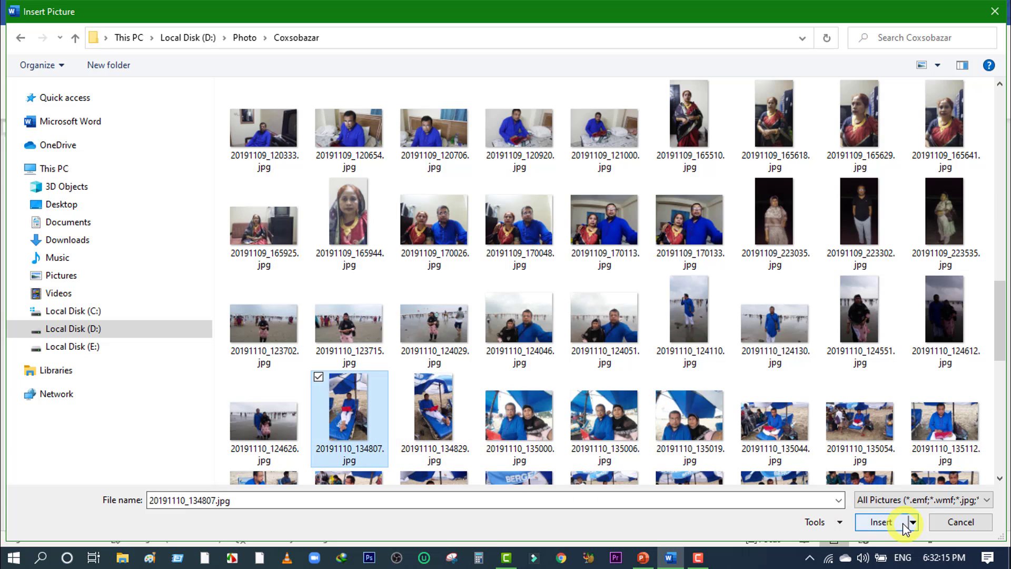
left_click(878, 523)
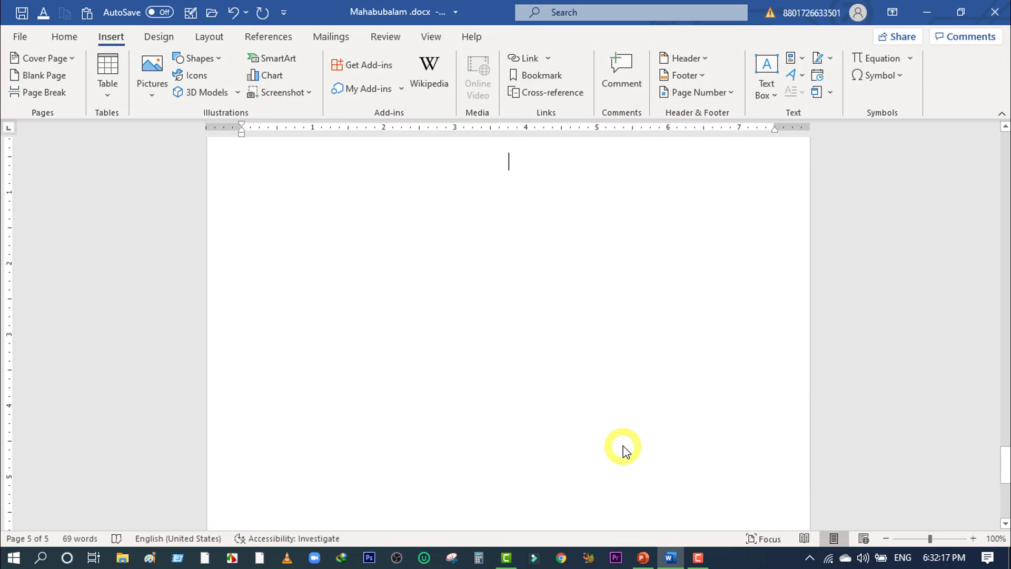
Step: Delete the extra copy of the beach photo
scroll(582, 397, "down", 5)
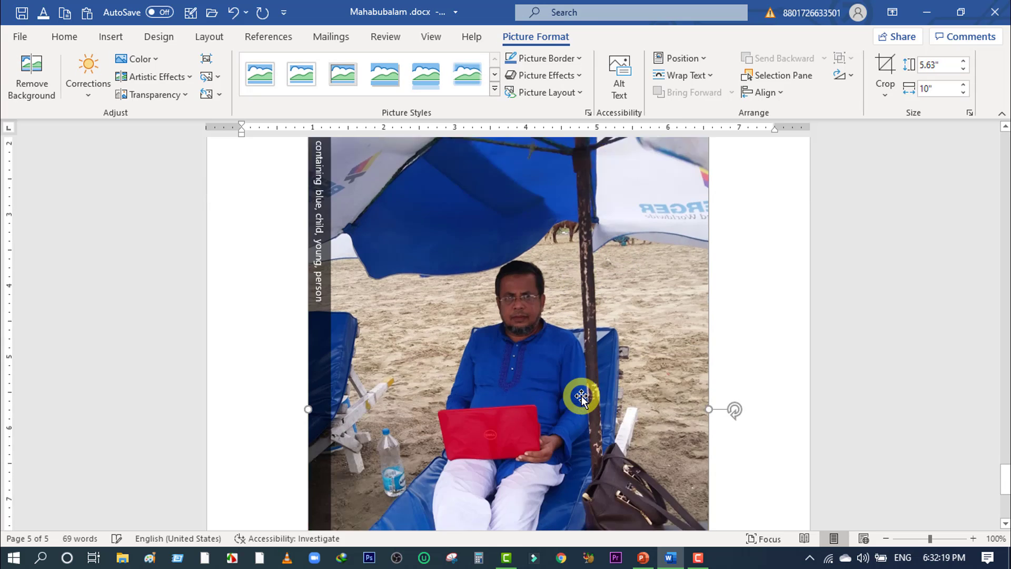
scroll(581, 398, "down", 4)
scroll(581, 398, "up", 5)
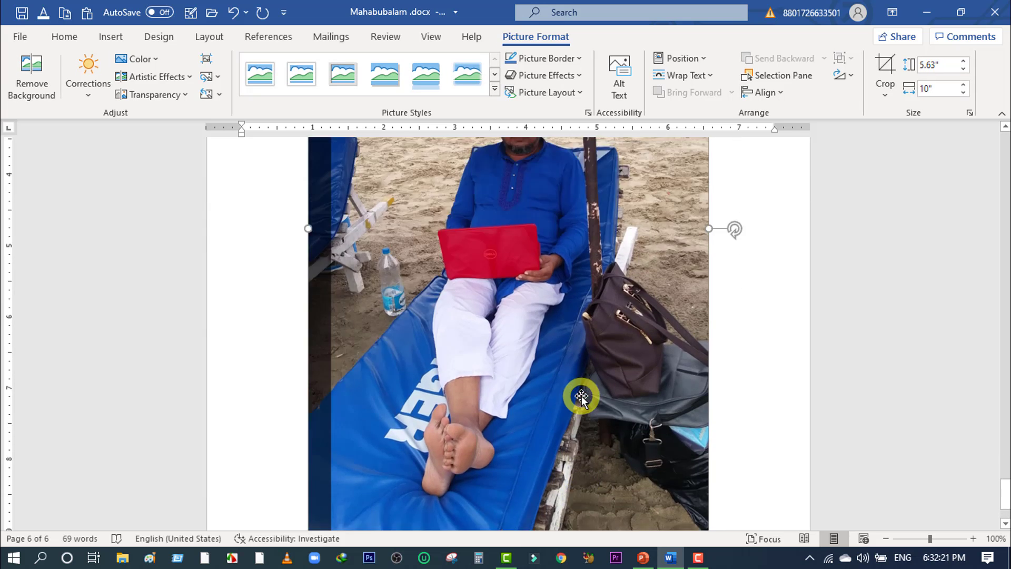
scroll(582, 397, "up", 7)
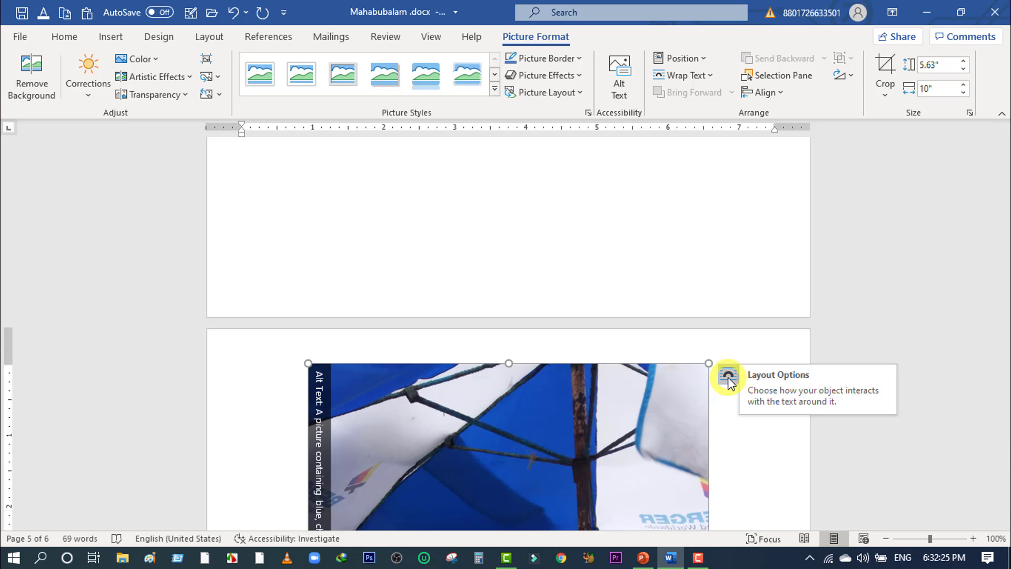
scroll(516, 442, "down", 3)
scroll(516, 442, "down", 3)
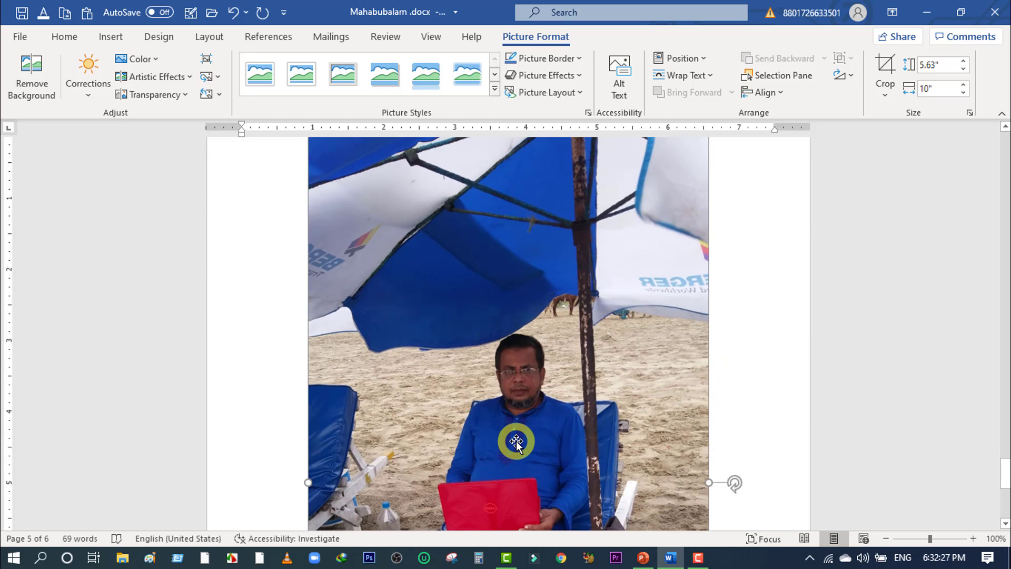
scroll(515, 442, "up", 5)
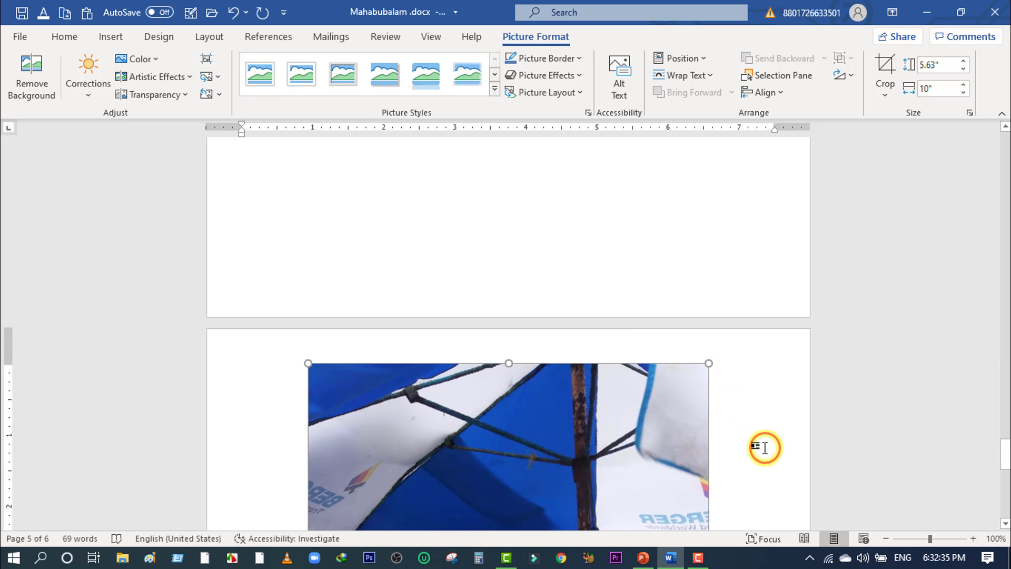
key("Delete")
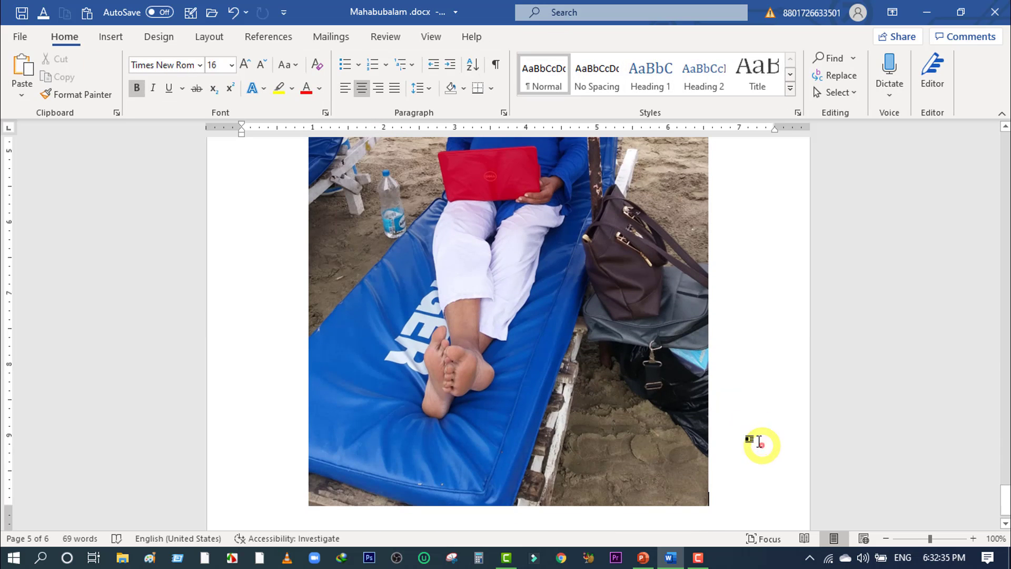
Step: Select the remaining large beach photo at the top of the page
left_click(441, 328)
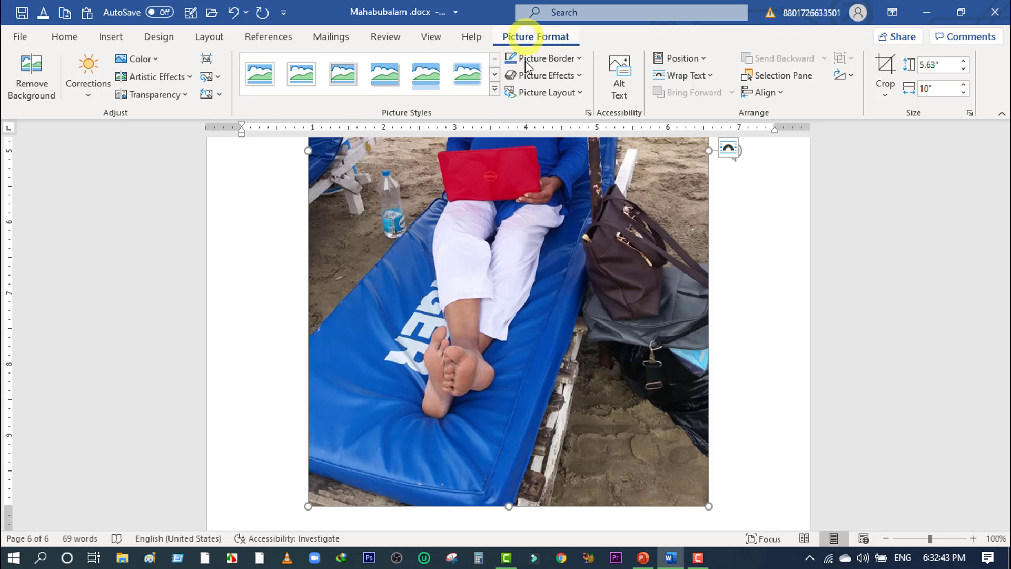
left_click(443, 277)
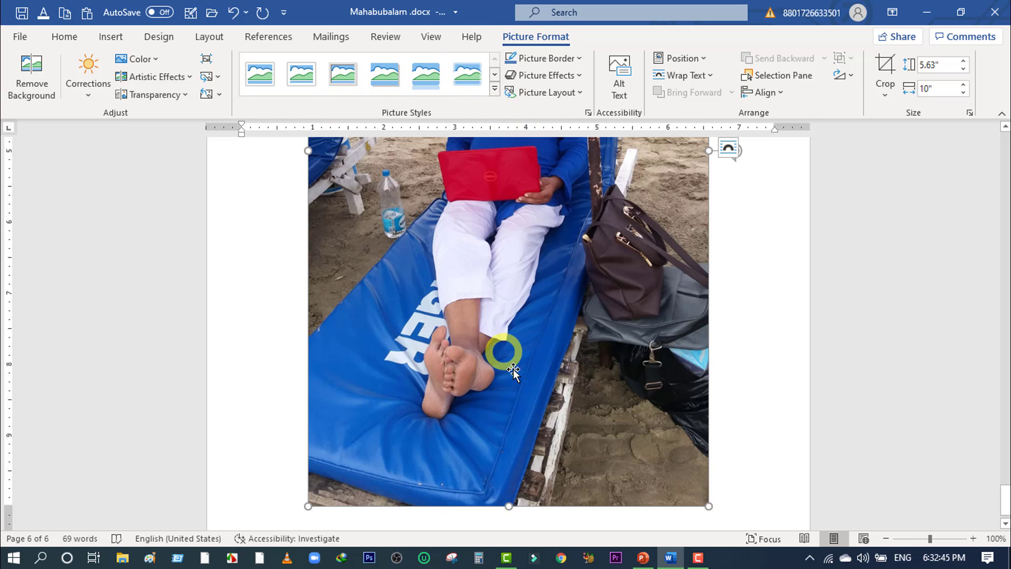
scroll(514, 370, "up", 10)
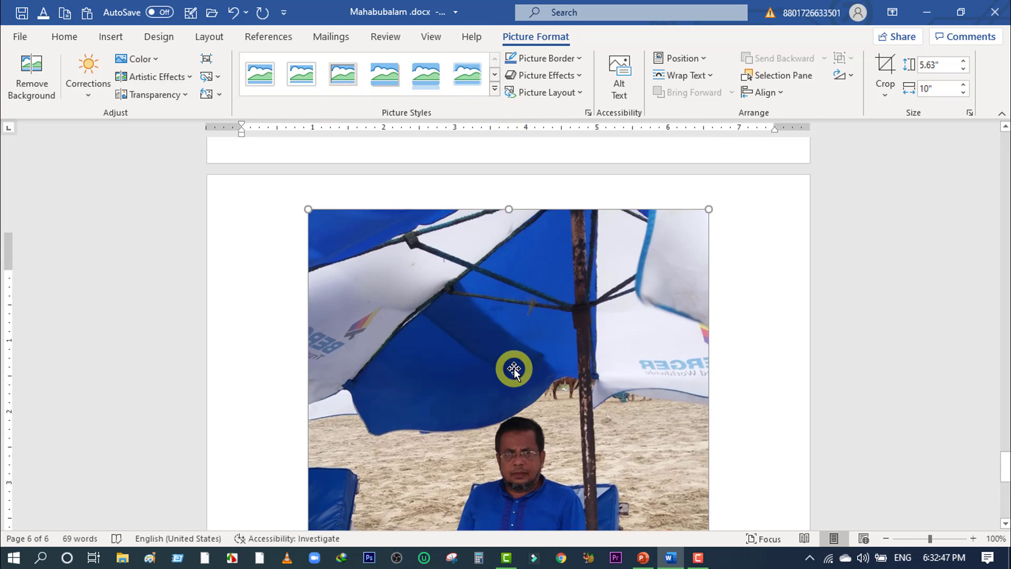
scroll(514, 368, "up", 2)
scroll(515, 363, "down", 4)
scroll(579, 355, "up", 4)
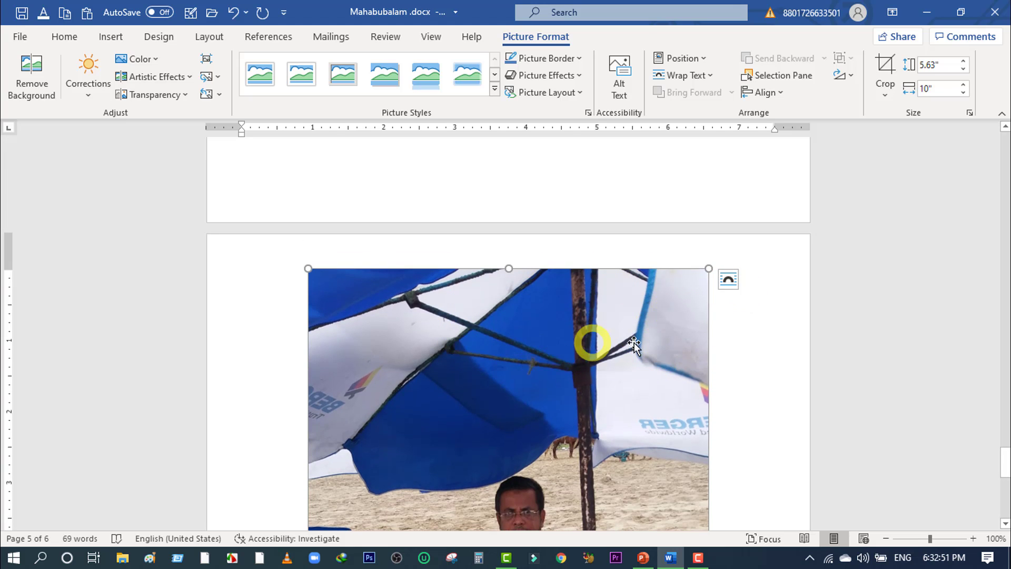
Step: Set the beach photo's text wrapping to Through and nudge it down
left_click(729, 281)
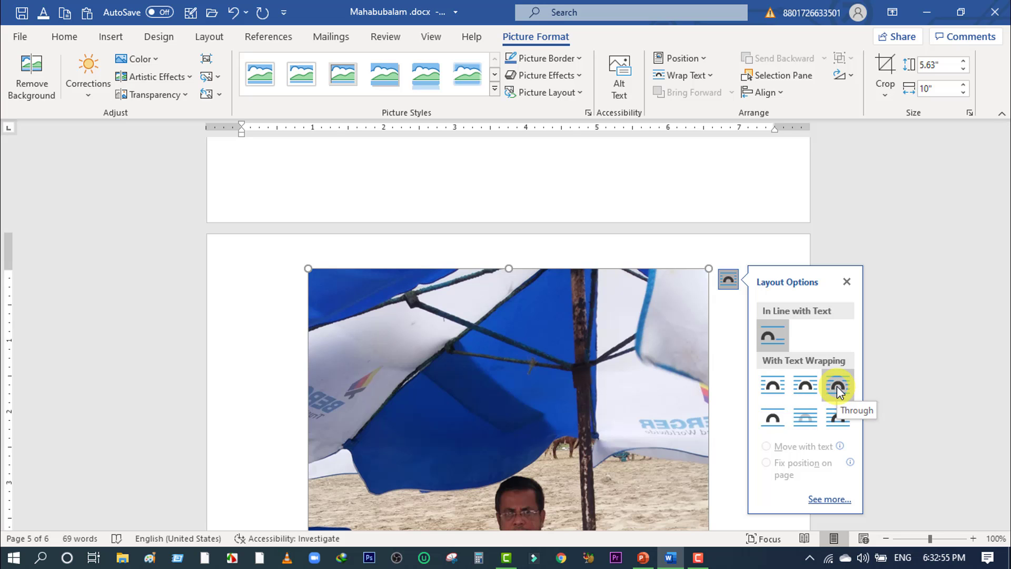
left_click(772, 380)
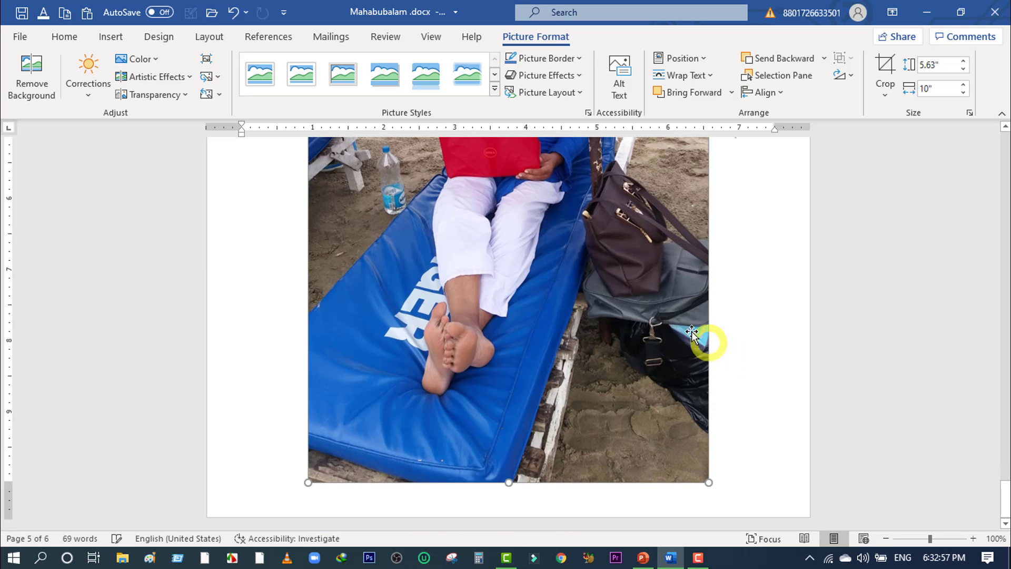
left_click_drag(519, 294, 512, 312)
scroll(513, 313, "up", 5)
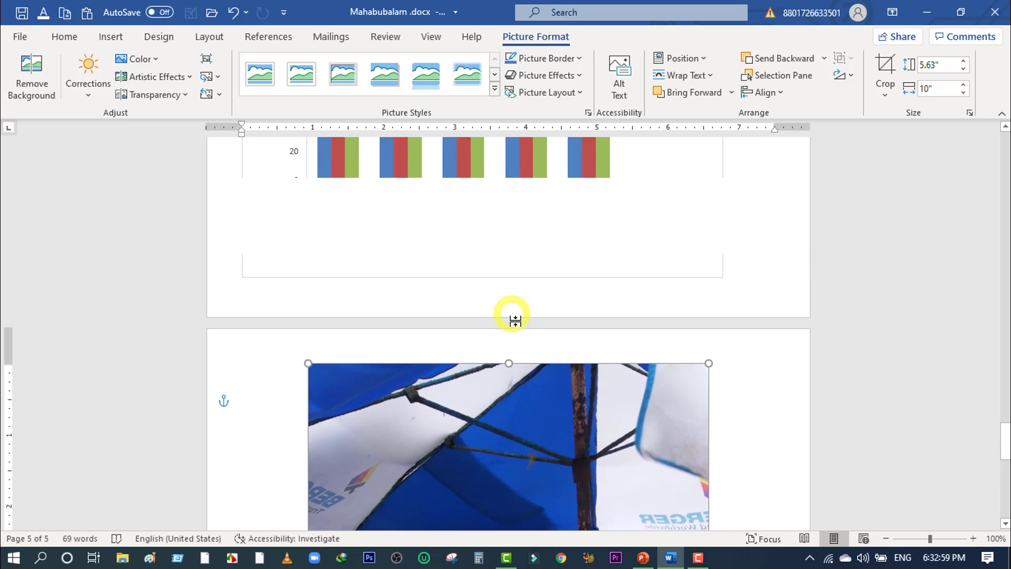
scroll(542, 345, "down", 2)
scroll(542, 345, "up", 3)
scroll(542, 345, "down", 3)
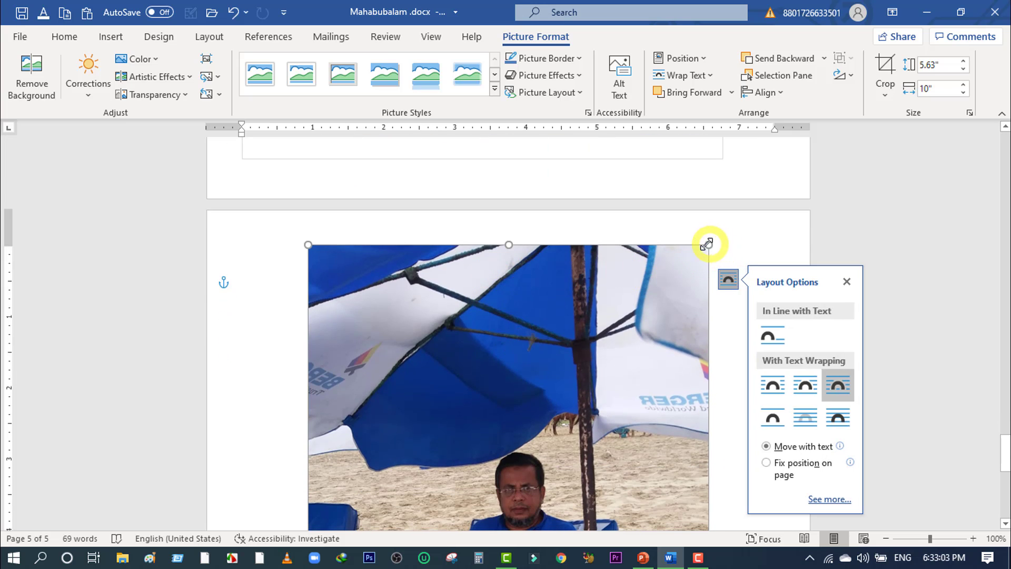
Step: Resize the photo to 3.56" by 3.94" and move it near the page top
left_click_drag(706, 245, 671, 295)
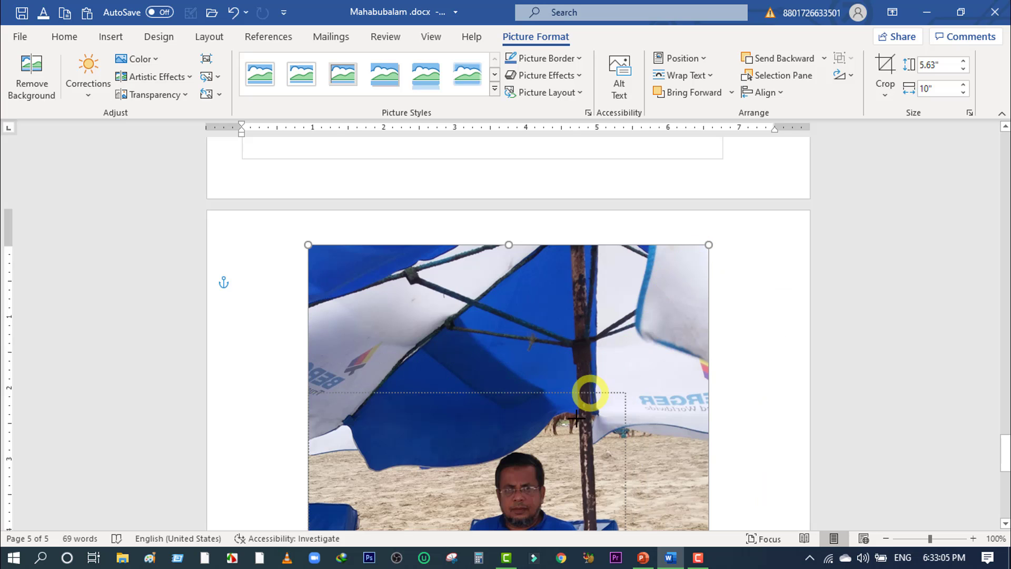
left_click_drag(576, 418, 553, 434)
left_click_drag(458, 459, 483, 311)
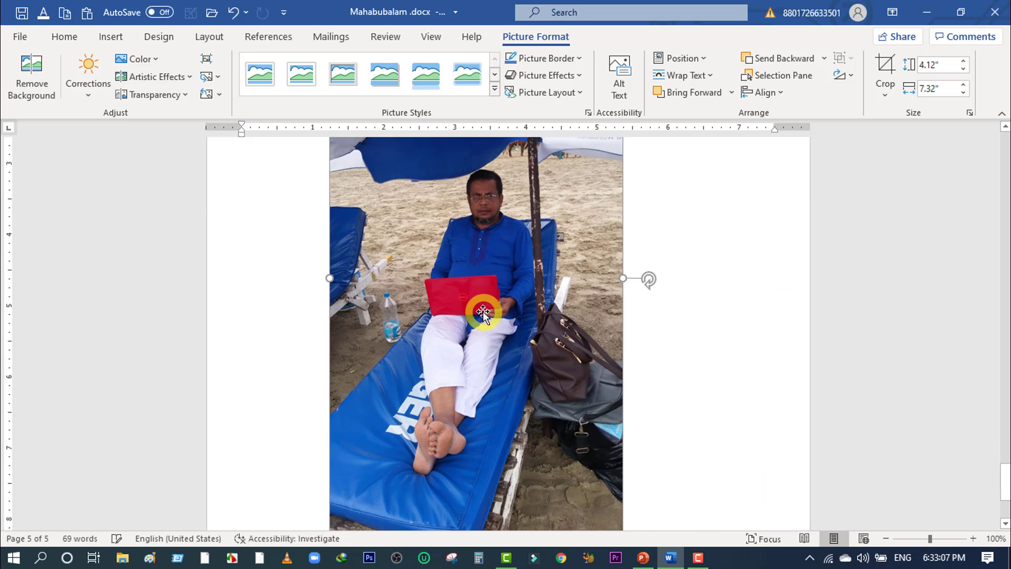
left_click_drag(470, 370, 492, 333)
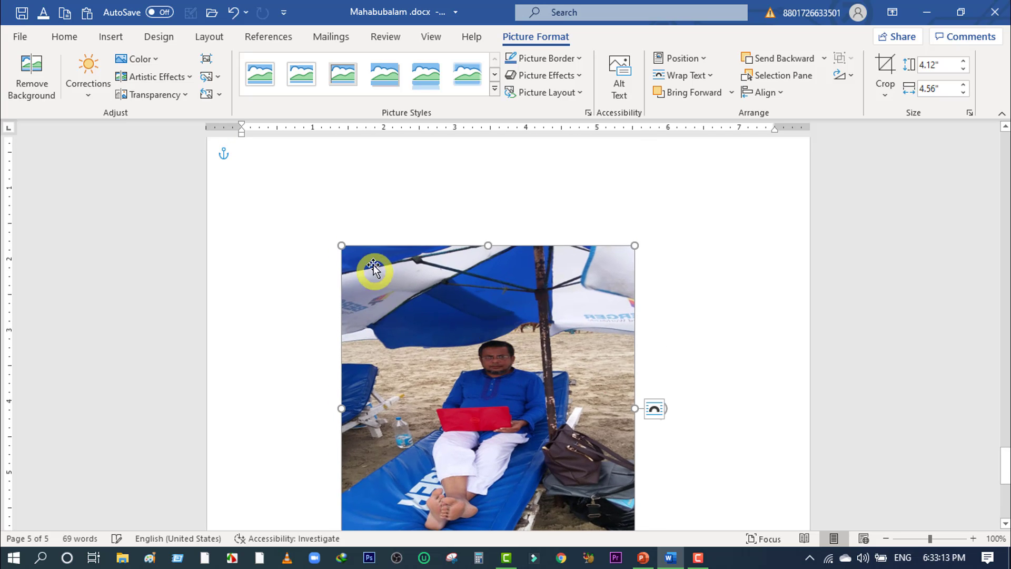
left_click_drag(341, 245, 380, 284)
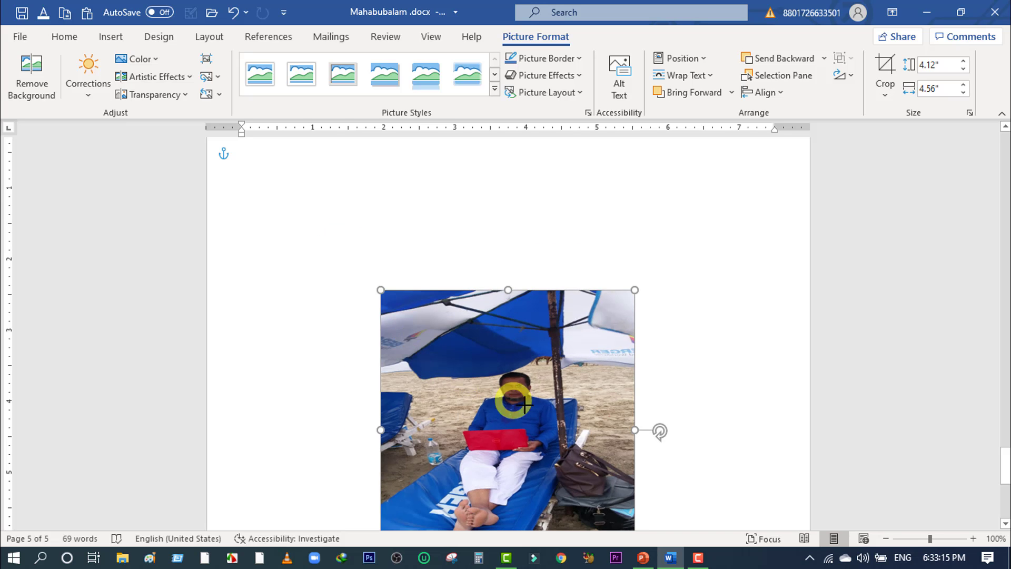
left_click_drag(472, 326, 448, 238)
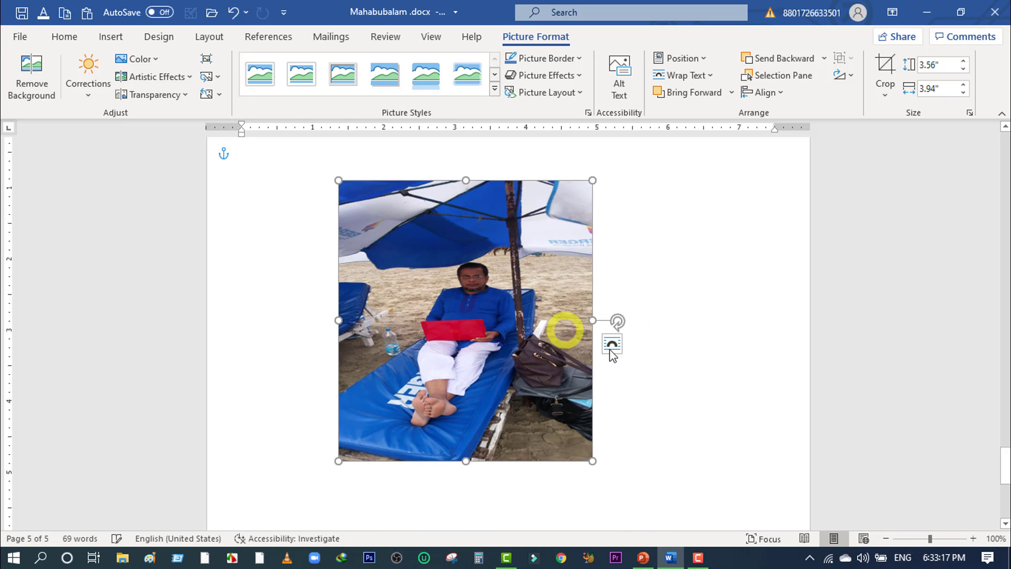
Step: Restore the thick black frame picture style on the beach photo
left_click(639, 372)
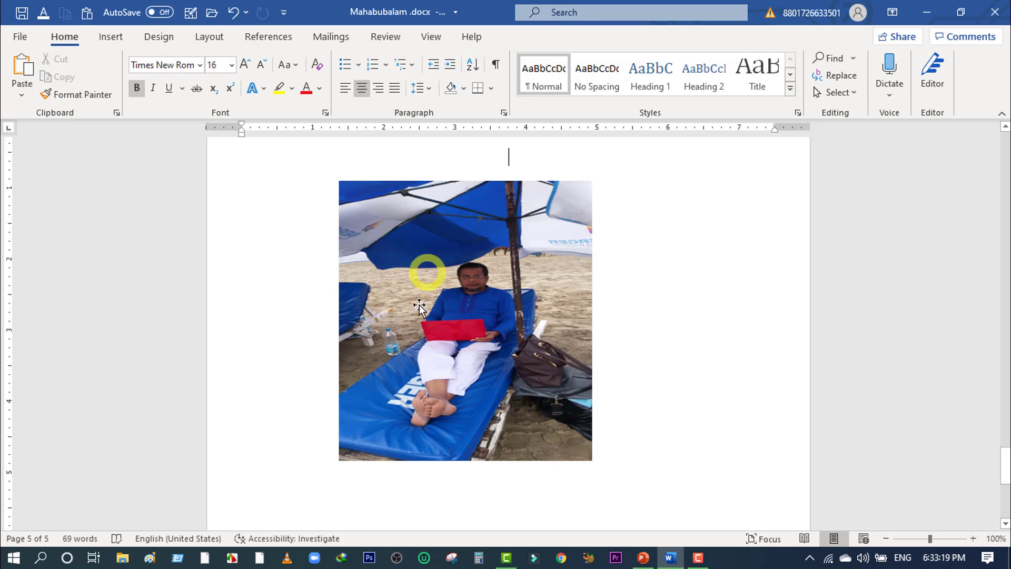
left_click(454, 325)
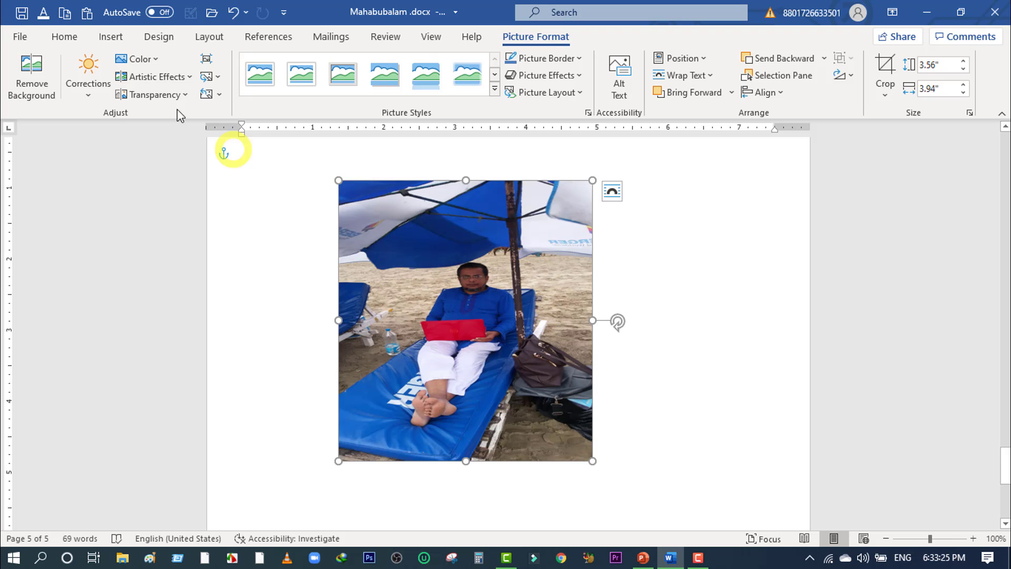
left_click(87, 73)
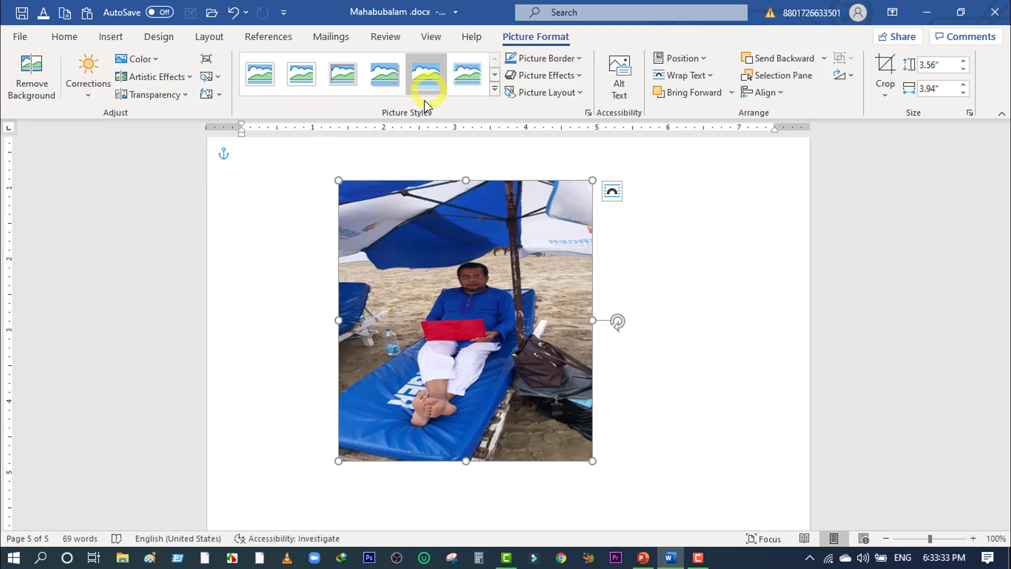
left_click(496, 92)
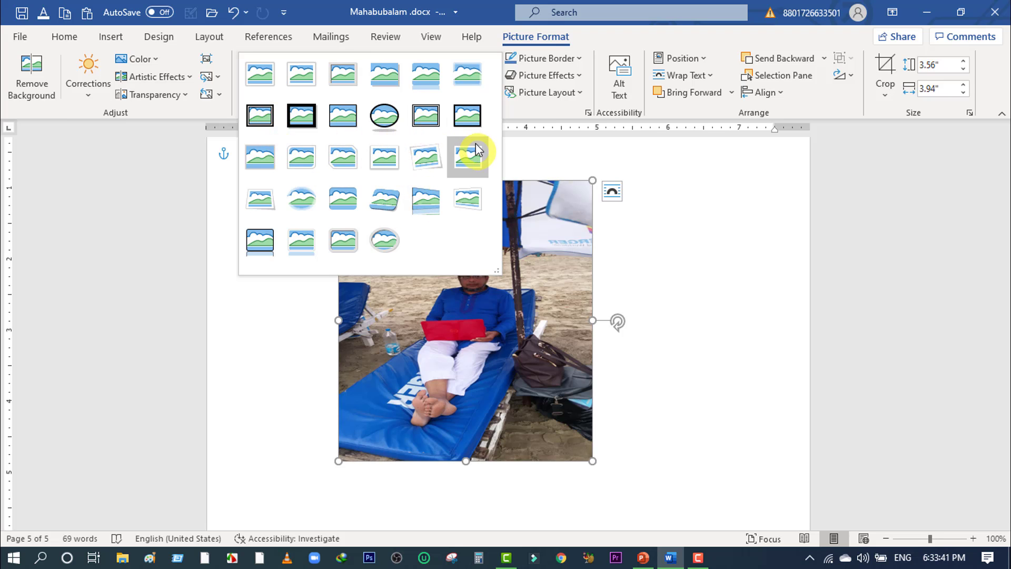
key("Escape")
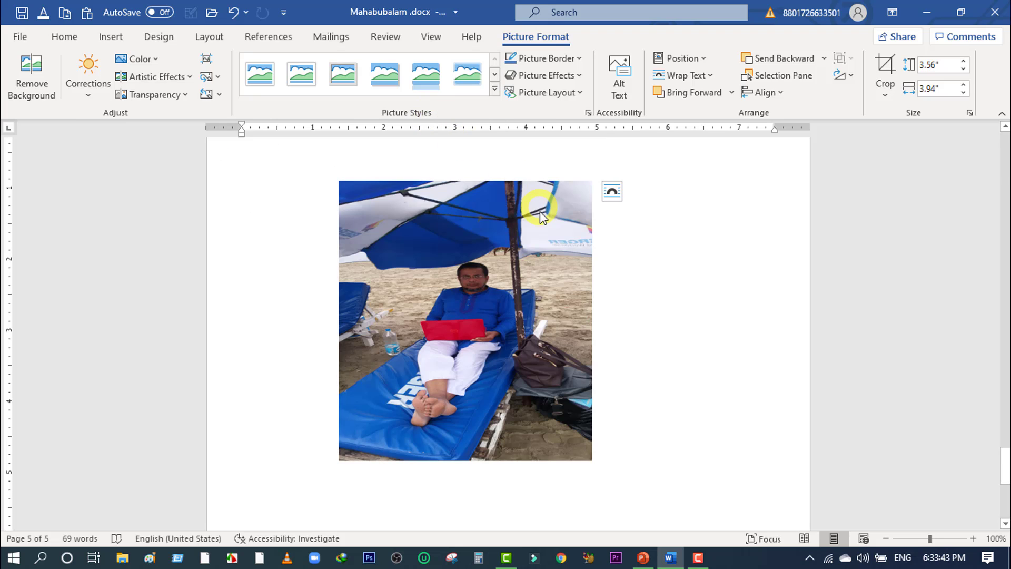
key("ctrl+z")
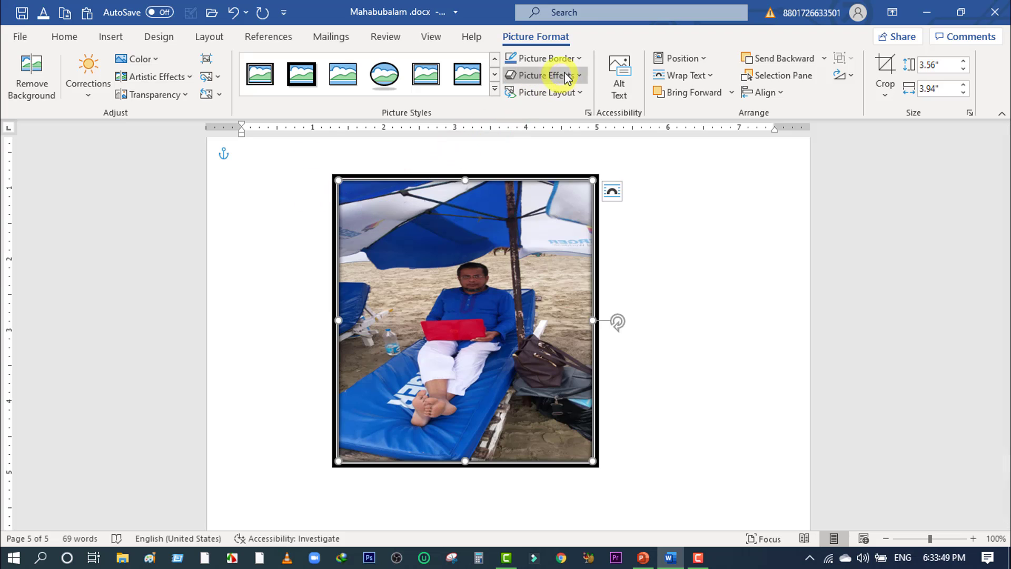
left_click(449, 330)
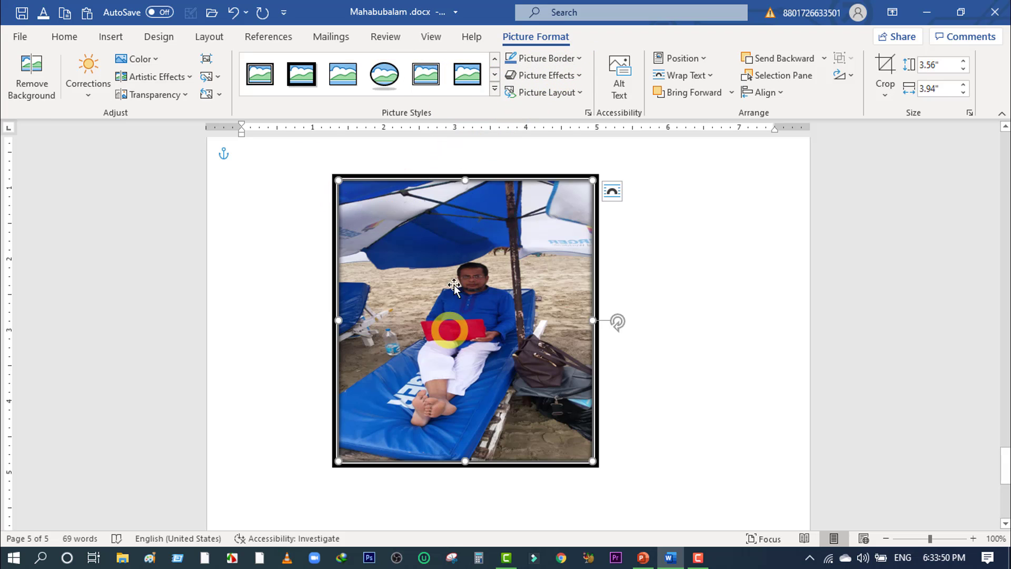
Step: Apply the rounded bevelled frame picture style to the photo with a red border
left_click(581, 59)
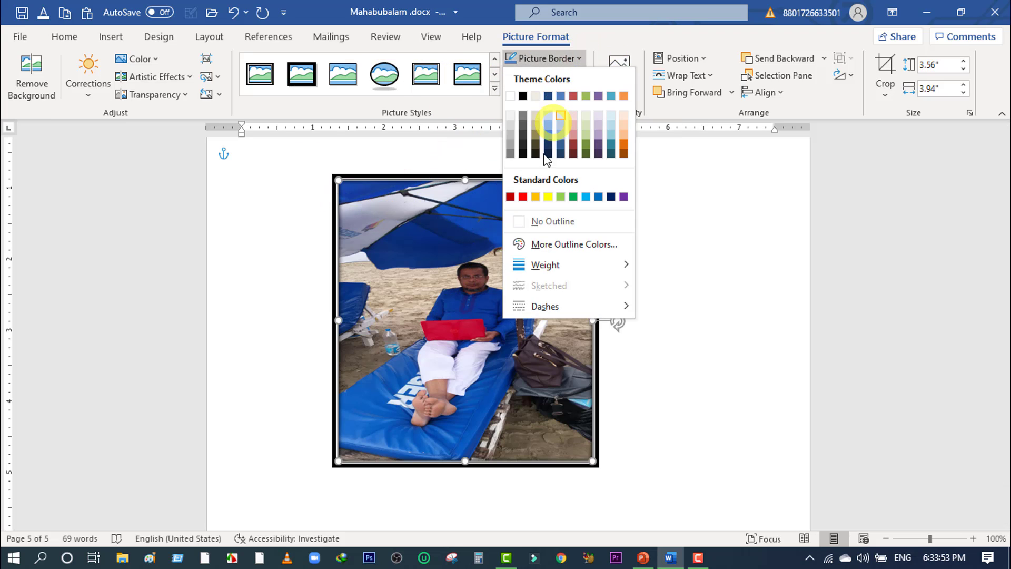
left_click(523, 197)
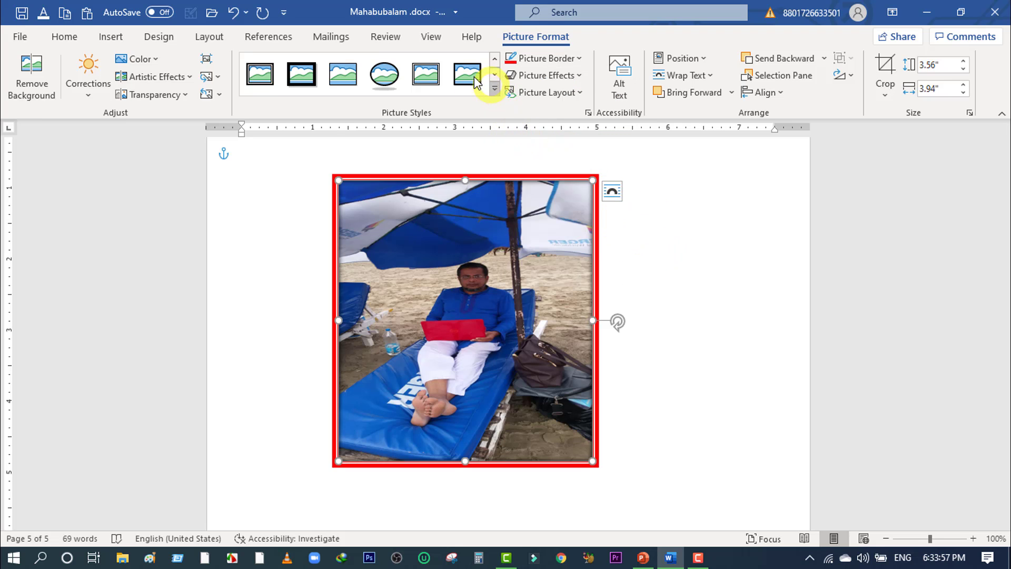
left_click(495, 75)
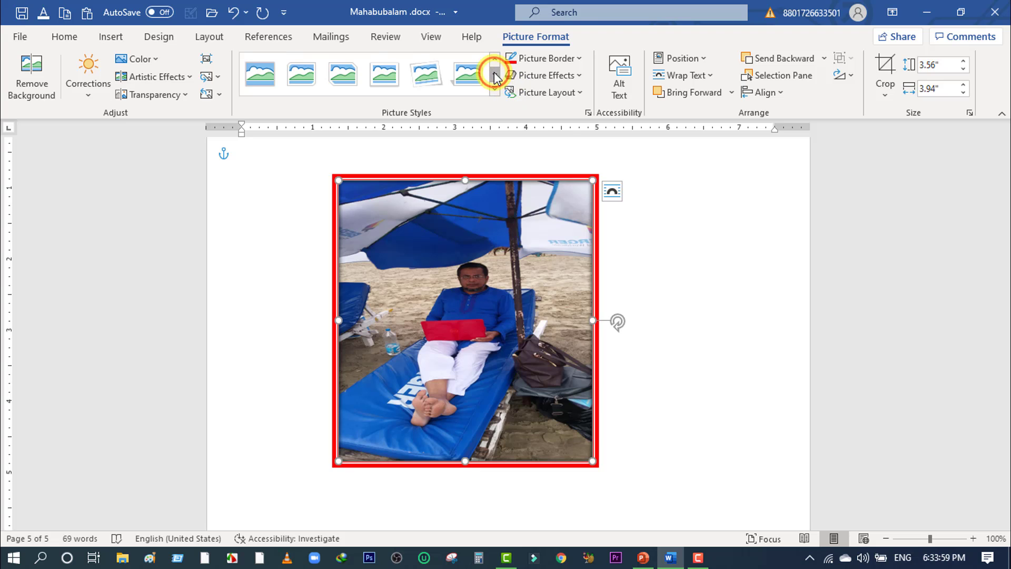
left_click(494, 76)
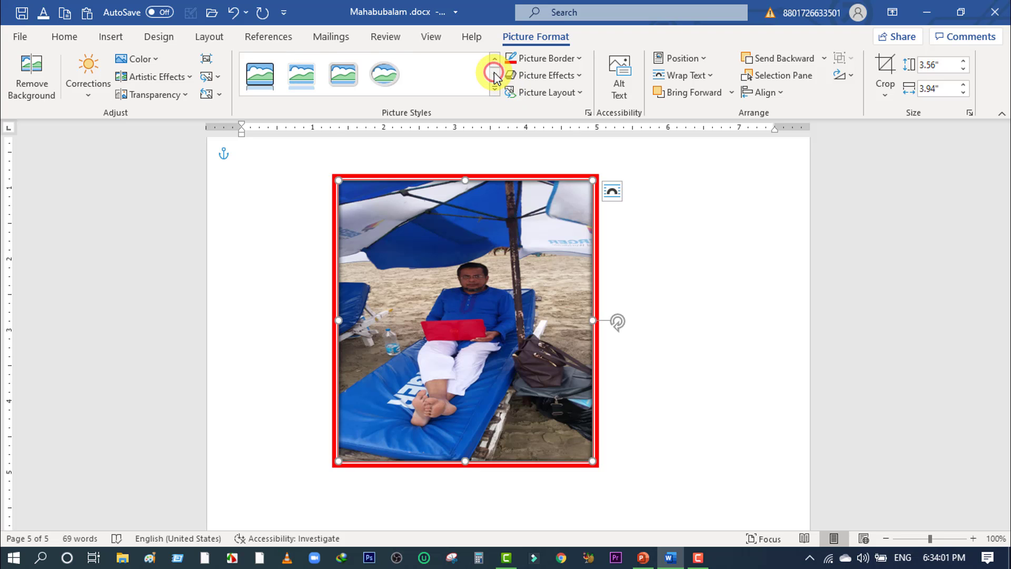
left_click(340, 73)
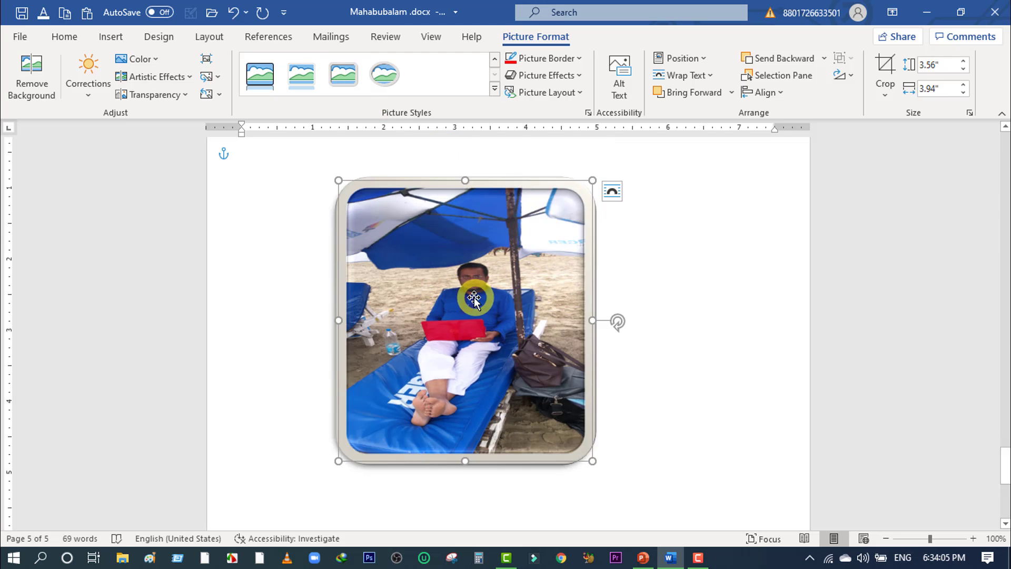
left_click(576, 59)
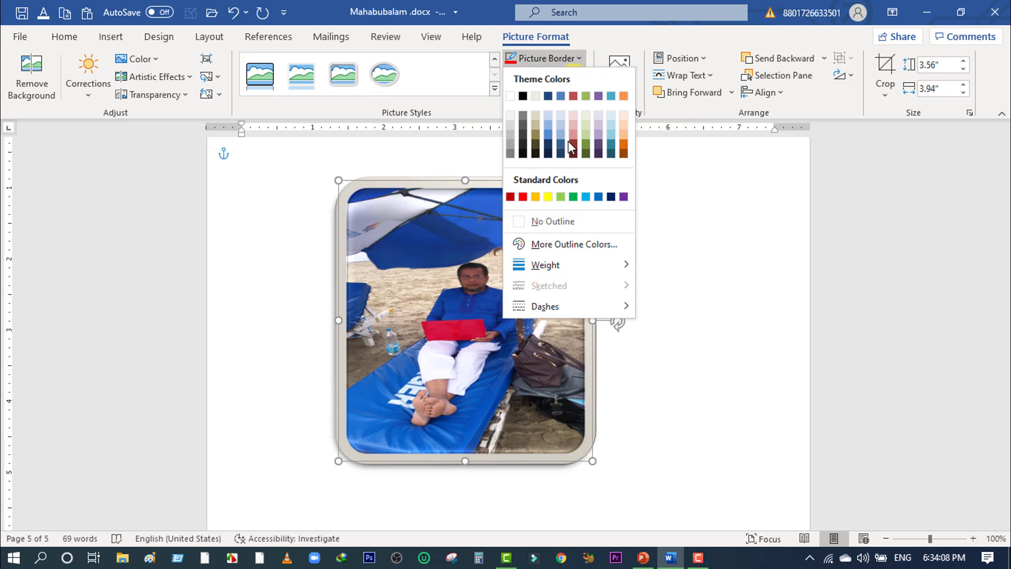
left_click(523, 197)
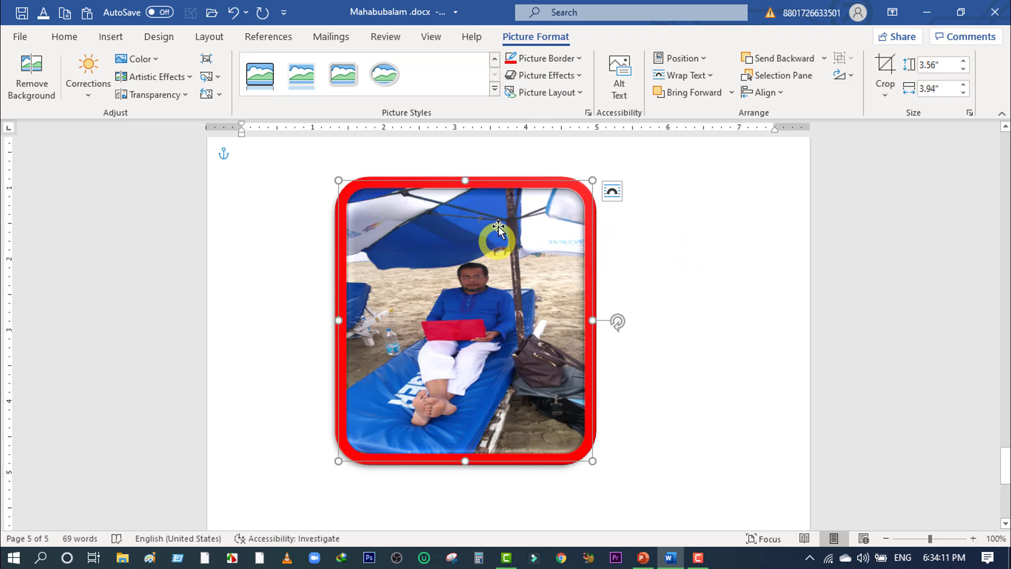
left_click(581, 75)
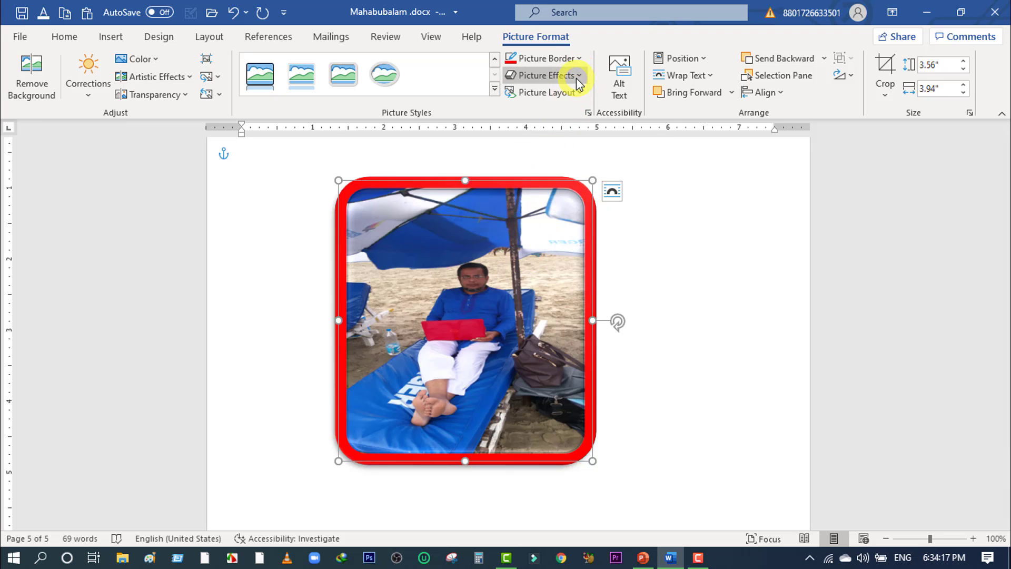
Step: Add the red Glow variation from Picture Effects around the photo
left_click(580, 77)
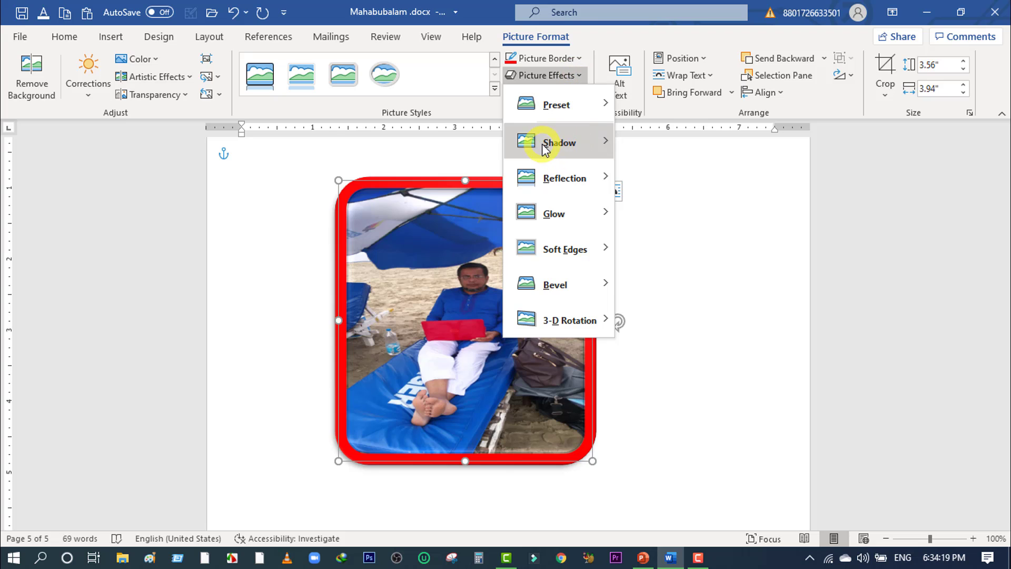
mouse_move(546, 149)
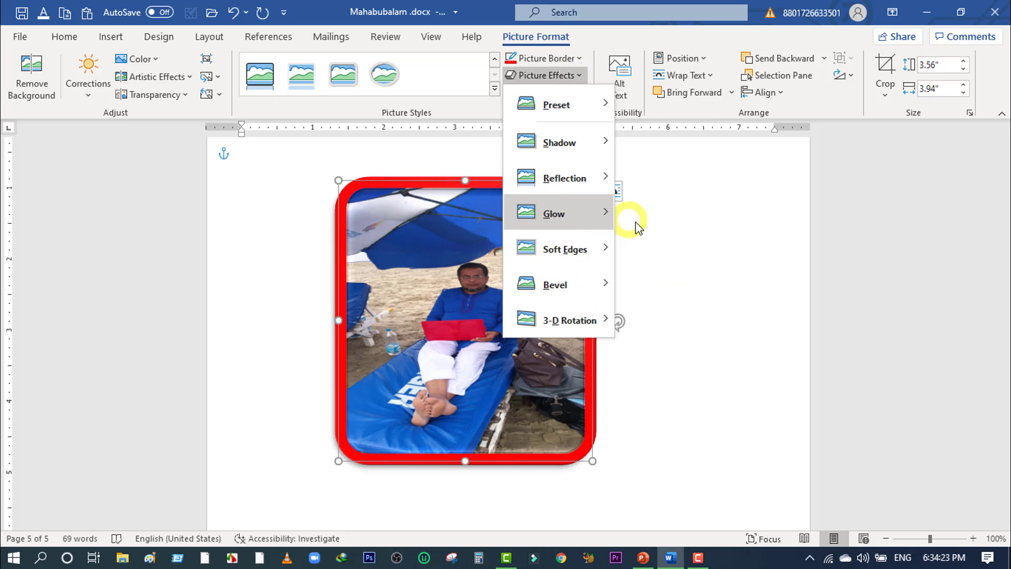
mouse_move(606, 213)
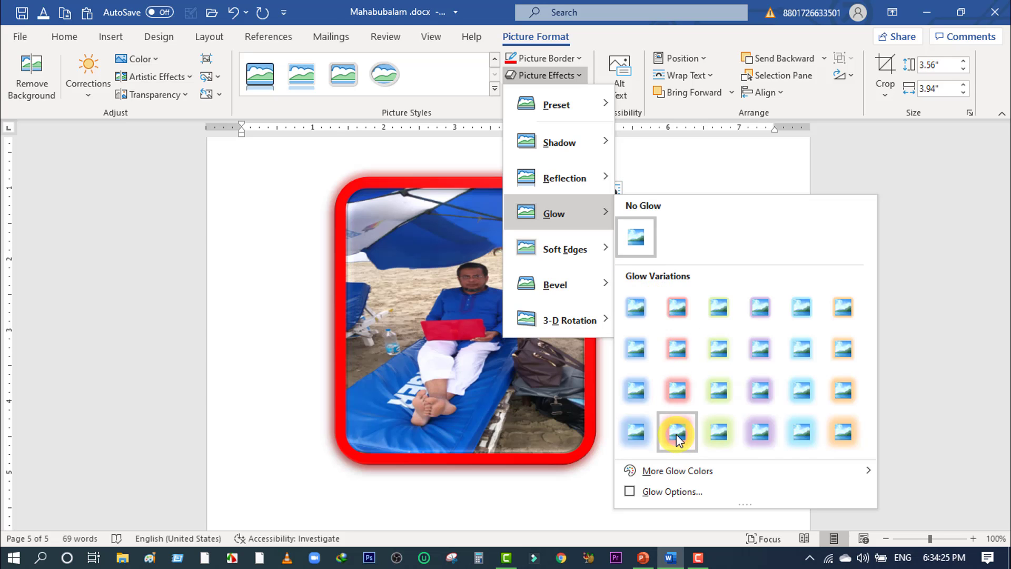
left_click(677, 433)
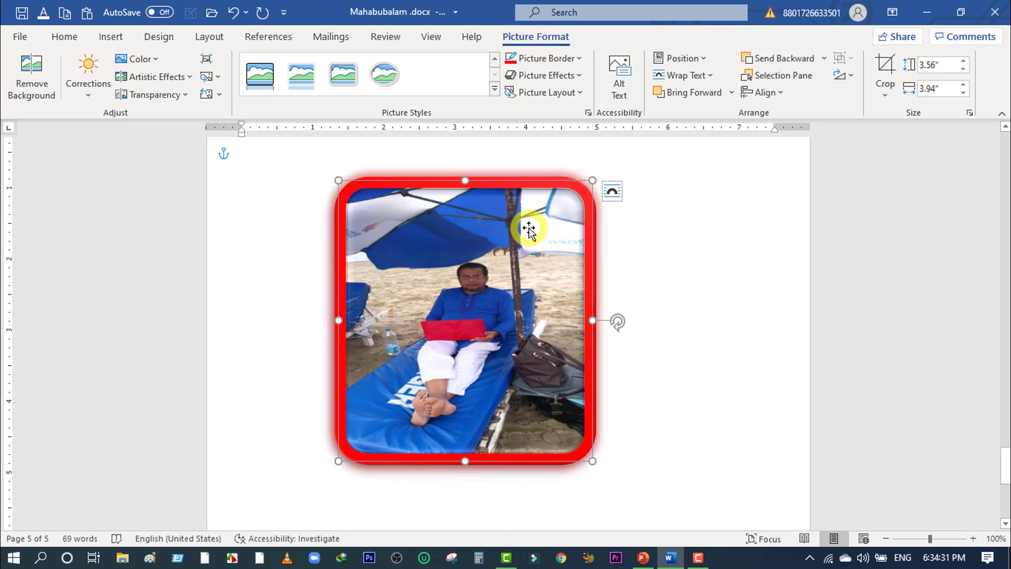
left_click(581, 94)
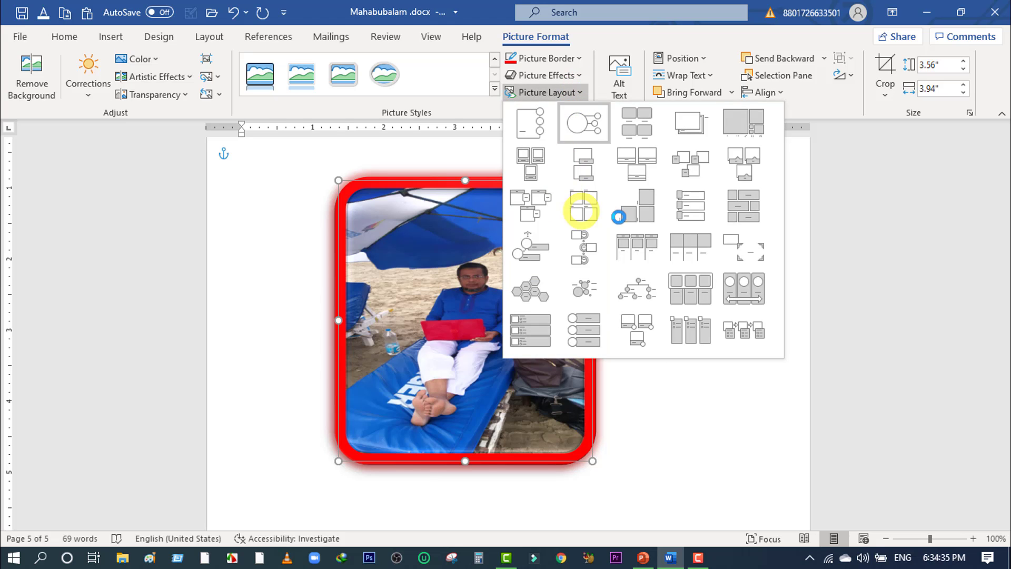
left_click(690, 216)
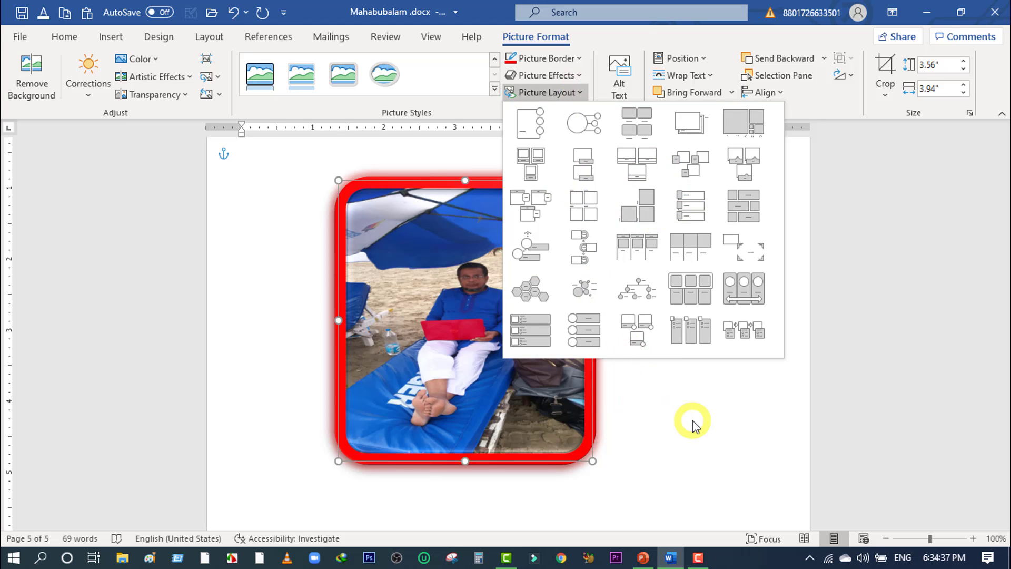
left_click(679, 409)
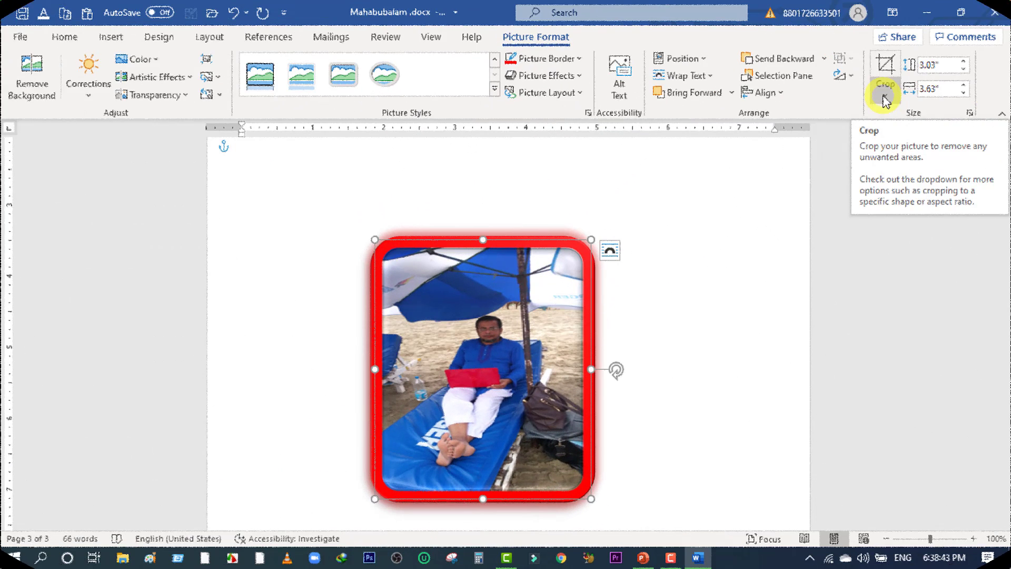
Step: Crop the photo's bottom and right edges inward
left_click(885, 98)
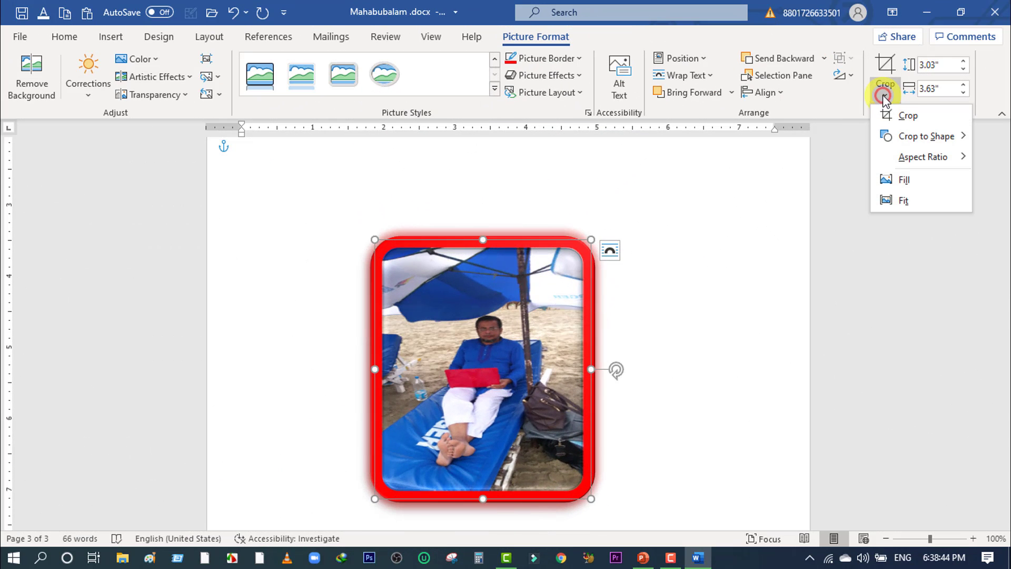
left_click(910, 116)
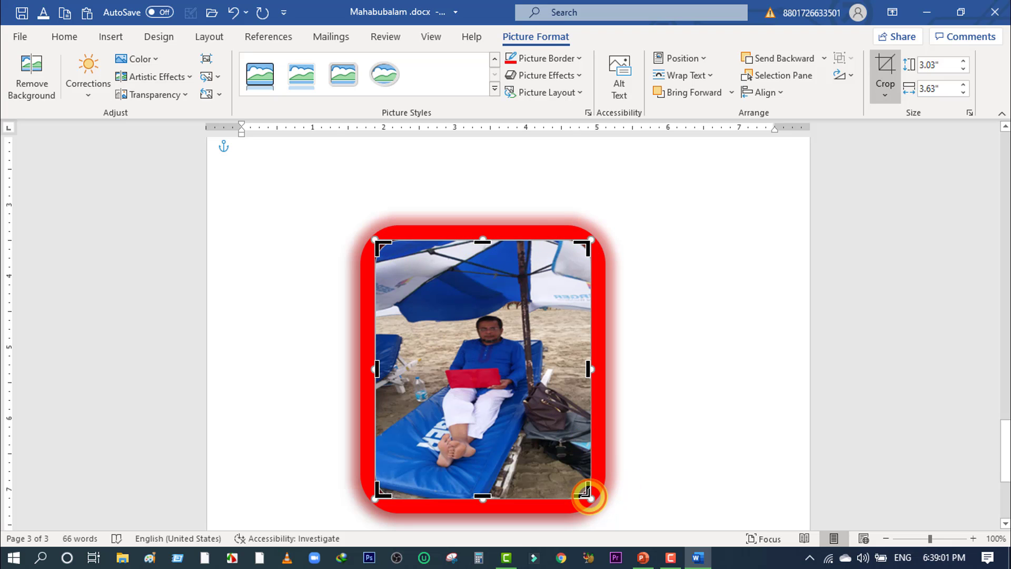
left_click_drag(588, 495, 574, 458)
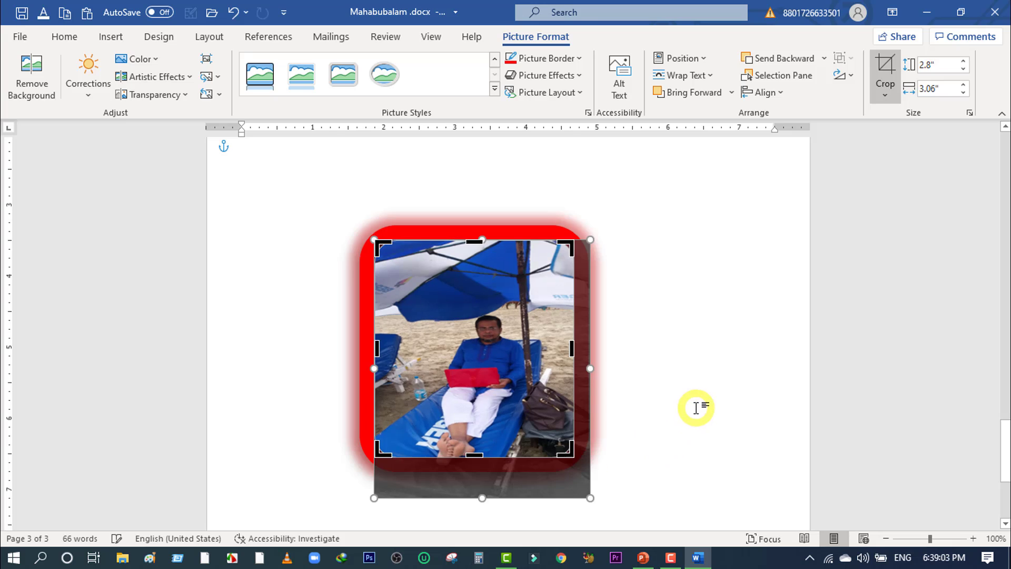
left_click(688, 358)
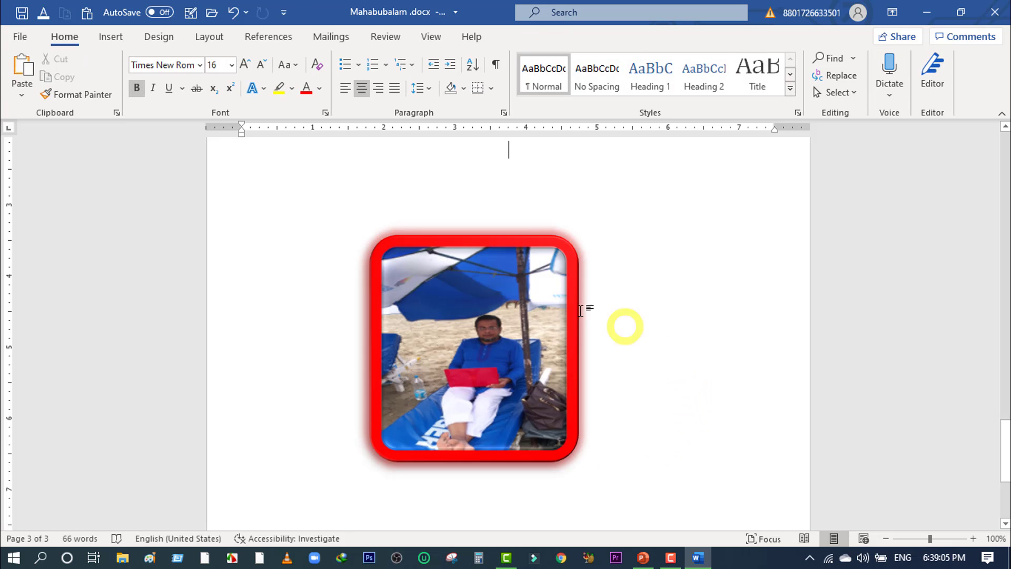
Step: Crop the photo's top and left edges inward
left_click(481, 363)
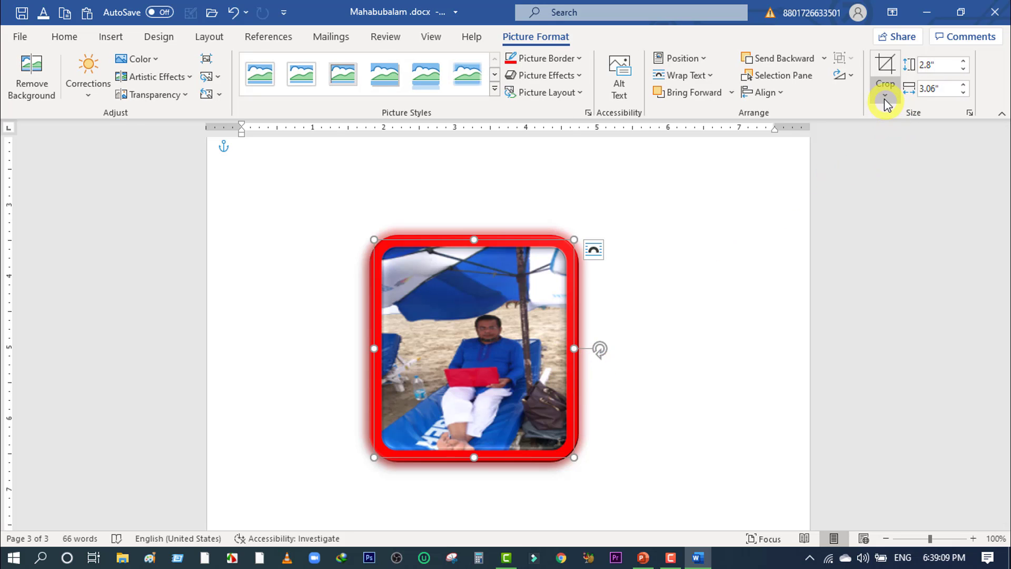
left_click(886, 98)
left_click(905, 117)
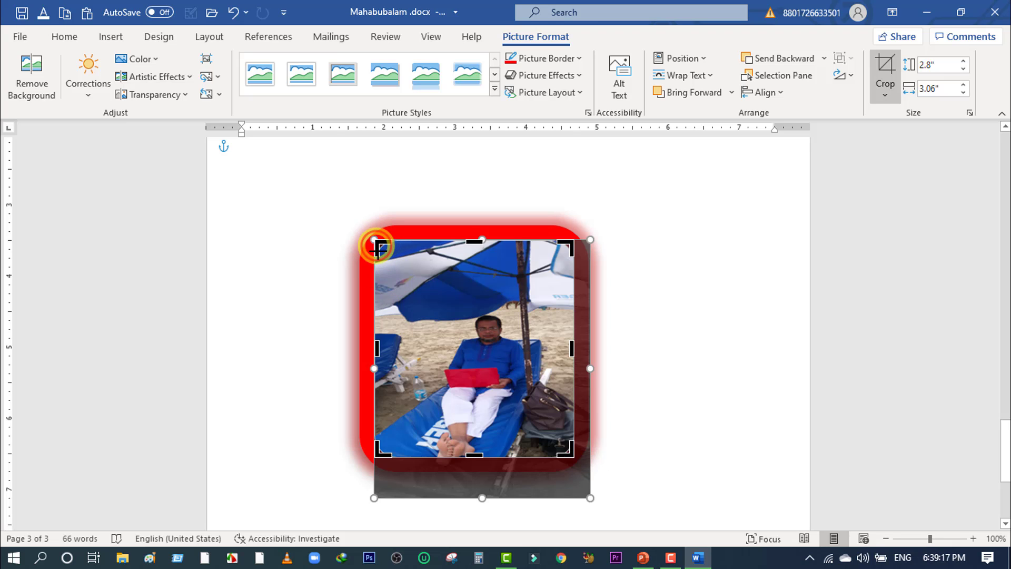
left_click_drag(376, 247, 406, 285)
left_click(643, 325)
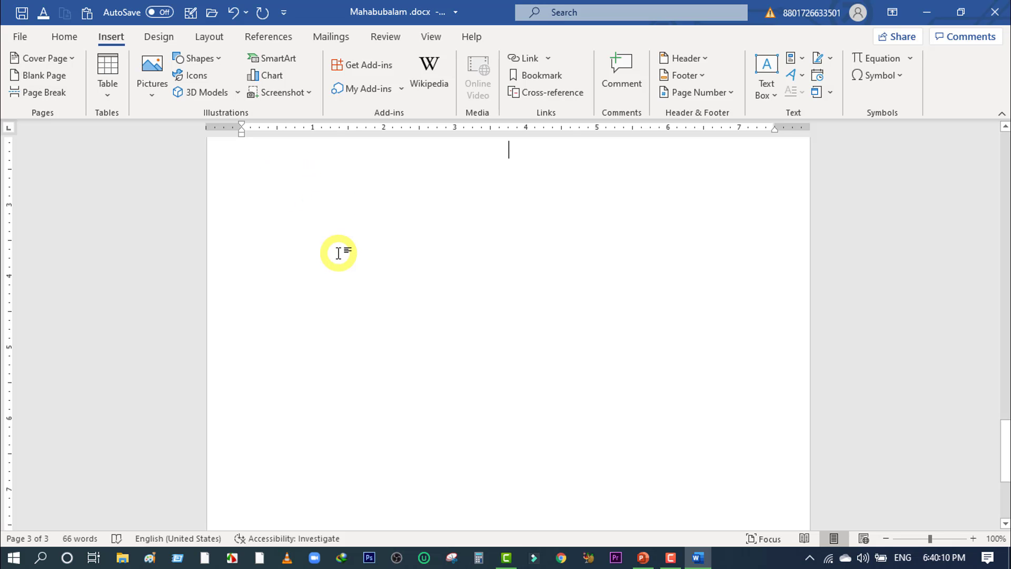
Step: Place the cursor at the top of page 3 and browse the Shapes gallery
scroll(339, 253, "up", 10)
scroll(341, 247, "down", 5)
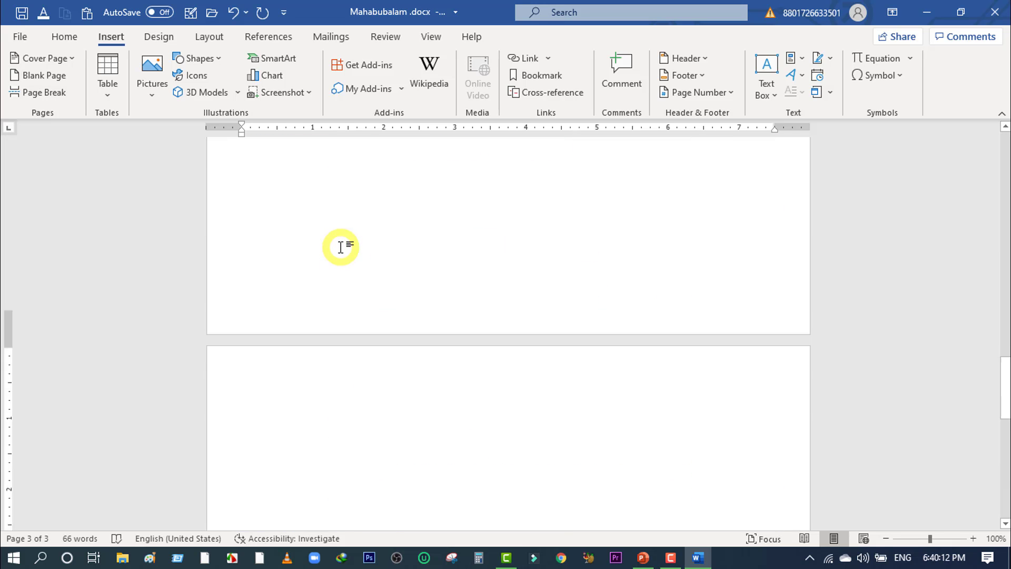
scroll(342, 247, "down", 5)
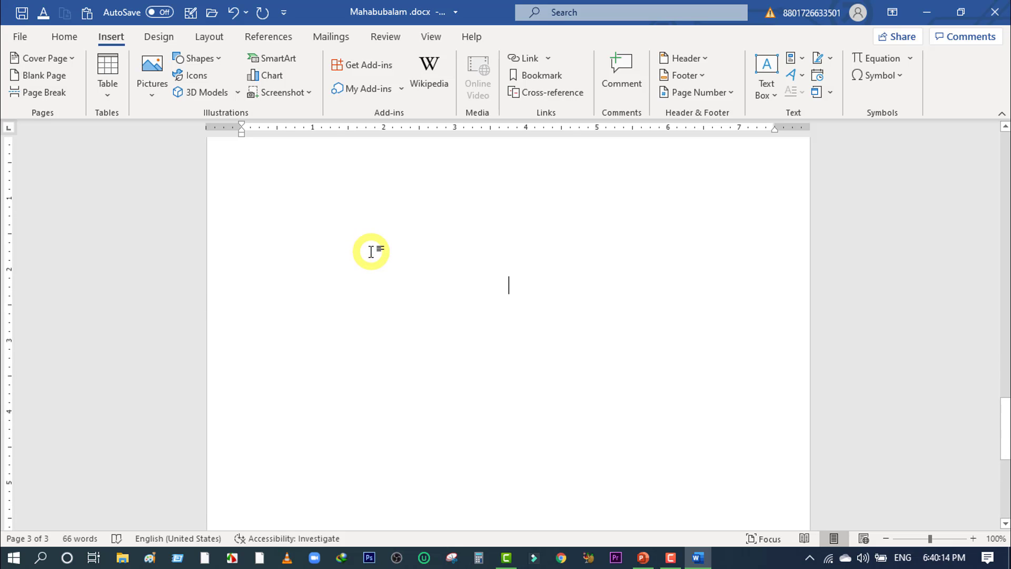
scroll(373, 253, "up", 3)
left_click(506, 267)
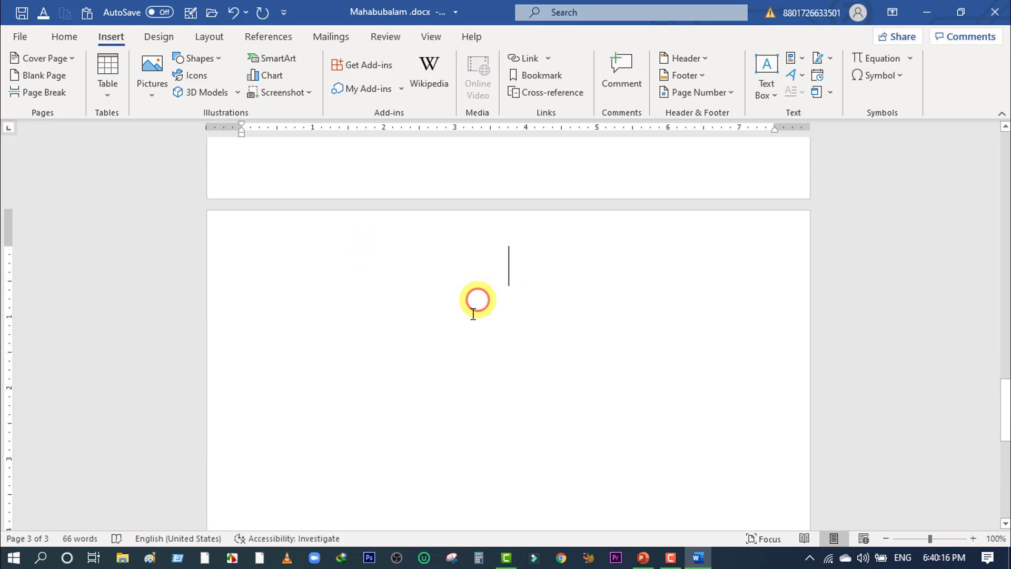
left_click(220, 59)
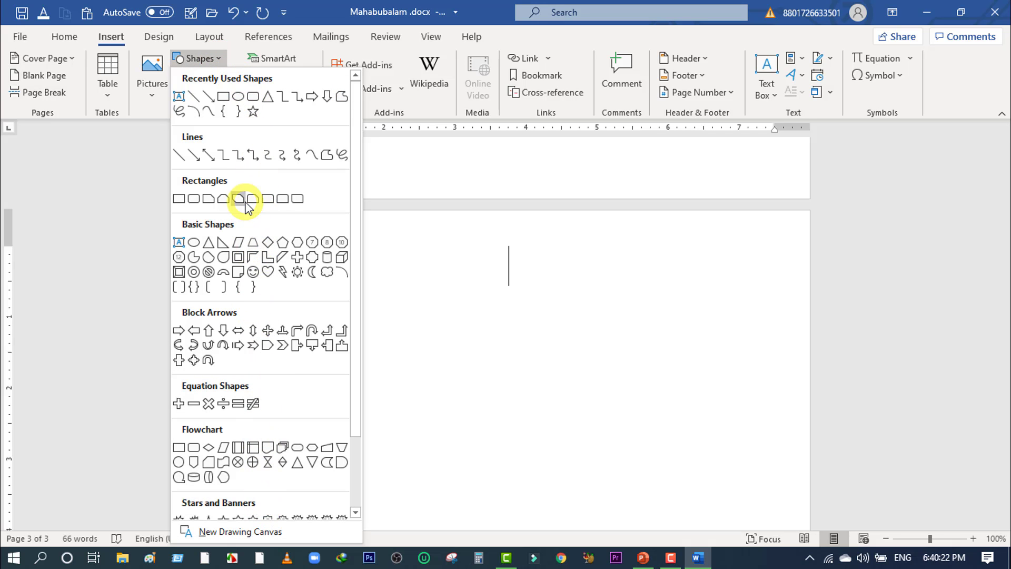
scroll(247, 204, "down", 2)
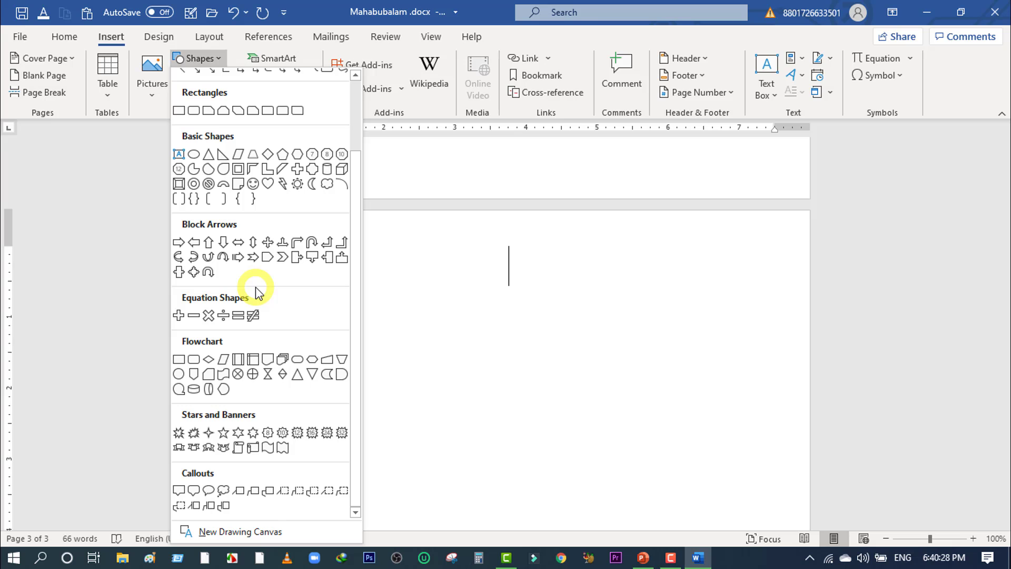
Step: Draw a Heart shape and move it to the centre of page 3
left_click(268, 184)
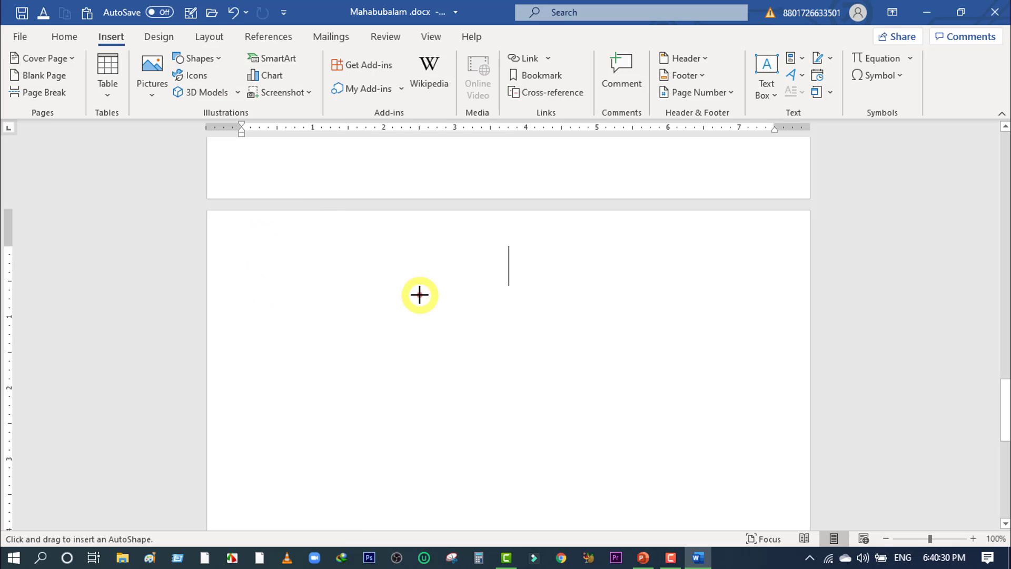
left_click_drag(511, 324, 697, 485)
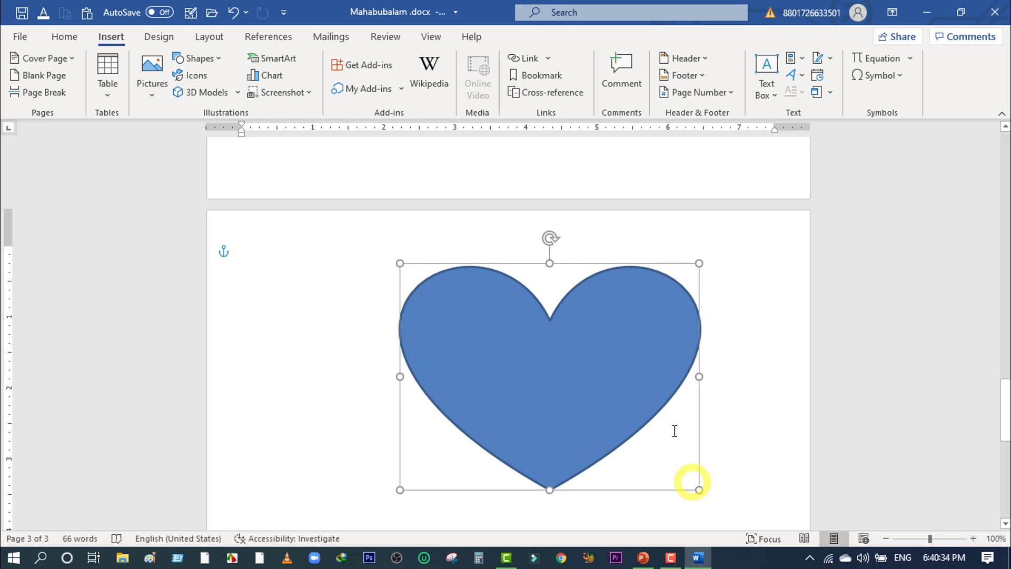
left_click_drag(555, 357, 490, 368)
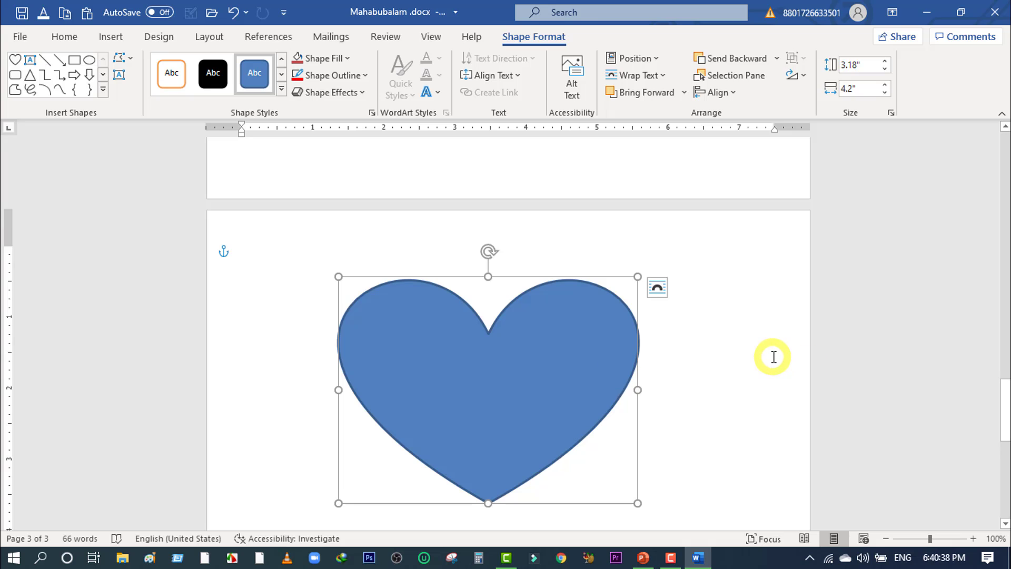
Step: Type a short name label ending in 4H inside the heart
type("Maha")
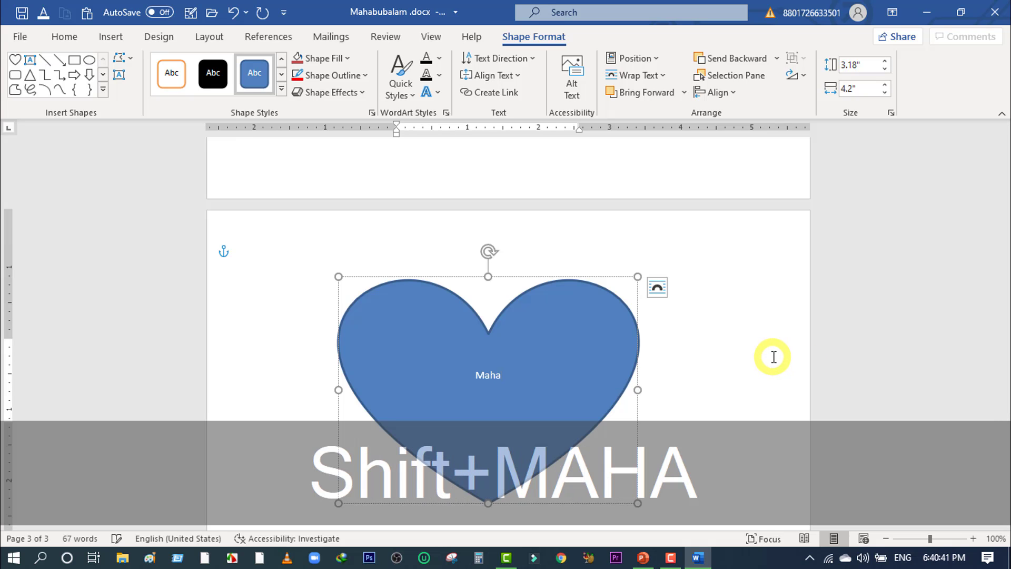
key("BackSpace")
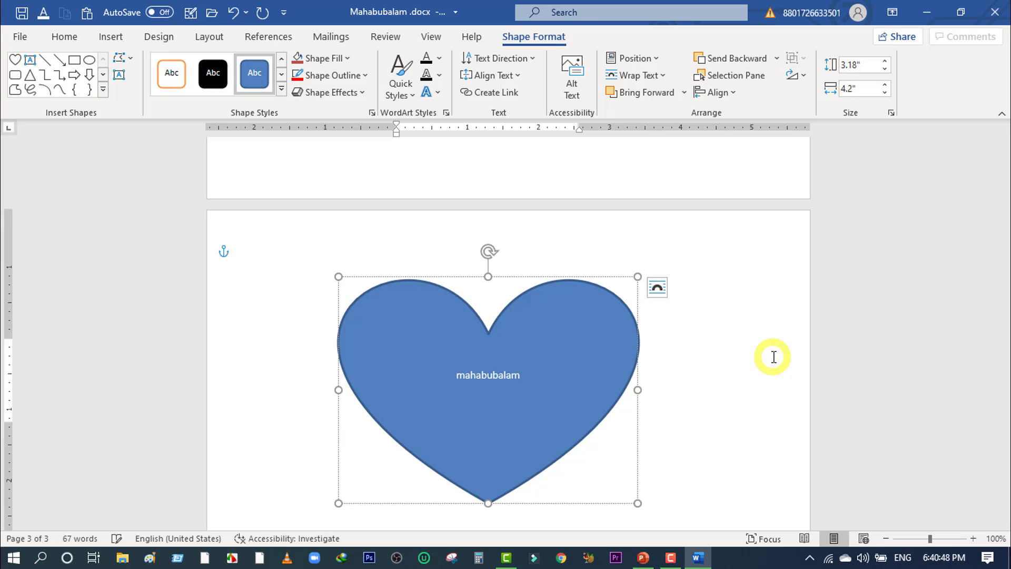
type("H")
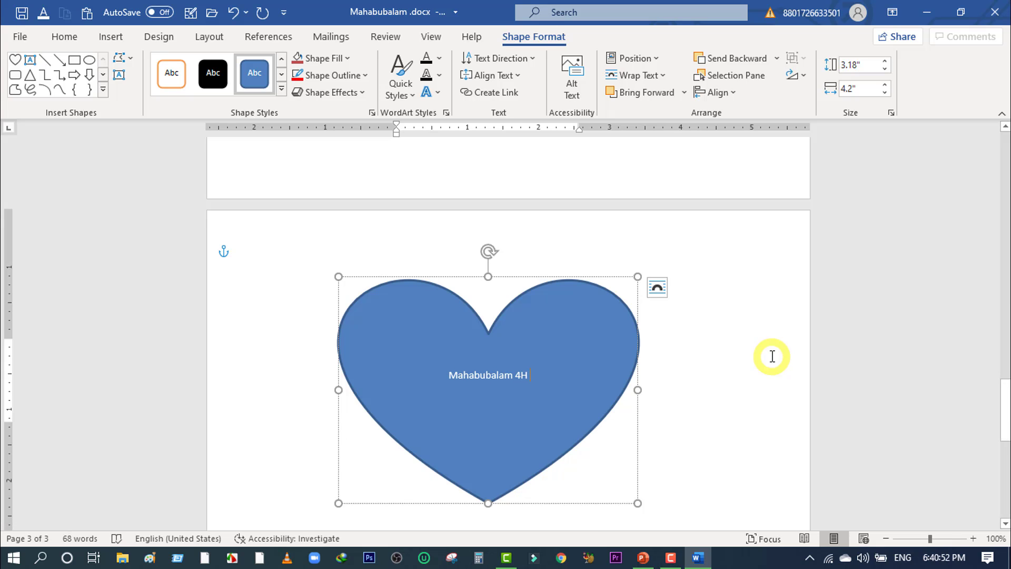
Step: Replace the capital M at the start of the heart's label with a lowercase m
left_click(456, 374)
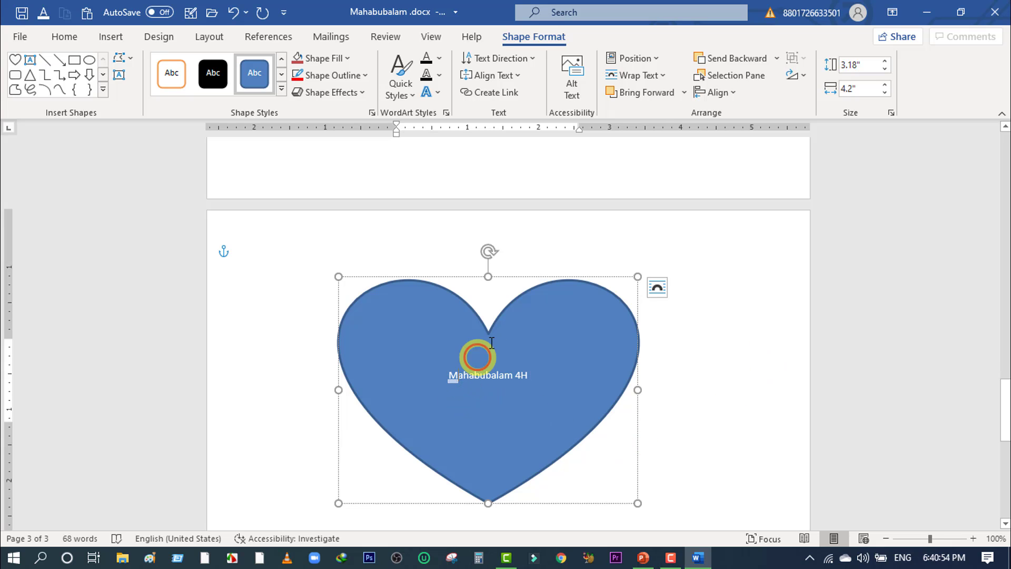
key("BackSpace")
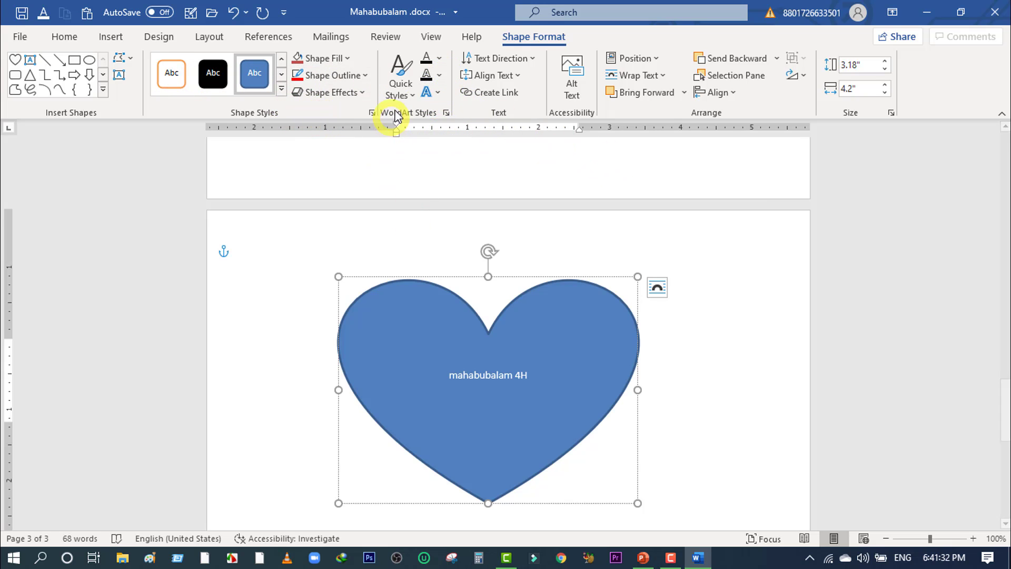
Step: Select the whole label text inside the heart and give it a red Standard Color fill
left_click(439, 59)
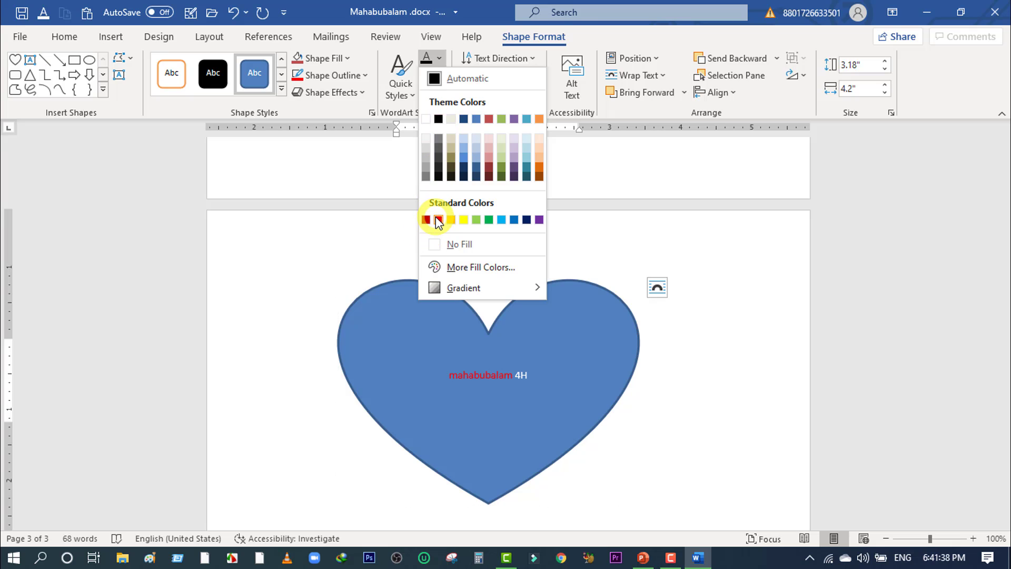
left_click(560, 392)
left_click(525, 369)
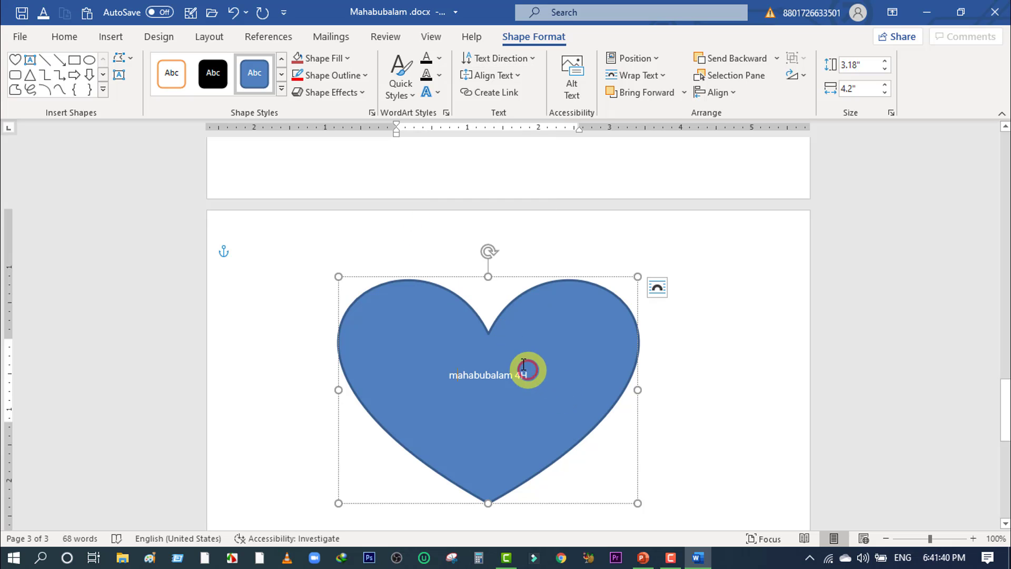
left_click_drag(520, 374, 444, 367)
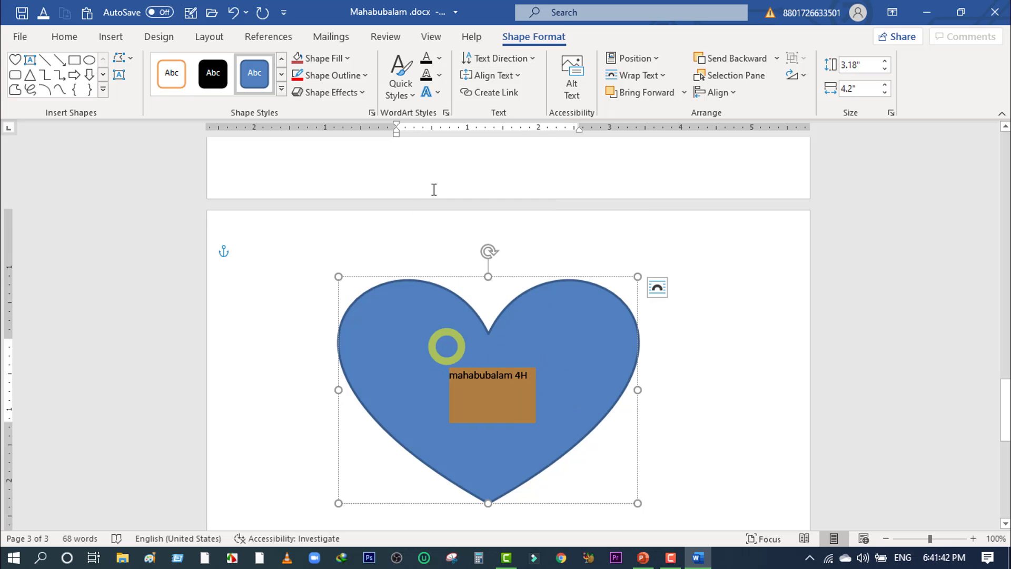
left_click(439, 60)
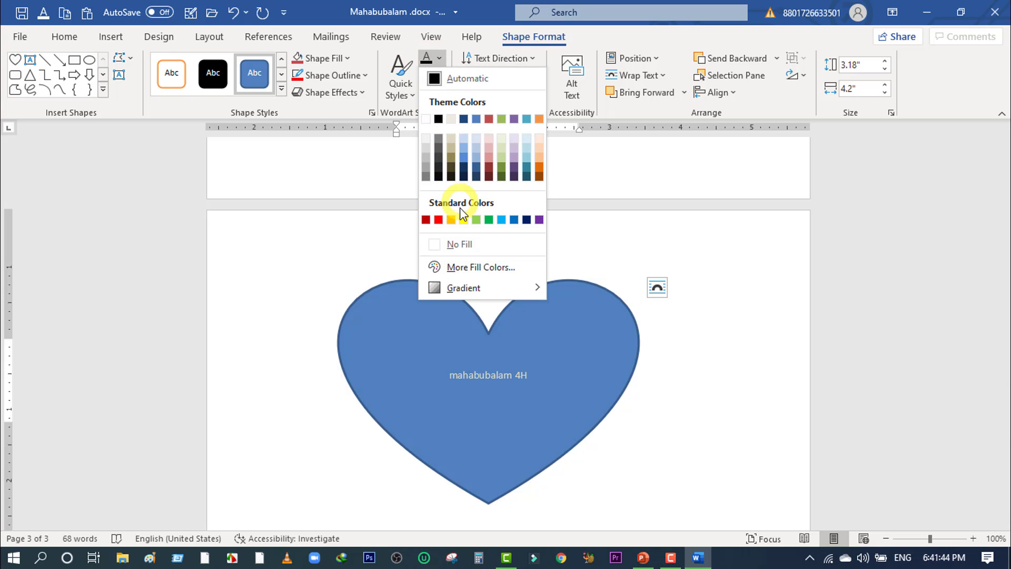
left_click(438, 220)
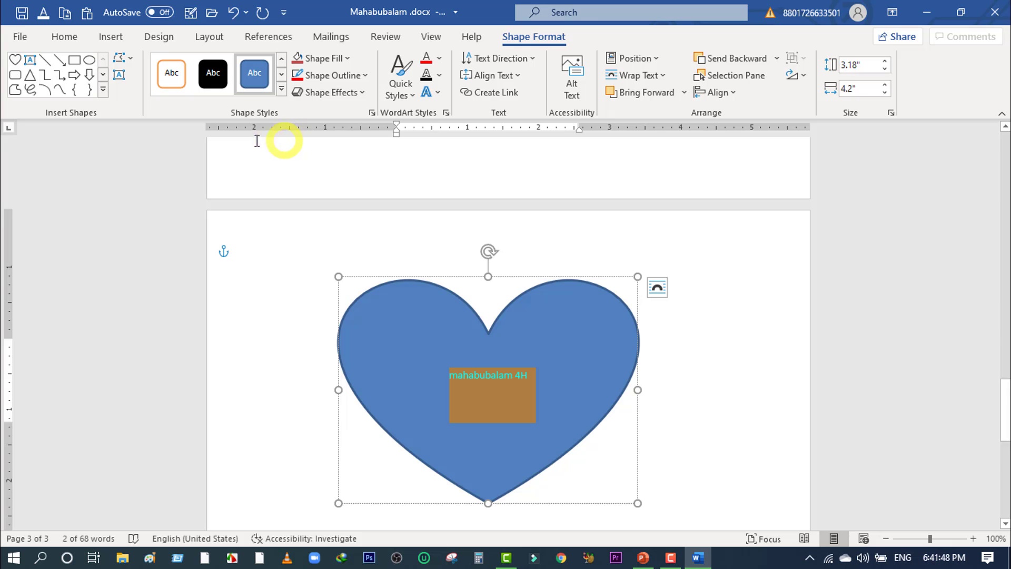
Step: Set the heart's red label text to 24 pt on Home, then reselect the heart to check it
left_click(65, 37)
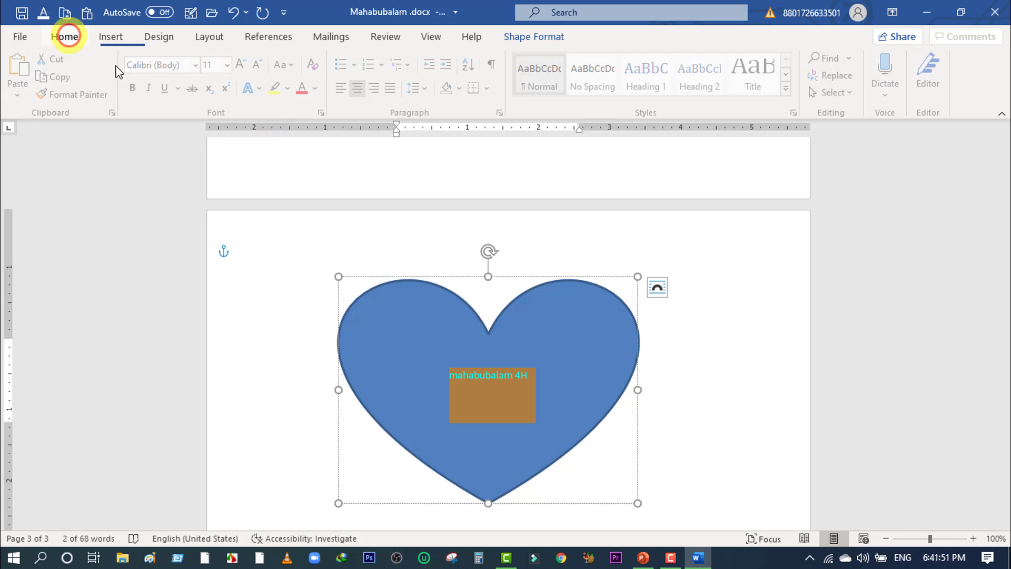
left_click(231, 66)
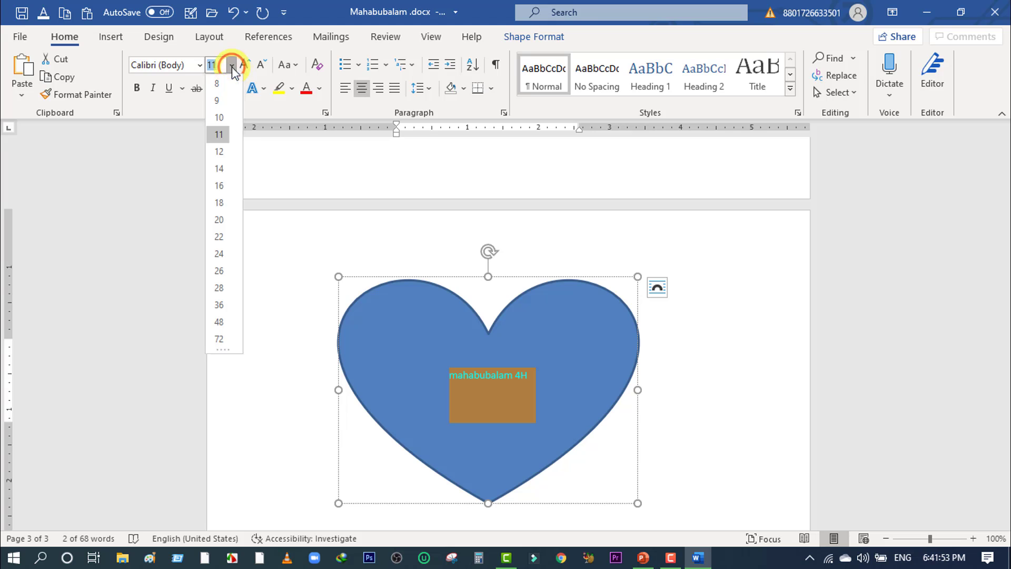
left_click(219, 254)
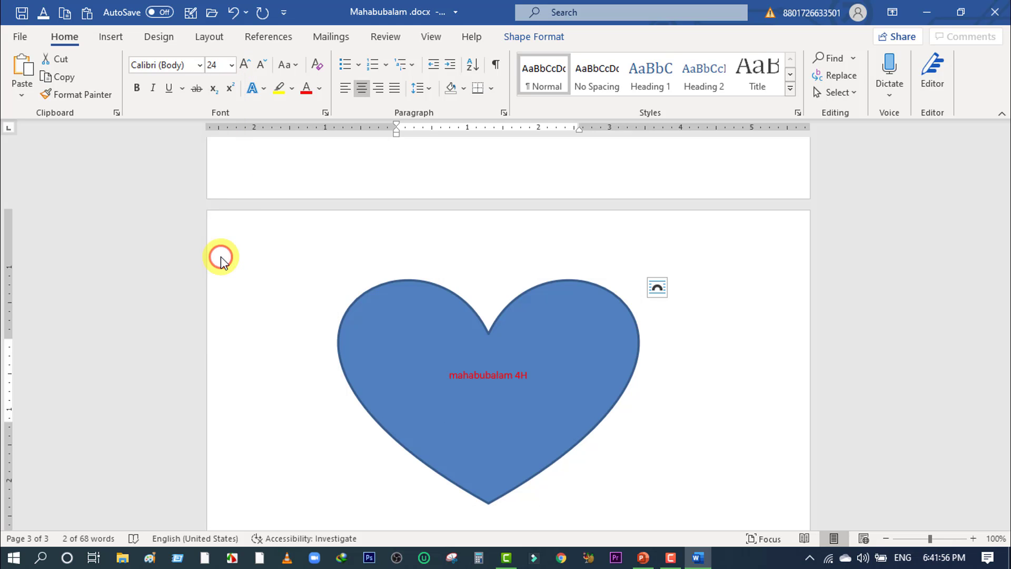
left_click(701, 323)
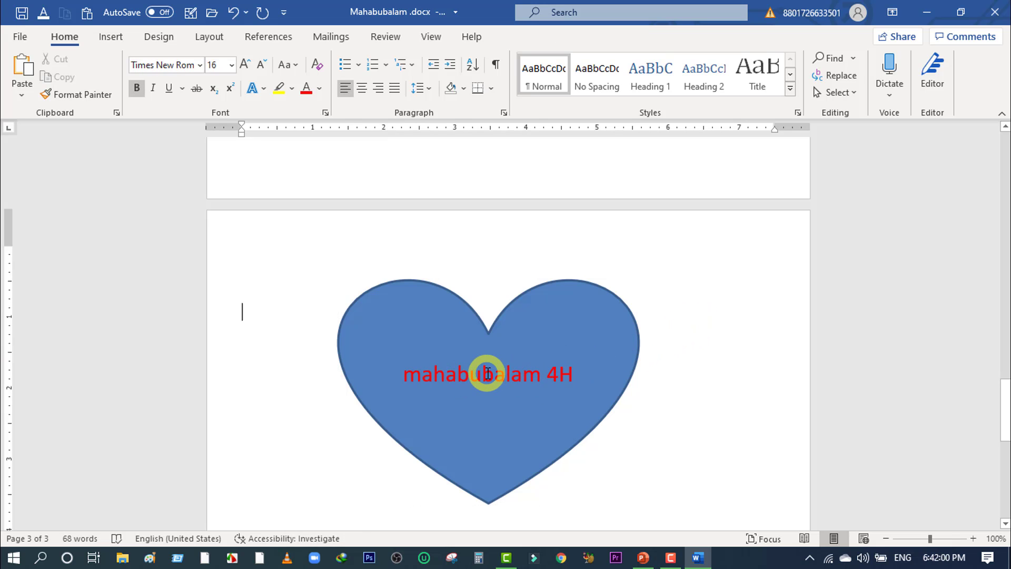
left_click(524, 375)
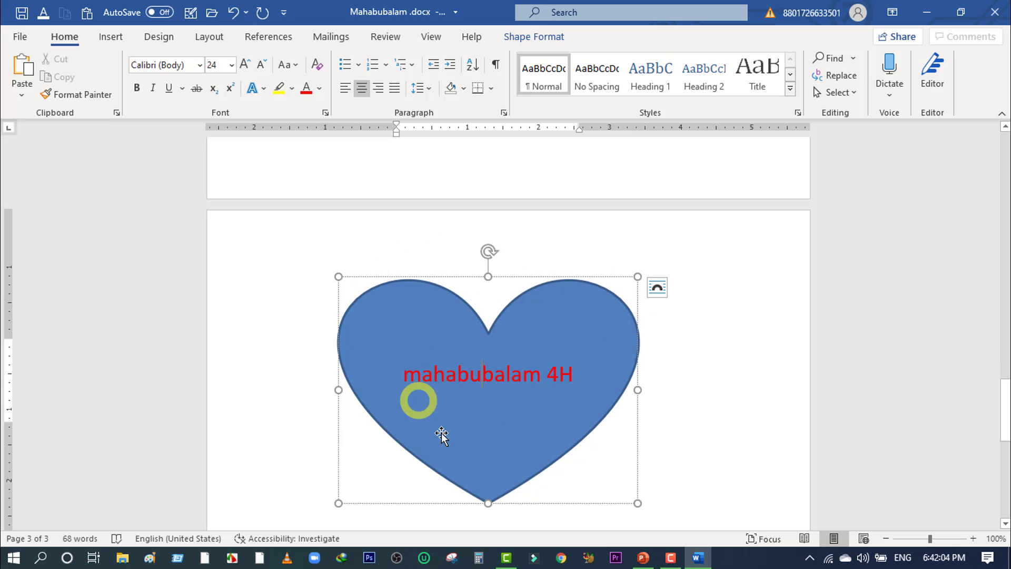
left_click(474, 406)
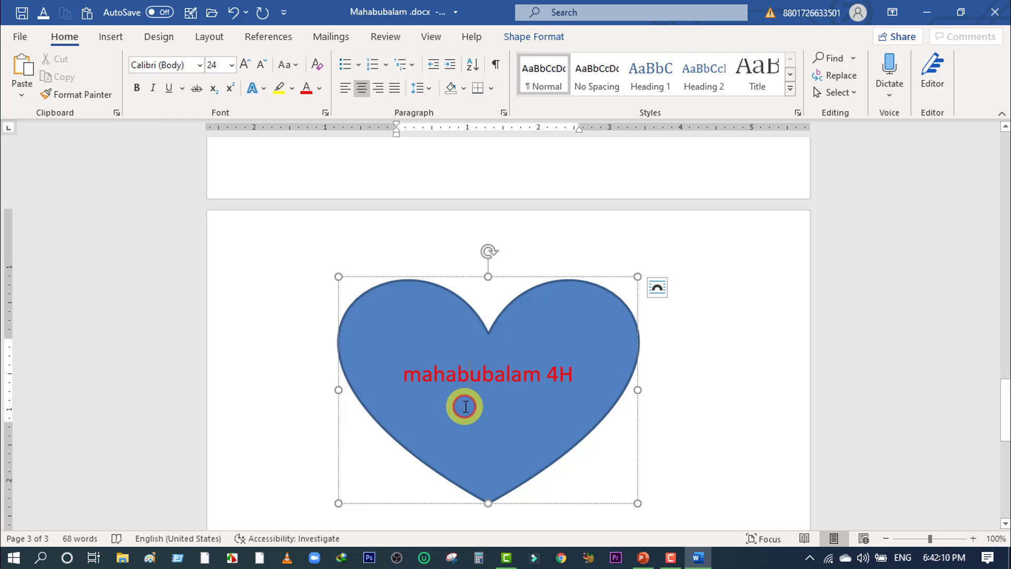
left_click(669, 373)
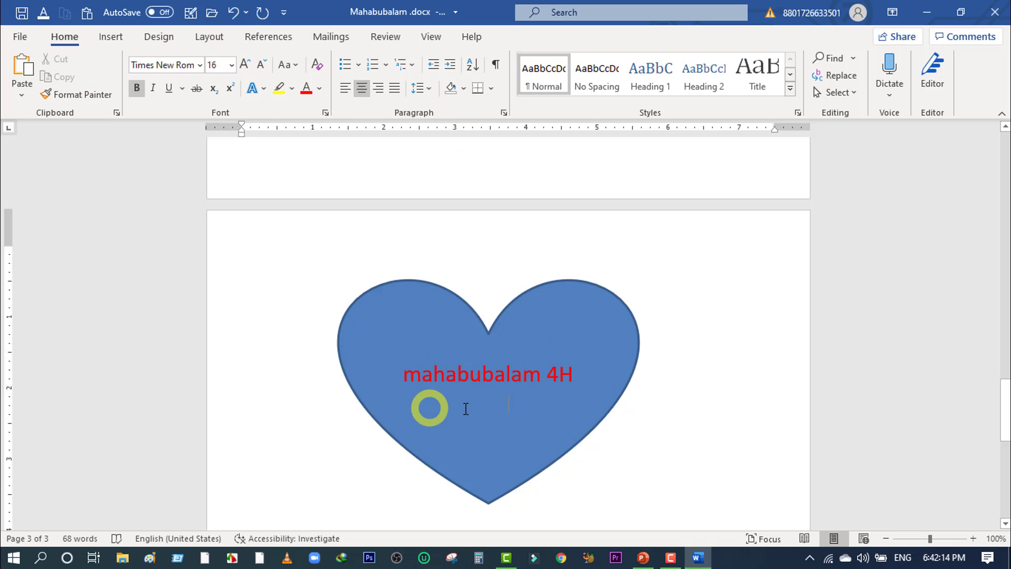
left_click(502, 413)
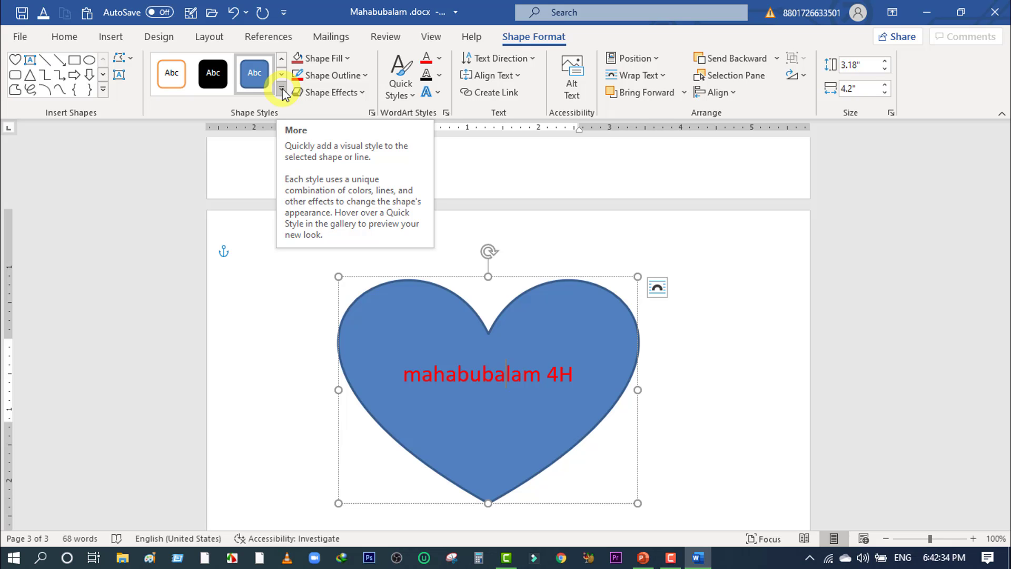
Step: Try light orange, red and green shape styles on the heart
left_click(282, 93)
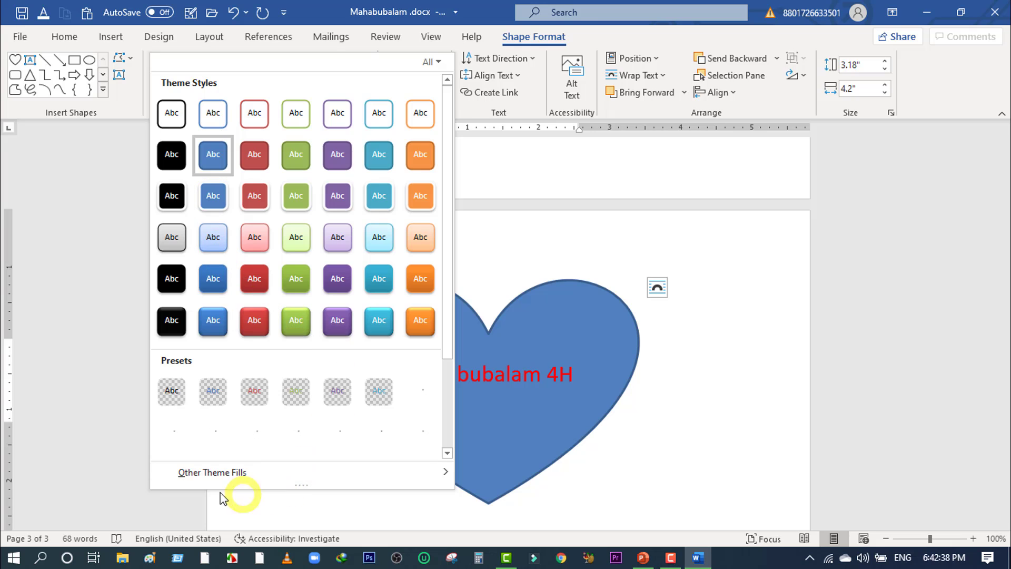
mouse_move(220, 482)
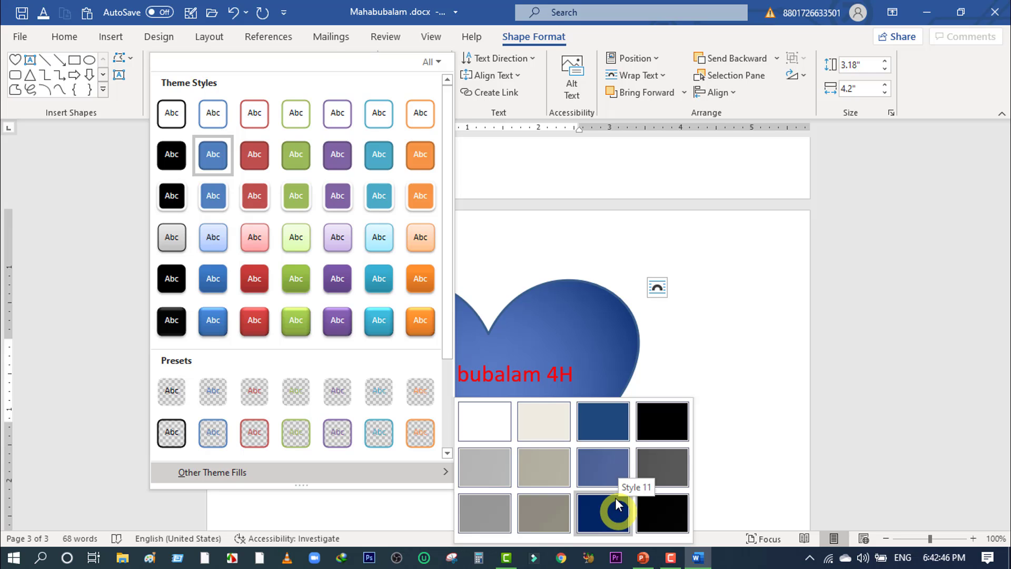
left_click(420, 240)
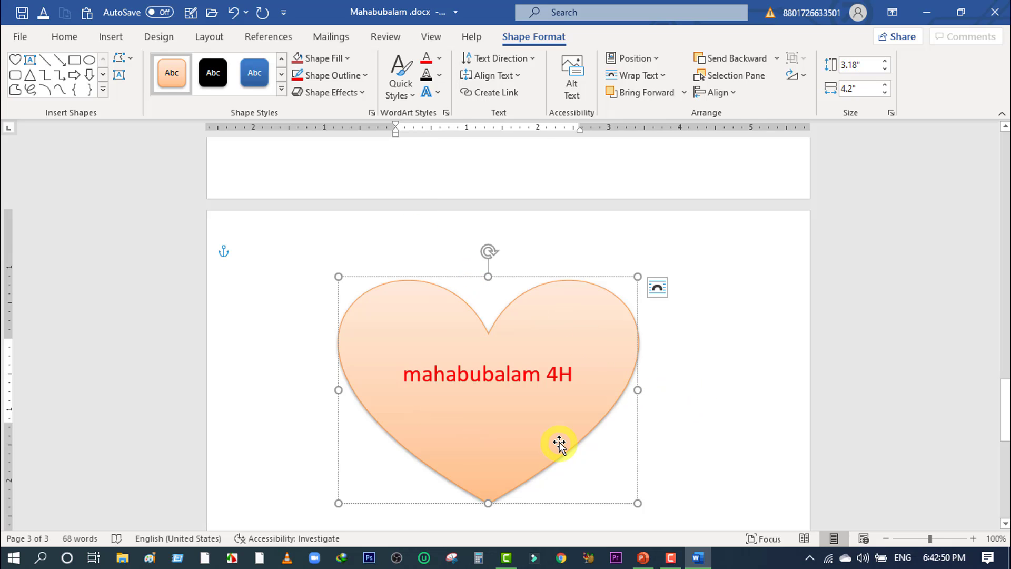
left_click(281, 78)
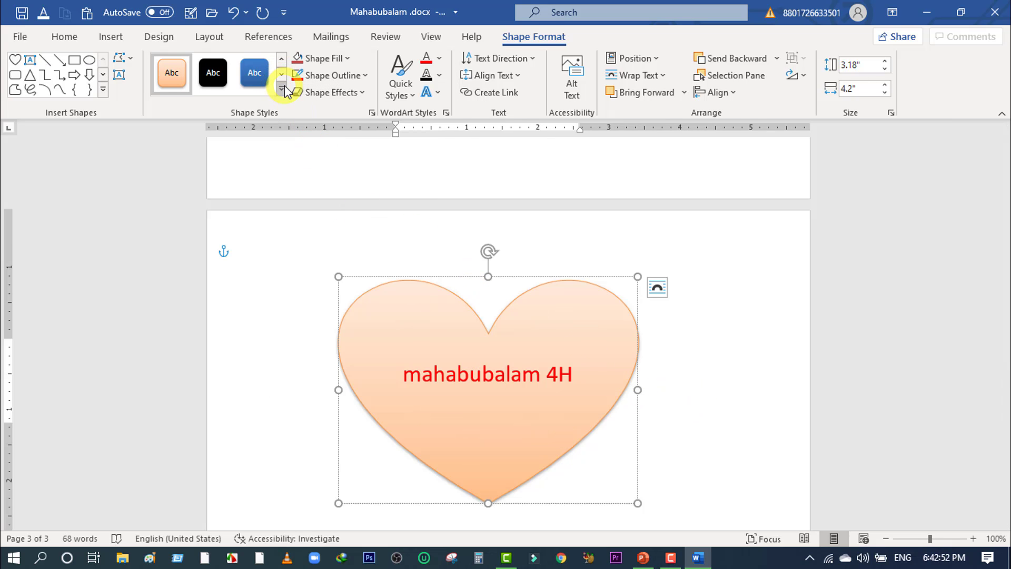
left_click(282, 90)
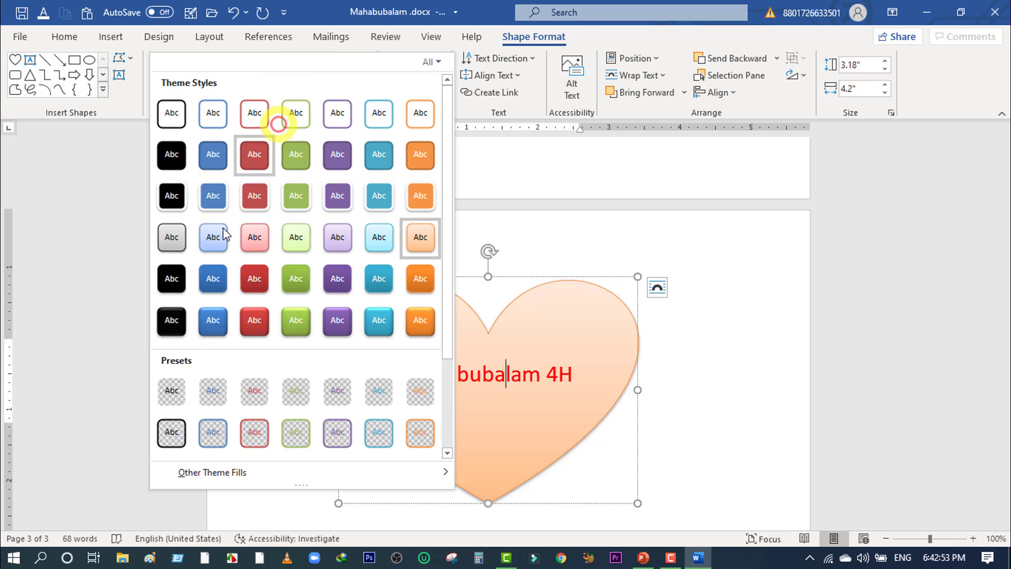
left_click(251, 279)
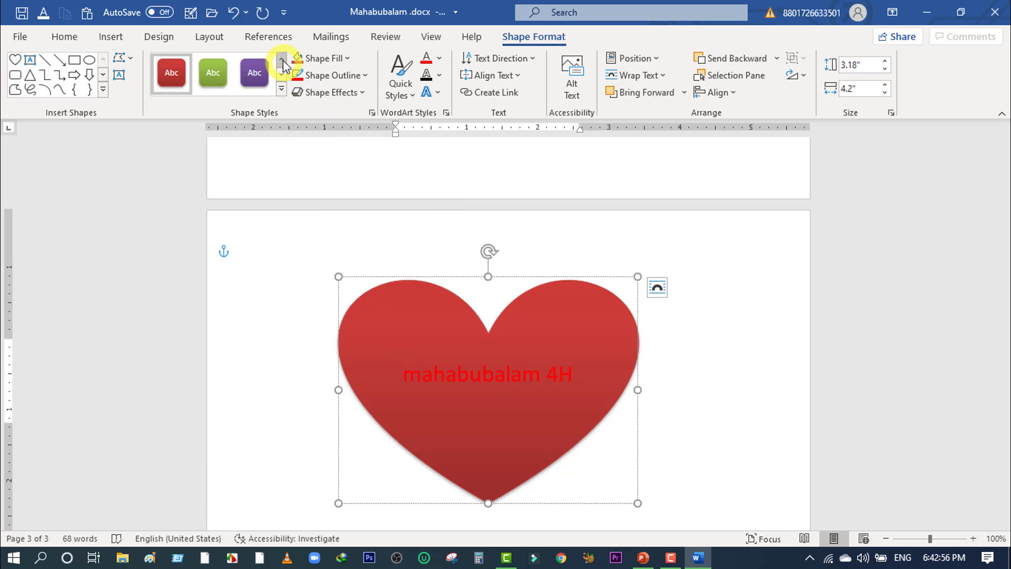
left_click(282, 78)
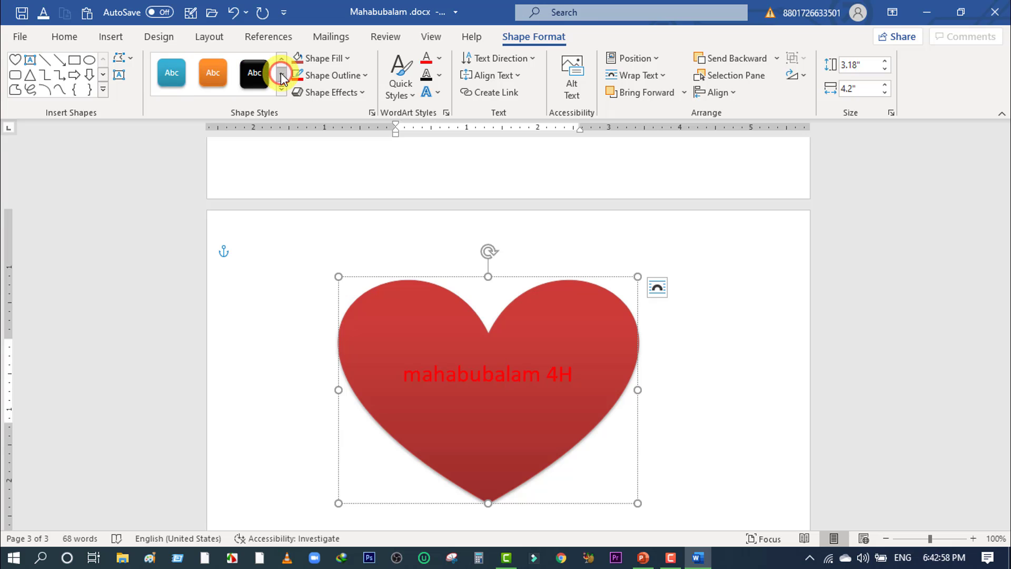
left_click(281, 78)
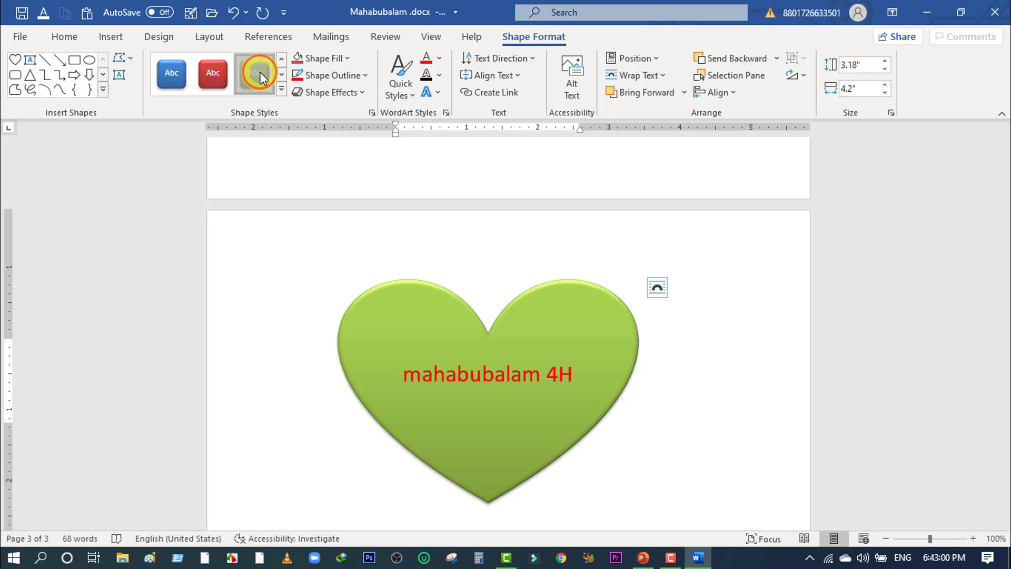
left_click(274, 87)
Step: Apply the Colored Outline – Blue, Accent 1 style to the heart and reselect it
left_click(282, 94)
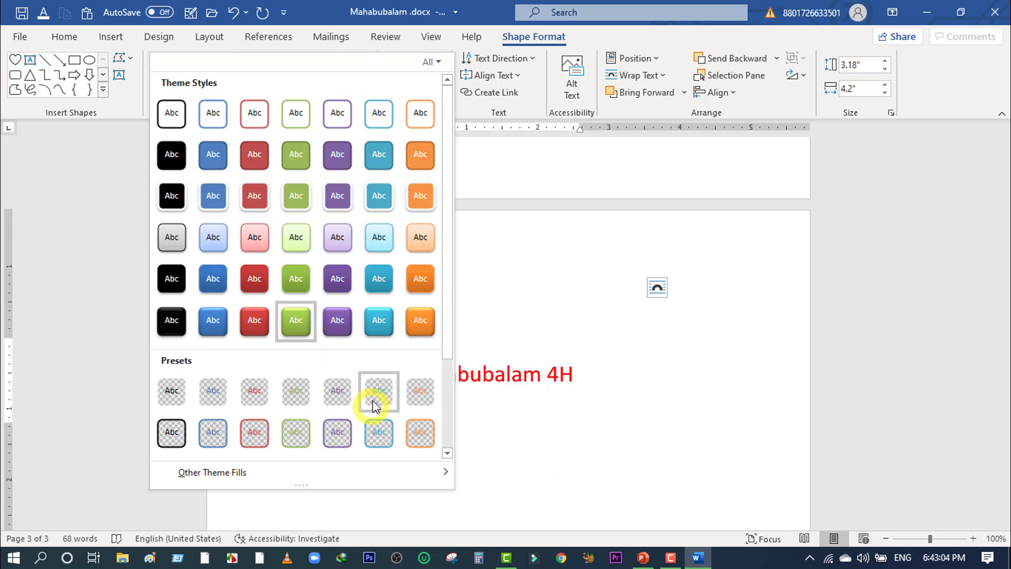
left_click(214, 115)
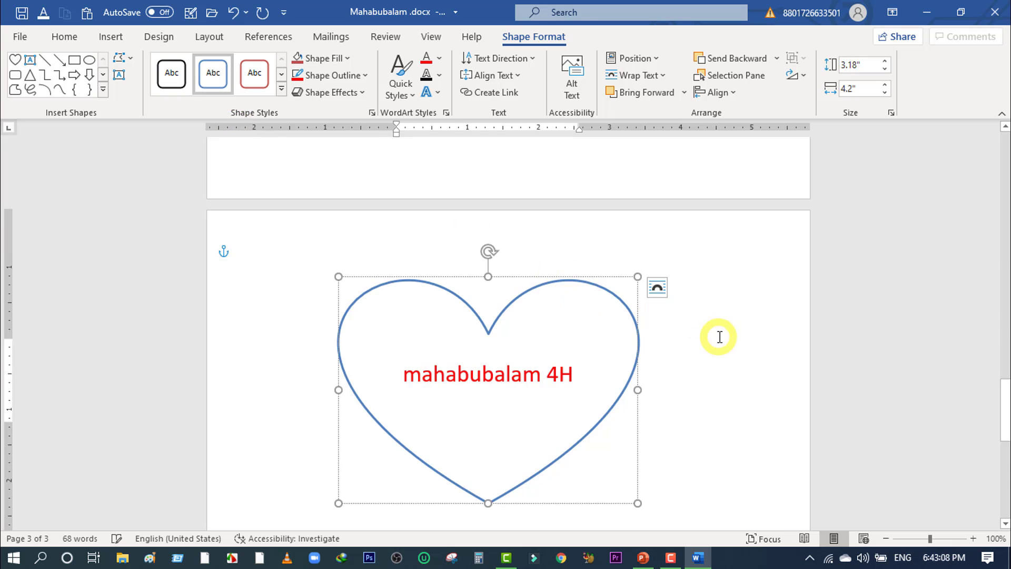
left_click(718, 336)
left_click(569, 363)
left_click(416, 279)
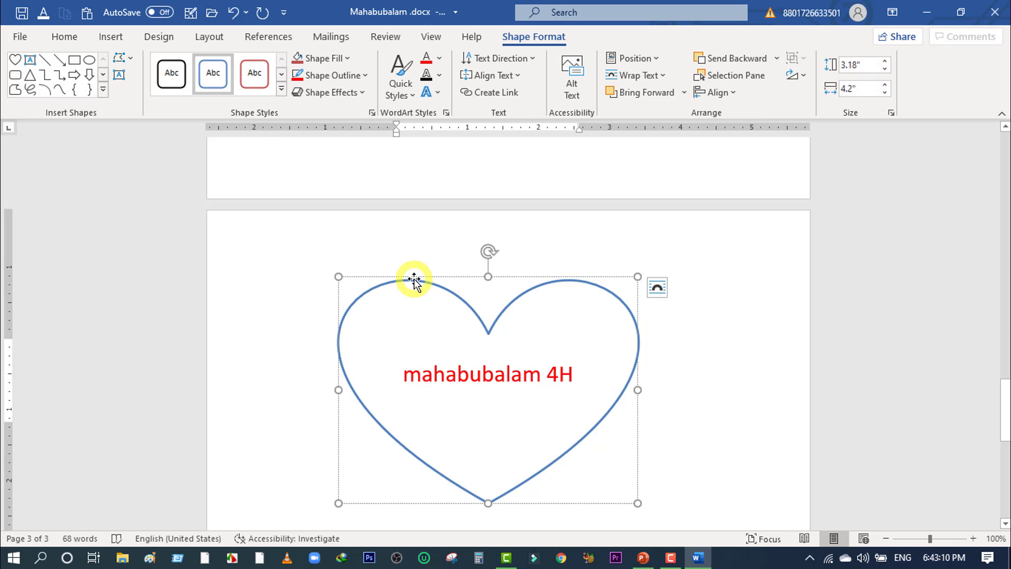
left_click(411, 276)
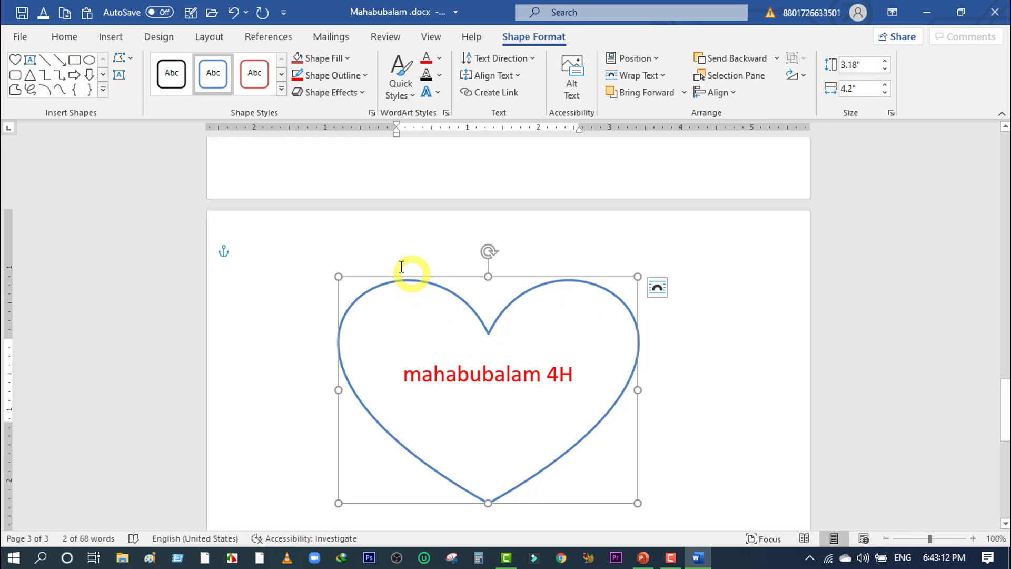
Step: Fill the heart with the picture 20191108_133427.jpg from D:\Photo\Coxsobazar
left_click(347, 58)
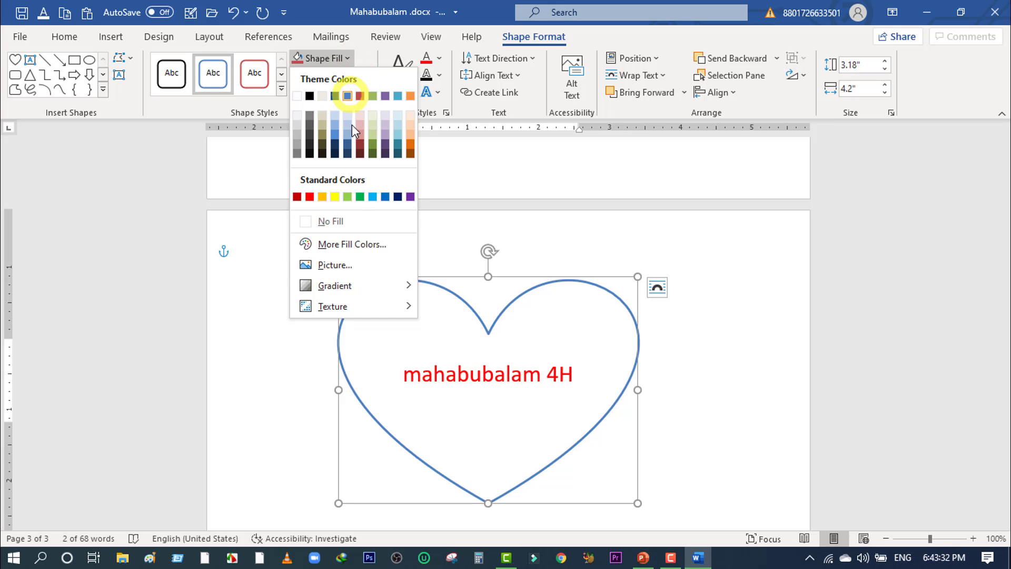
left_click(330, 268)
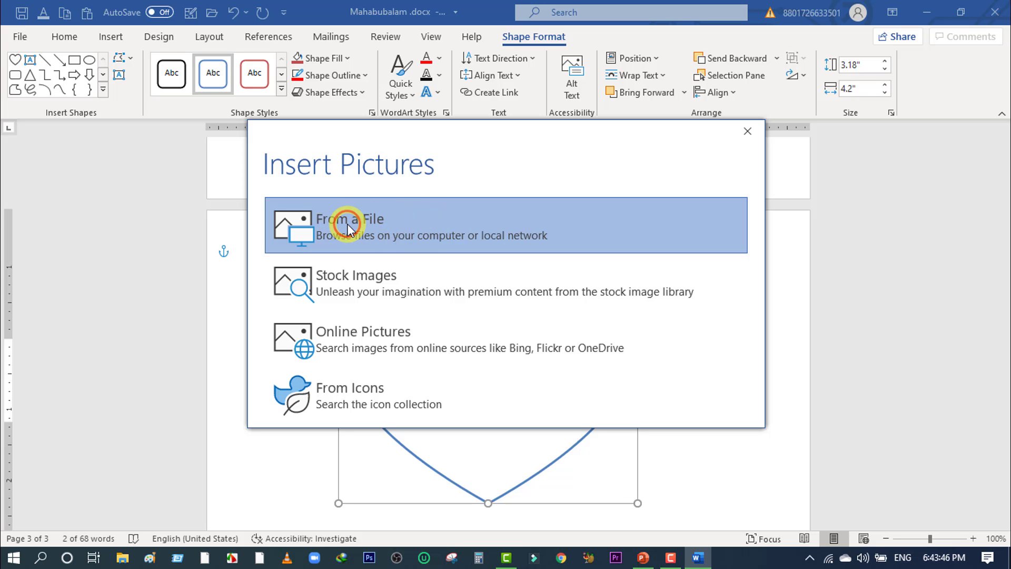
left_click(347, 223)
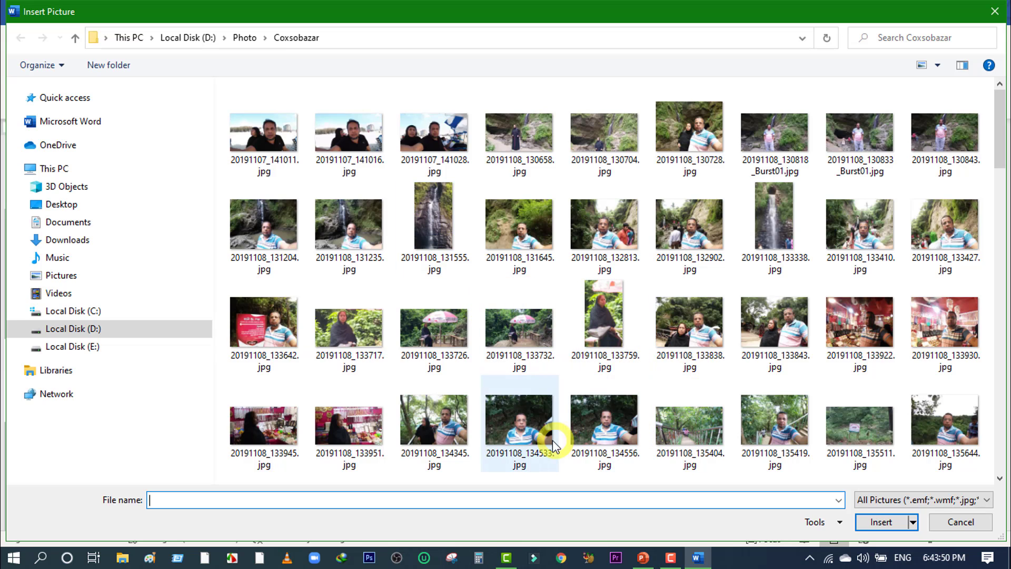
left_click(946, 224)
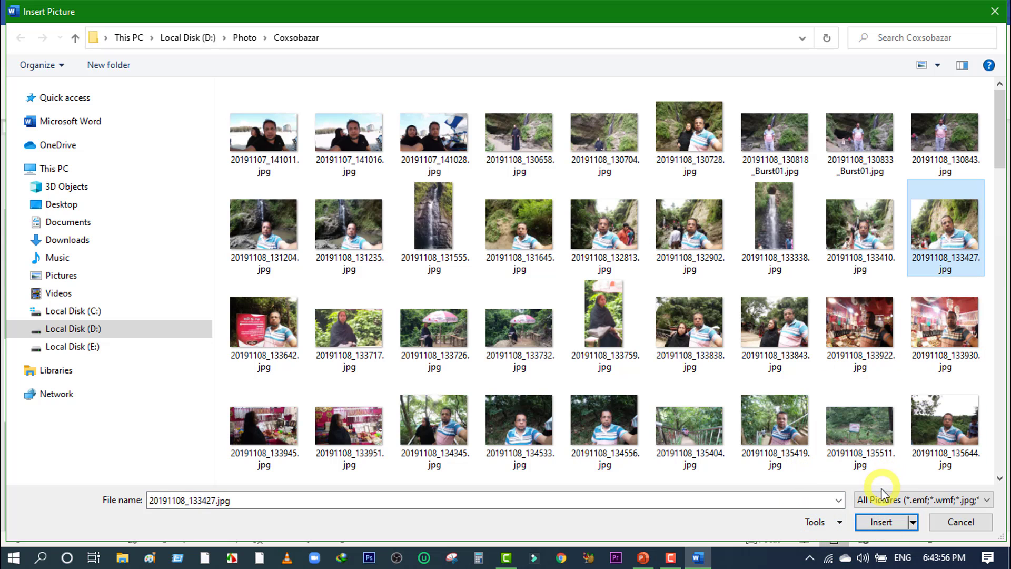
left_click(878, 523)
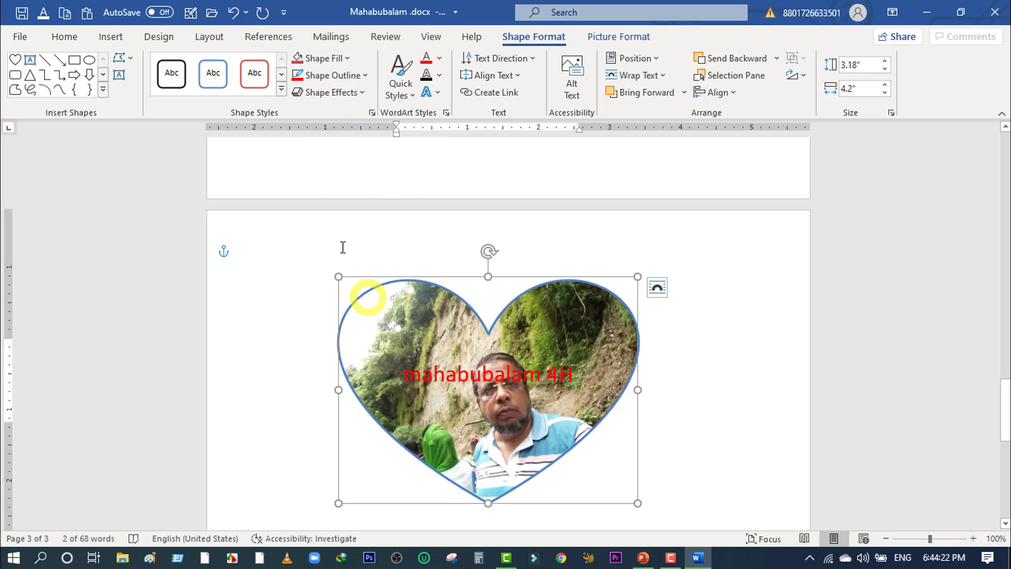
Step: Give the heart a dashed, 4½ pt, red outline
left_click(366, 78)
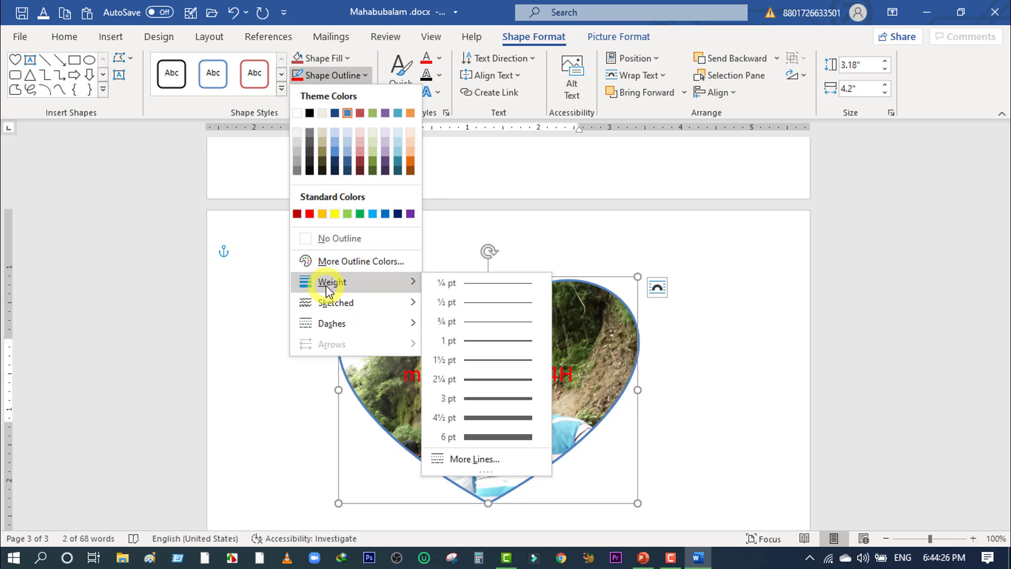
mouse_move(331, 327)
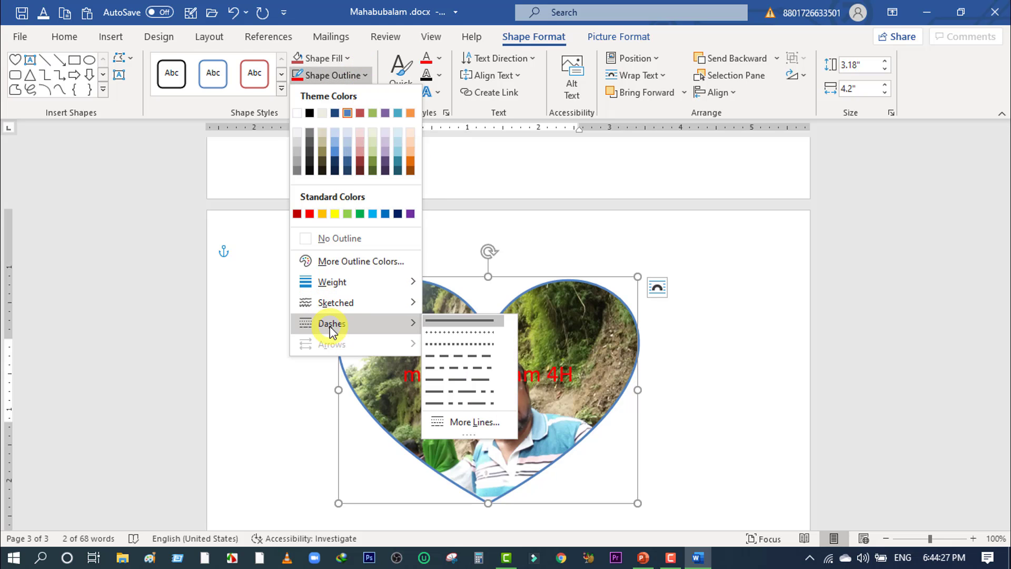
left_click(462, 345)
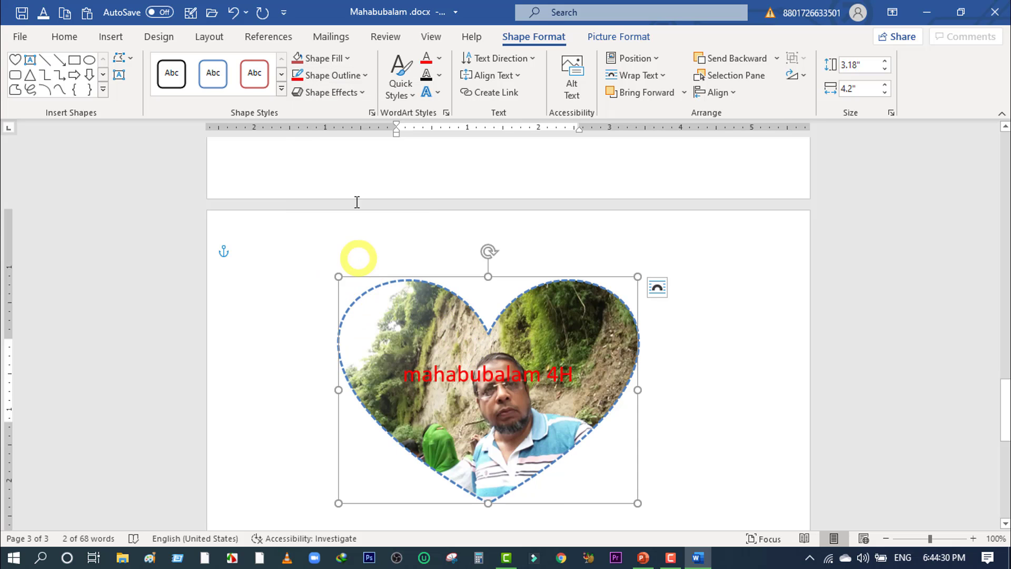
left_click(366, 77)
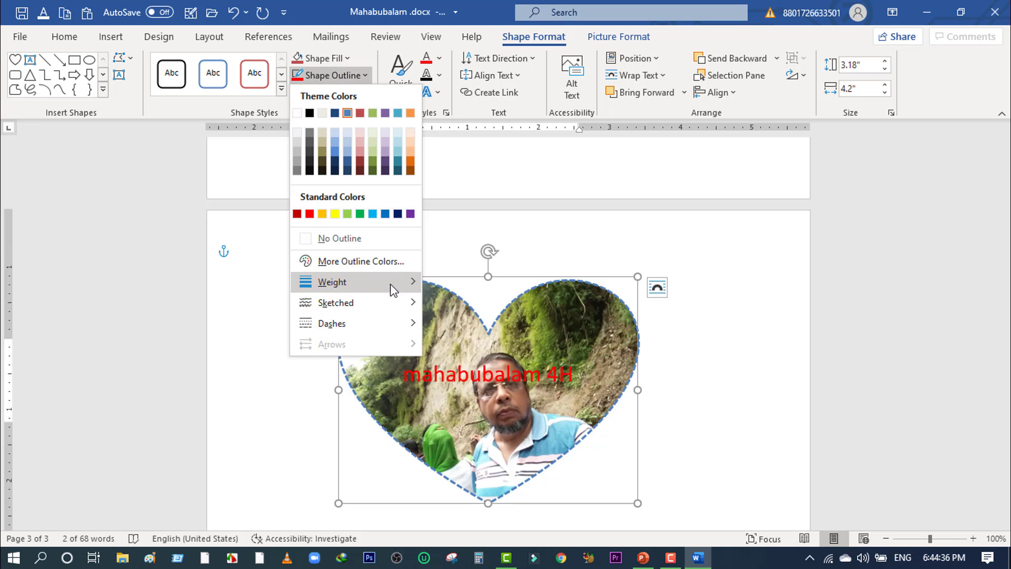
mouse_move(391, 283)
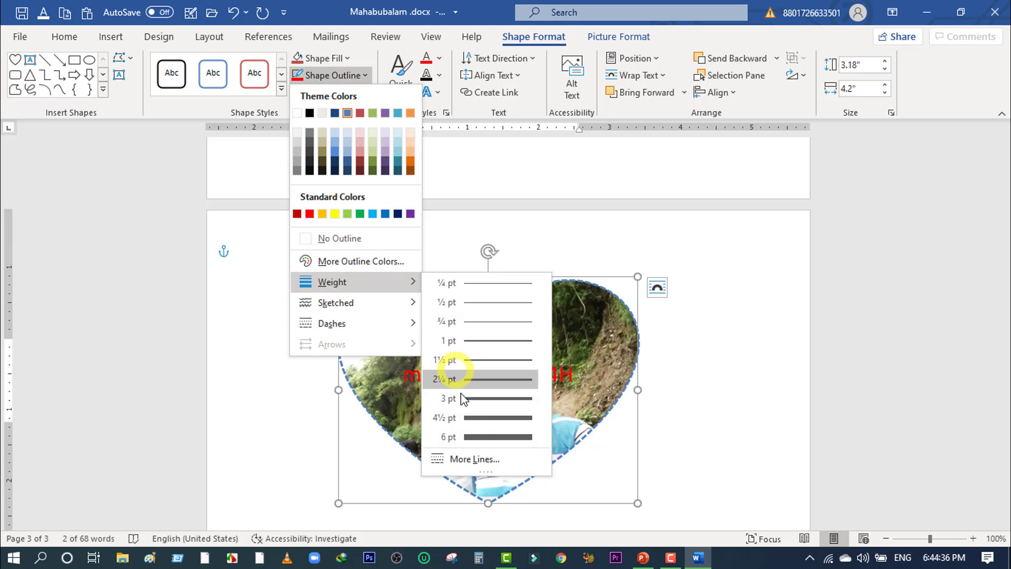
left_click(483, 420)
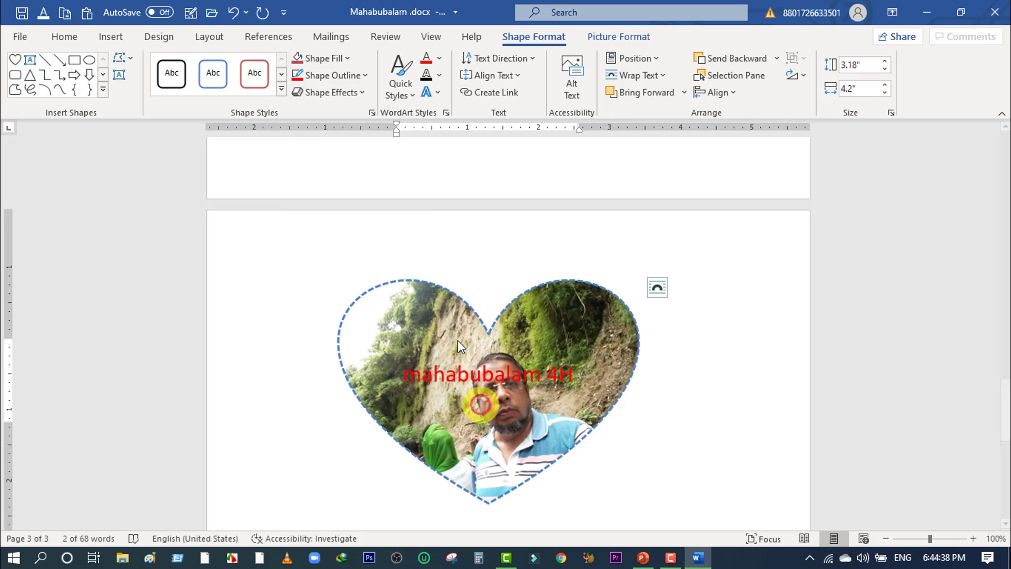
left_click(366, 76)
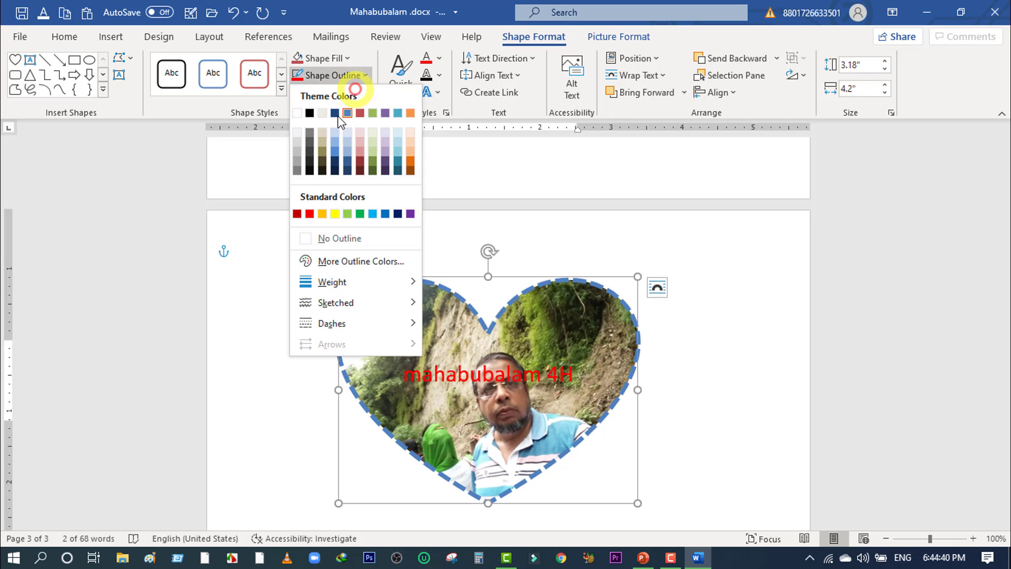
left_click(309, 214)
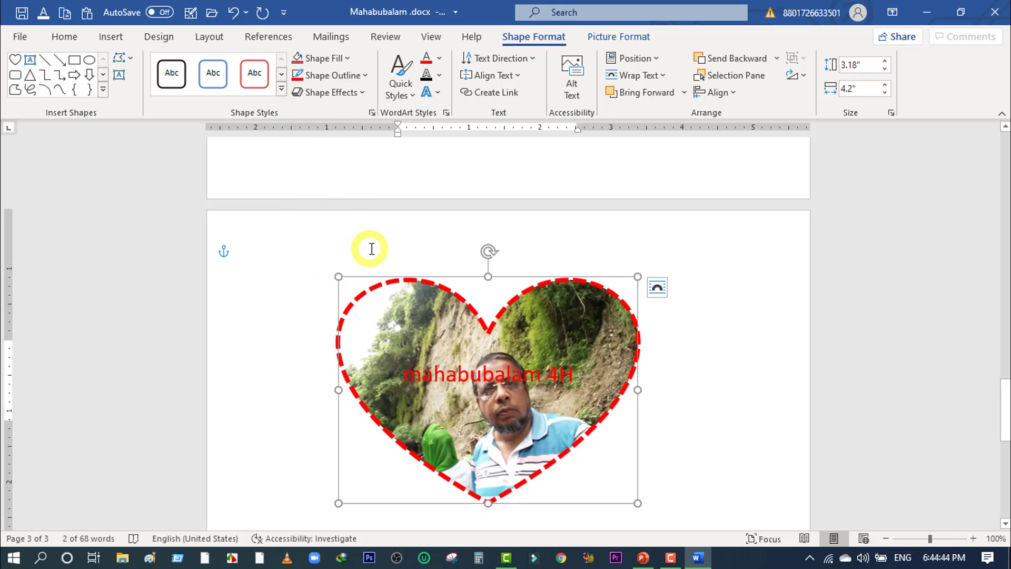
Step: Add the largest red glow variation to the heart, then select its label text
left_click(364, 93)
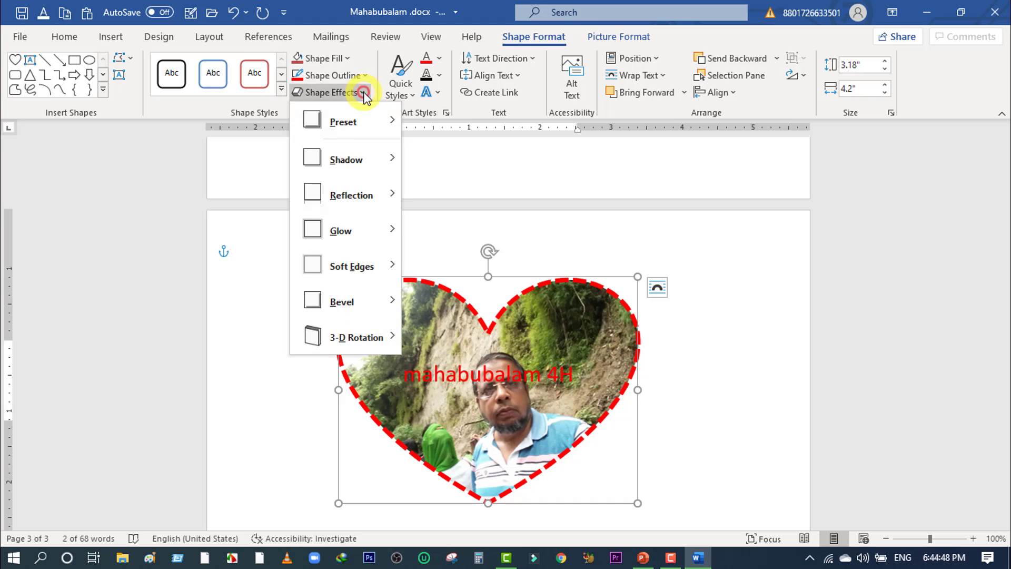
mouse_move(316, 229)
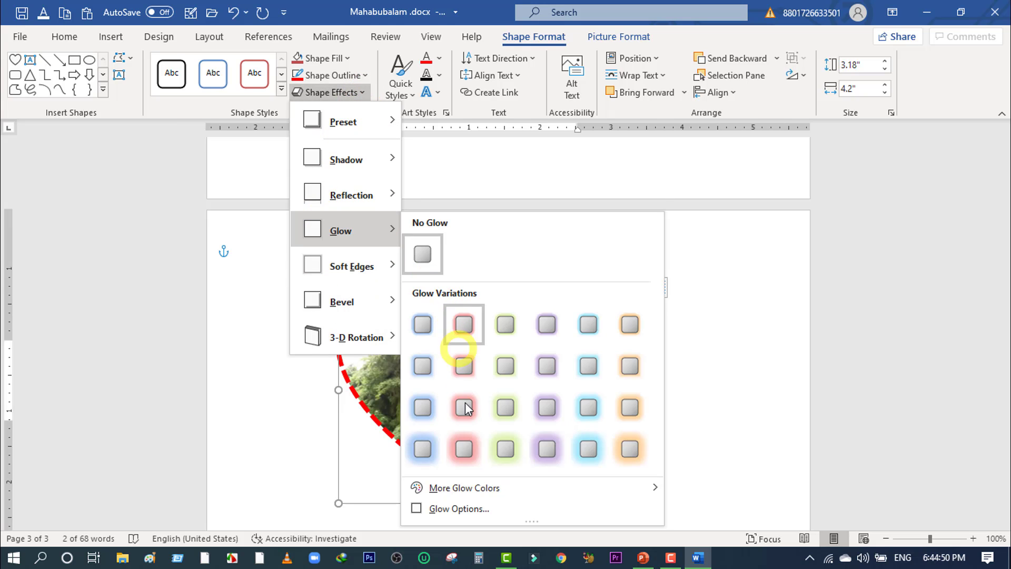
left_click(465, 452)
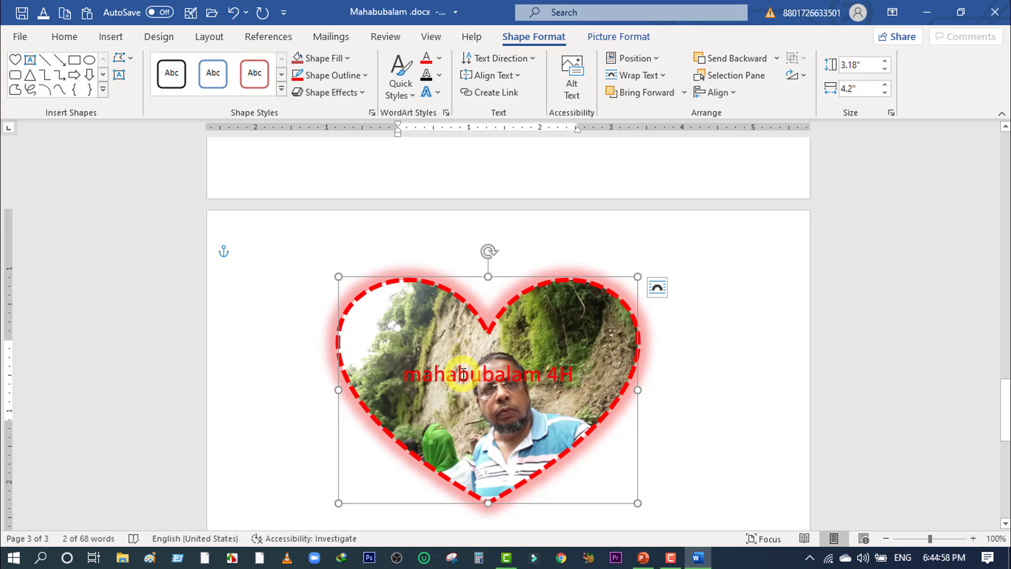
left_click(434, 367)
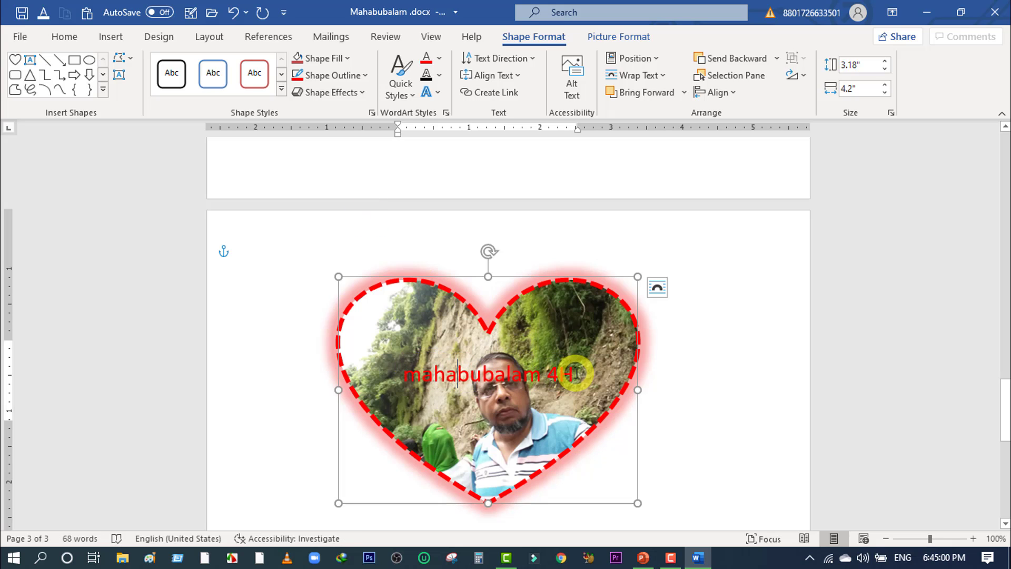
left_click_drag(551, 374, 420, 373)
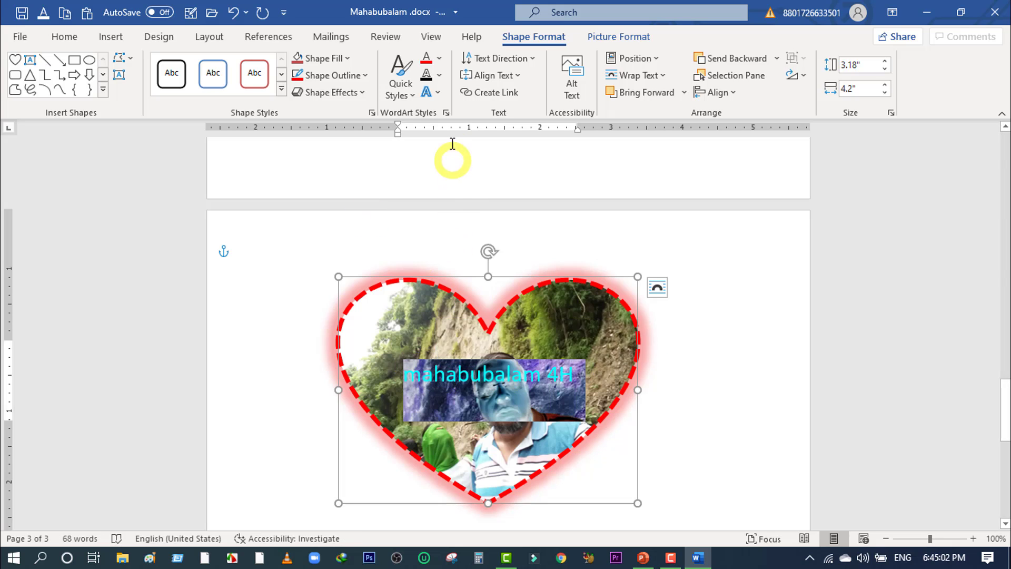
Step: Warp the heart's label text into an arch with a Transform text effect
left_click(439, 95)
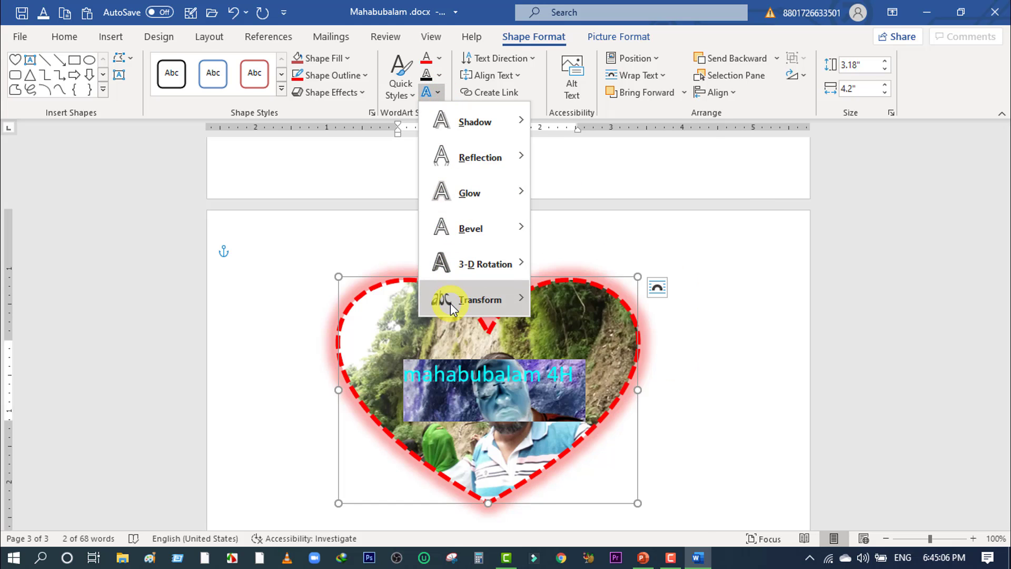
mouse_move(448, 298)
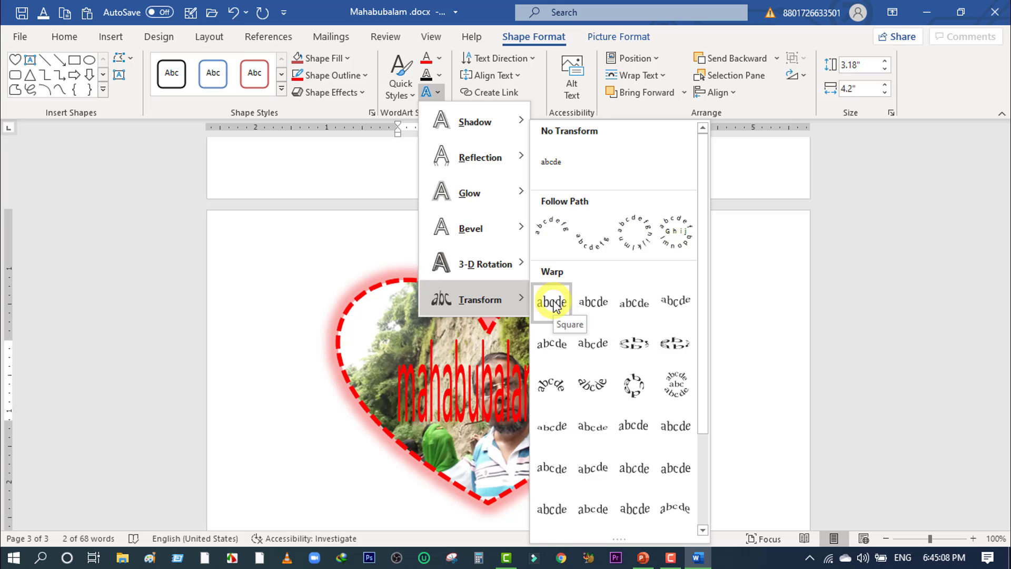
left_click(597, 310)
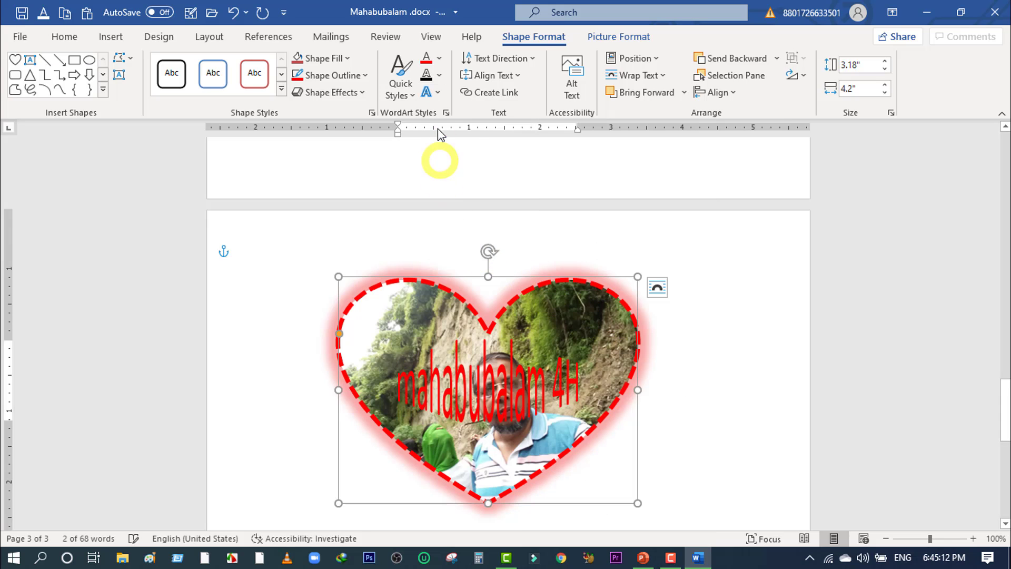
left_click(439, 80)
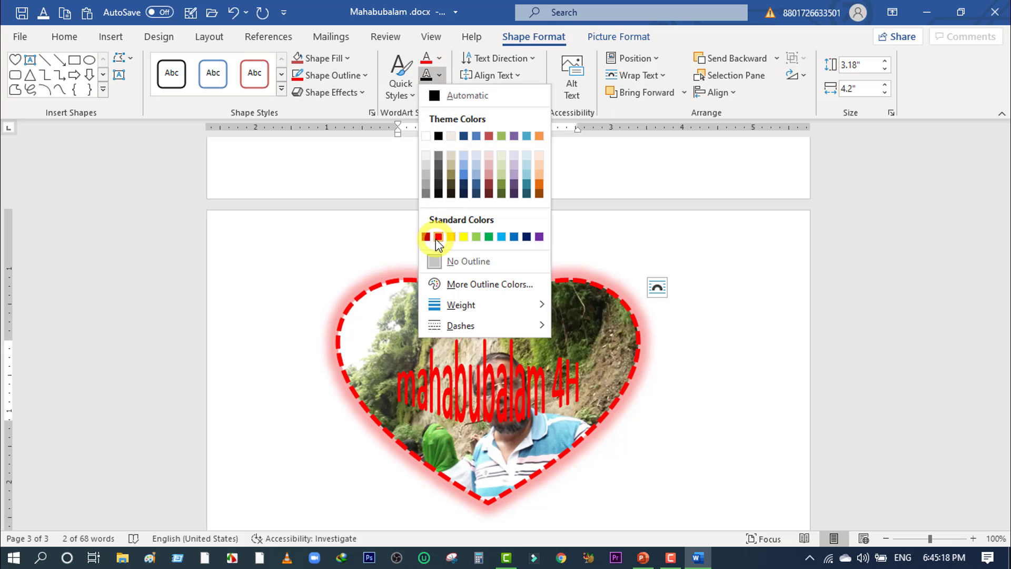
left_click(682, 234)
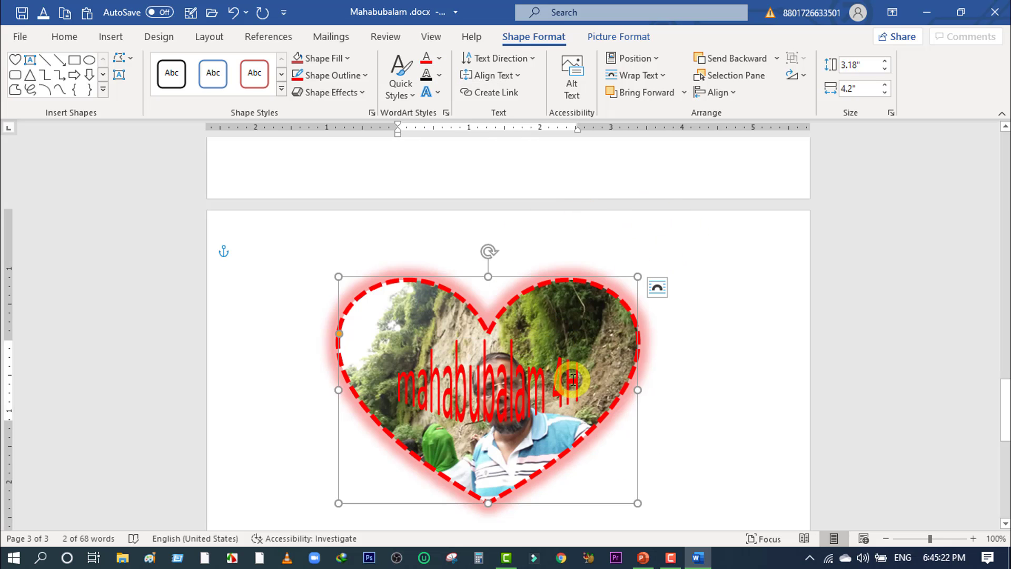
key("ctrl+z")
key("ctrl+z")
key("ctrl+z")
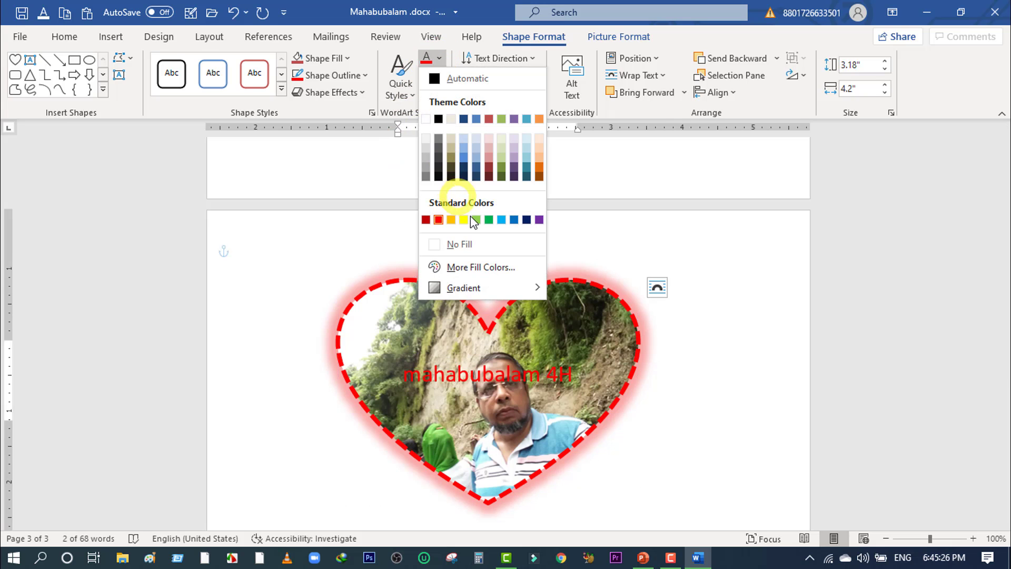
Step: Change the heart's label text fill to purple and deselect the heart
left_click(527, 219)
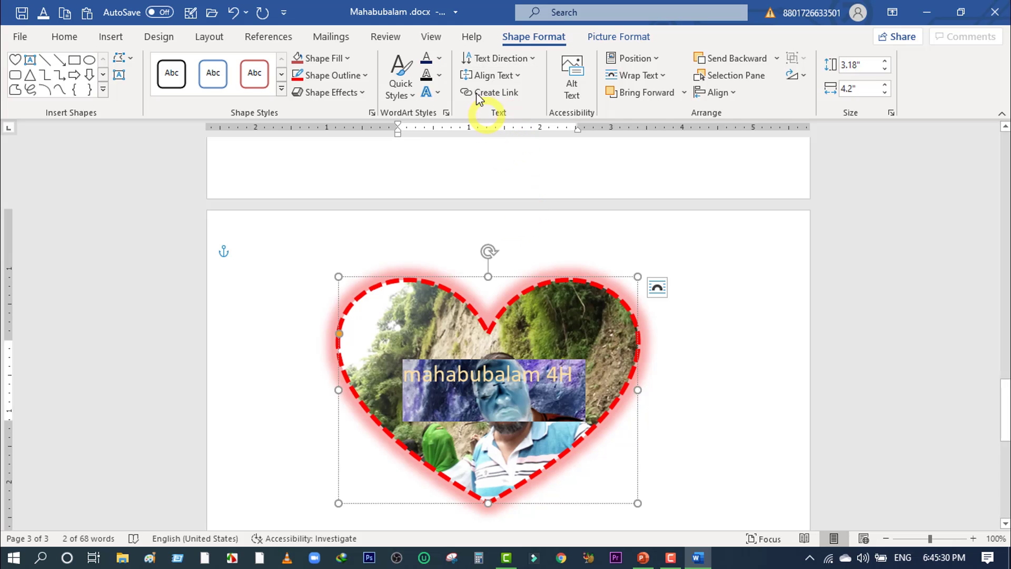
left_click(438, 60)
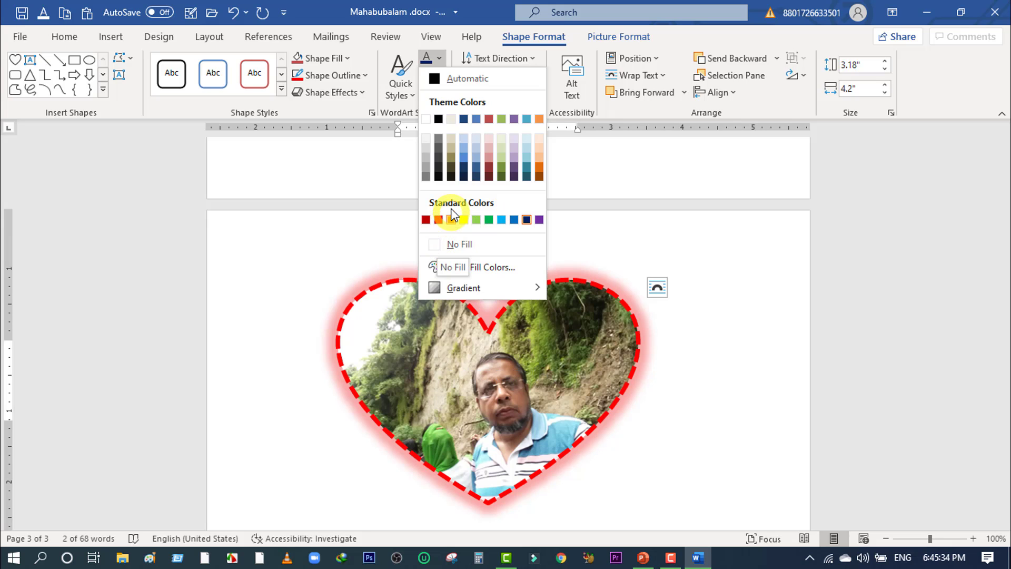
left_click(539, 219)
left_click(660, 345)
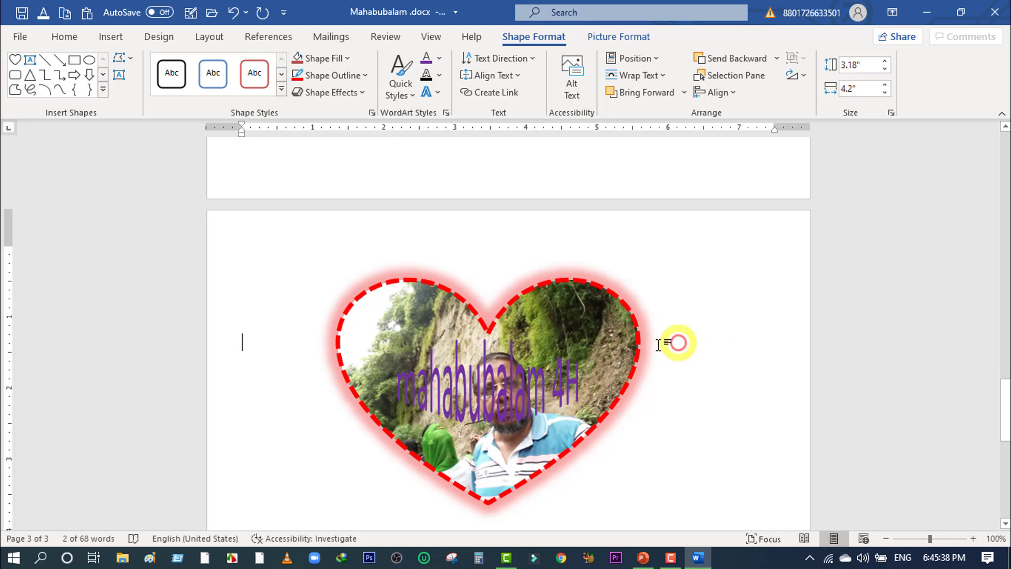
left_click(590, 372)
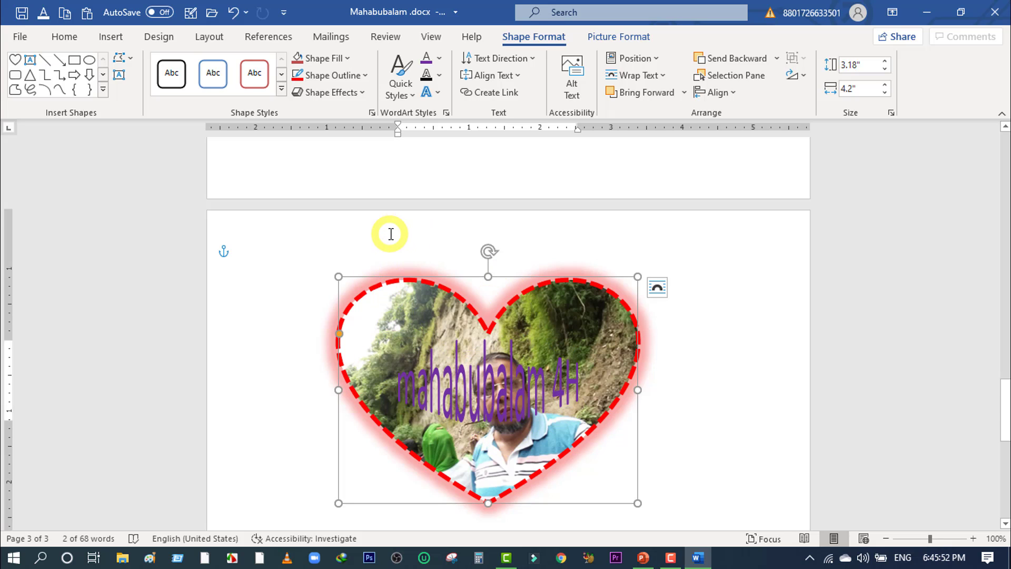
left_click(735, 325)
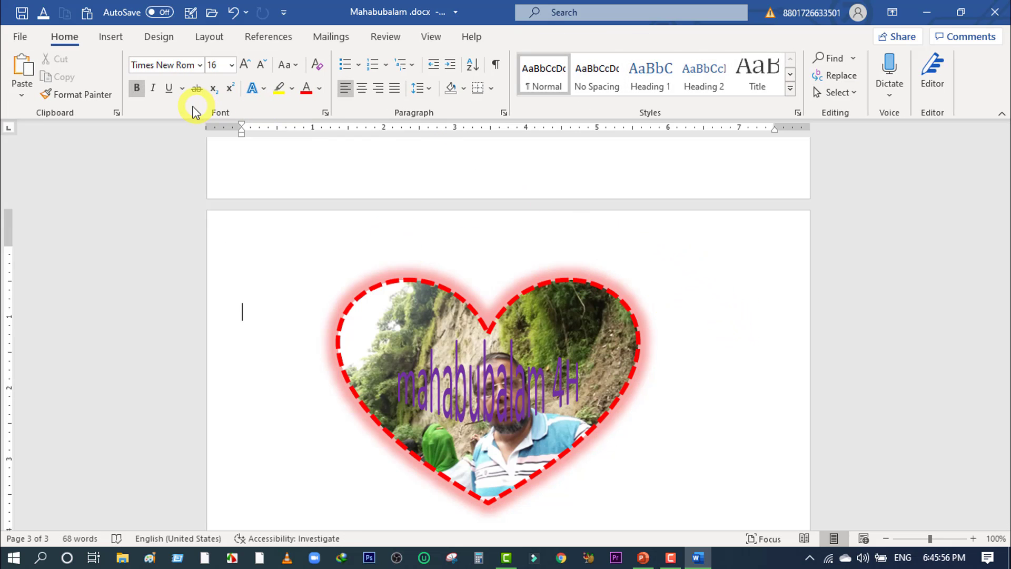
left_click(109, 38)
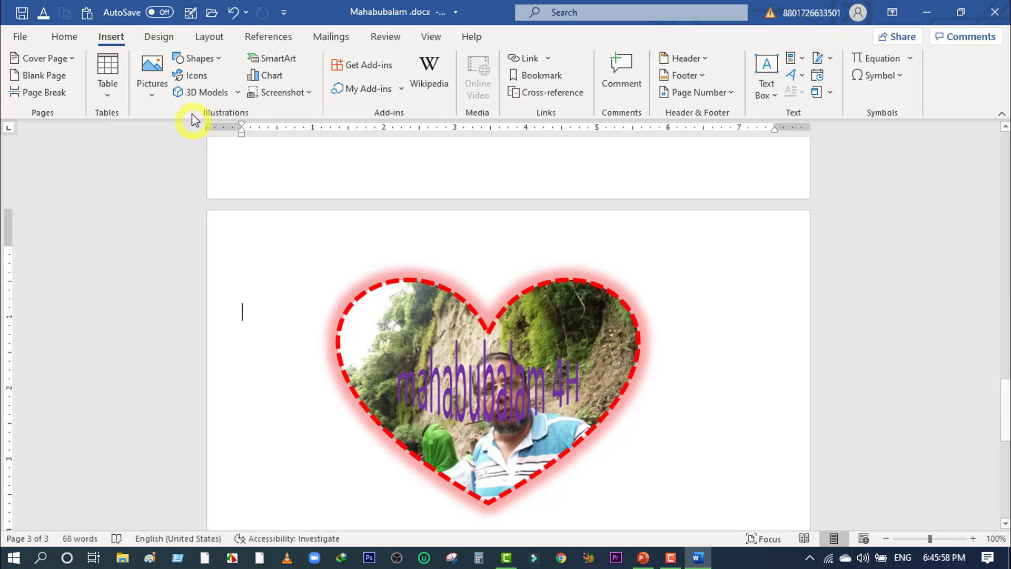
Step: Browse the Shapes gallery and close it without inserting anything
left_click(220, 59)
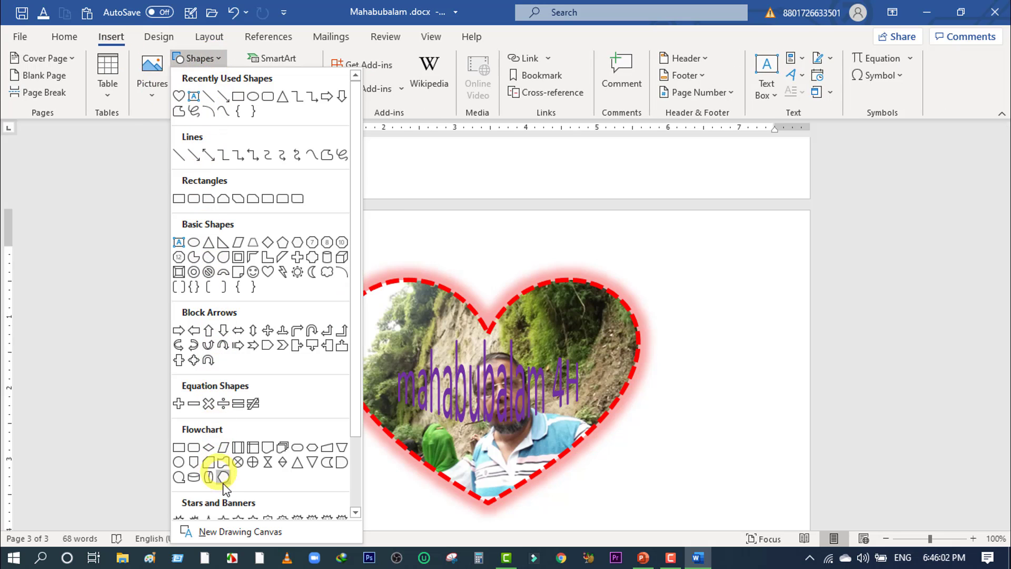
scroll(269, 263, "down", 2)
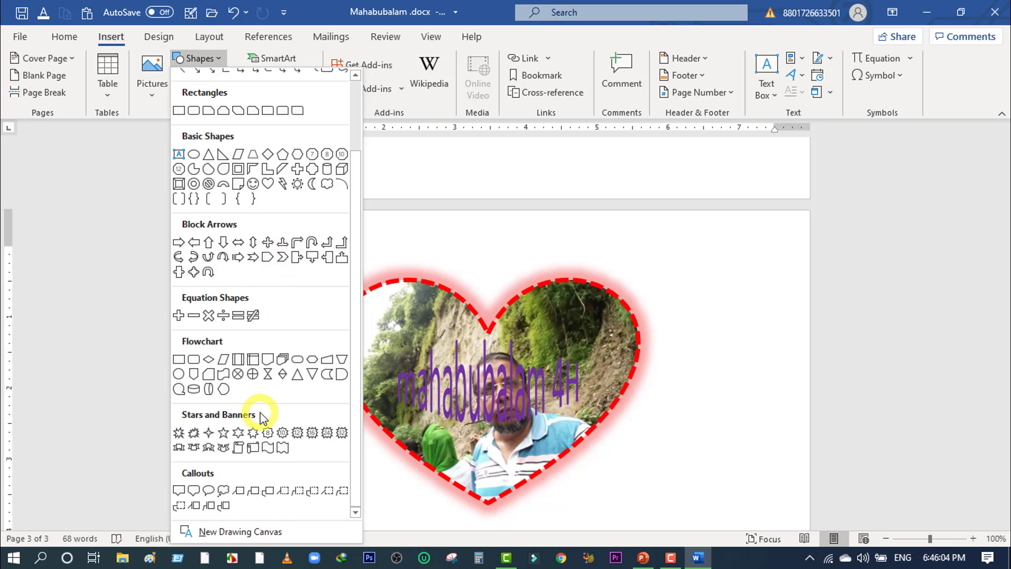
scroll(259, 416, "up", 2)
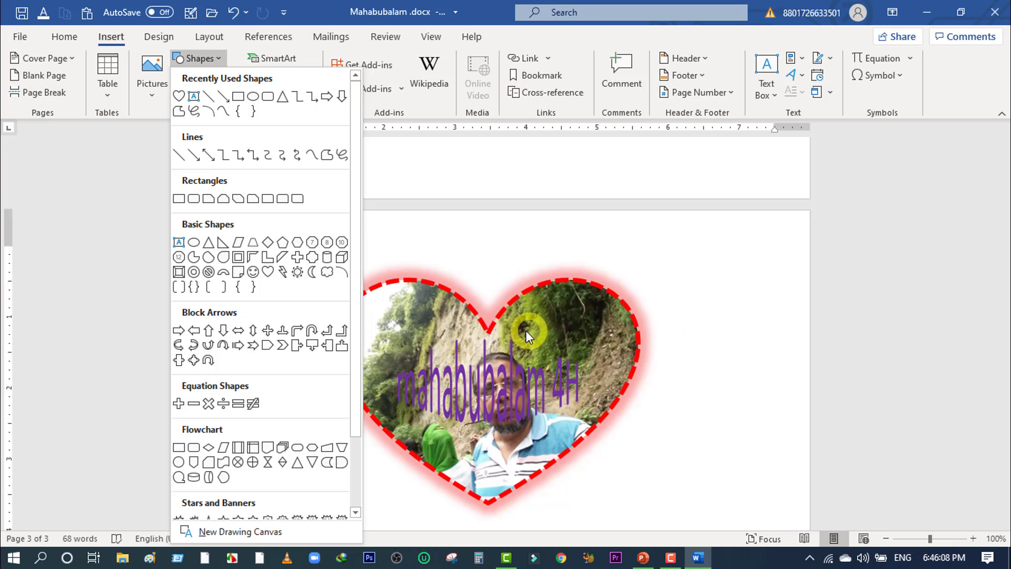
scroll(553, 363, "down", 10)
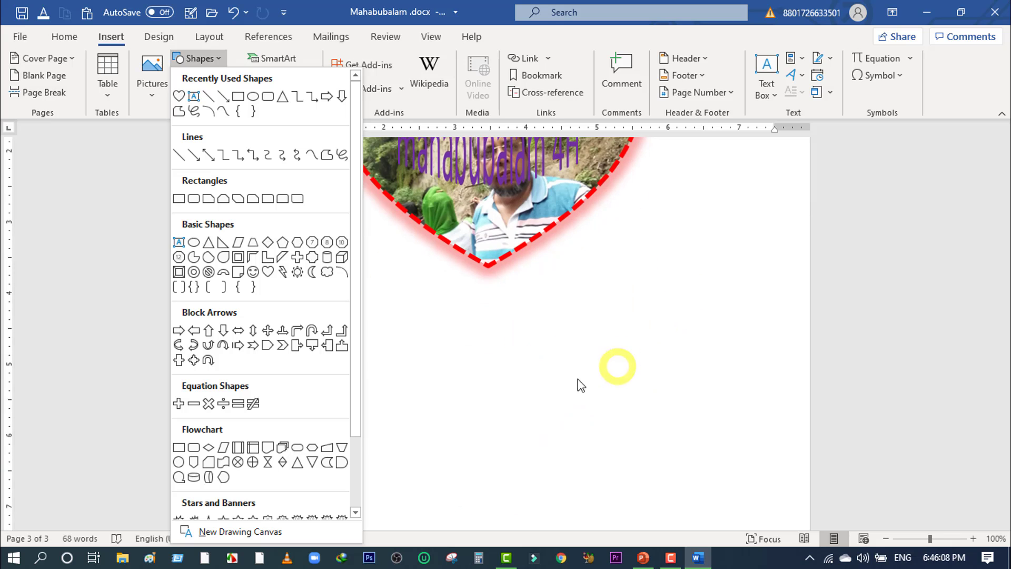
left_click(490, 298)
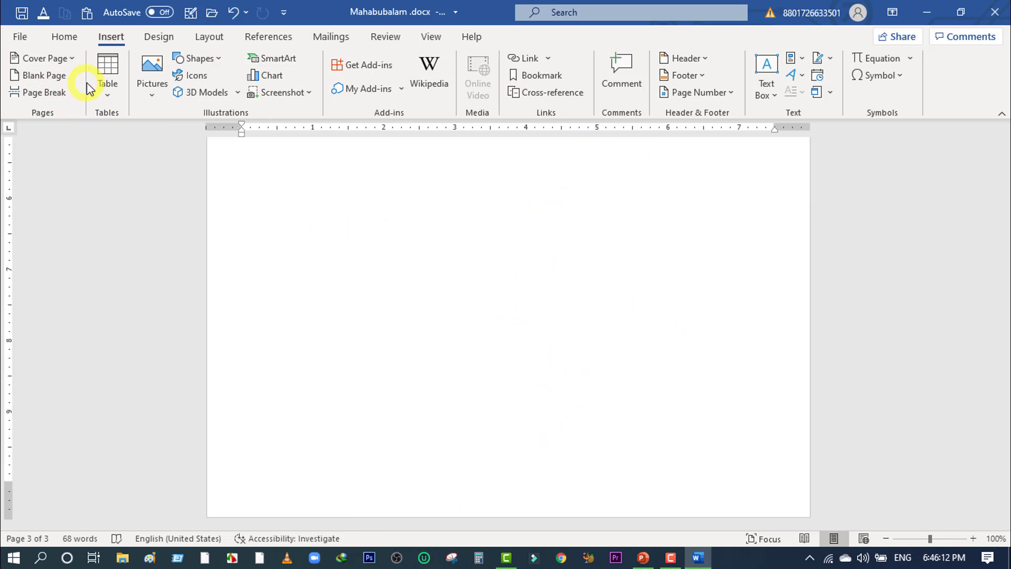
Step: Add a blank page after the heart page and click into it
left_click(50, 76)
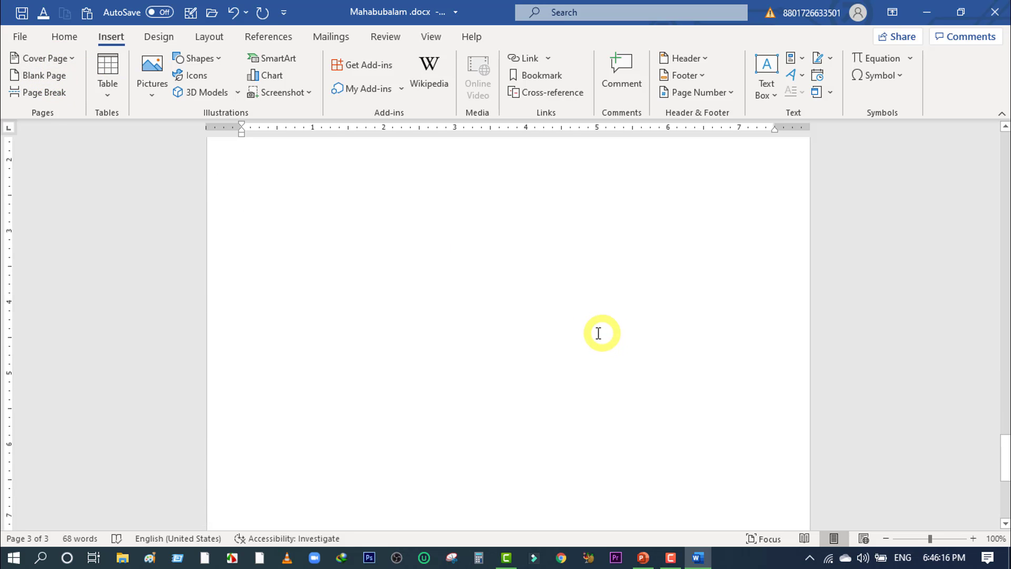
left_click(435, 273)
scroll(436, 274, "up", 5)
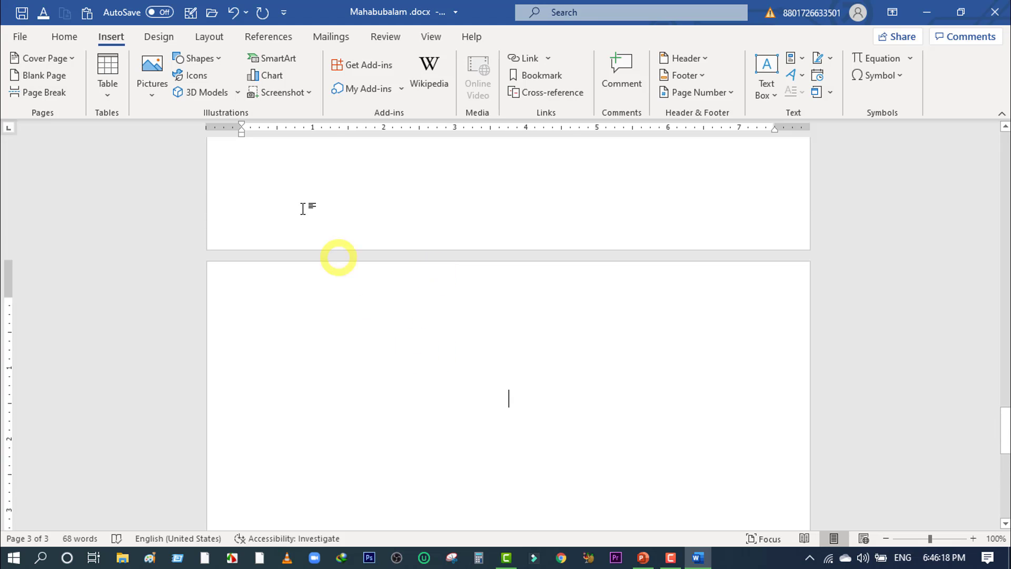
Step: Draw a 2.7" by 4.93" rectangle on the new page with no fill and a red outline
left_click(223, 56)
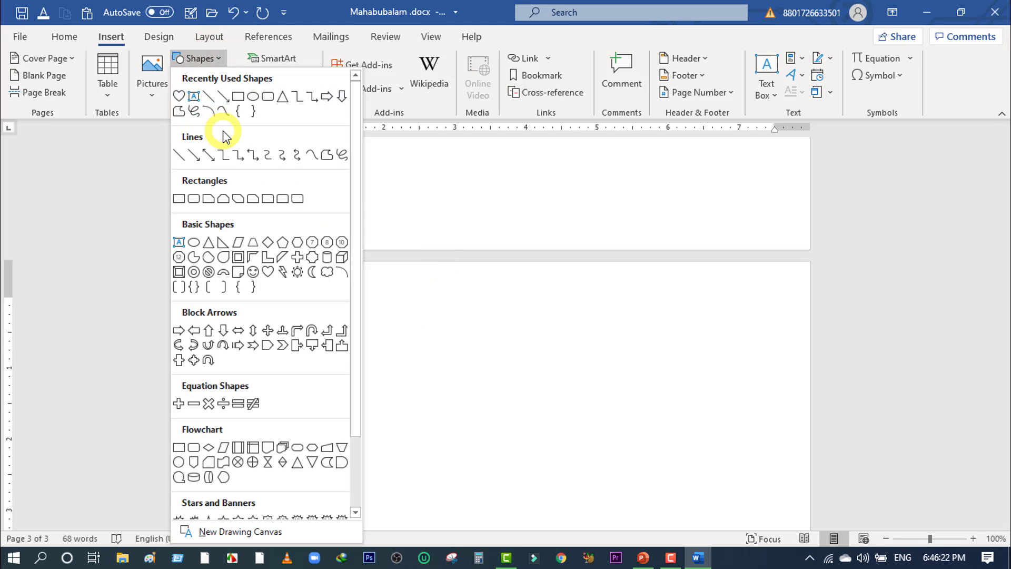
left_click(238, 99)
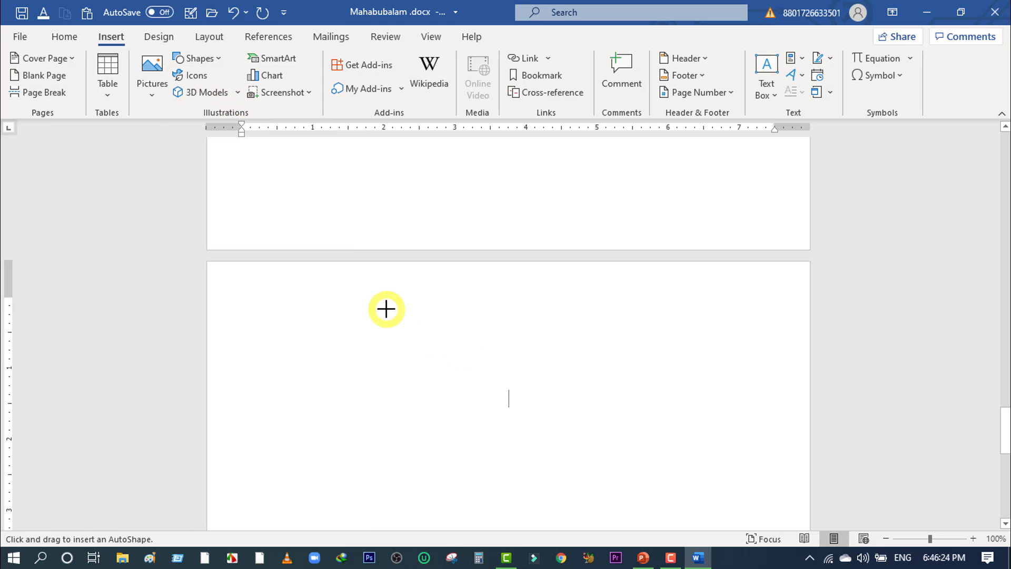
left_click_drag(386, 310, 736, 497)
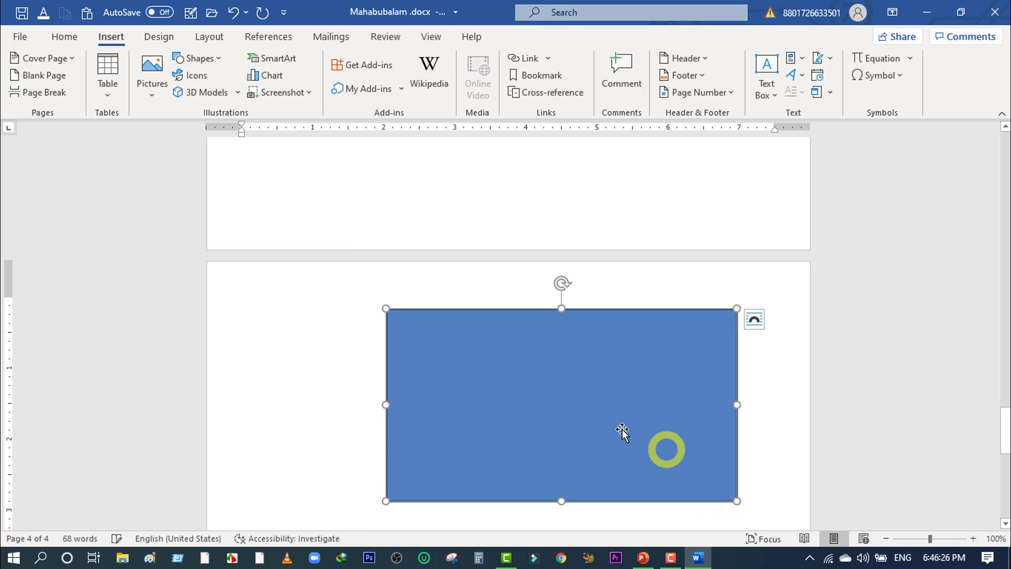
left_click_drag(560, 408, 497, 417)
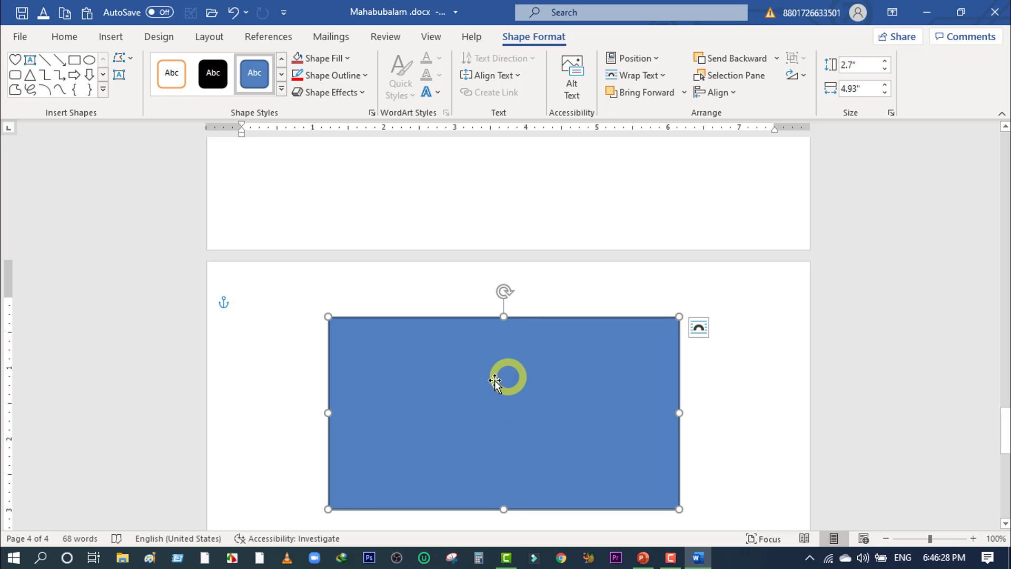
left_click(345, 59)
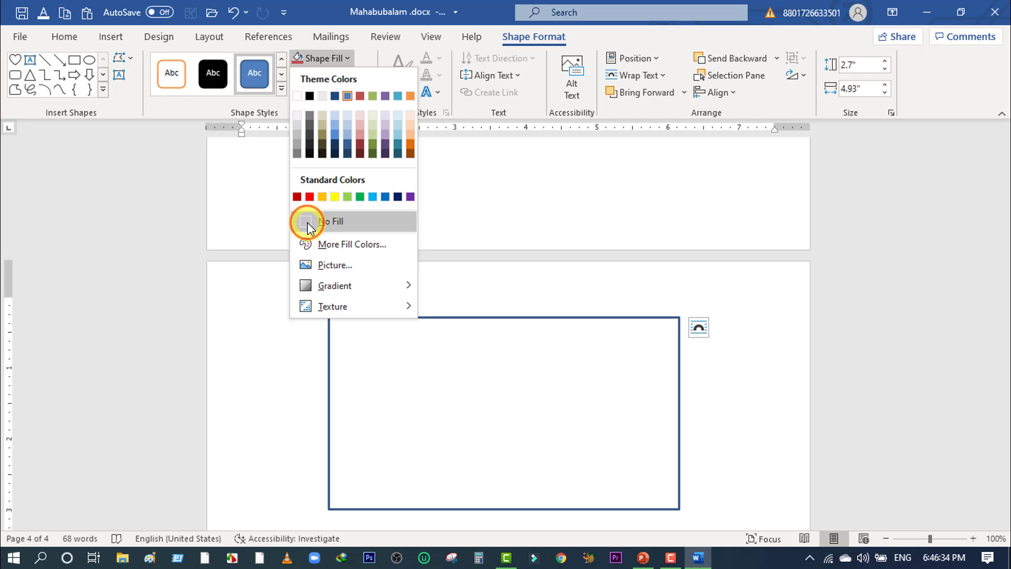
left_click(308, 224)
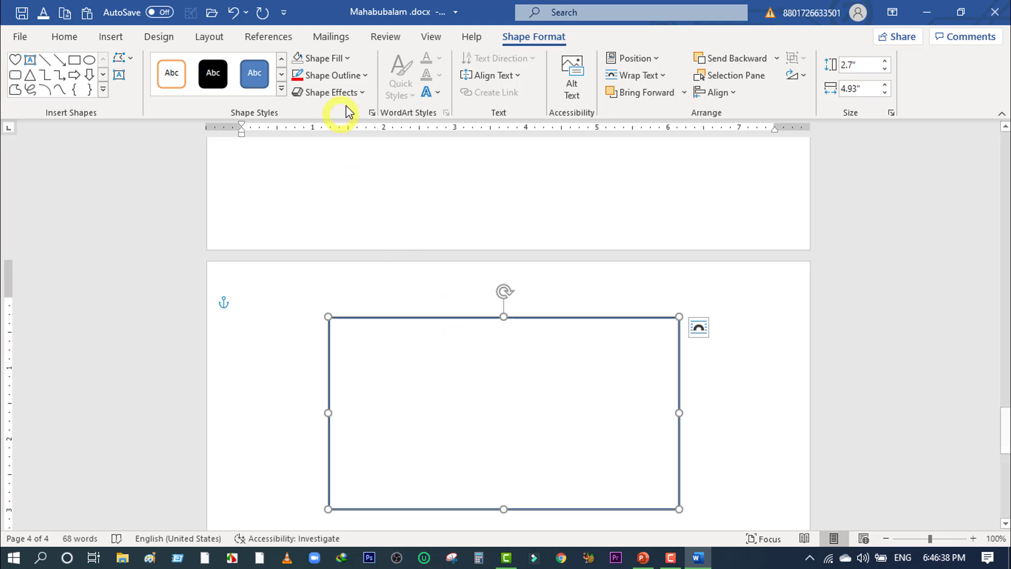
left_click(366, 79)
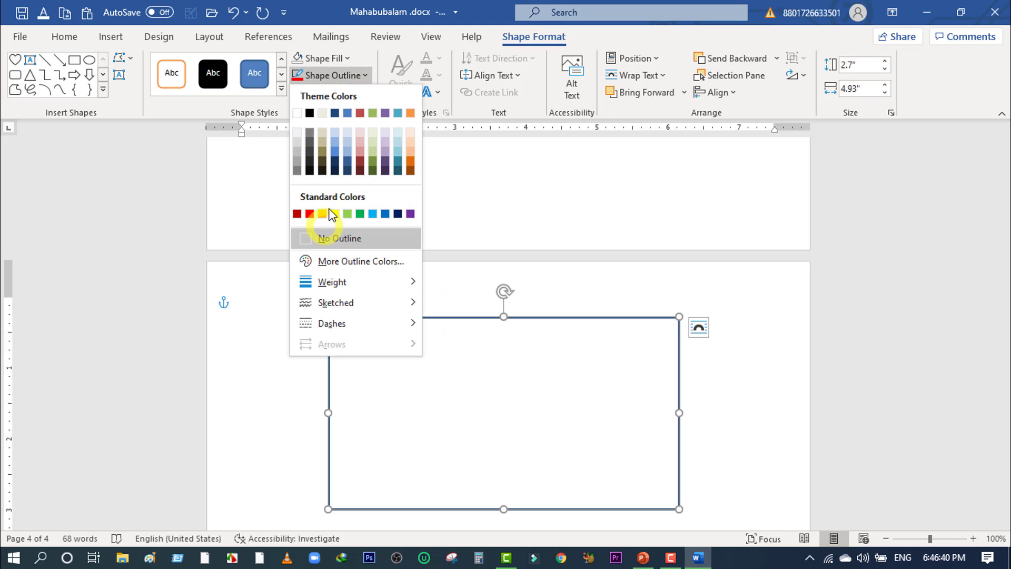
left_click(311, 213)
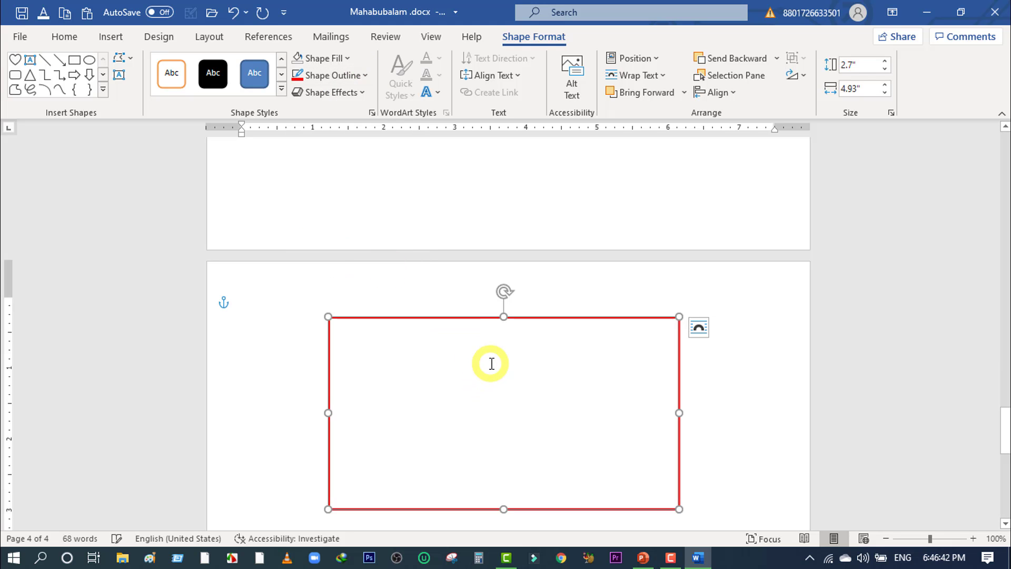
left_click(486, 386)
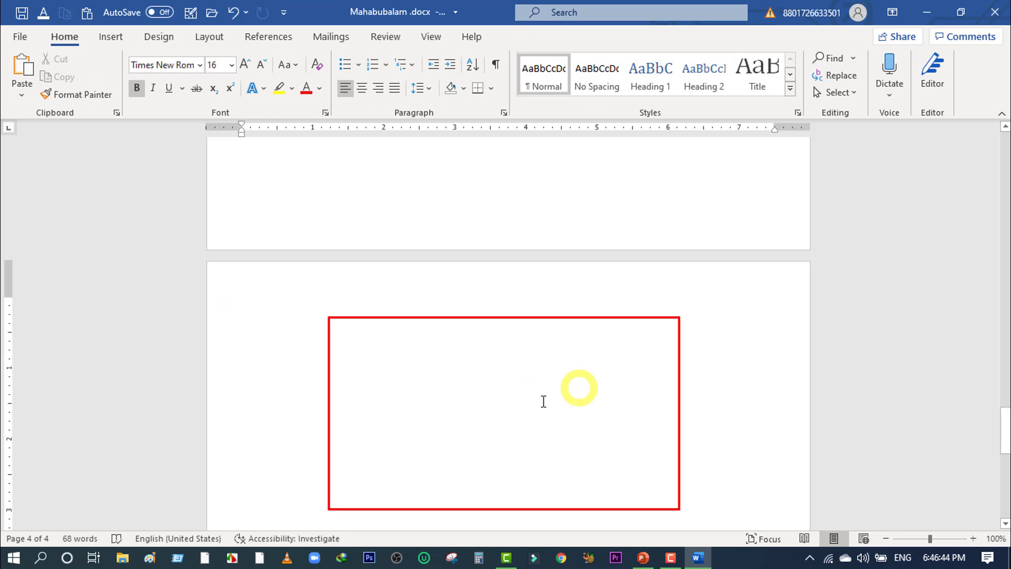
left_click(466, 319)
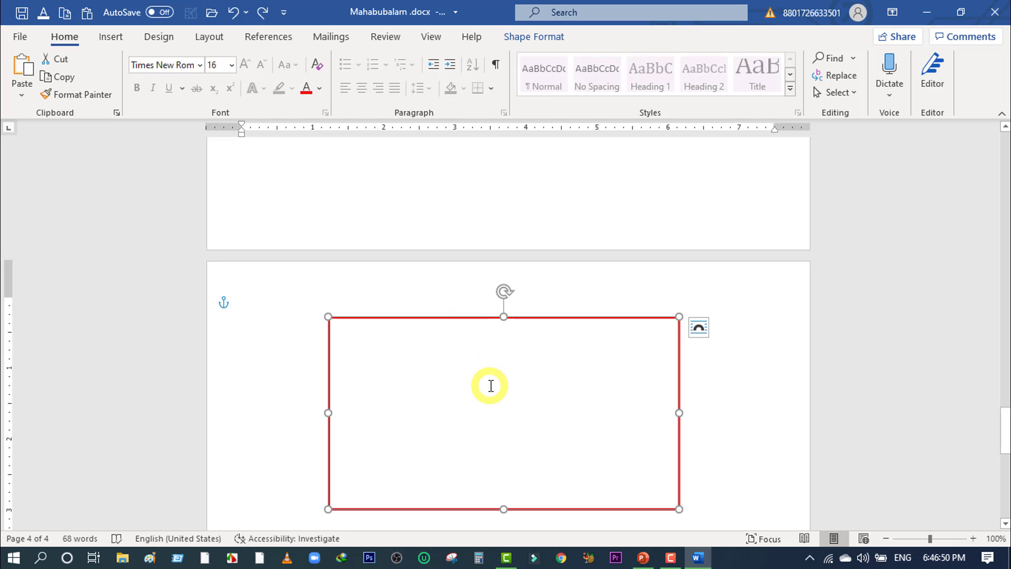
type("MAHA")
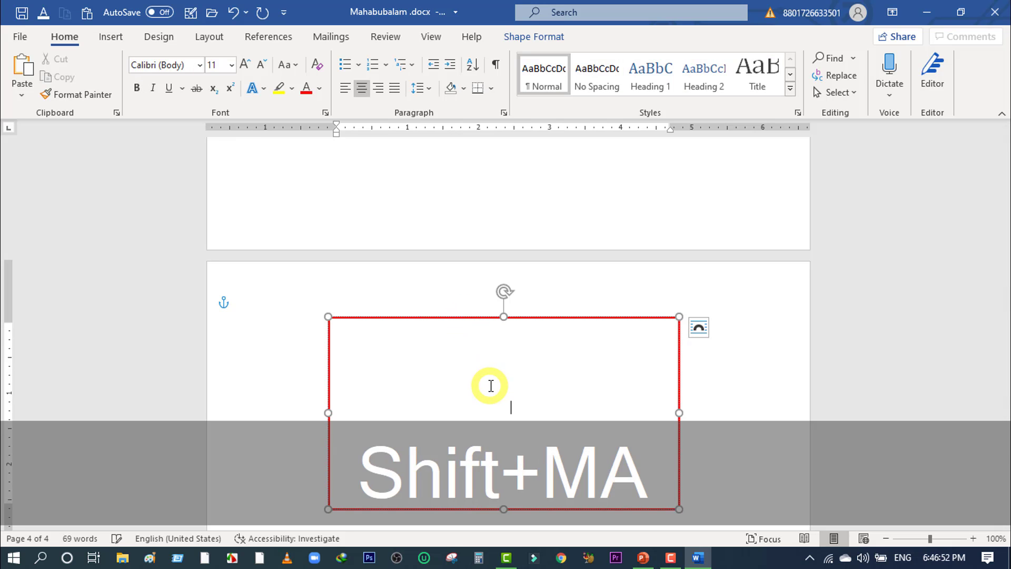
type("BUBA")
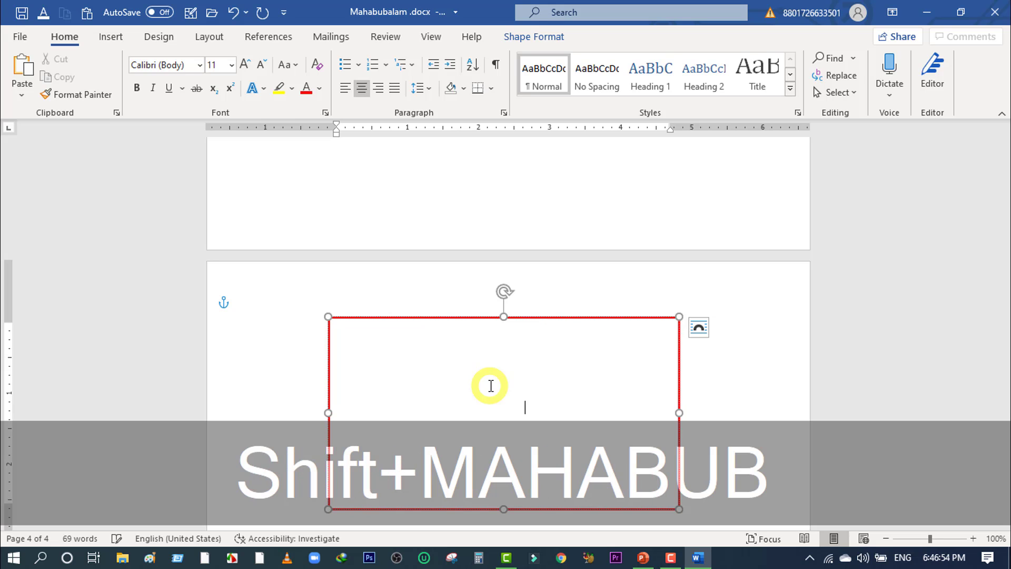
type("LAM")
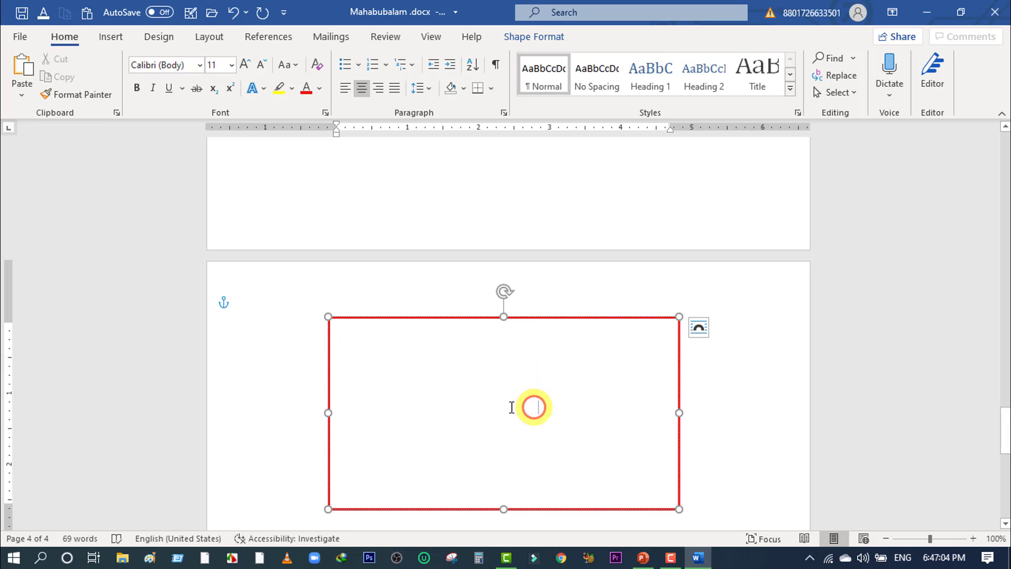
left_click_drag(511, 407, 356, 415)
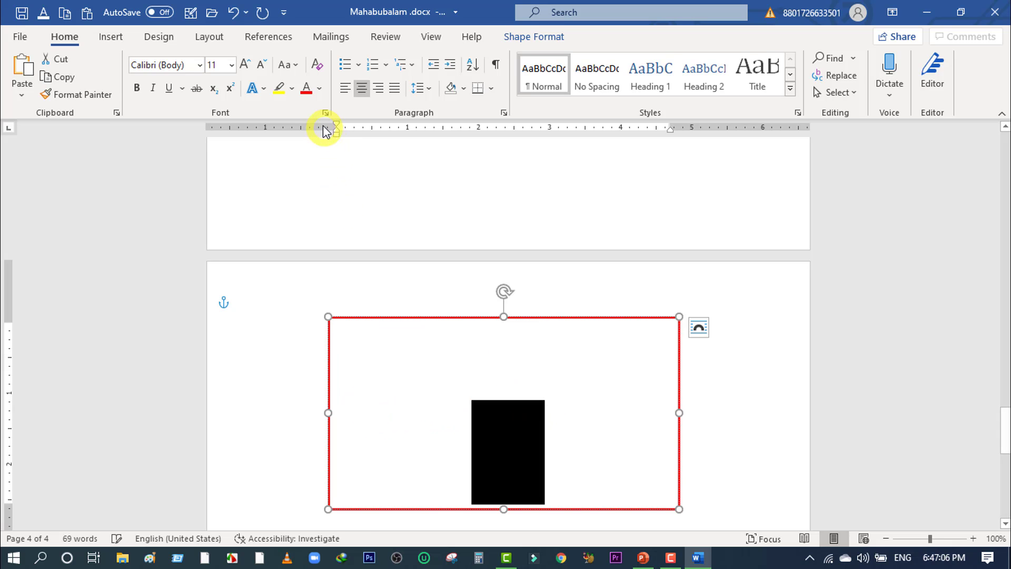
left_click(322, 94)
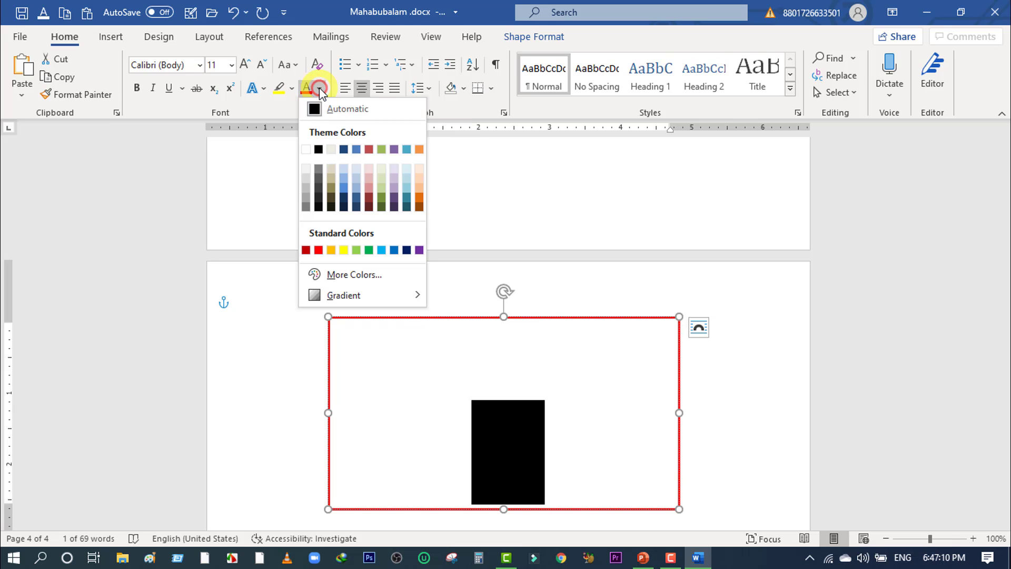
left_click(318, 149)
left_click(673, 417)
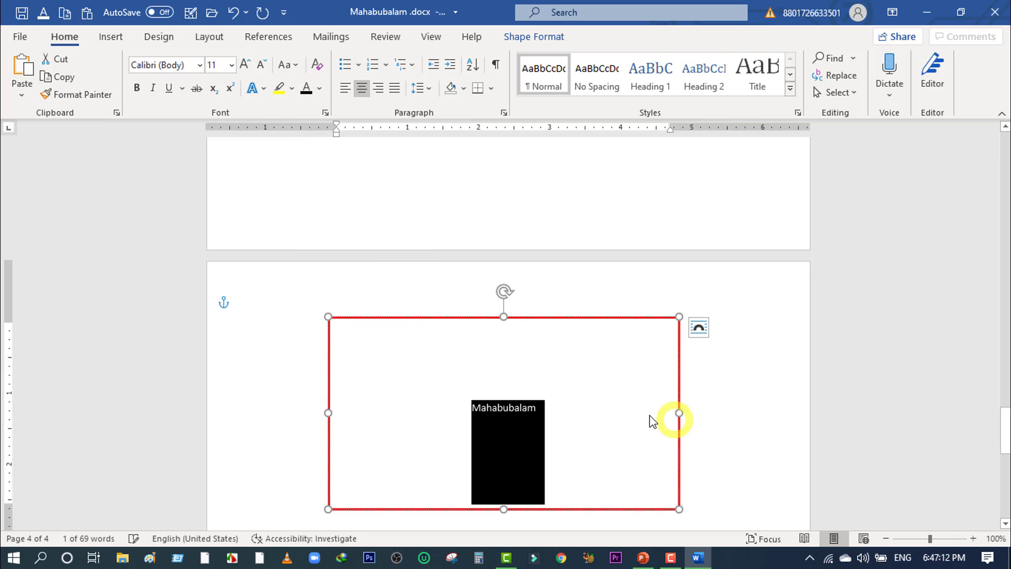
left_click(586, 408)
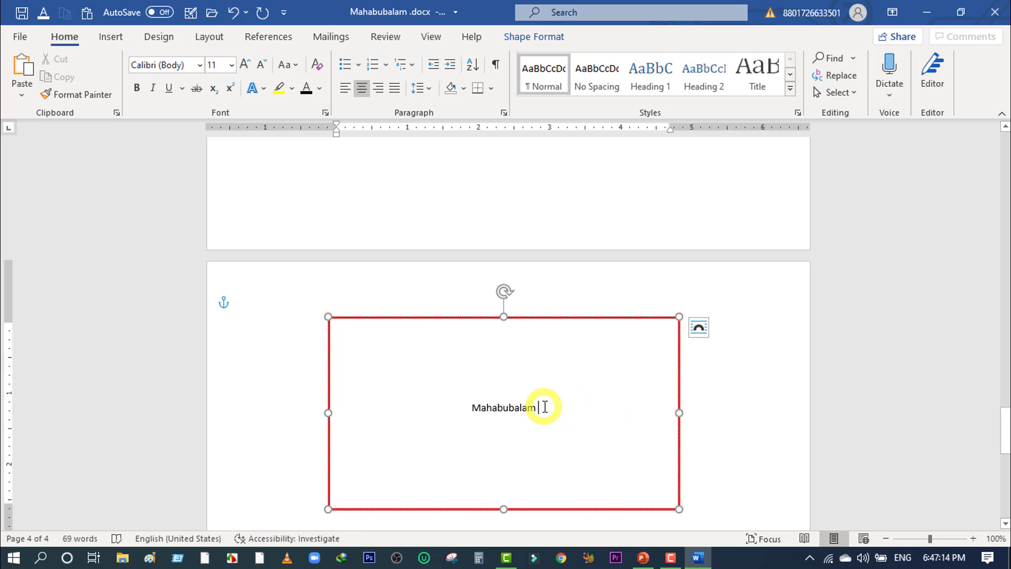
left_click_drag(545, 406, 458, 406)
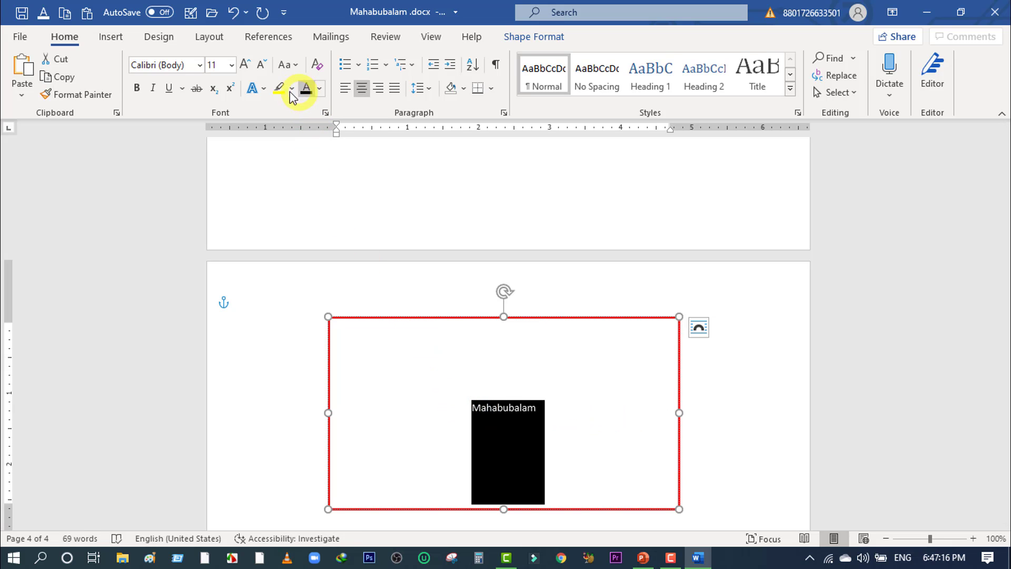
left_click(232, 64)
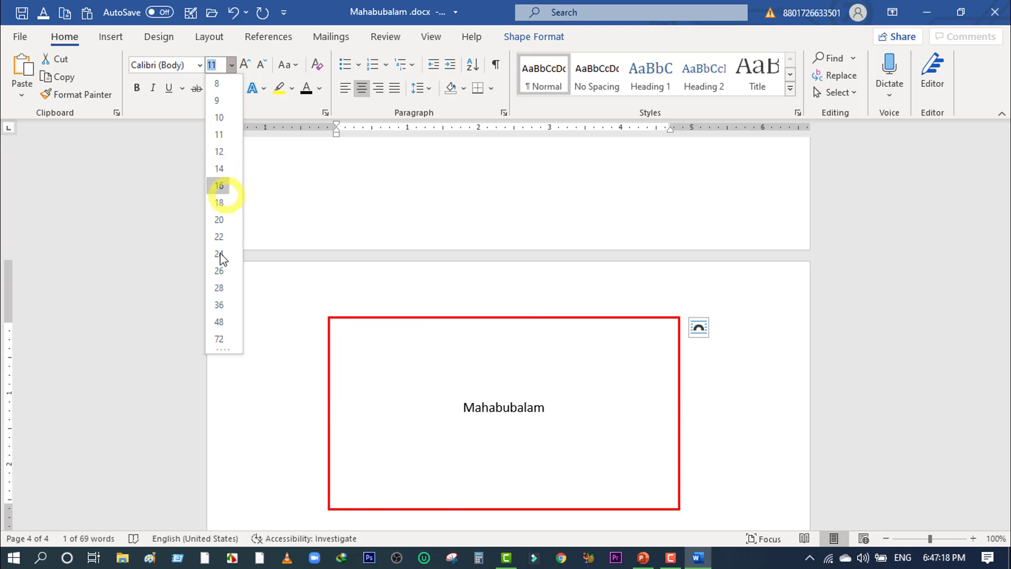
left_click(218, 323)
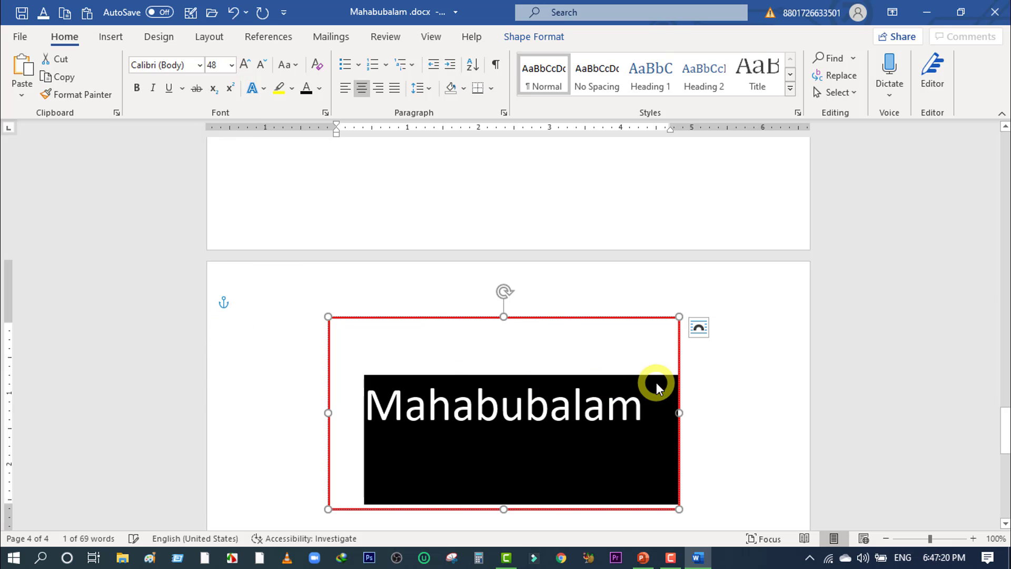
left_click(536, 338)
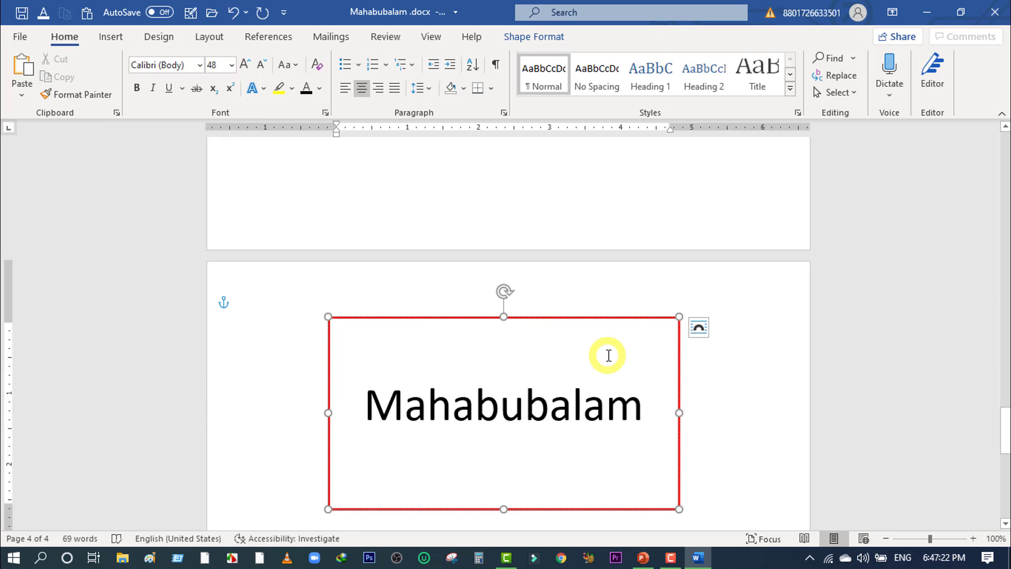
left_click_drag(547, 318, 562, 297)
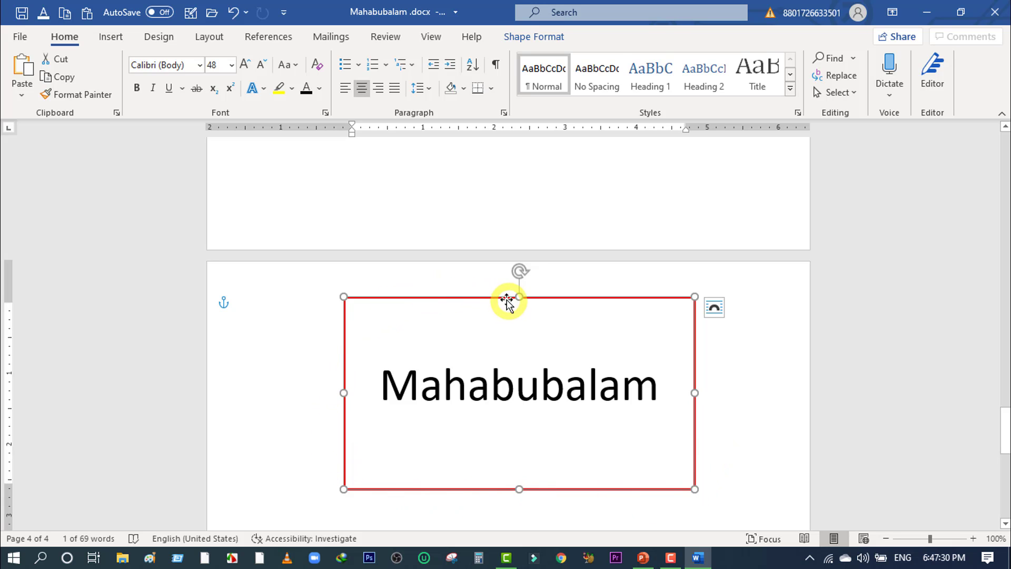
Step: Remove the red outline from the name text box with Shape Outline > No Outline
left_click(519, 38)
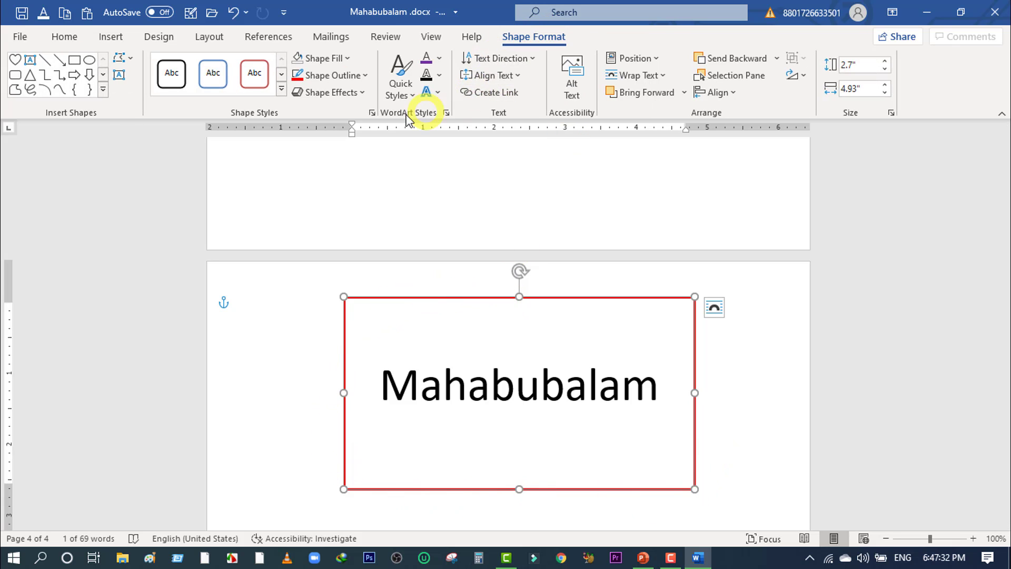
left_click(366, 76)
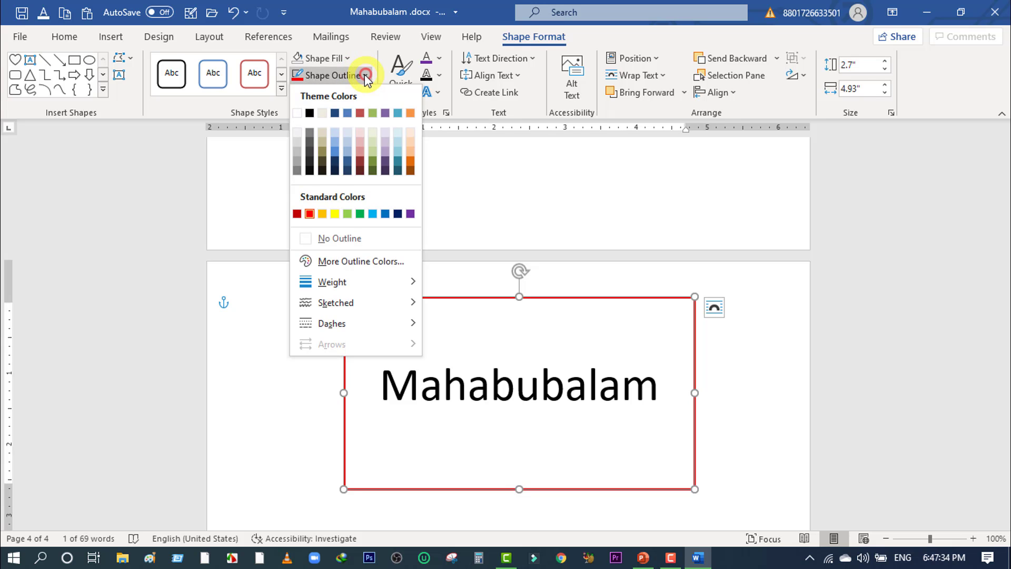
left_click(308, 238)
Step: Drag the name text box slightly lower on page 4
left_click(763, 460)
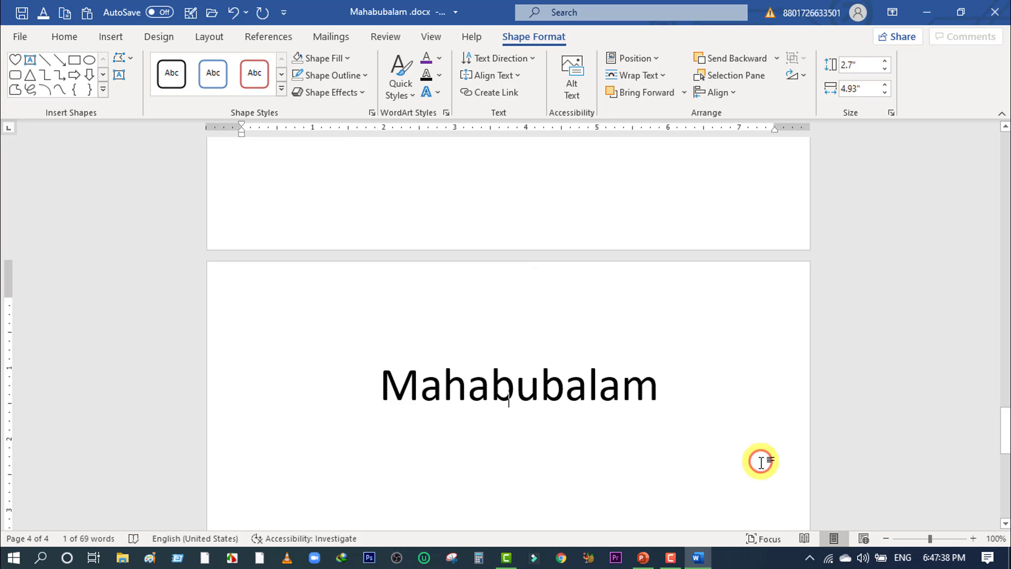
double_click(526, 383)
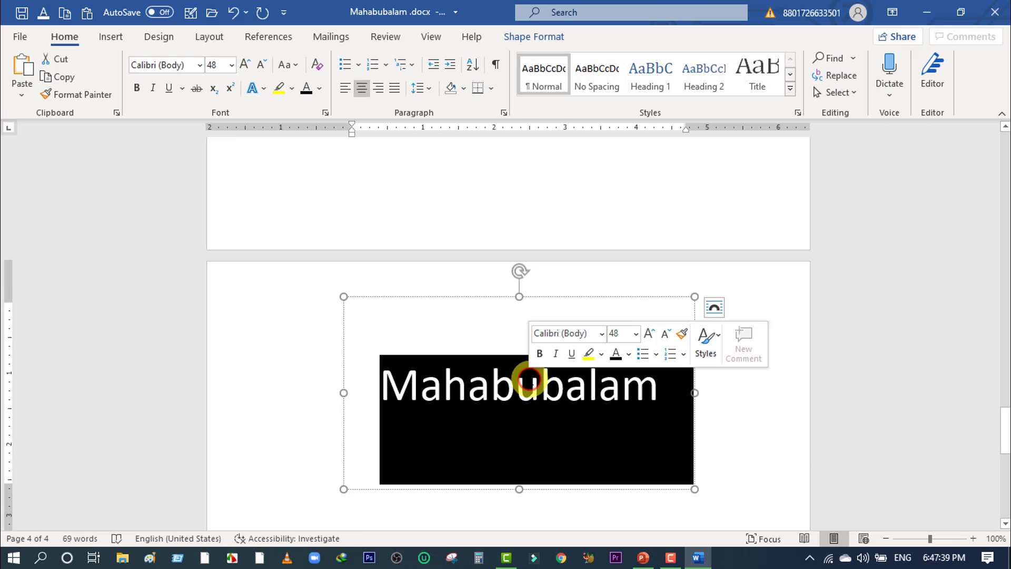
left_click(854, 424)
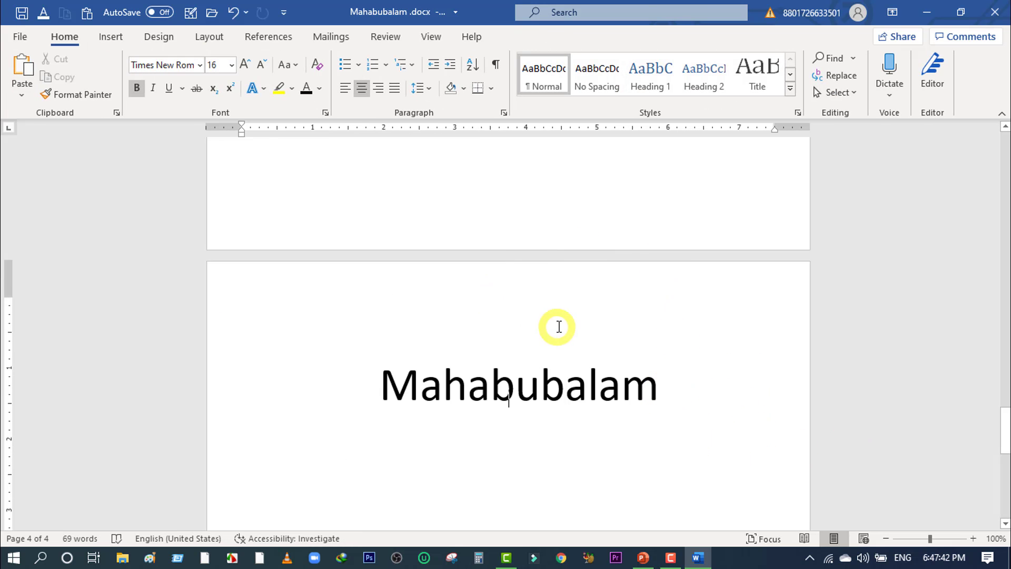
left_click(554, 387)
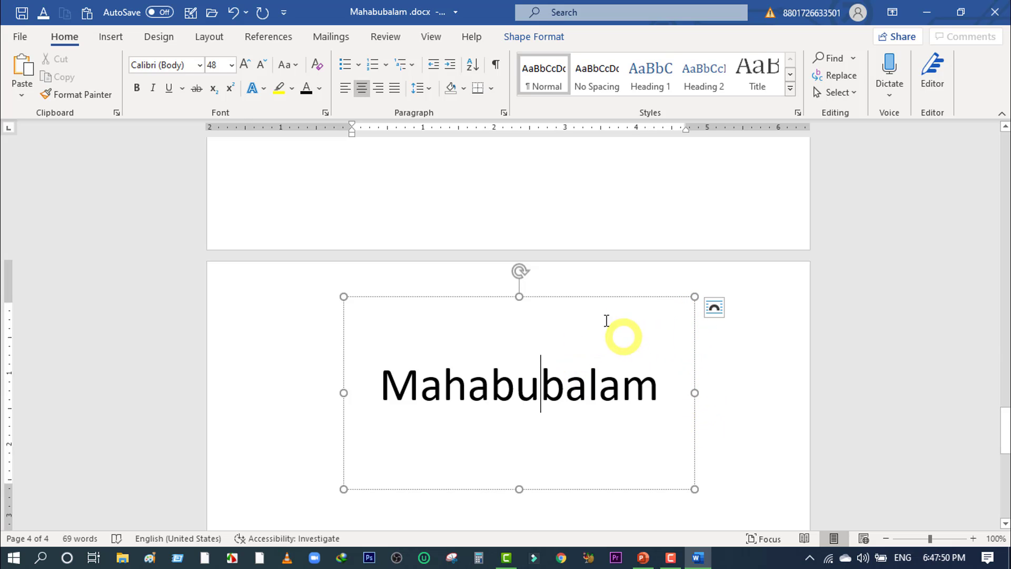
mouse_move(474, 327)
left_mouse_down()
mouse_move(437, 400)
mouse_move(364, 382)
mouse_move(558, 370)
mouse_move(609, 253)
mouse_move(456, 294)
mouse_move(469, 323)
left_mouse_up()
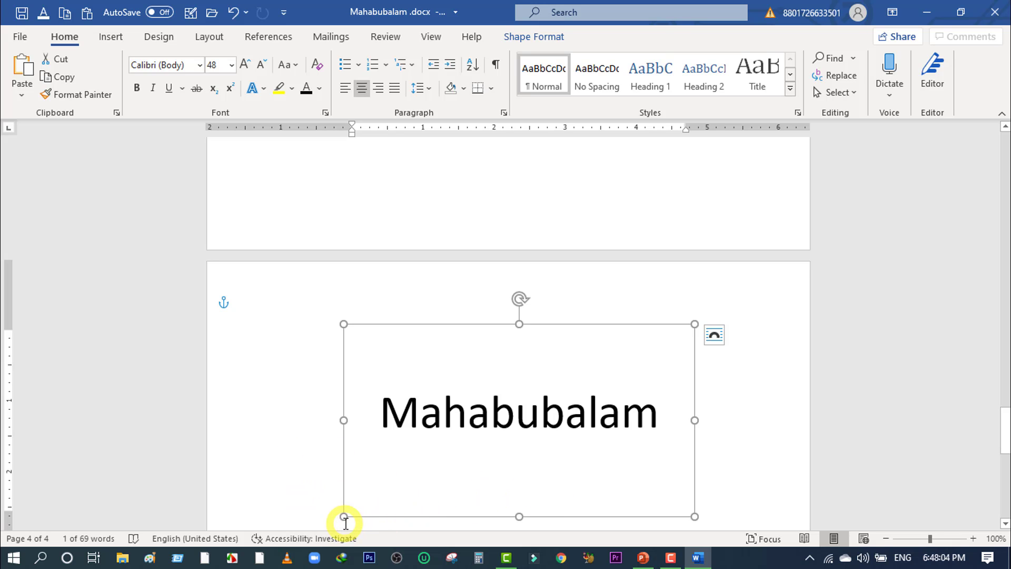
Step: Shrink the name text box, set its text to 20 pt, and move it lower on the page
left_click_drag(344, 517, 508, 394)
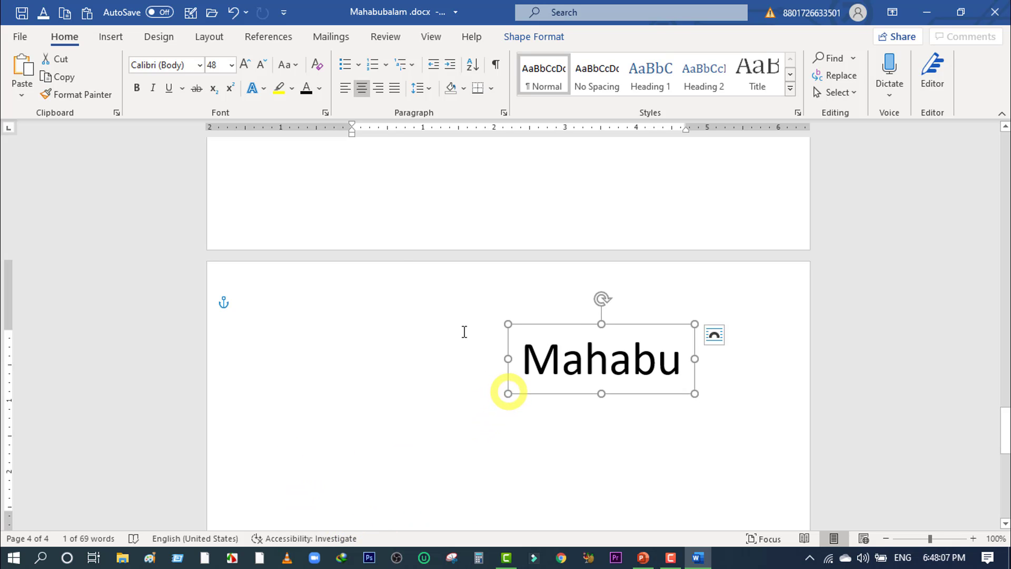
left_click(232, 64)
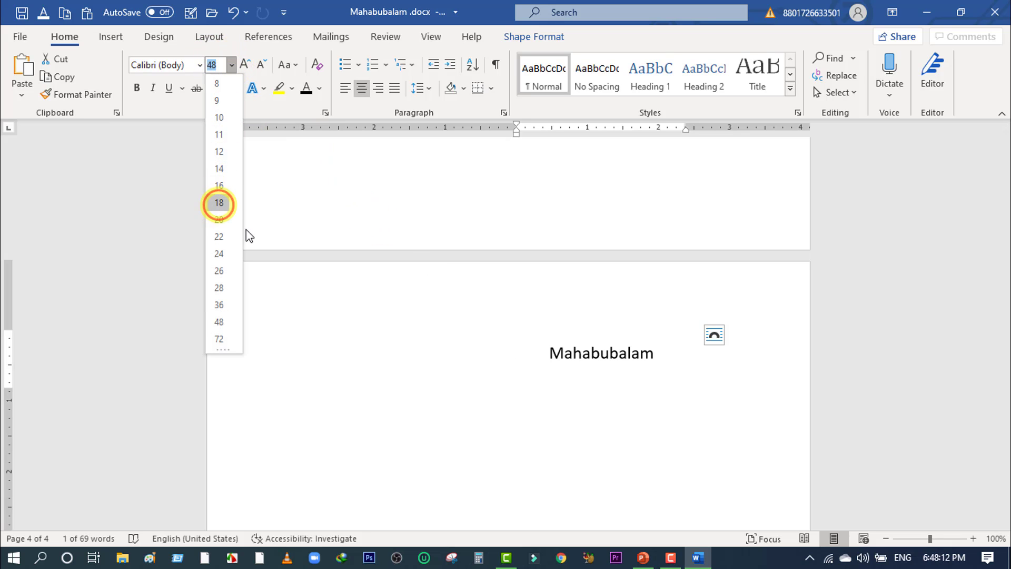
left_click(218, 219)
left_click_drag(585, 325, 674, 278)
left_click_drag(514, 309, 498, 344)
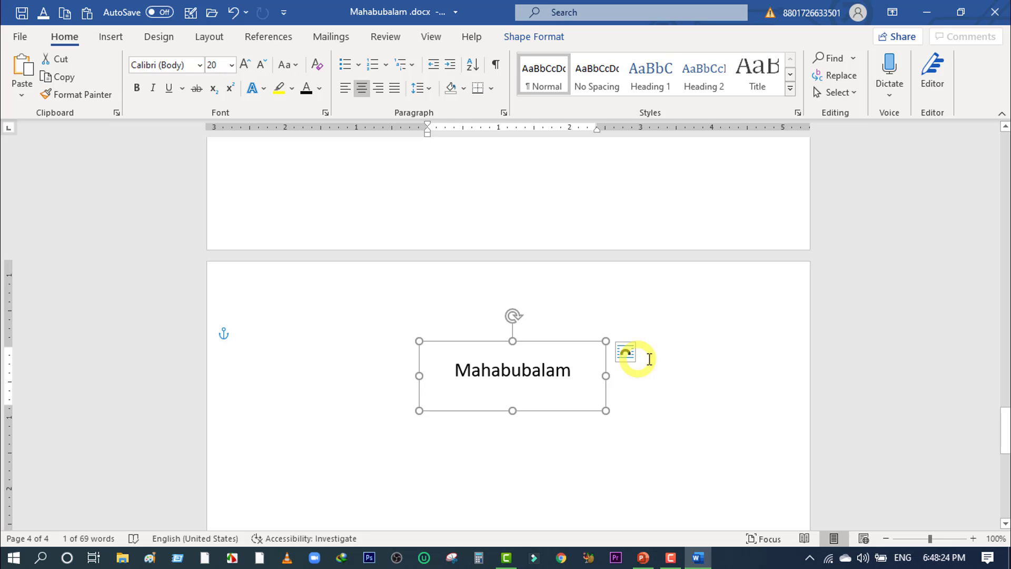
Step: Delete the name text box, then bring up the Insert Shapes gallery
key("Delete")
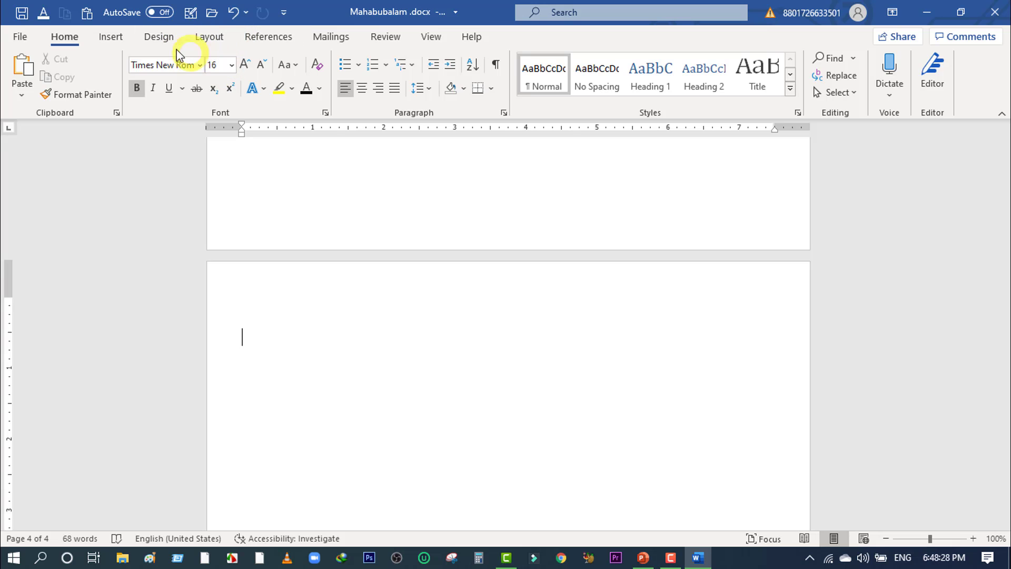
left_click(110, 36)
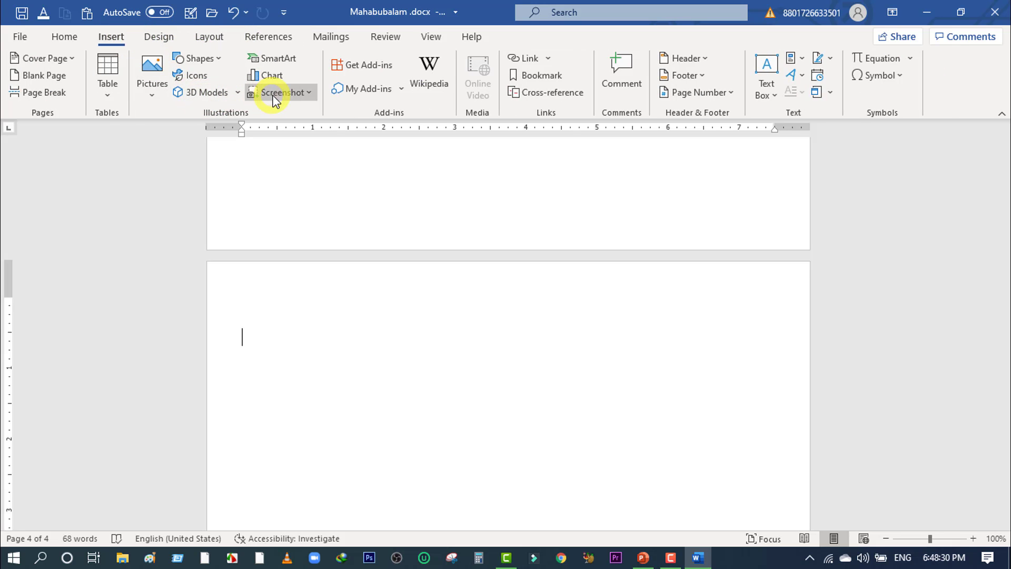
left_click(220, 59)
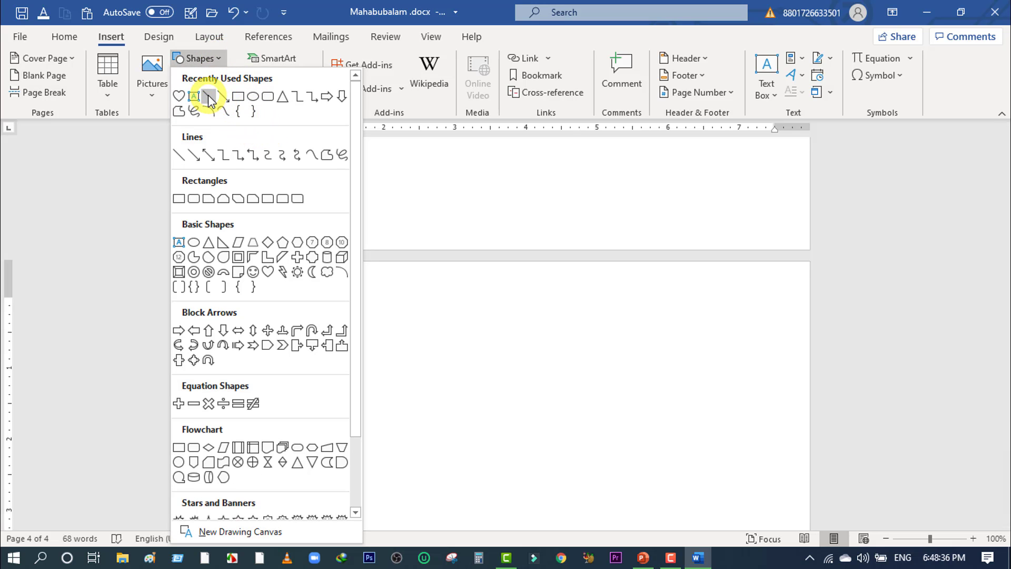
Step: Draw a horizontal line across page 4 and give it a 4½ pt outline weight
left_click(209, 98)
left_click_drag(357, 339, 592, 340)
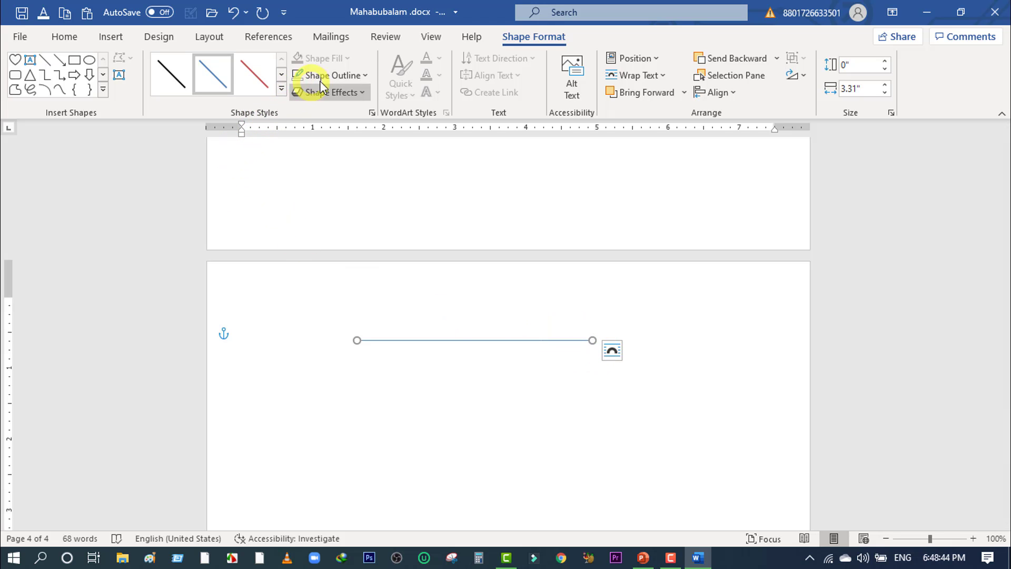
left_click(367, 76)
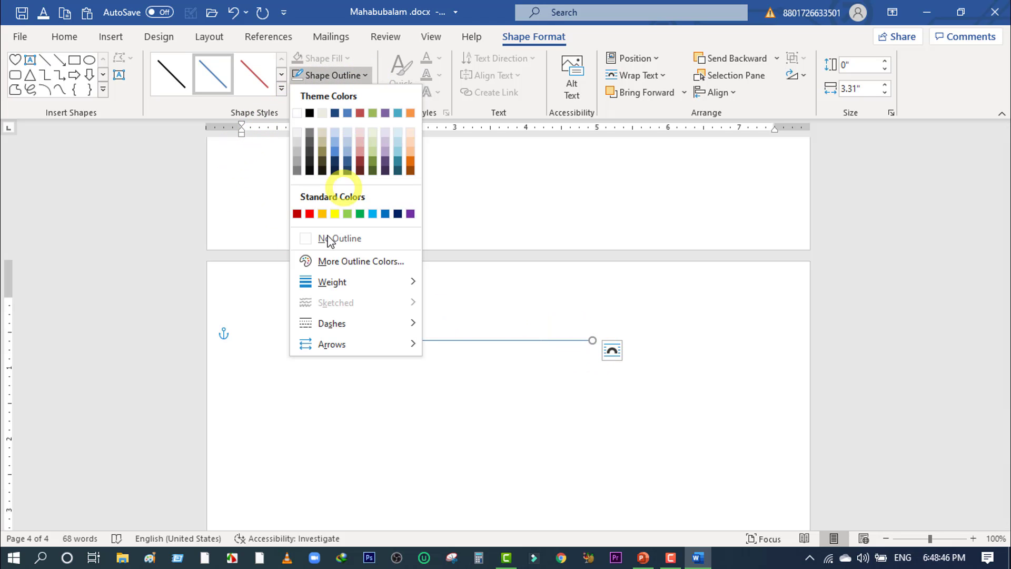
mouse_move(340, 284)
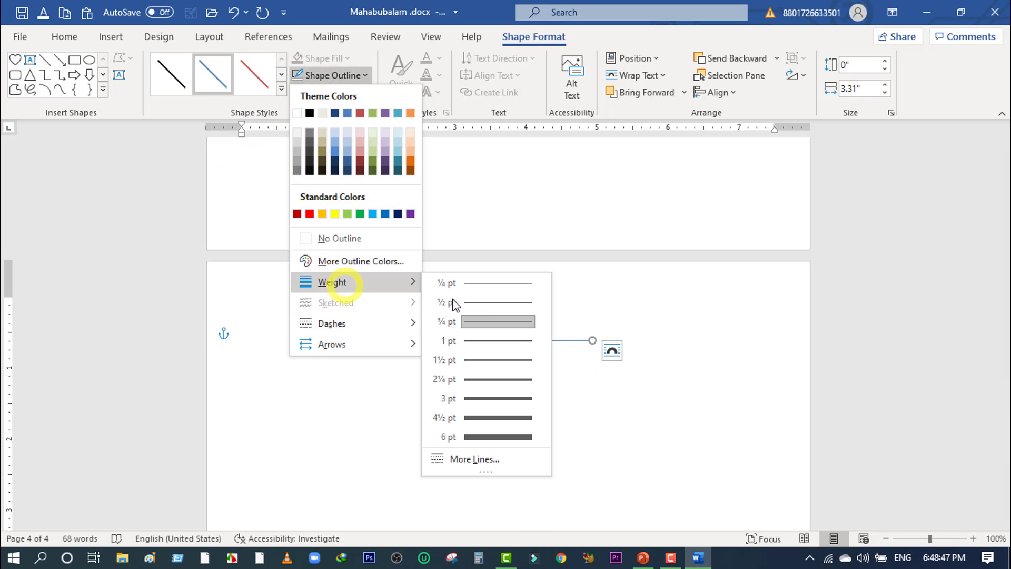
left_click(507, 417)
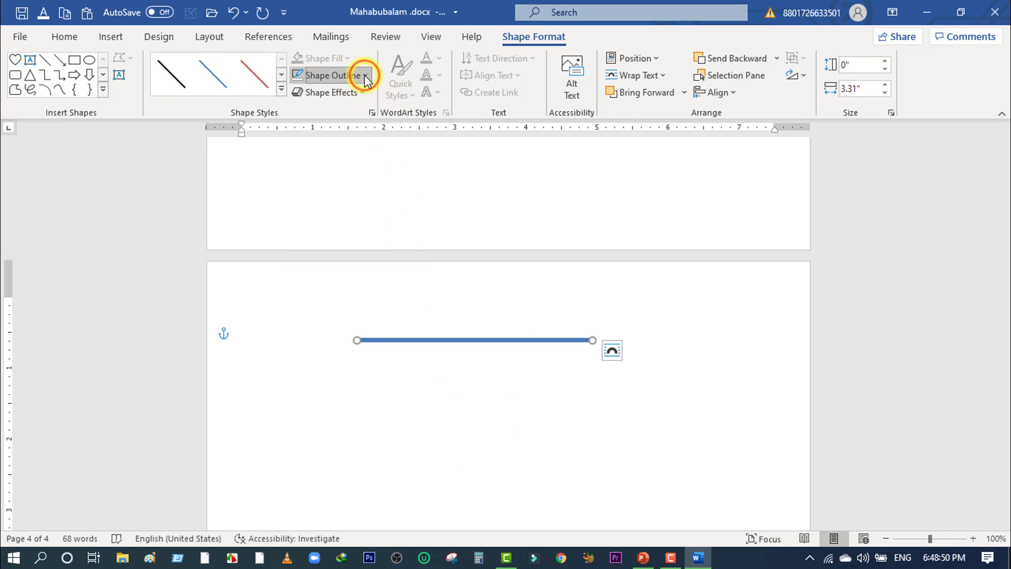
Step: Colour the line red and apply the red dashed preset line style
left_click(365, 76)
left_click(311, 215)
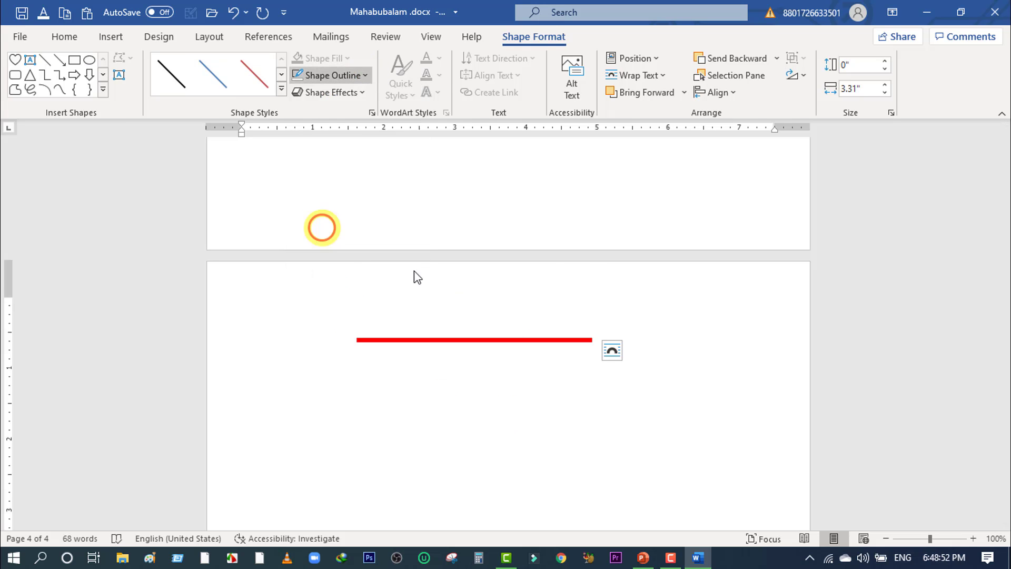
left_click(282, 93)
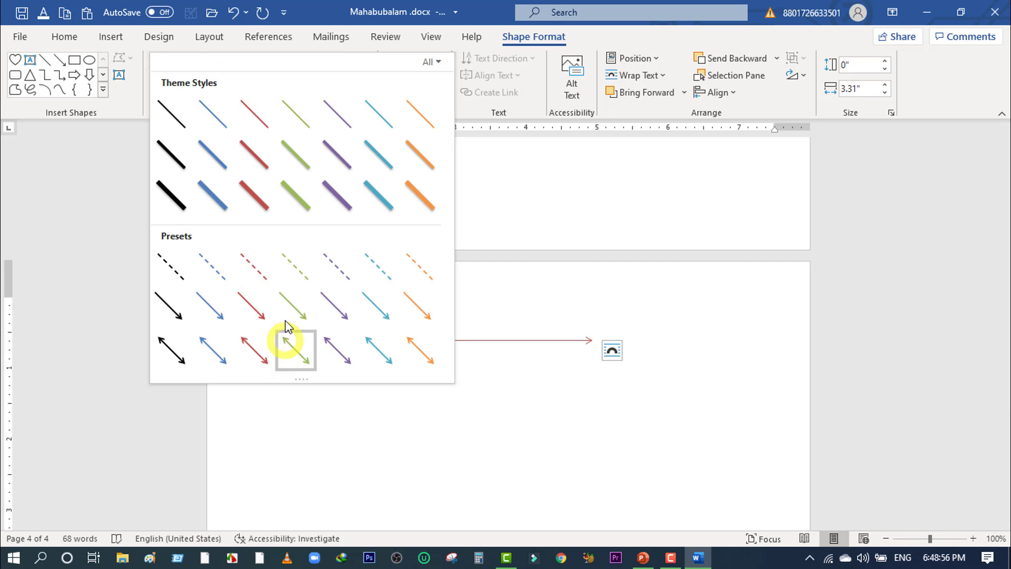
left_click(261, 275)
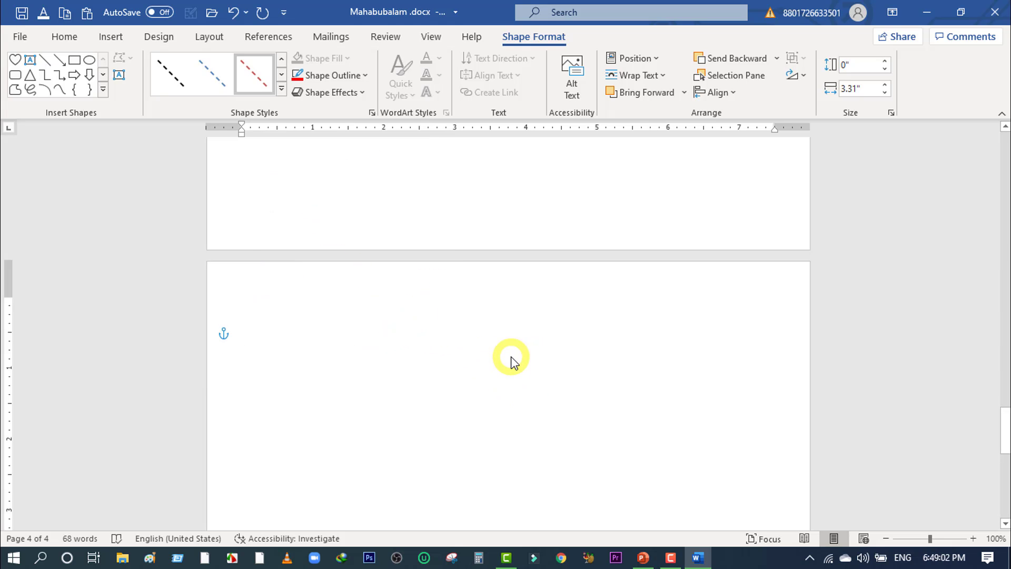
Step: Delete the dashed line and place a small text box on page 4
key("Delete")
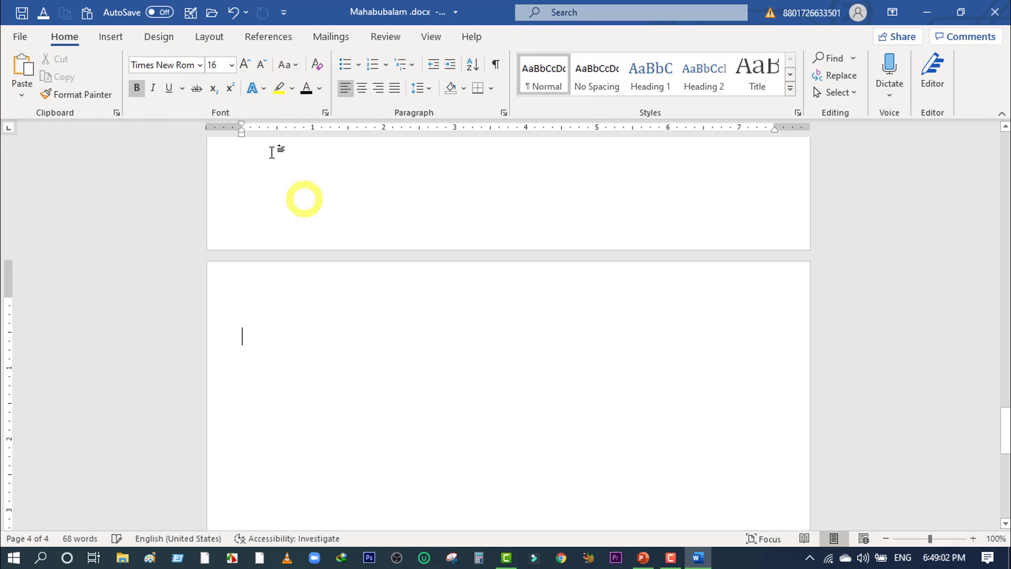
left_click(111, 37)
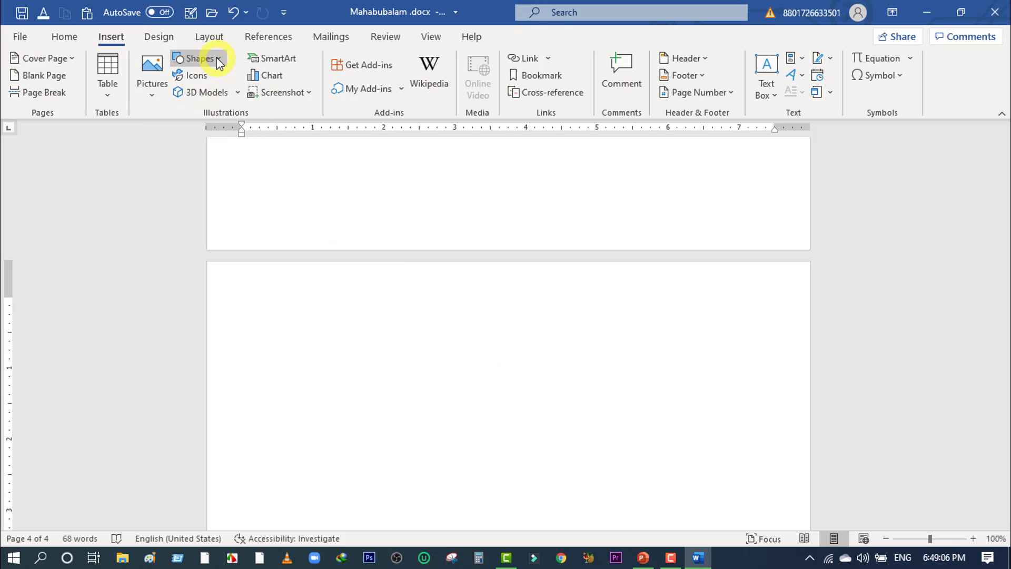
left_click(215, 59)
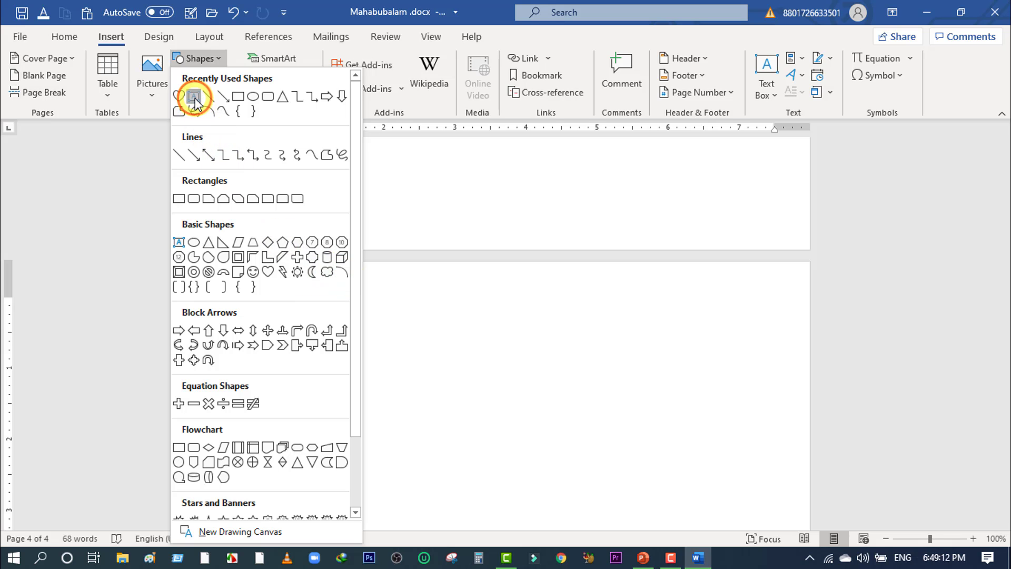
left_click(194, 100)
left_click(462, 352)
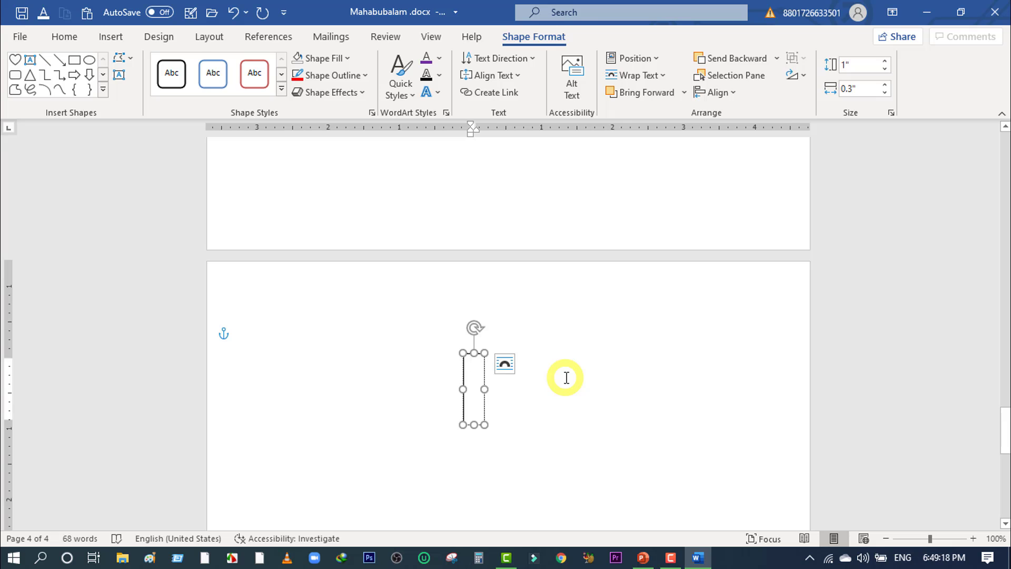
Step: Type the author's name followed by 4H in the text box, restoring its first letter
type("mahab")
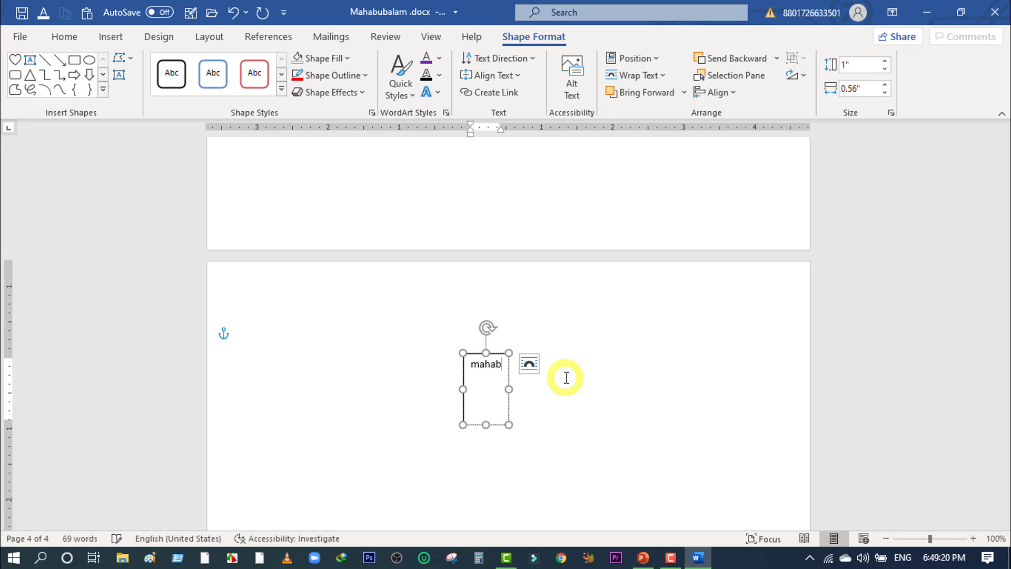
type("ubalam ")
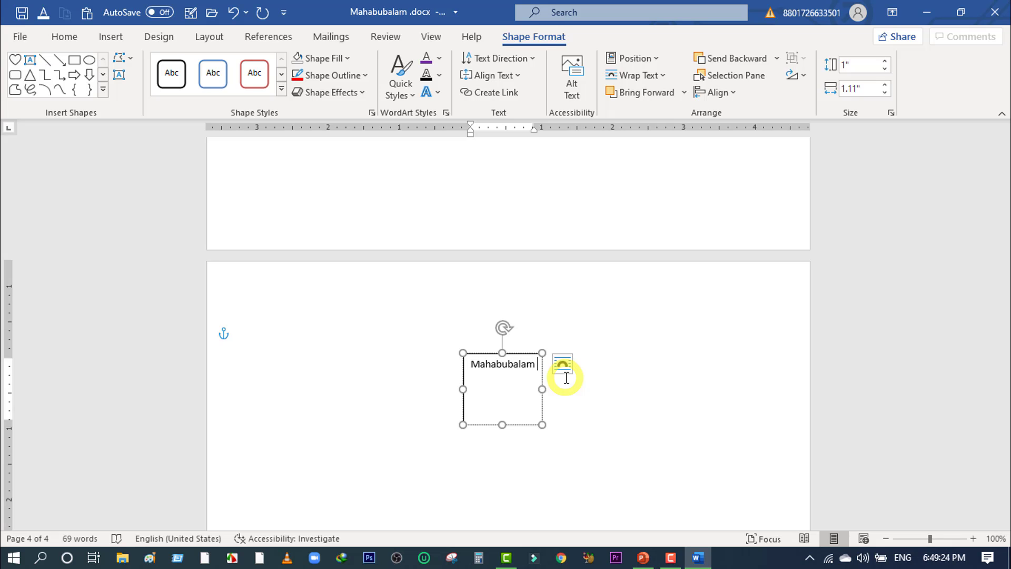
type("4")
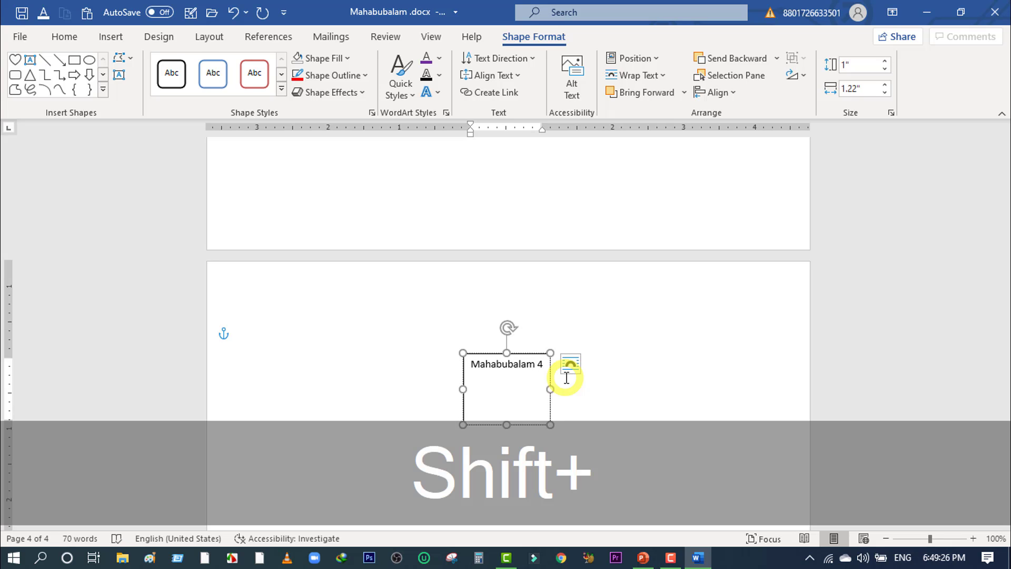
type("H")
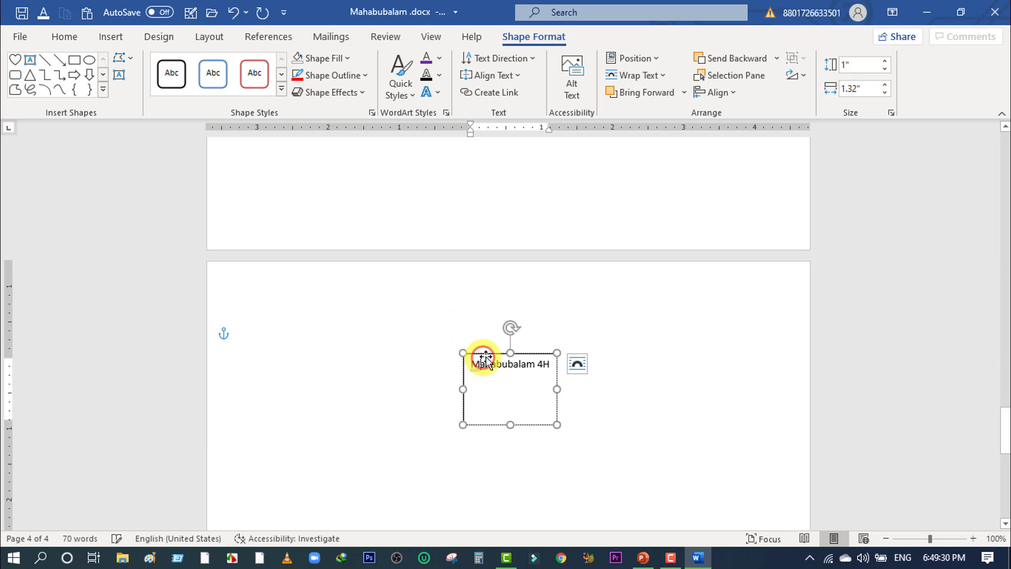
key("BackSpace")
type("m")
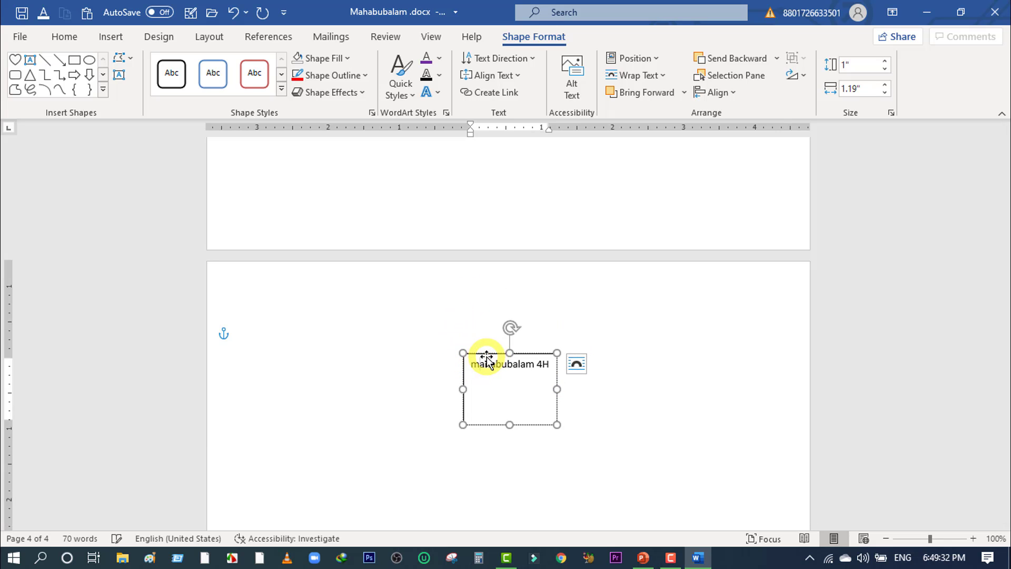
key("BackSpace")
key("BackSpace")
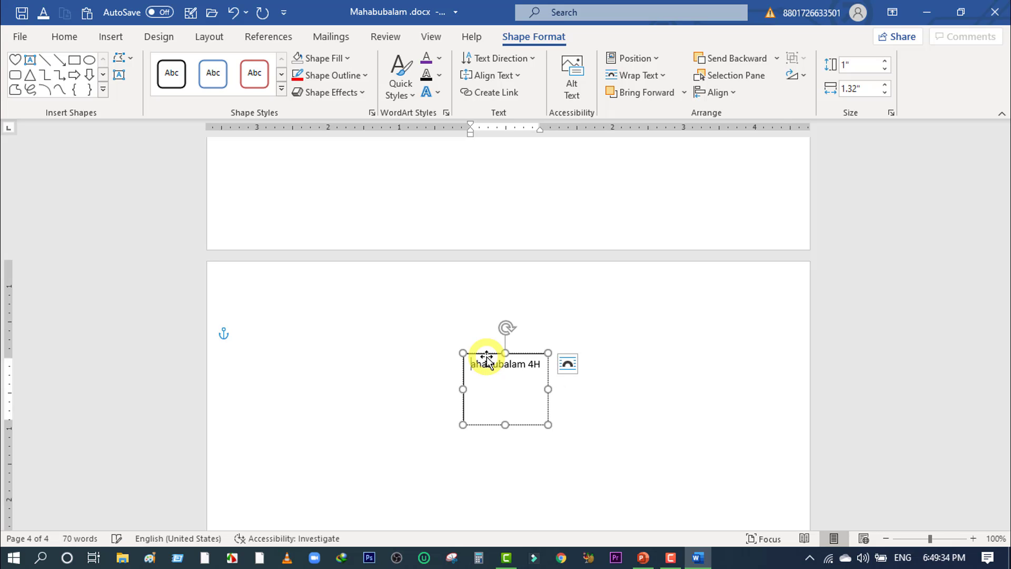
type("m")
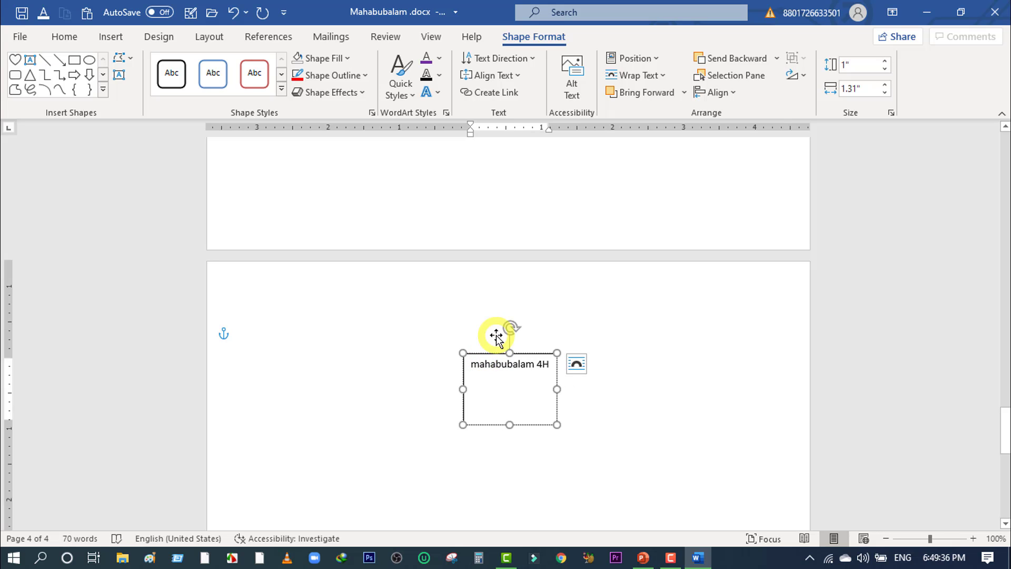
left_click(632, 409)
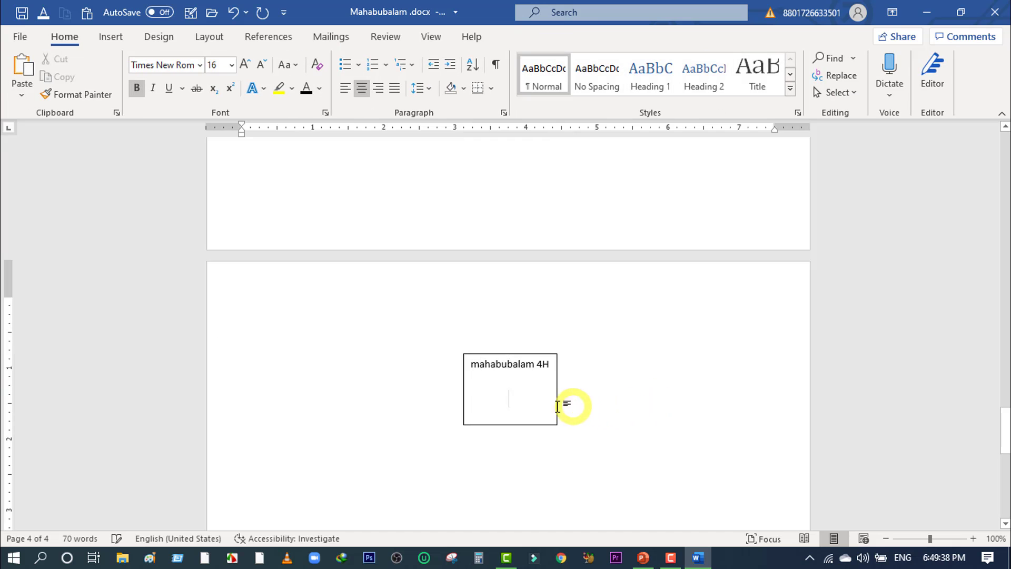
left_click(507, 362)
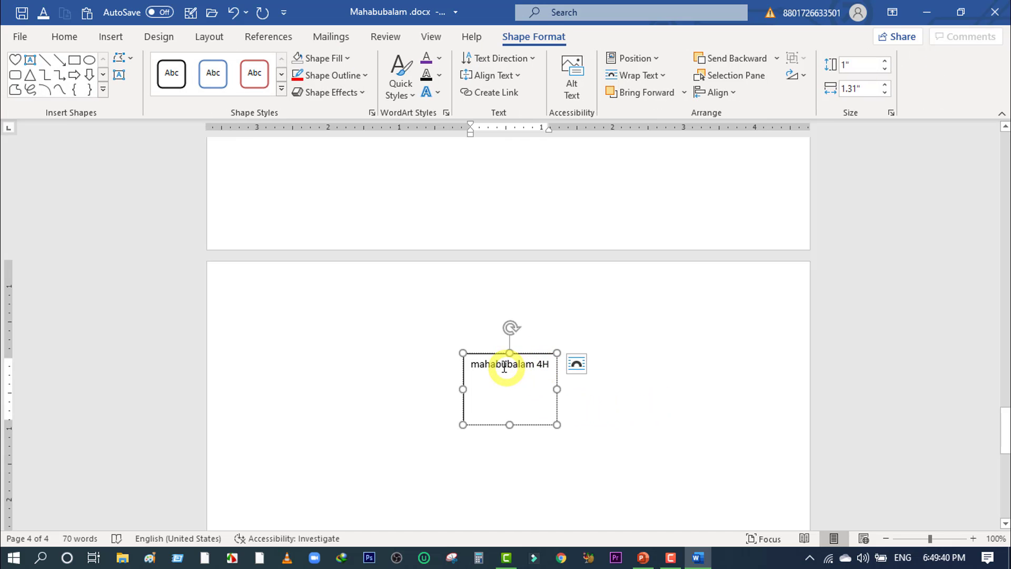
left_click(625, 424)
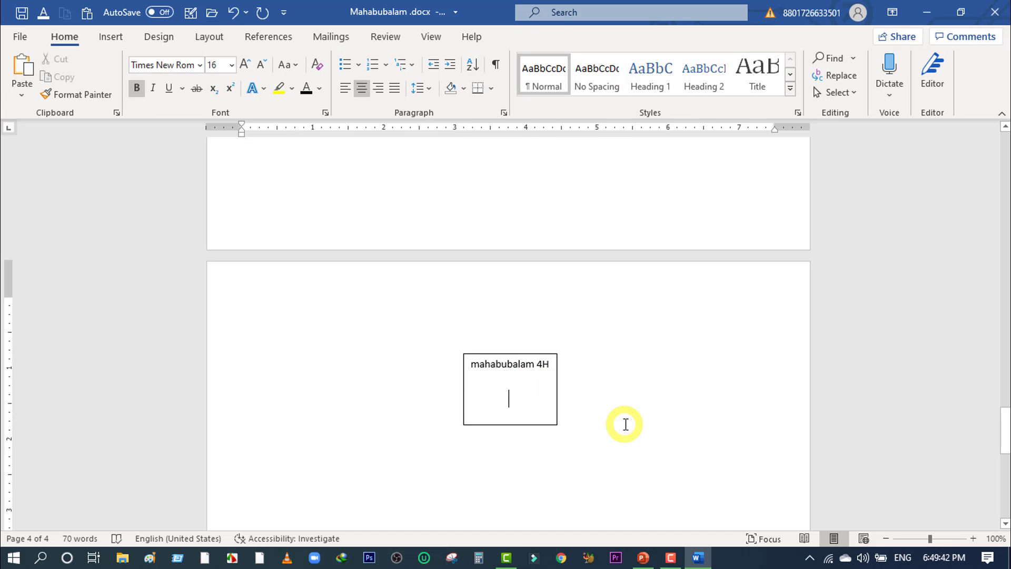
left_click(495, 353)
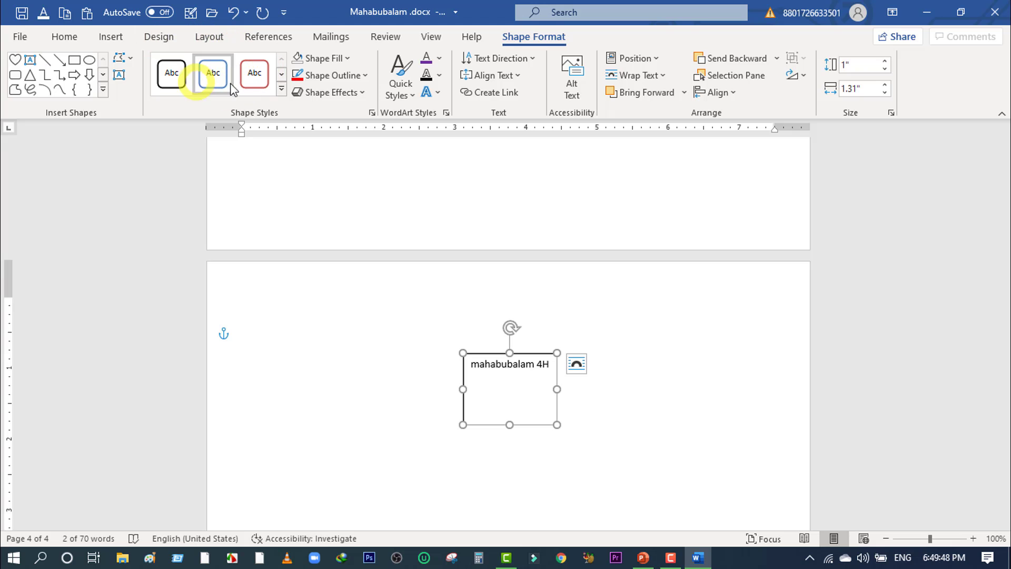
left_click(109, 42)
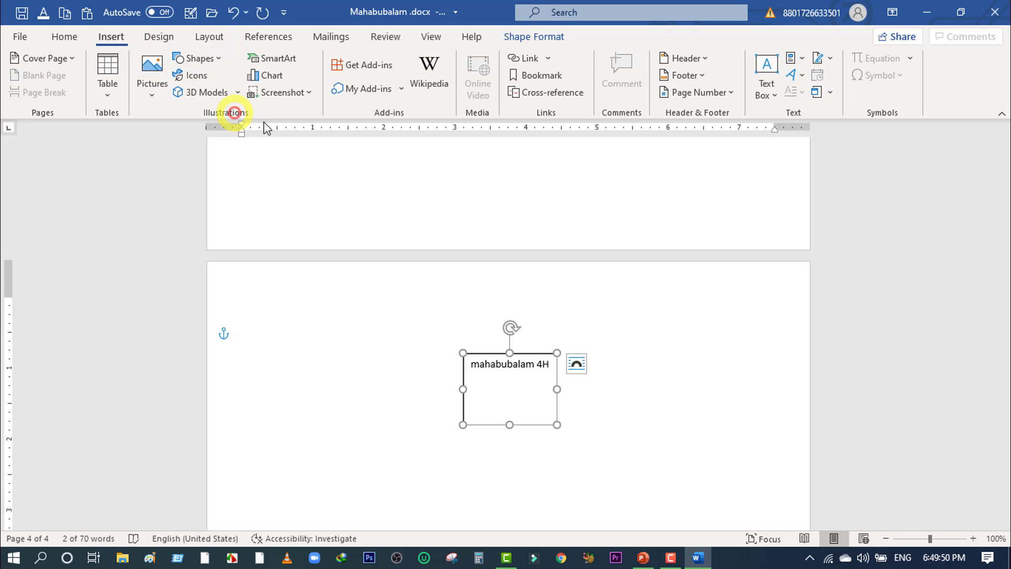
left_click(205, 58)
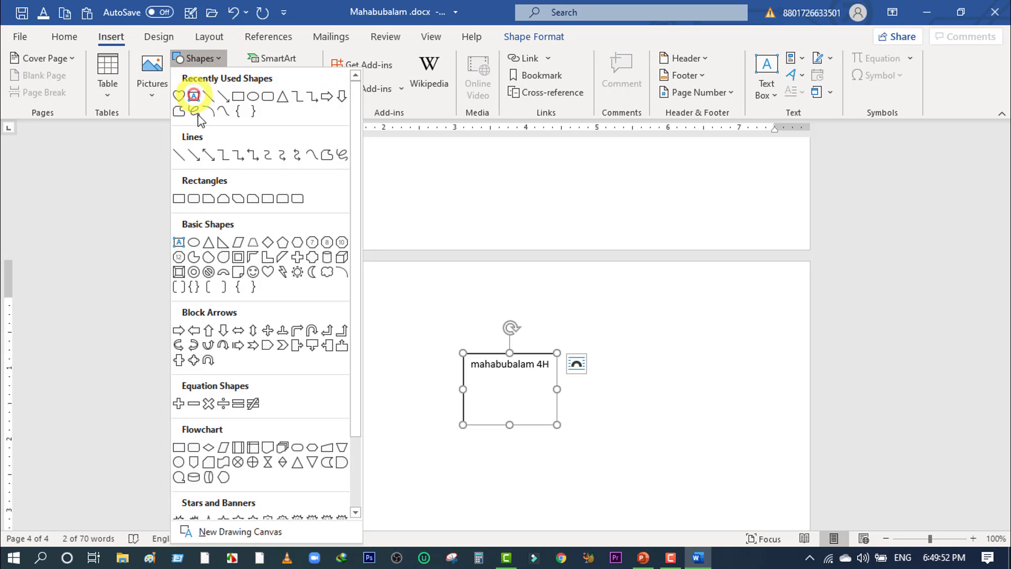
key("Escape")
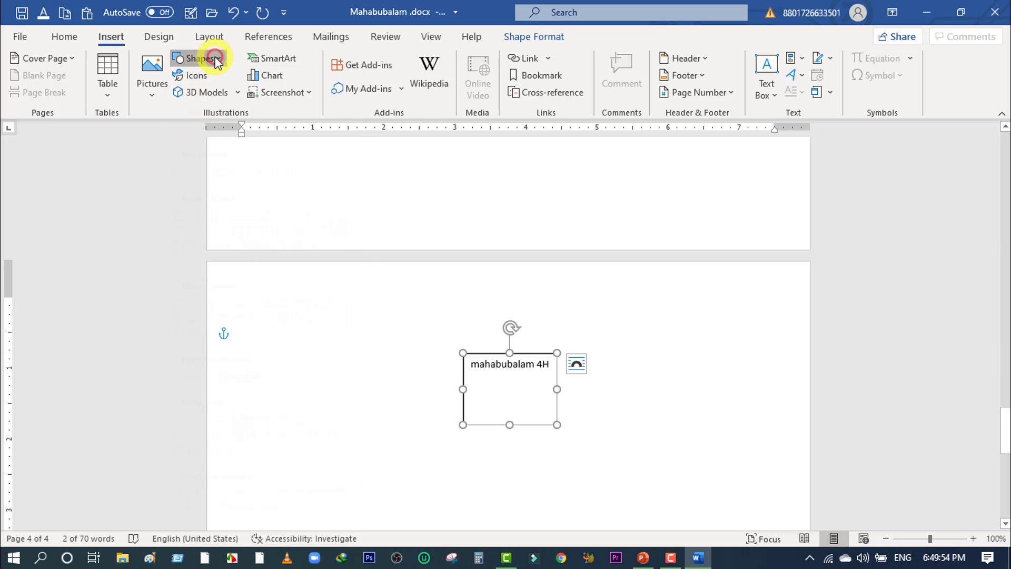
left_click(213, 59)
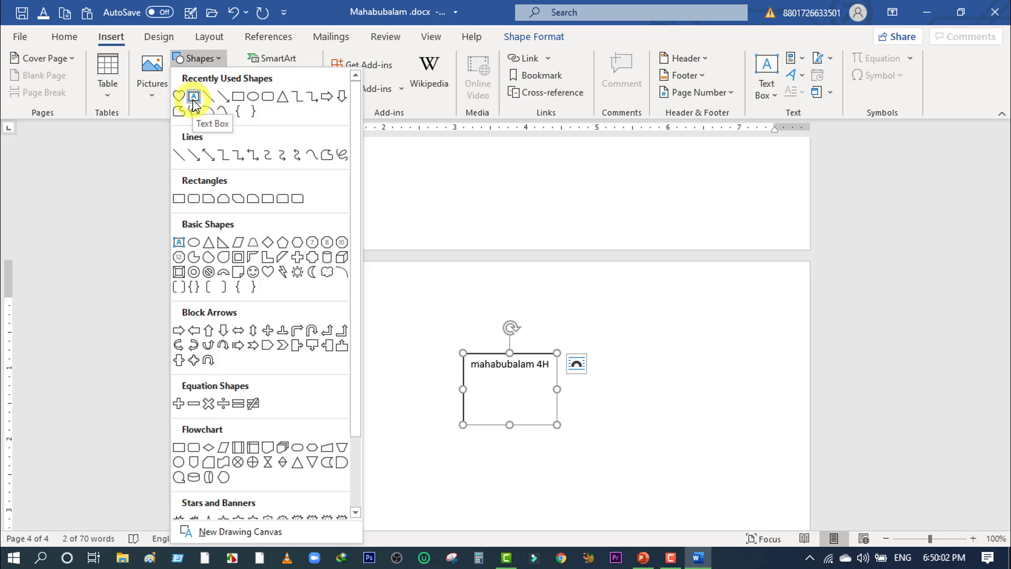
left_click(615, 403)
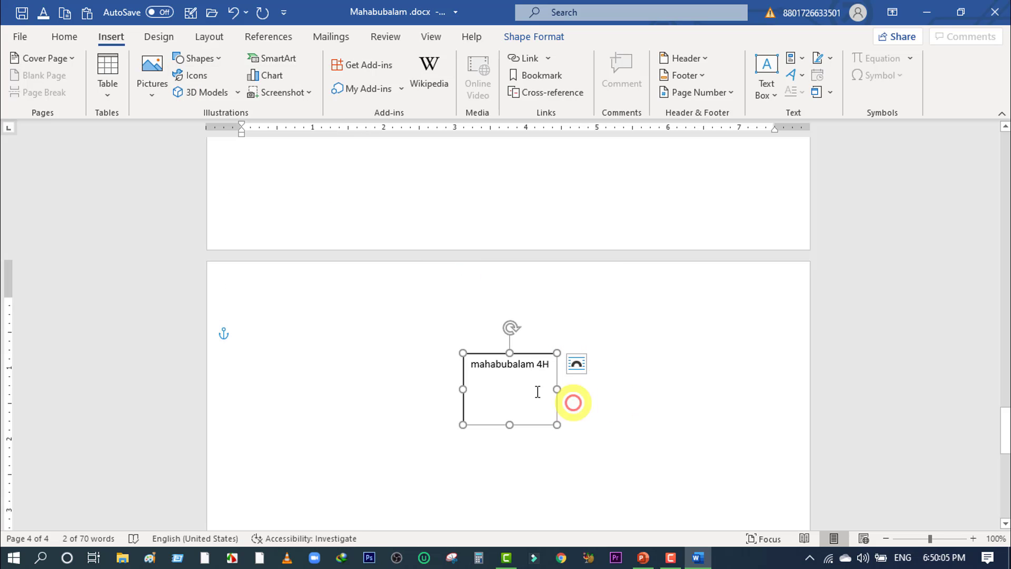
left_click(630, 388)
left_click(506, 380)
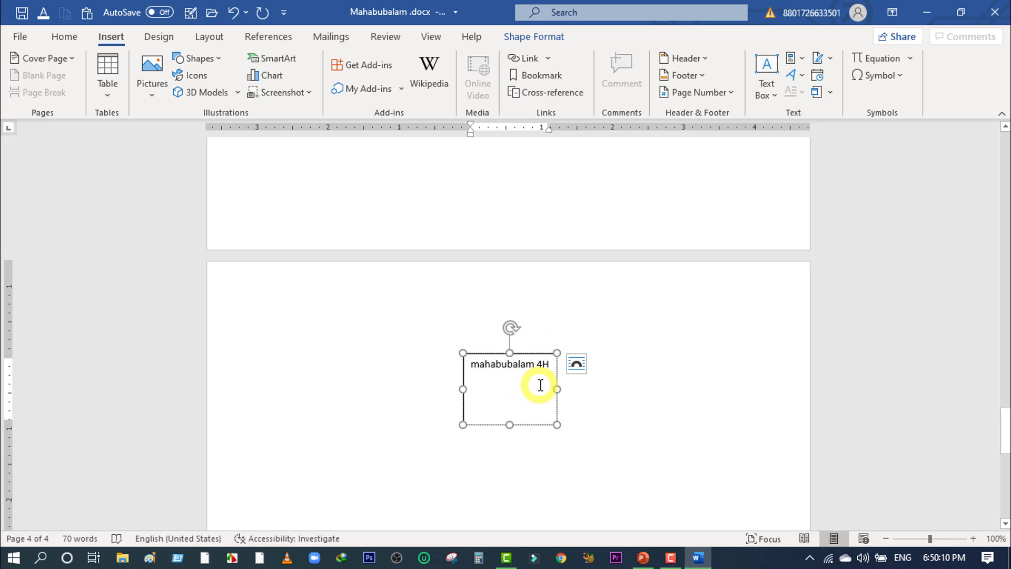
left_click(556, 424)
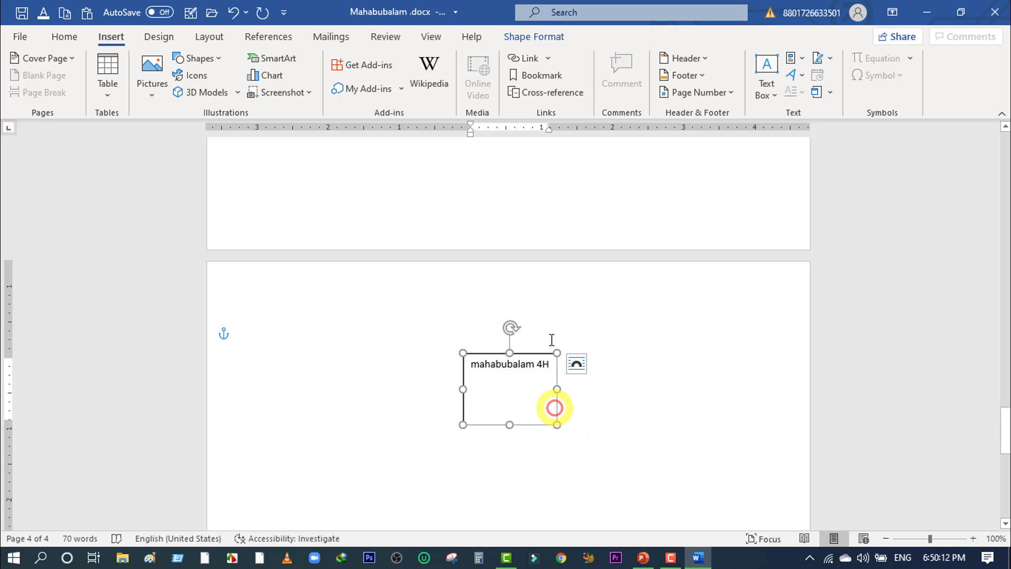
left_click(530, 38)
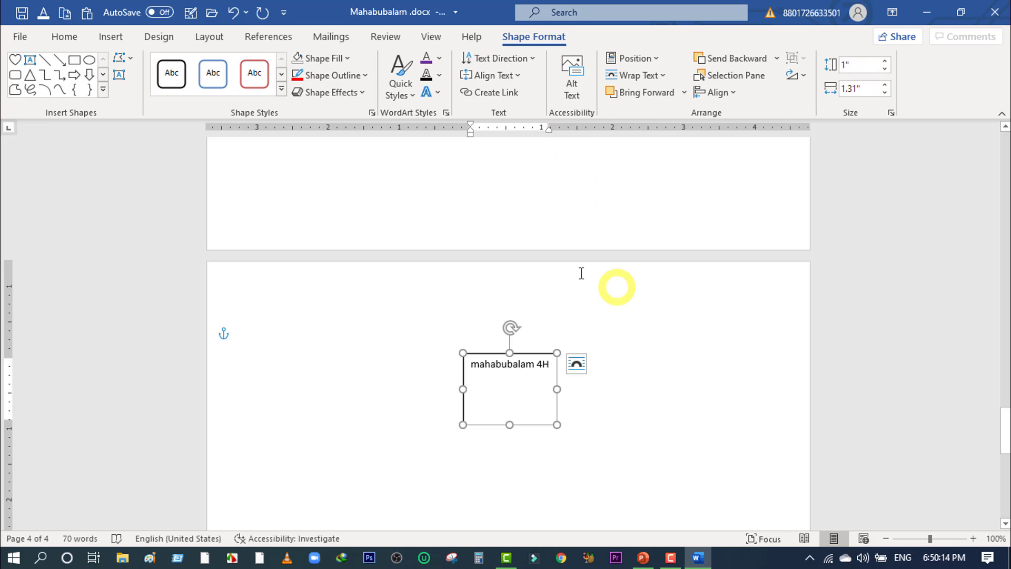
Step: Fill the text box yellow, try the red-outline style, then set No Outline
left_click(347, 58)
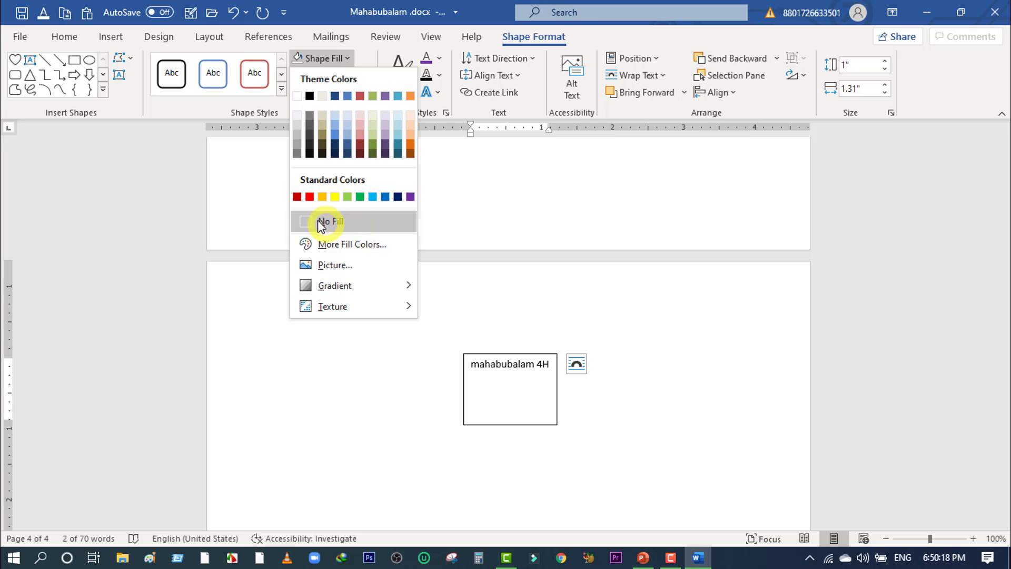
left_click(335, 198)
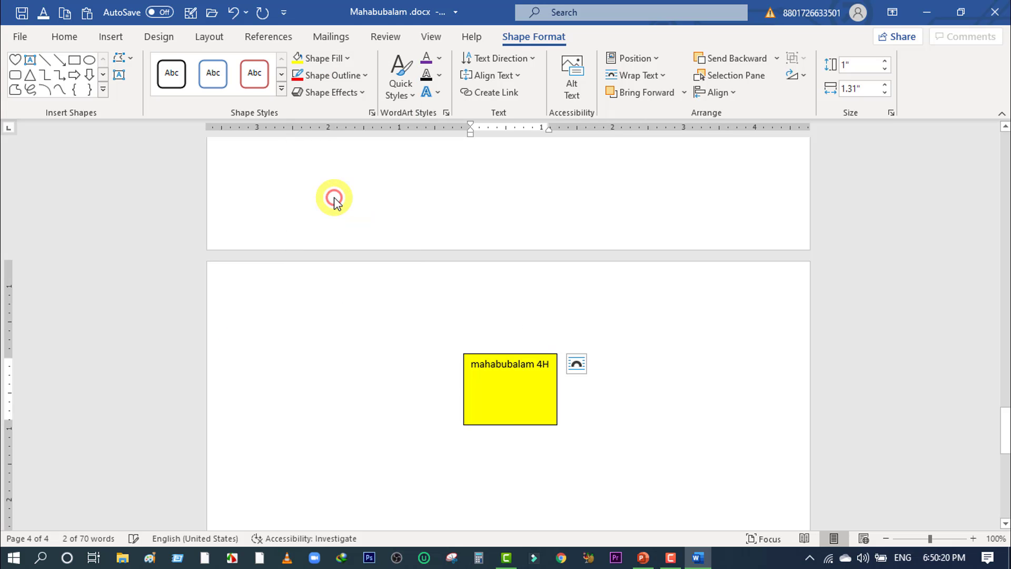
left_click(252, 74)
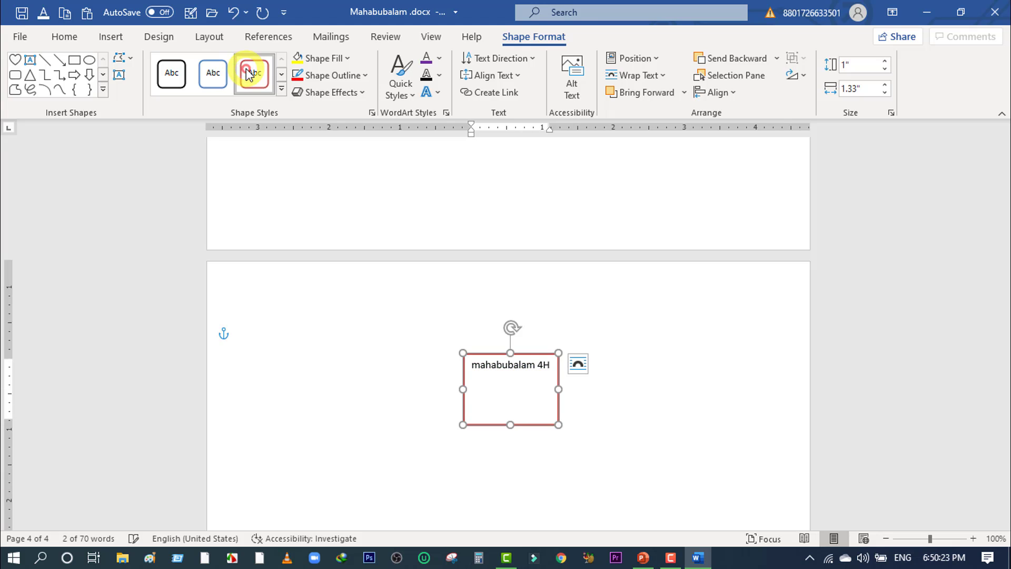
left_click(366, 77)
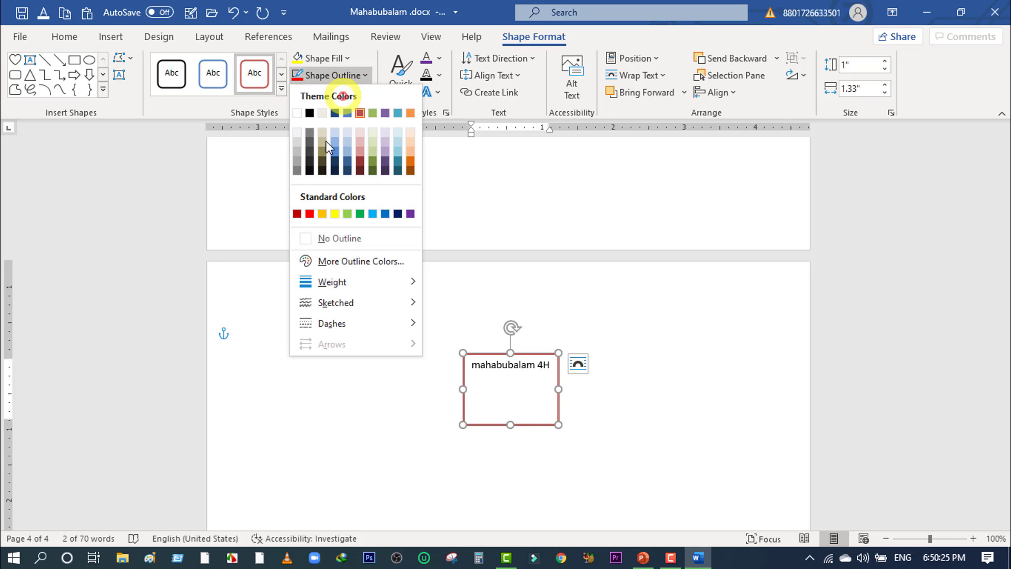
left_click(301, 236)
Step: Select the whole text box and delete it
left_click(652, 392)
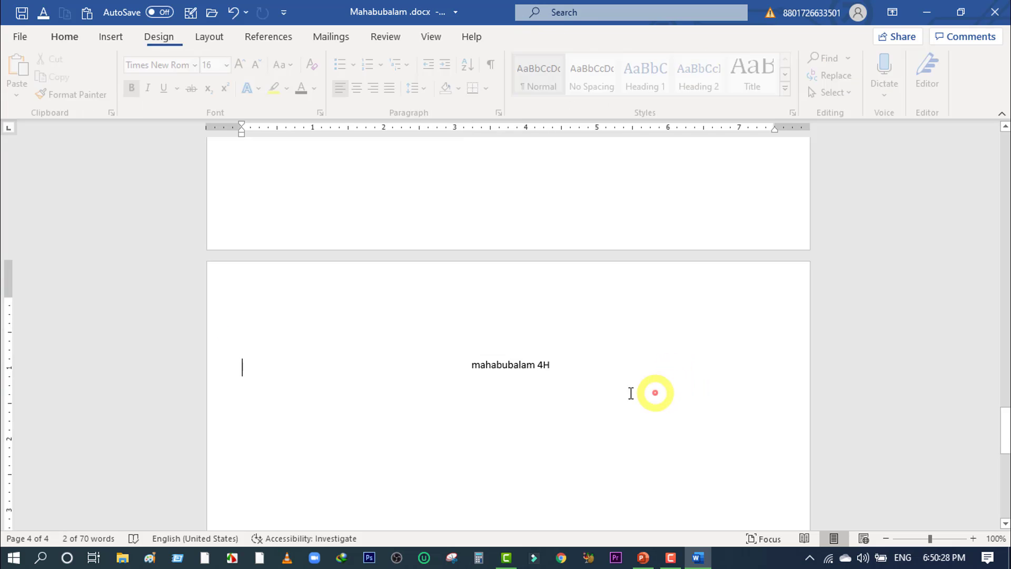
left_click(501, 363)
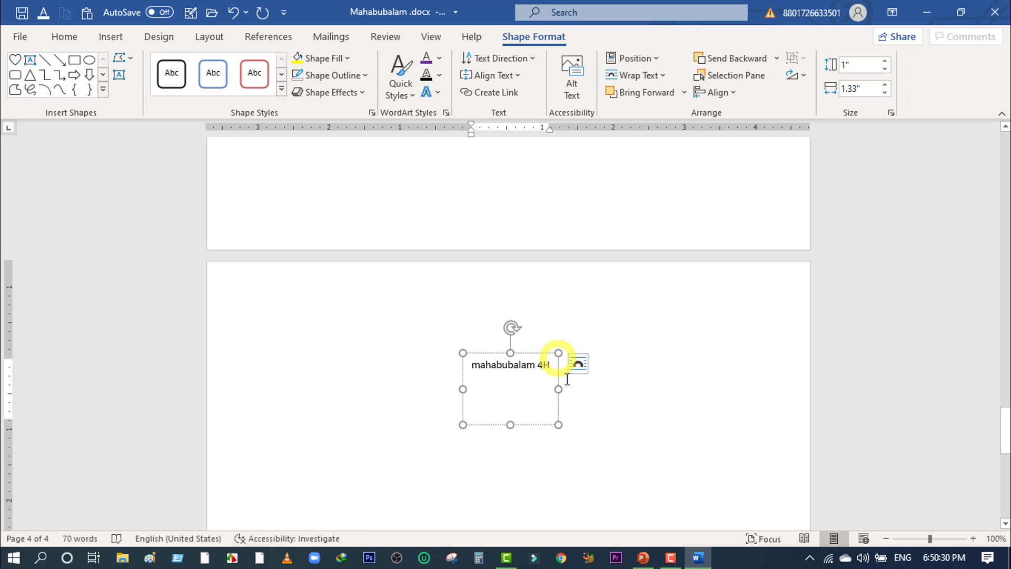
left_click(660, 304)
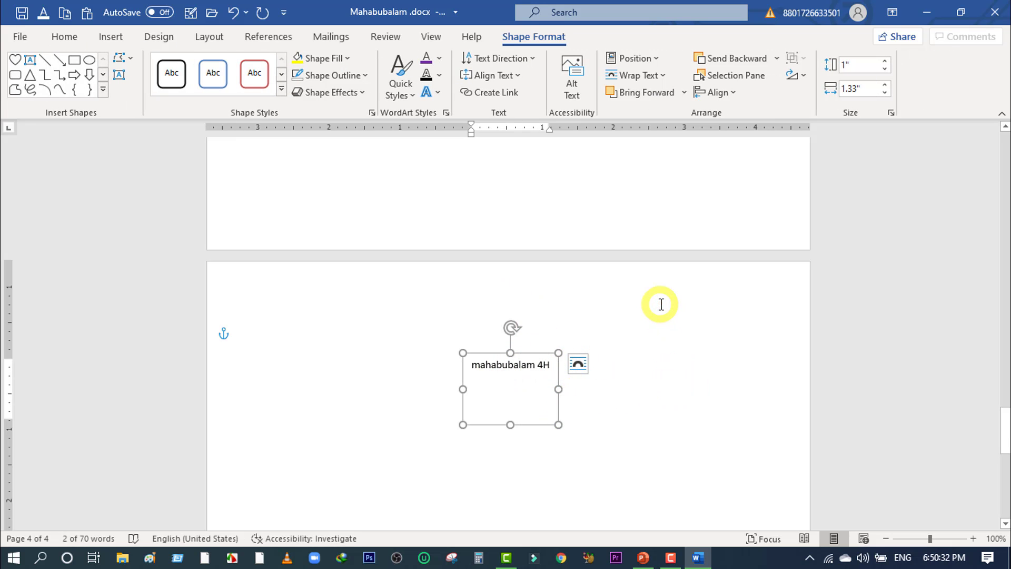
key("Delete")
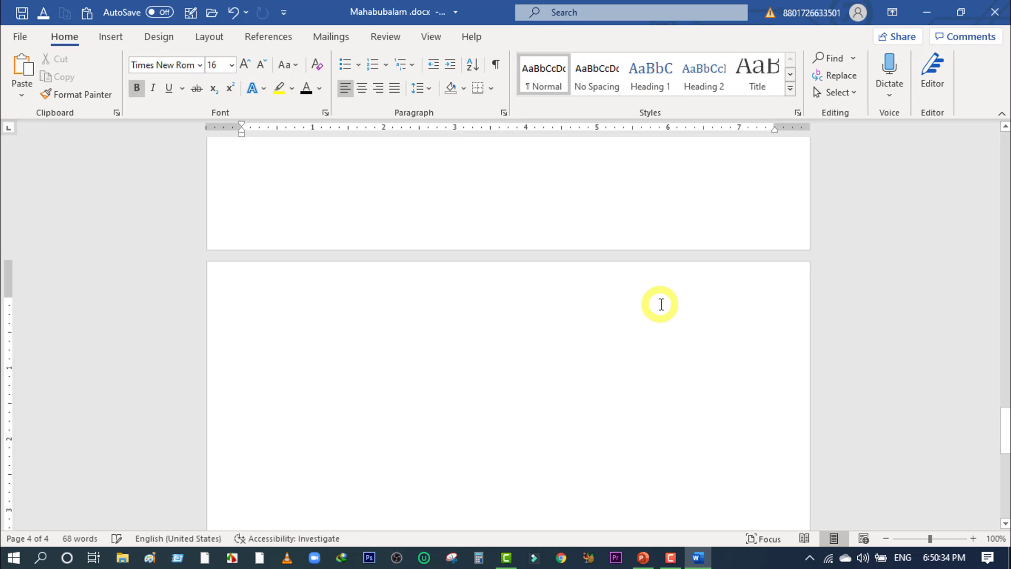
Step: Browse the Insert Shapes gallery without inserting anything, then open the Icons library
left_click(108, 38)
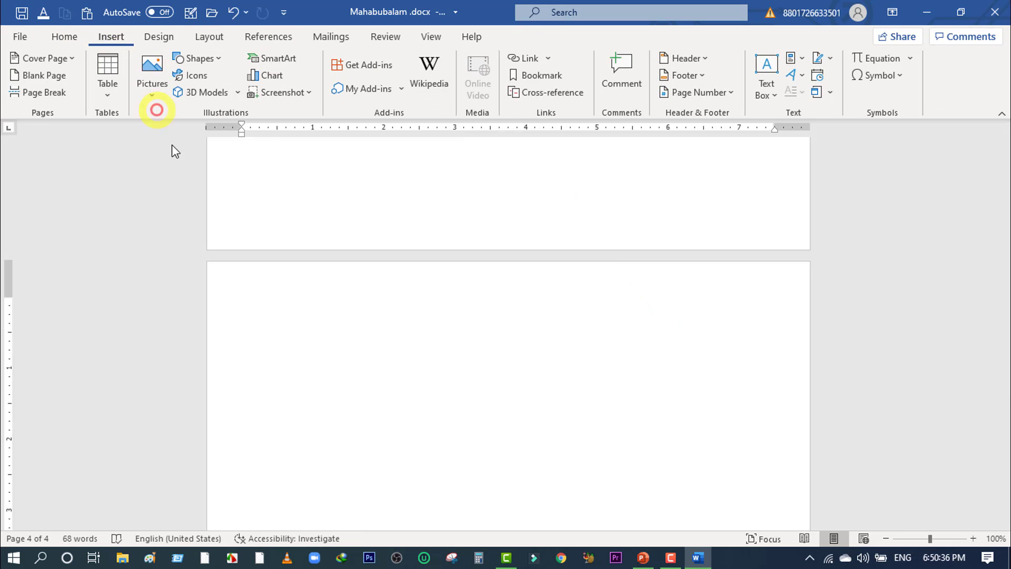
left_click(219, 59)
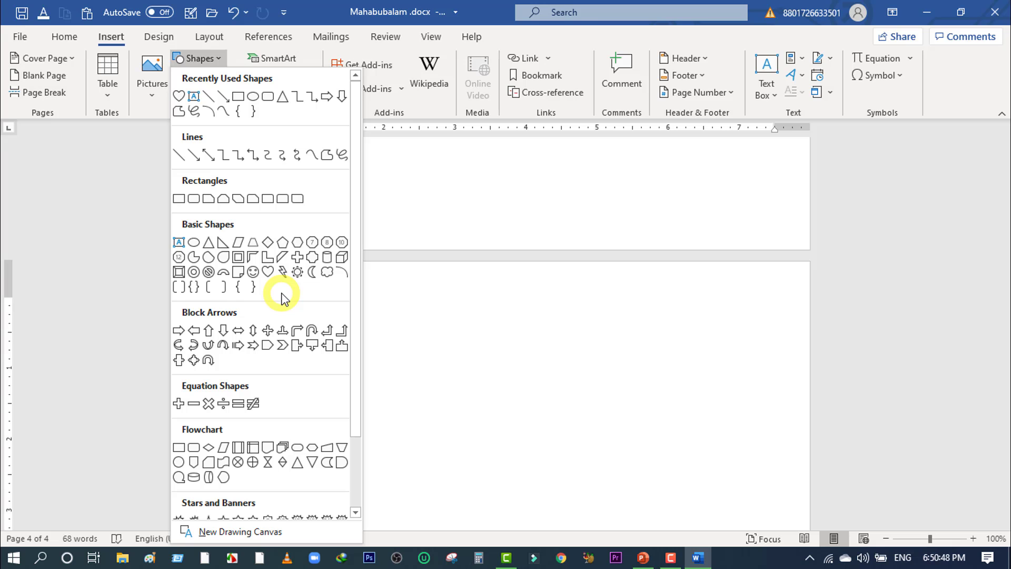
scroll(283, 298, "down", 2)
scroll(283, 305, "up", 2)
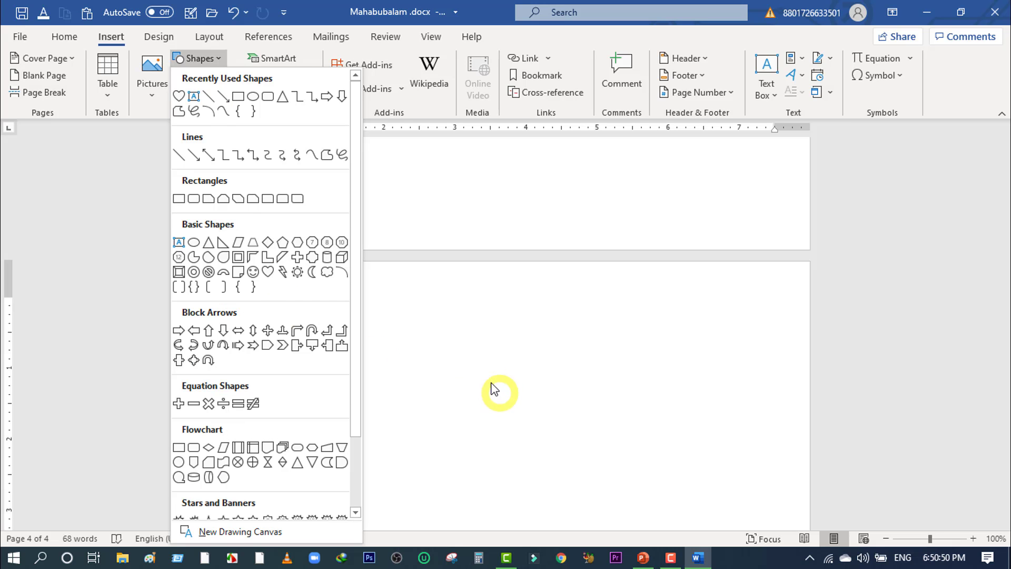
left_click(359, 230)
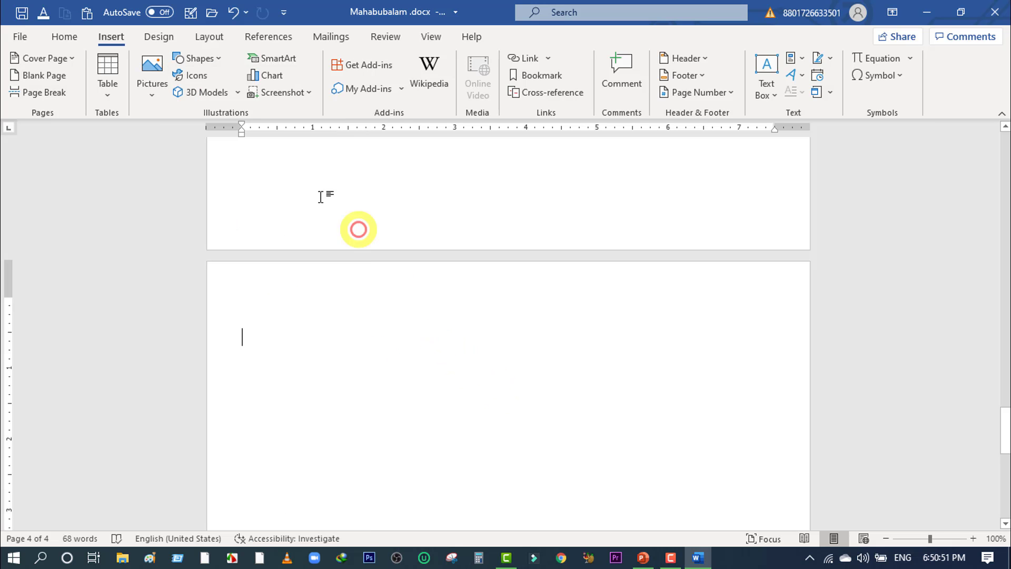
left_click(202, 78)
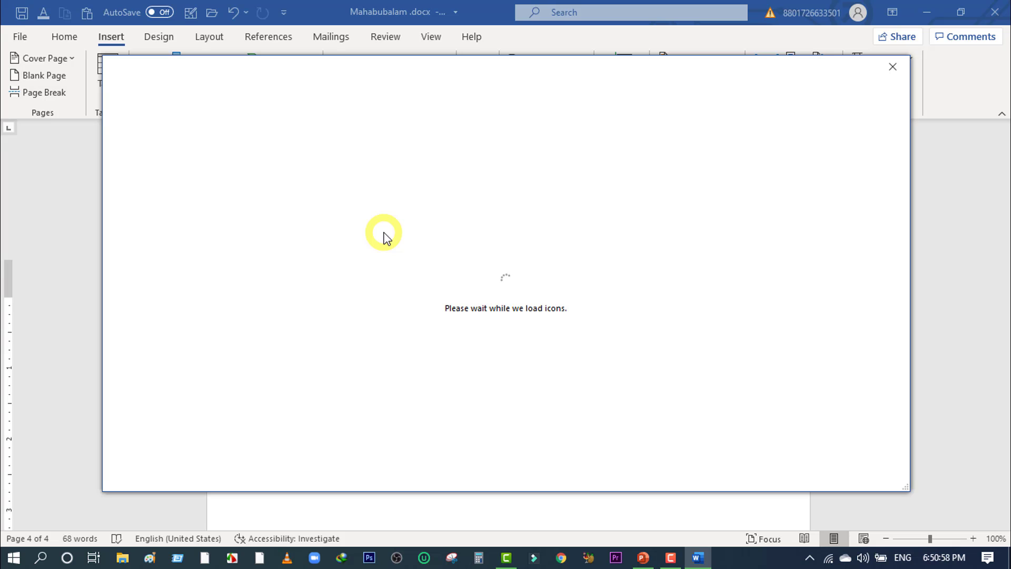
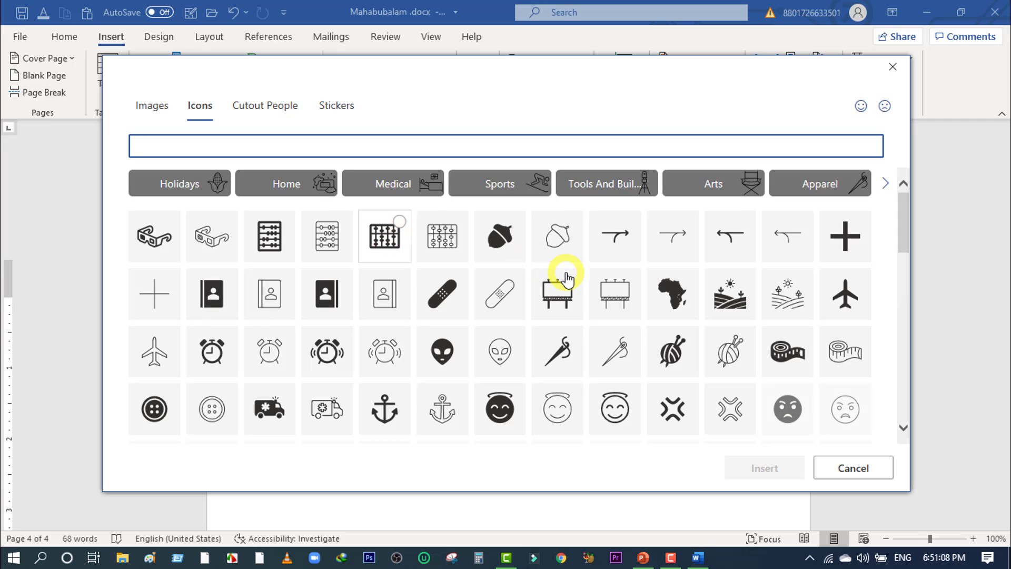
Step: Find the bamboo icon in the Icons library and insert it at 1" by 1" on page 4
scroll(567, 277, "down", 5)
scroll(565, 276, "down", 2)
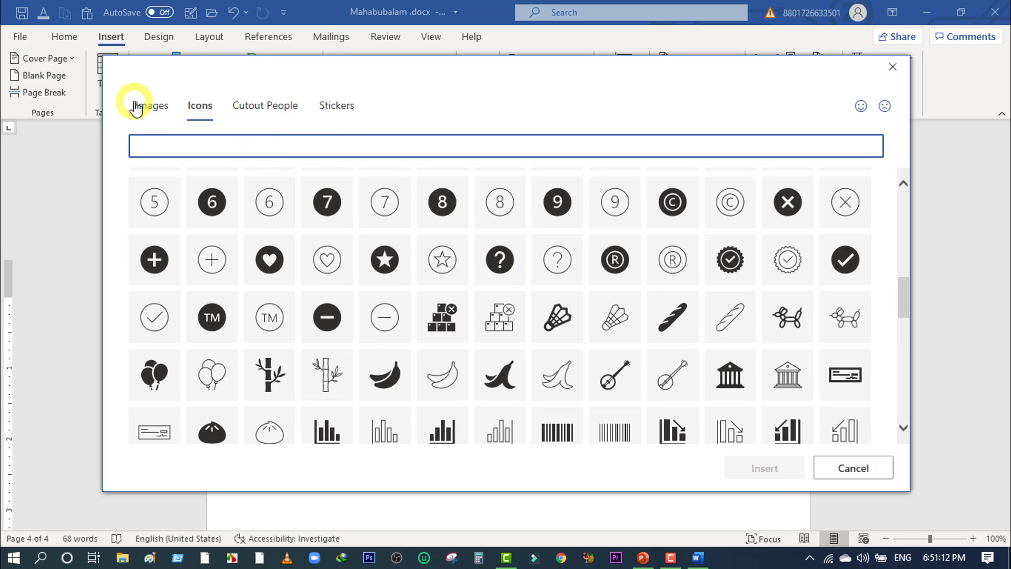
left_click(214, 112)
scroll(498, 295, "down", 5)
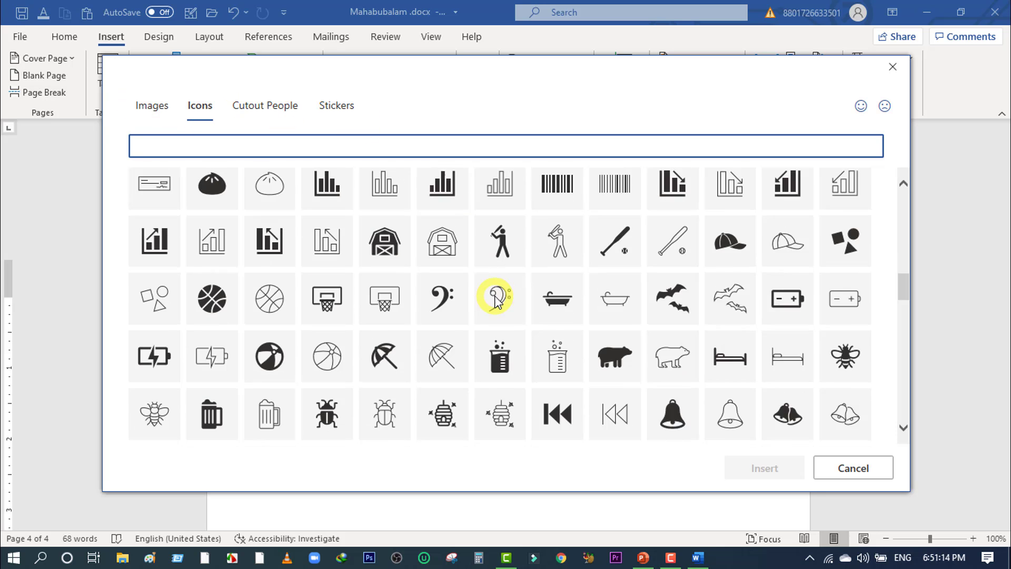
scroll(520, 384, "down", 5)
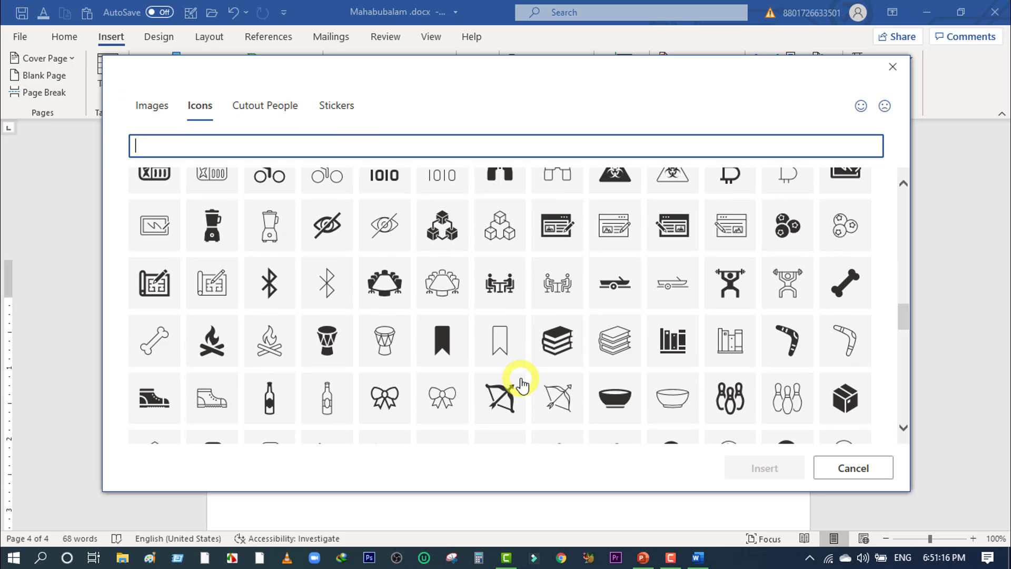
scroll(518, 380, "down", 3)
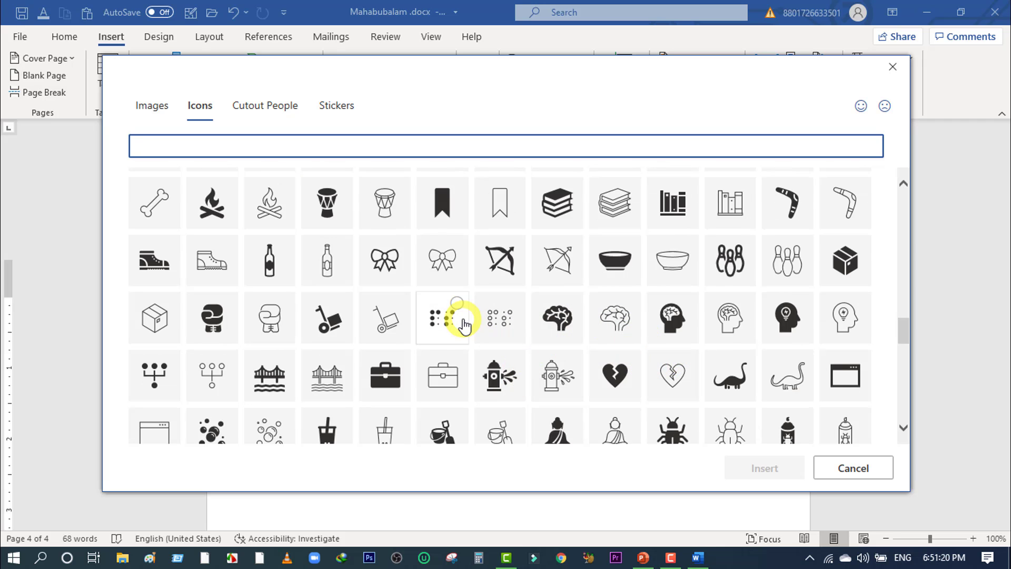
scroll(463, 324, "up", 4)
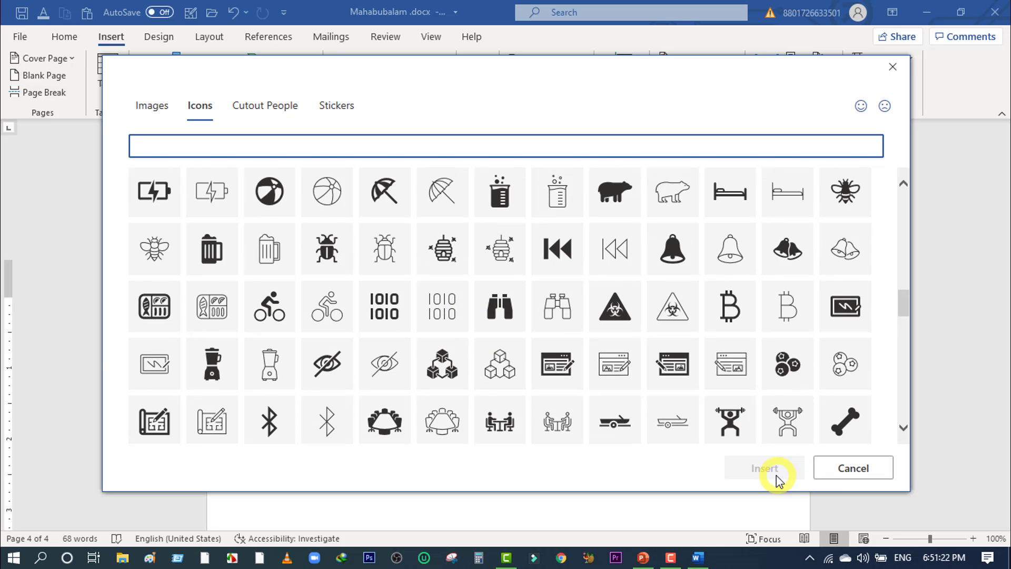
scroll(471, 324, "up", 5)
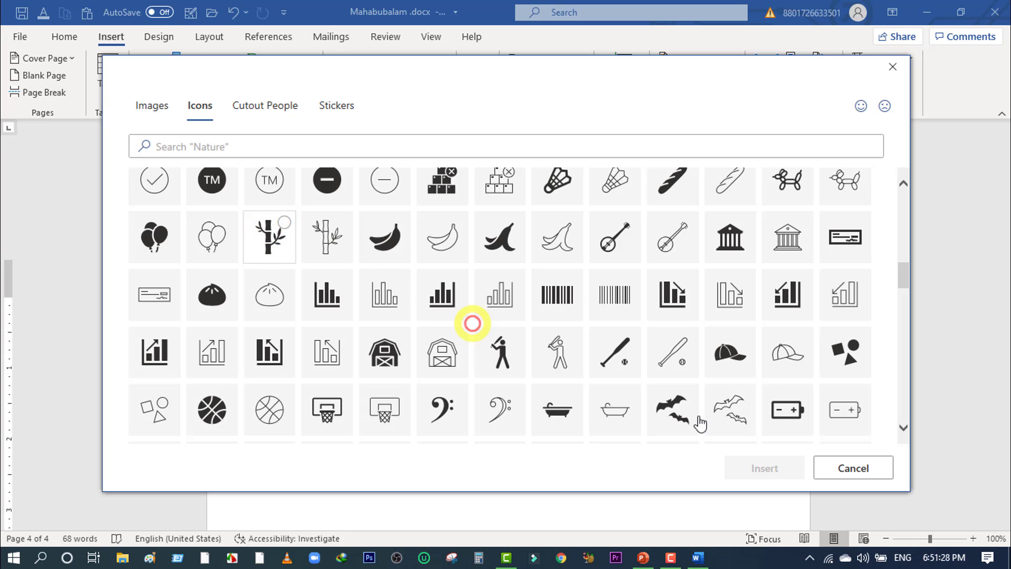
left_click(269, 232)
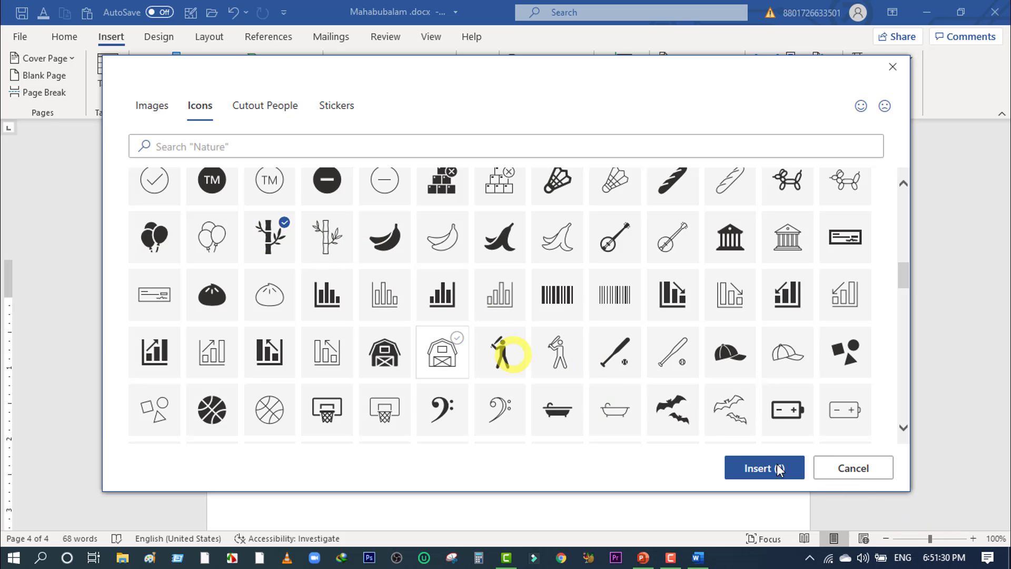
left_click(745, 470)
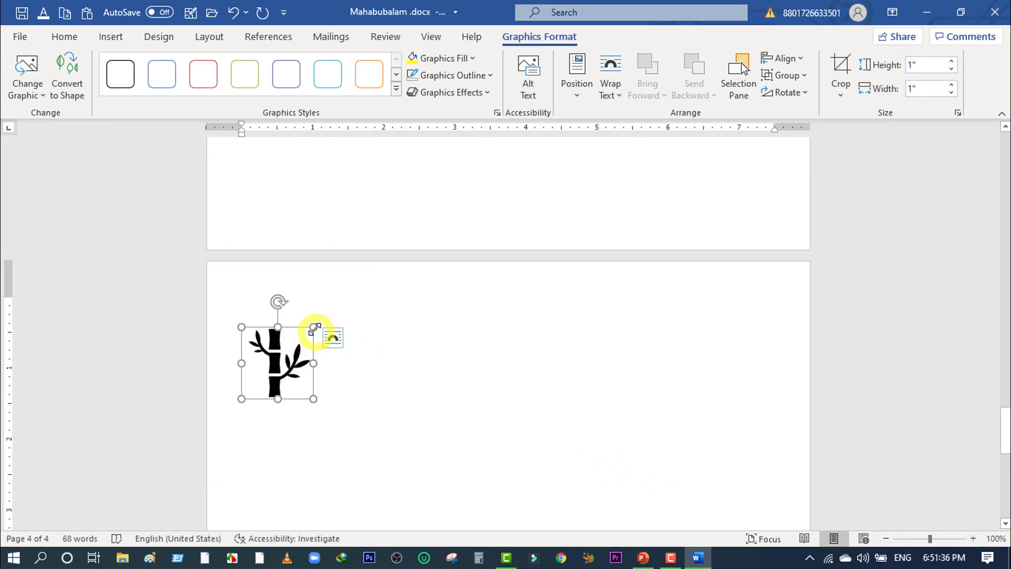
Step: Enlarge the bamboo icon to 2.13" square, then shrink it to 1.49" square
left_click_drag(312, 325, 392, 296)
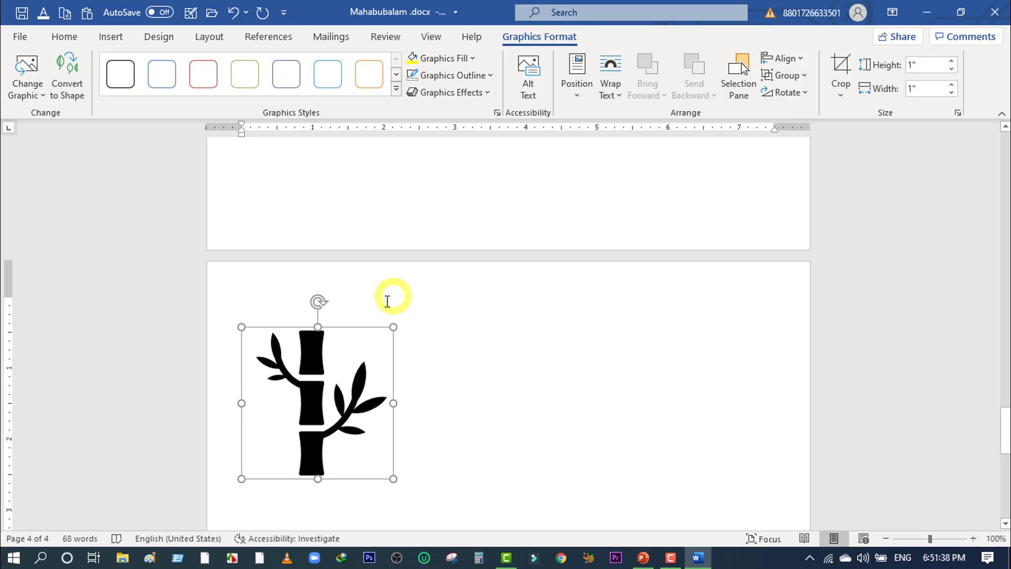
left_click(309, 389)
left_click(417, 404)
left_click(279, 401)
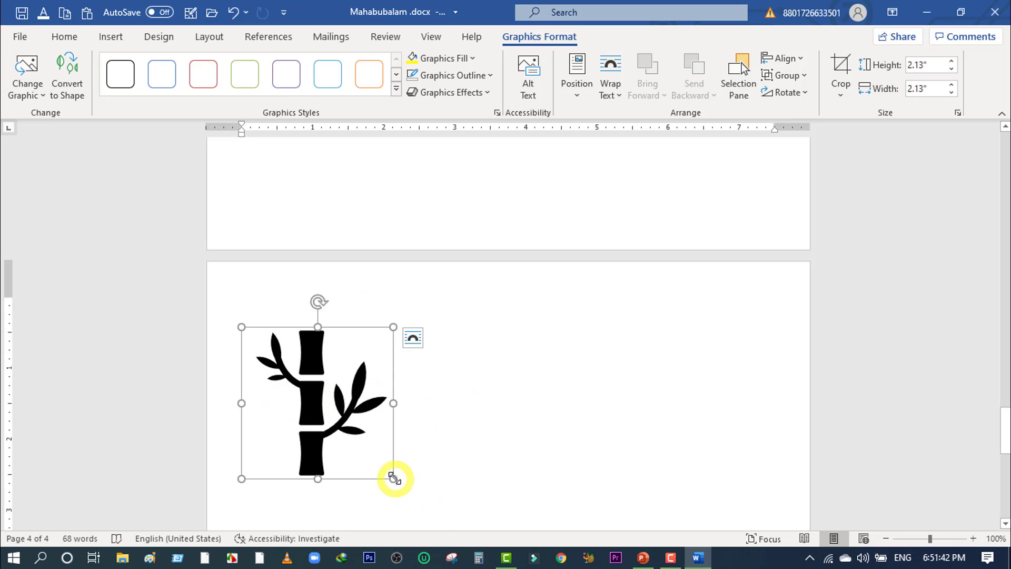
left_click_drag(393, 478, 349, 408)
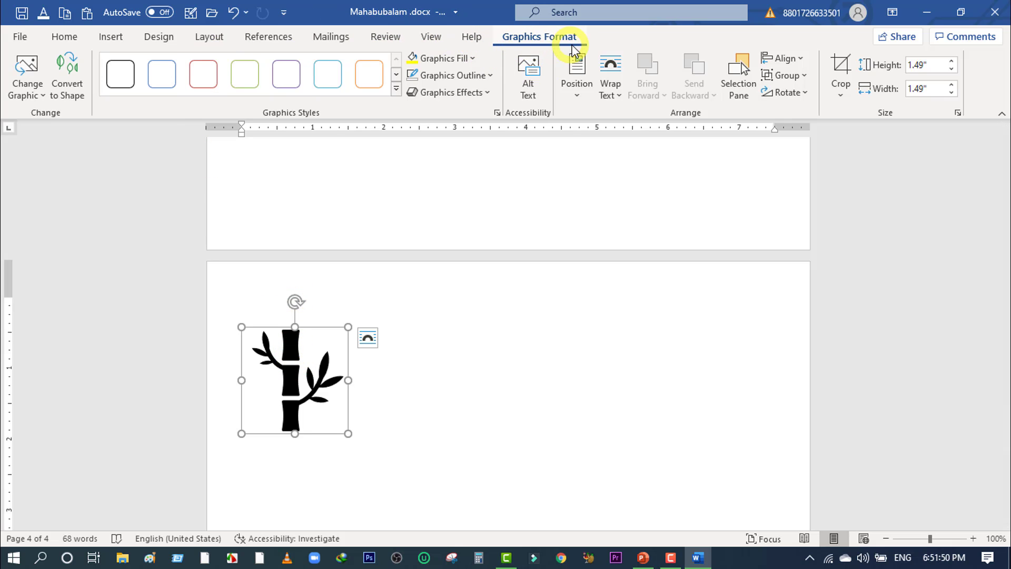
Step: Try light blue, orange and green outline styles, finishing with the black outline graphics style
left_click(336, 71)
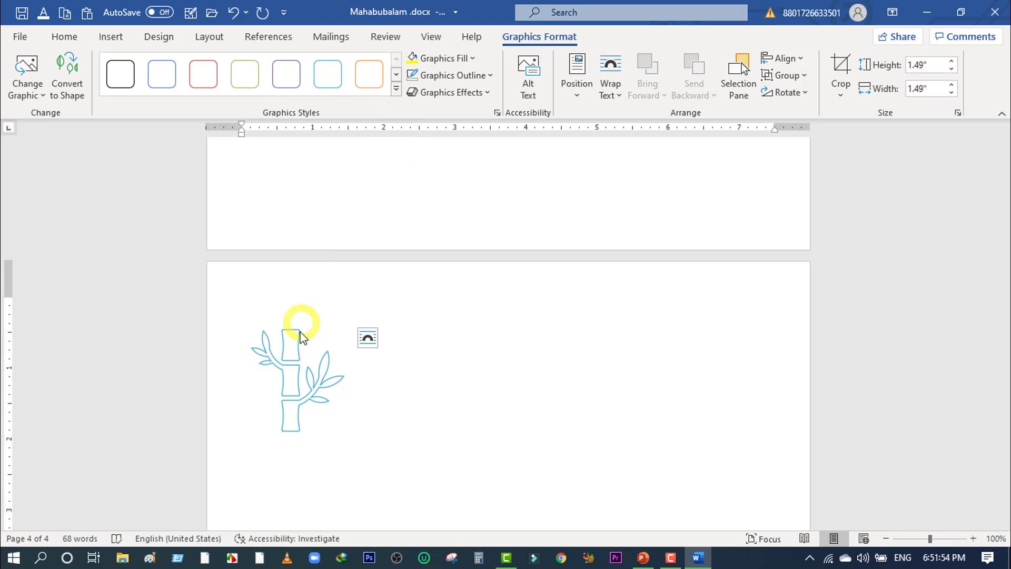
left_click(369, 73)
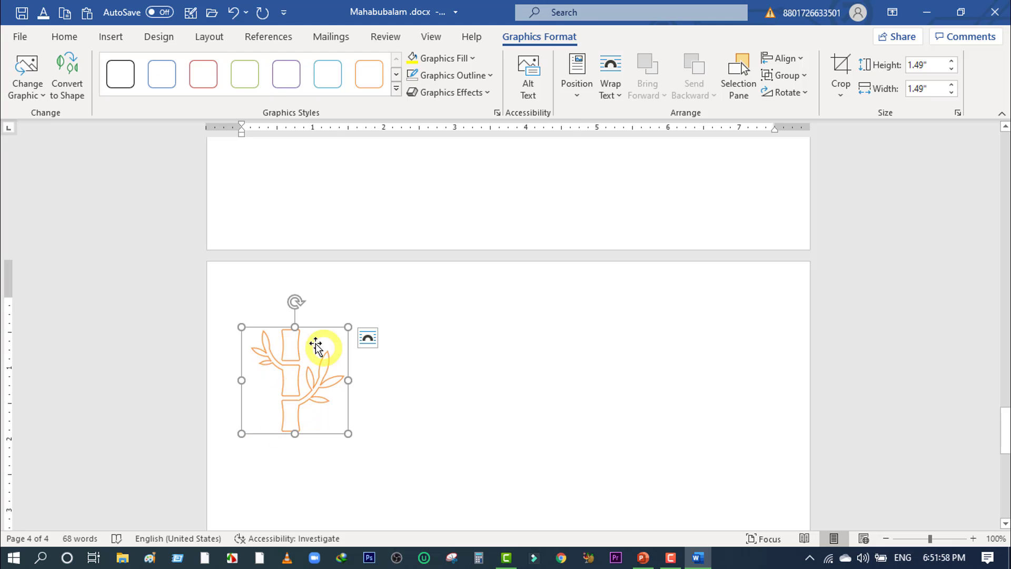
left_click(246, 74)
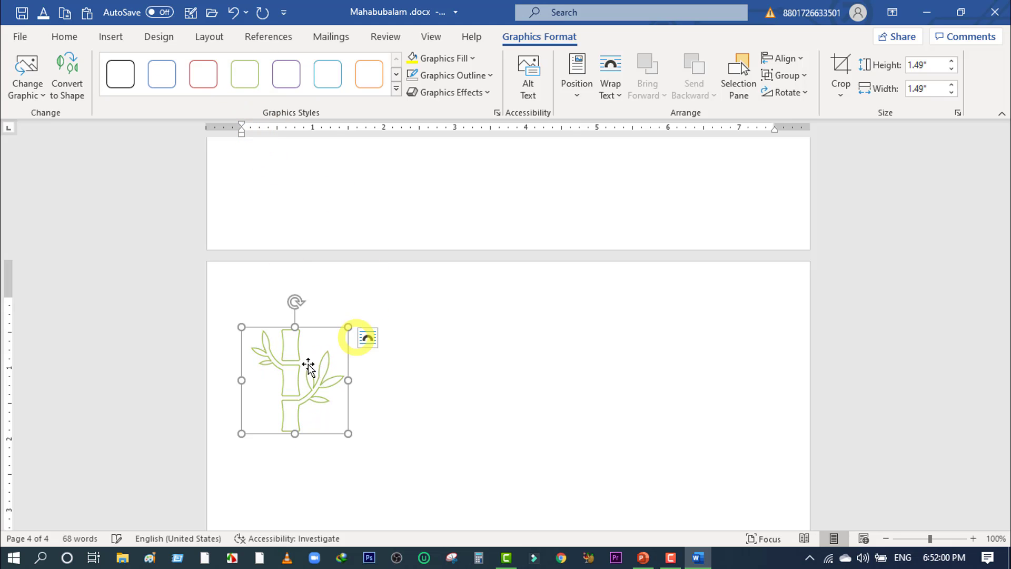
left_click(121, 76)
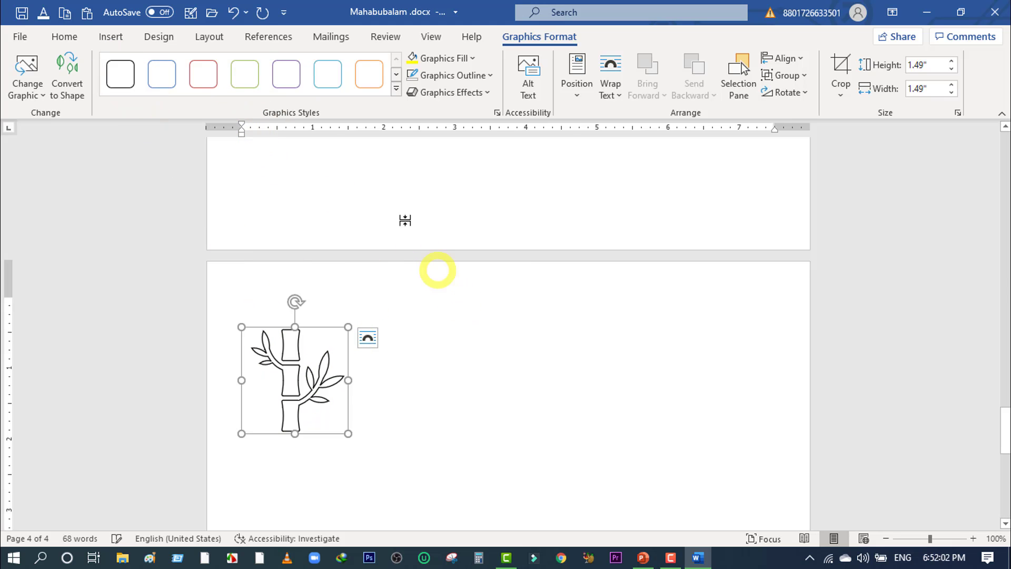
left_click(469, 59)
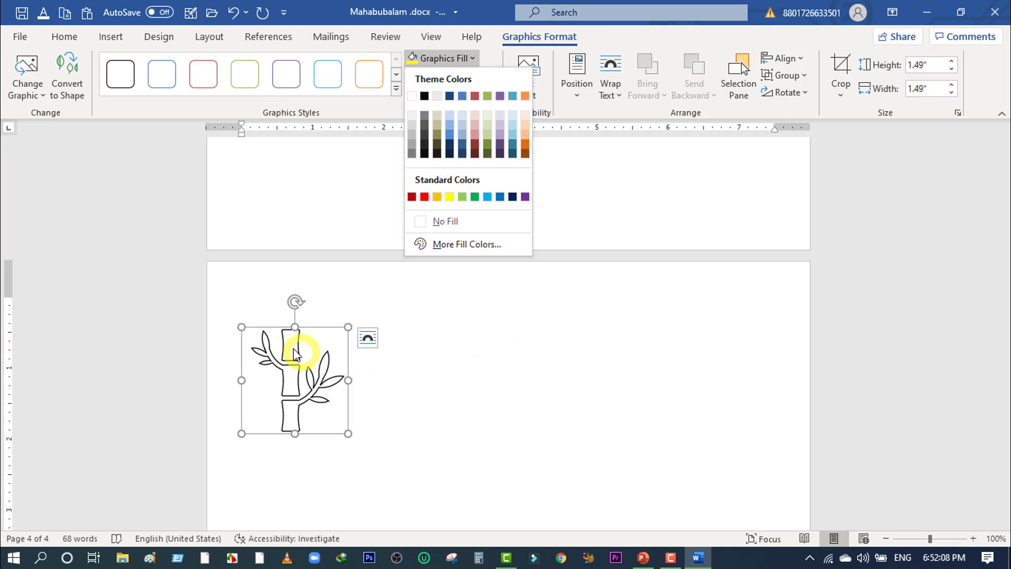
left_click(462, 197)
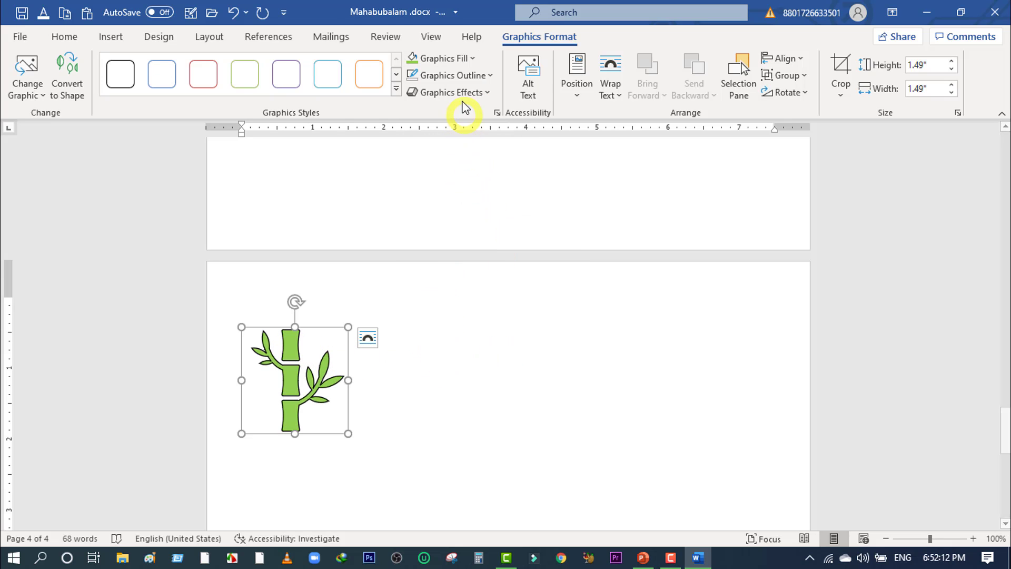
left_click(473, 59)
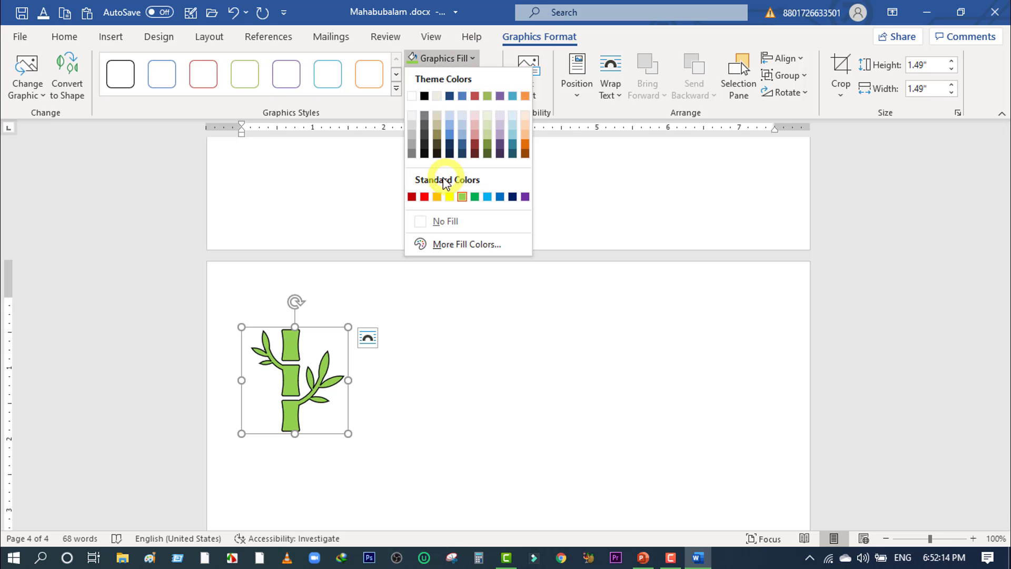
left_click(424, 221)
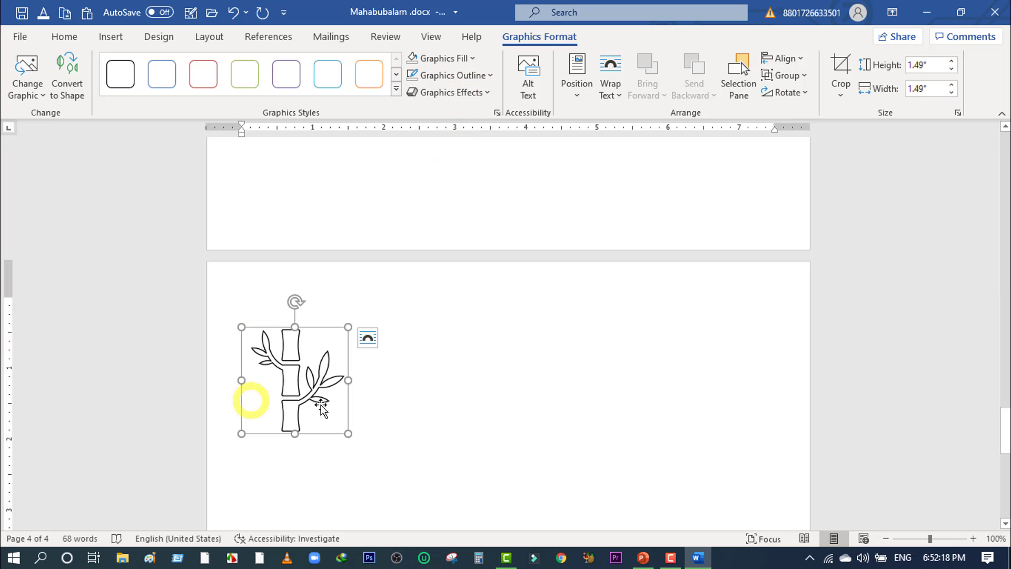
left_click(489, 75)
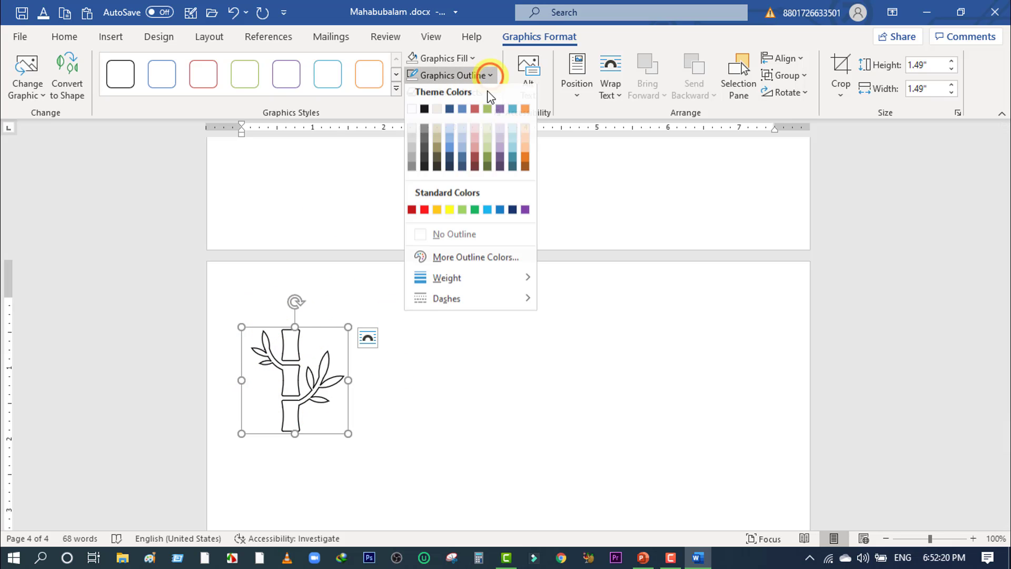
left_click(475, 165)
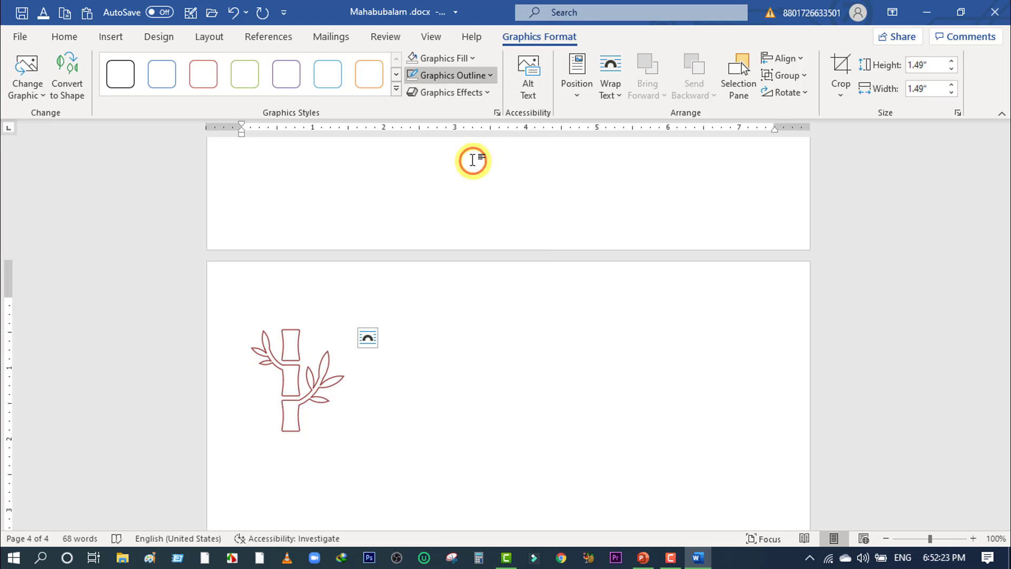
left_click(490, 76)
mouse_move(443, 284)
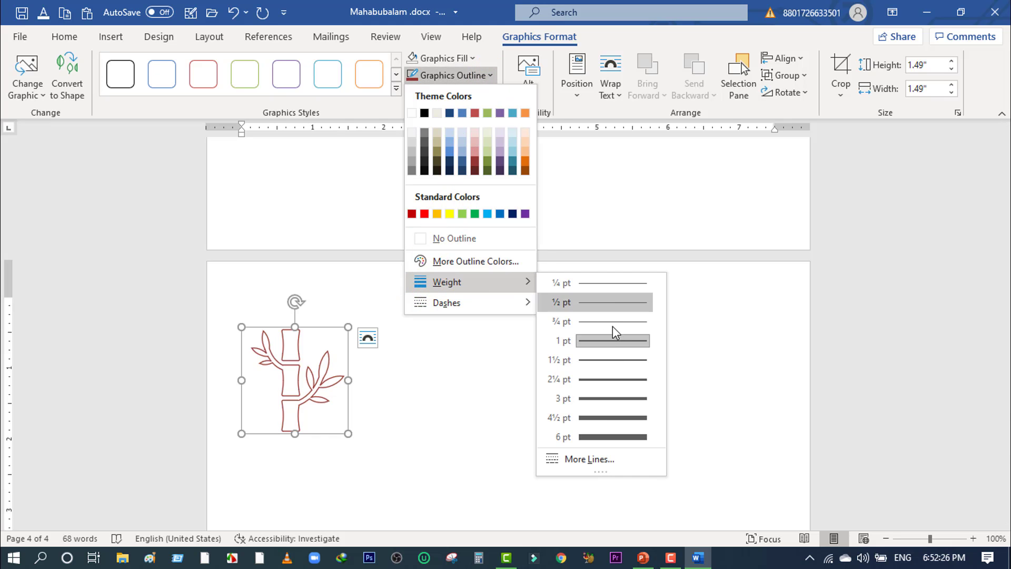
left_click(602, 419)
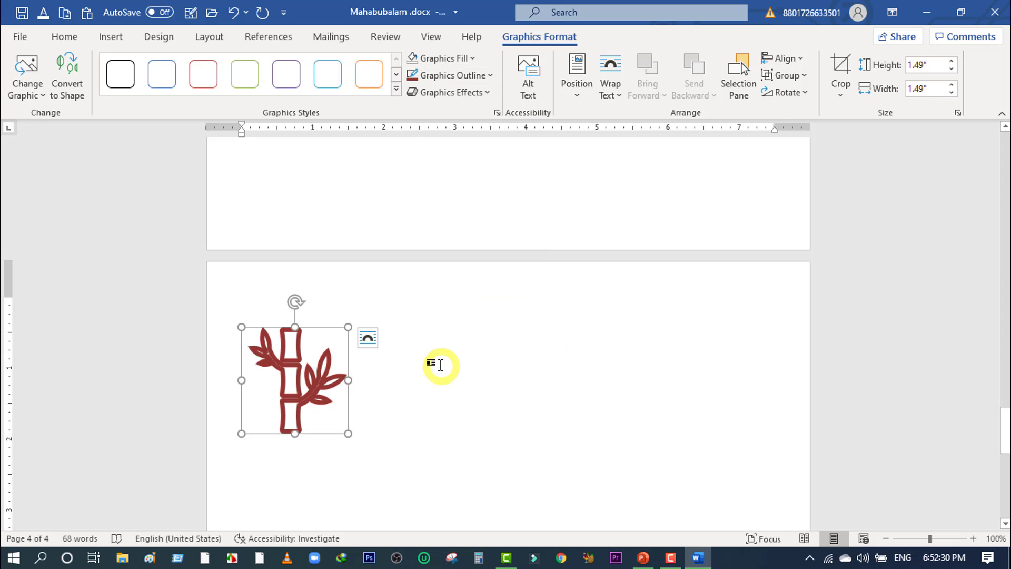
scroll(436, 357, "up", 5)
scroll(436, 356, "down", 3)
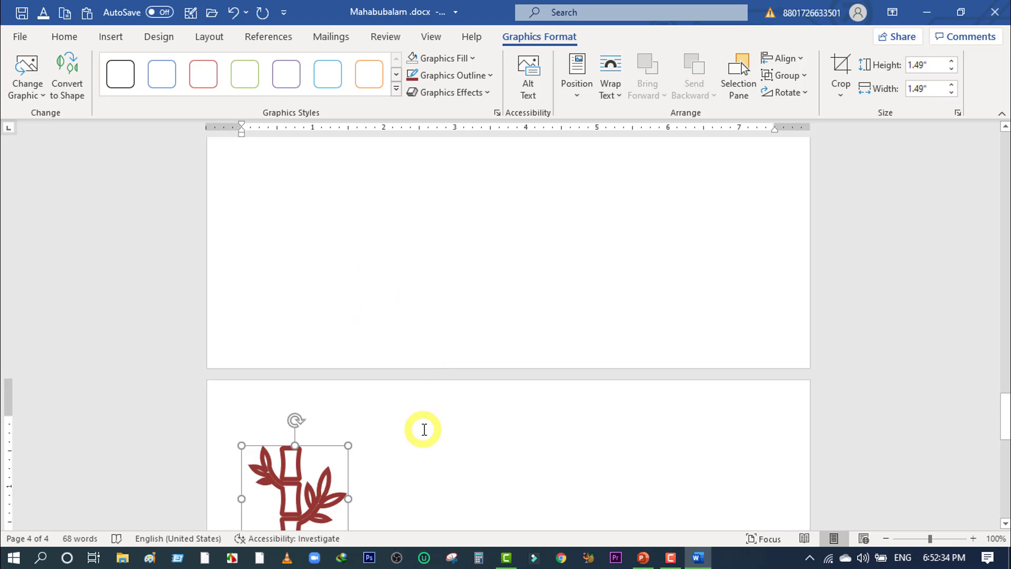
scroll(422, 425, "down", 3)
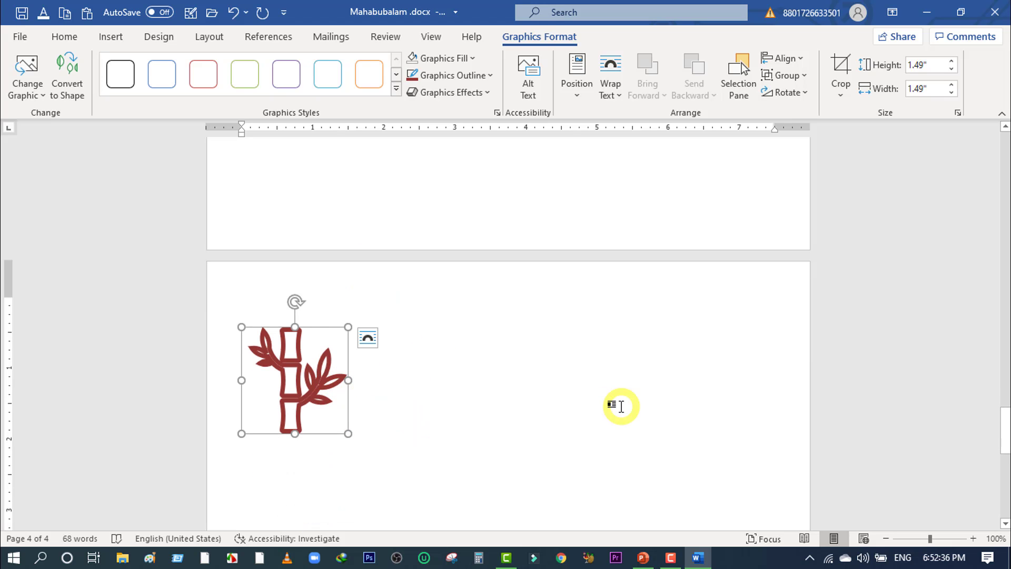
Step: Delete the bamboo icon and open the Stock 3D Models online library
key("Delete")
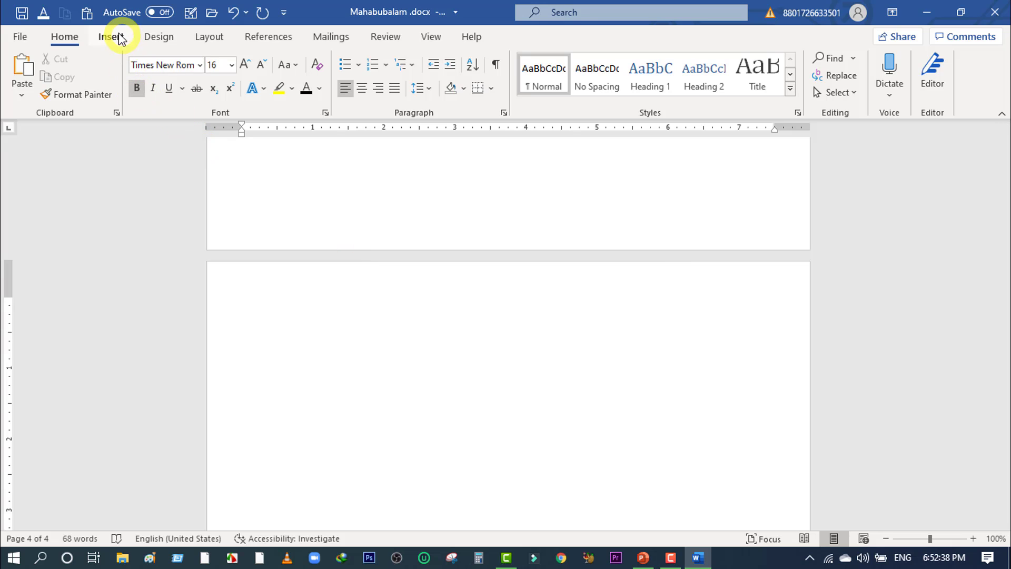
left_click(111, 37)
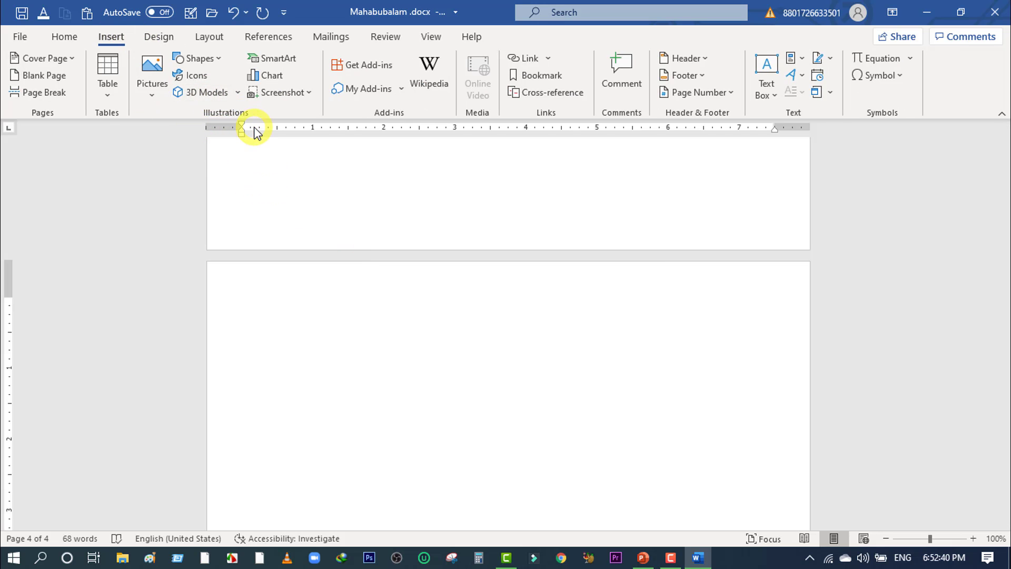
left_click(238, 94)
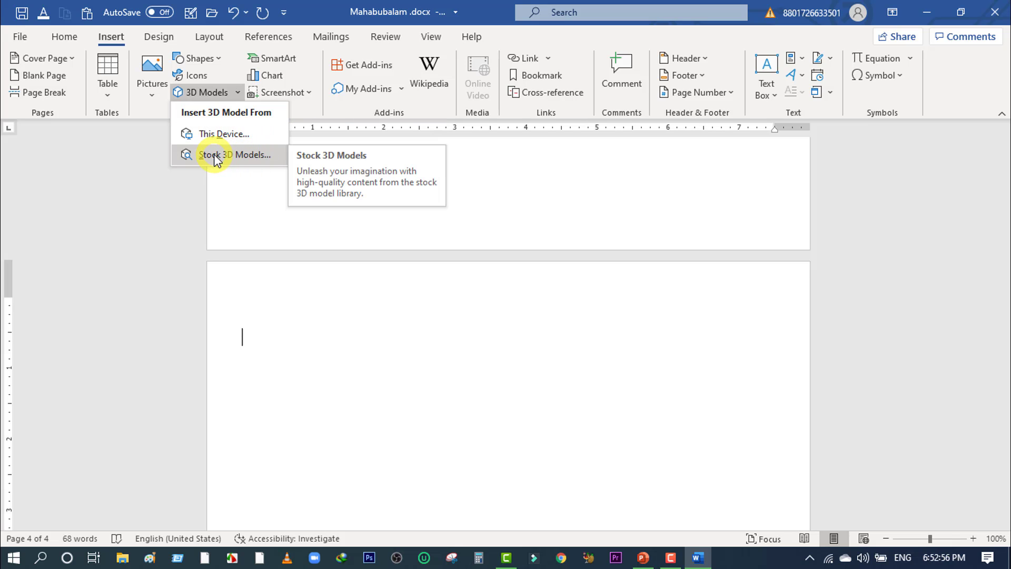
left_click(247, 156)
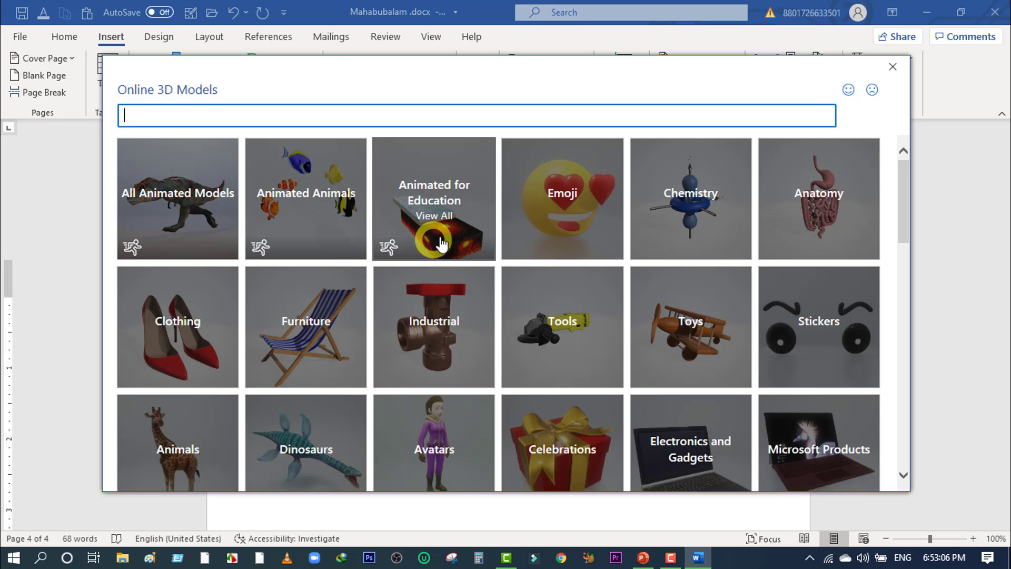
Step: Look through Animated Animals, then insert the valve model from the Industrial category
left_click(309, 222)
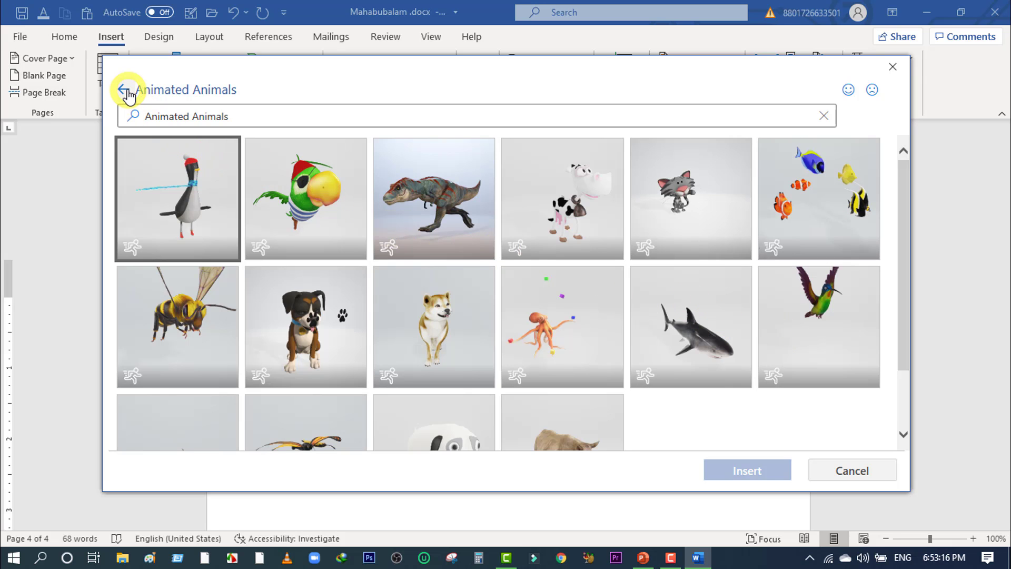
left_click(123, 89)
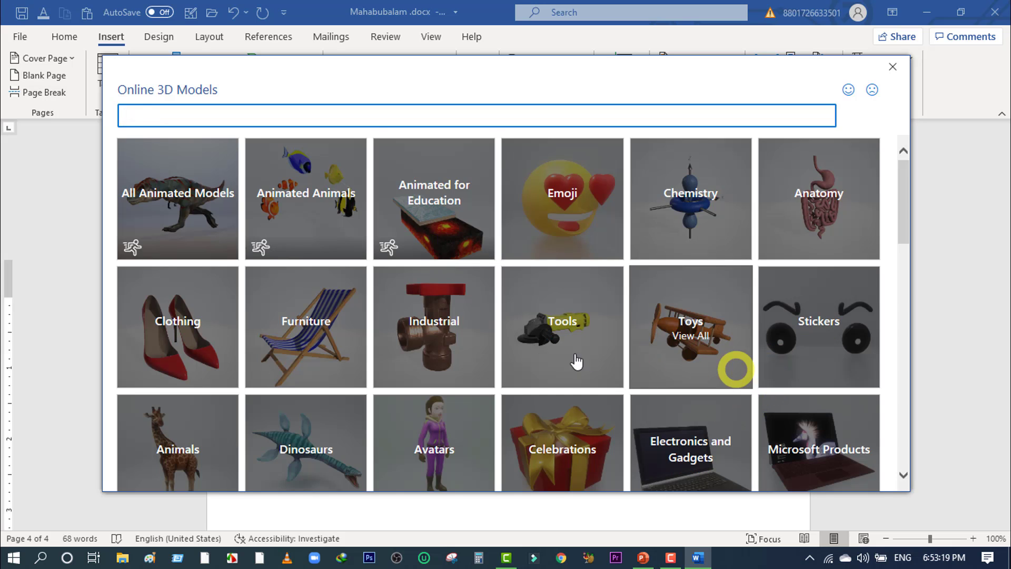
left_click(426, 340)
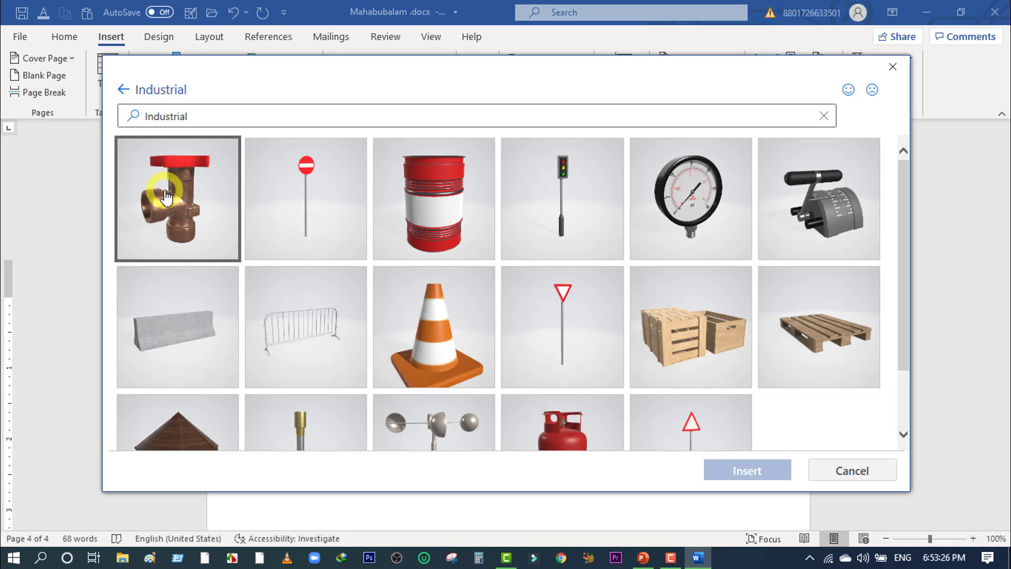
scroll(767, 382, "down", 2)
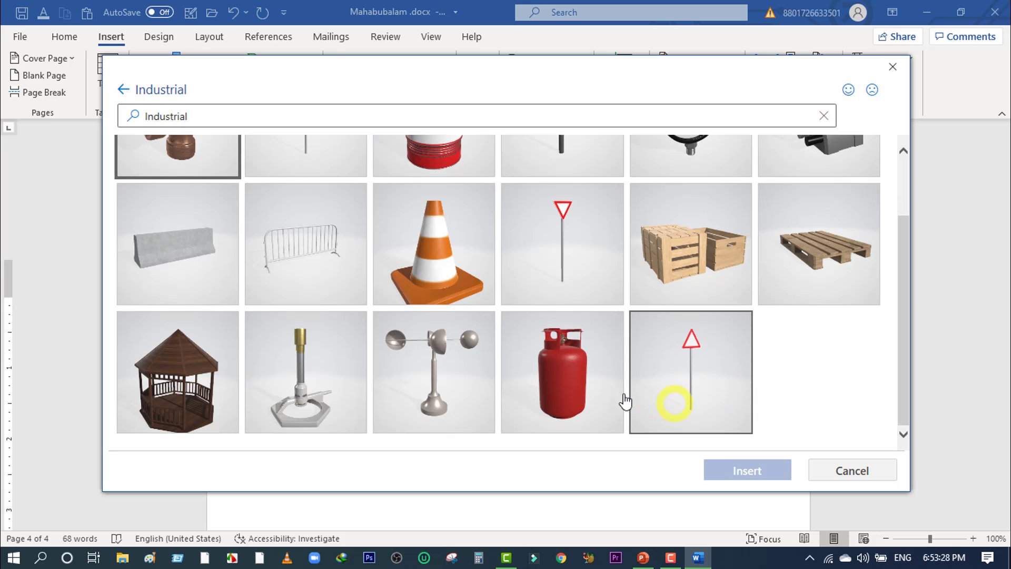
scroll(339, 323, "up", 2)
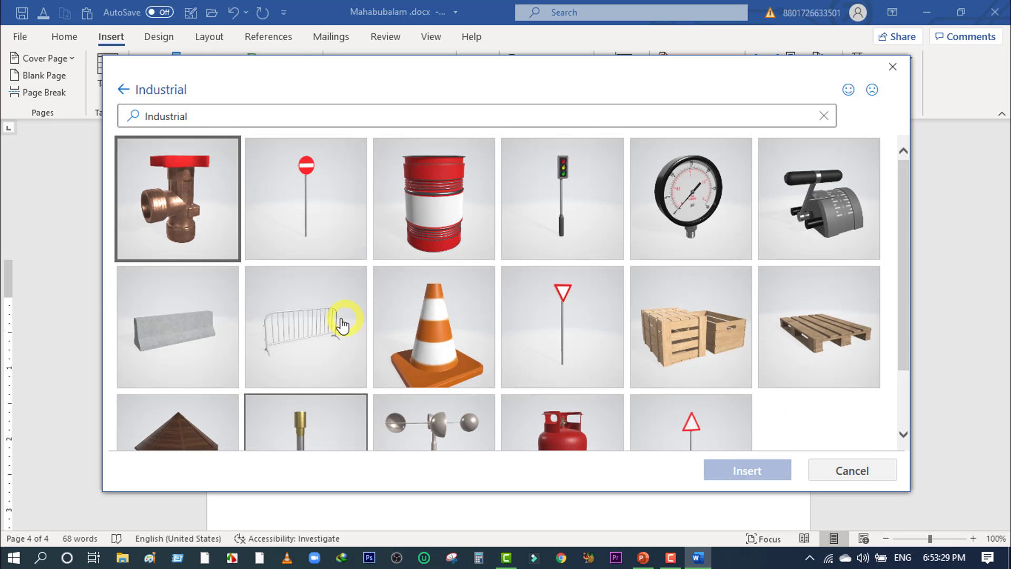
left_click(185, 207)
left_click(751, 472)
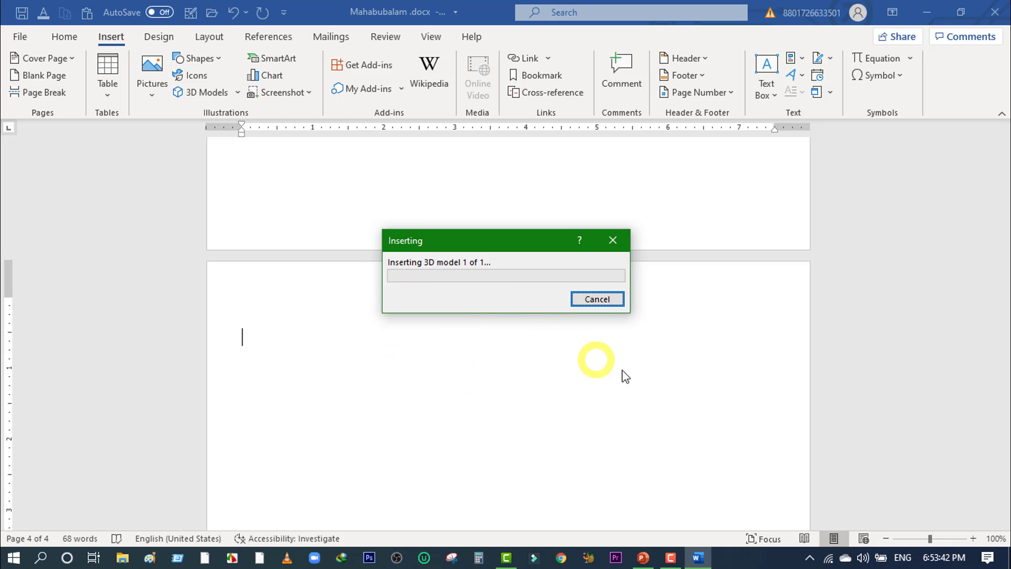
Step: Switch to the 3Dfile.pptx presentation showing two animated T-rex models
left_click(643, 559)
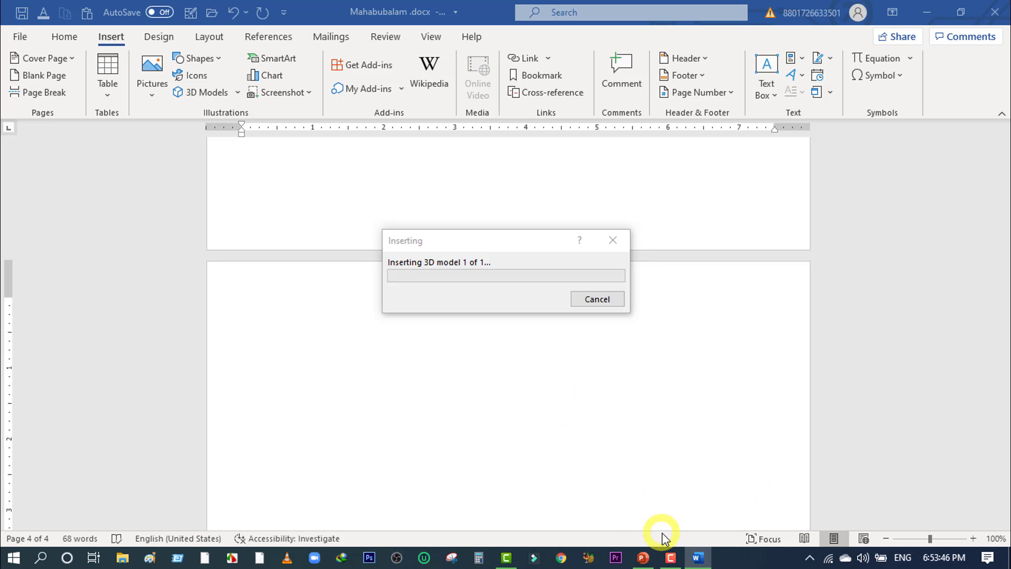
mouse_move(670, 559)
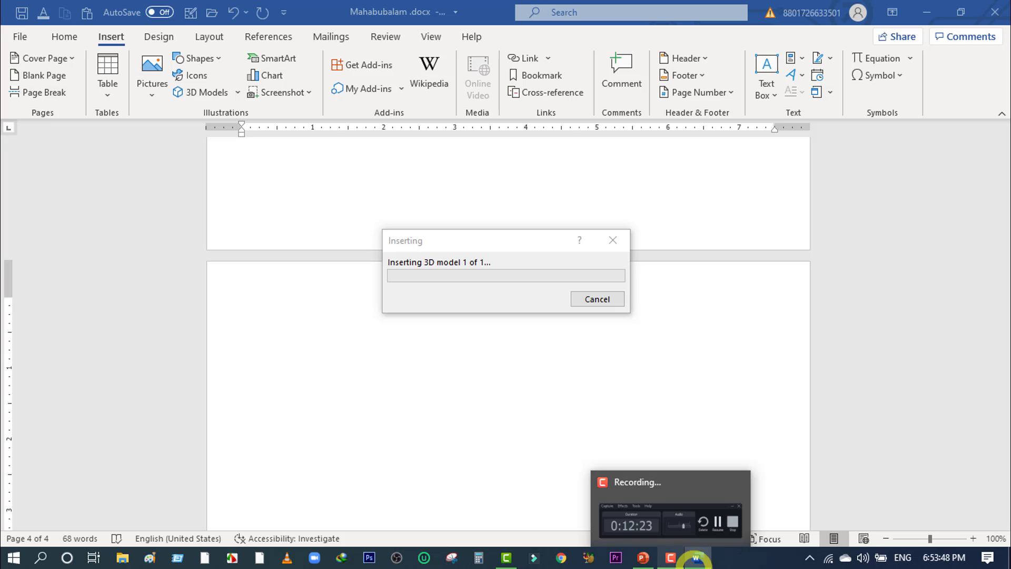
left_click(641, 559)
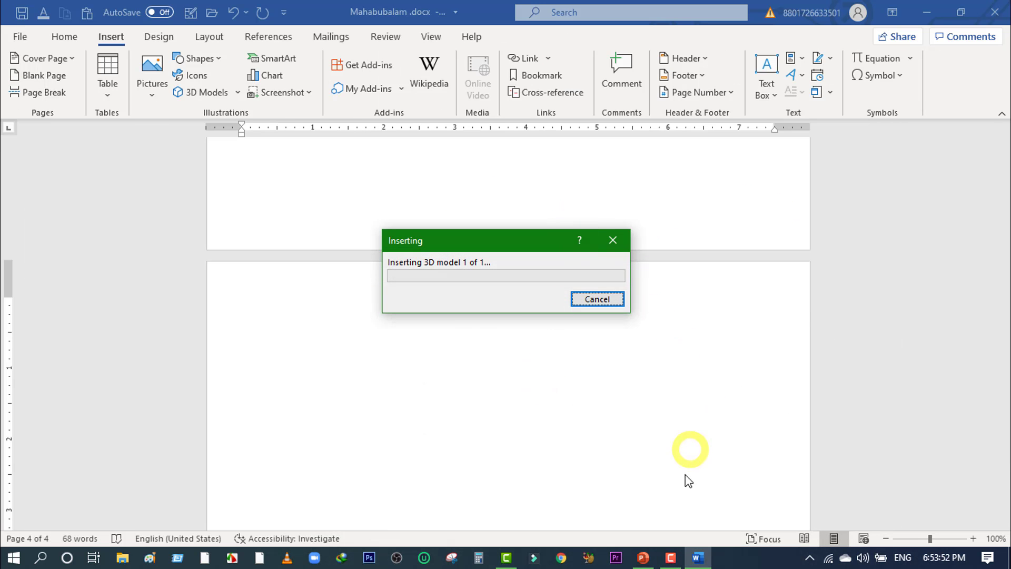
left_click(643, 565)
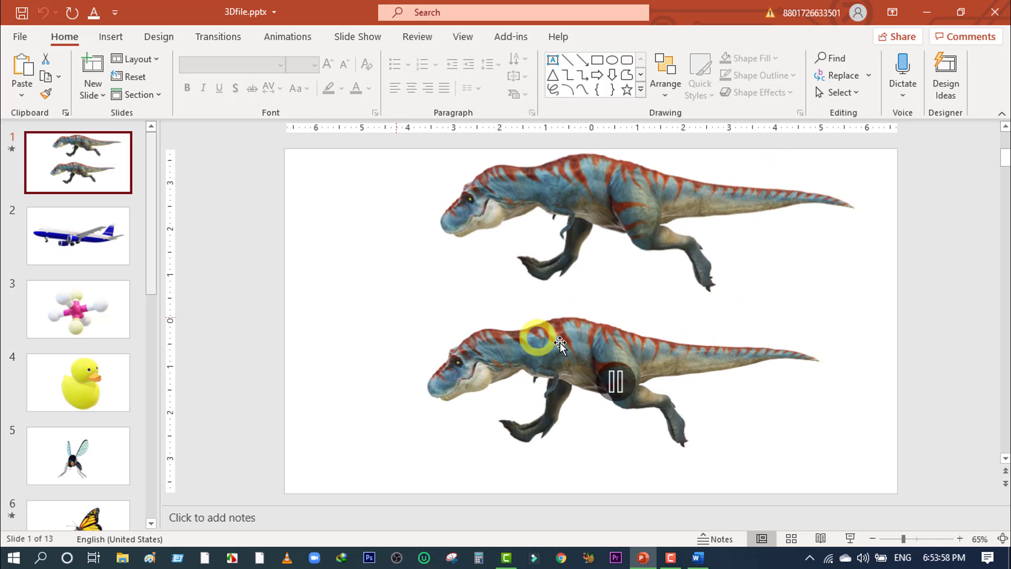
Step: Run the slide show from the dinosaurs through the airplane to the molecule slide, then exit
left_click(850, 537)
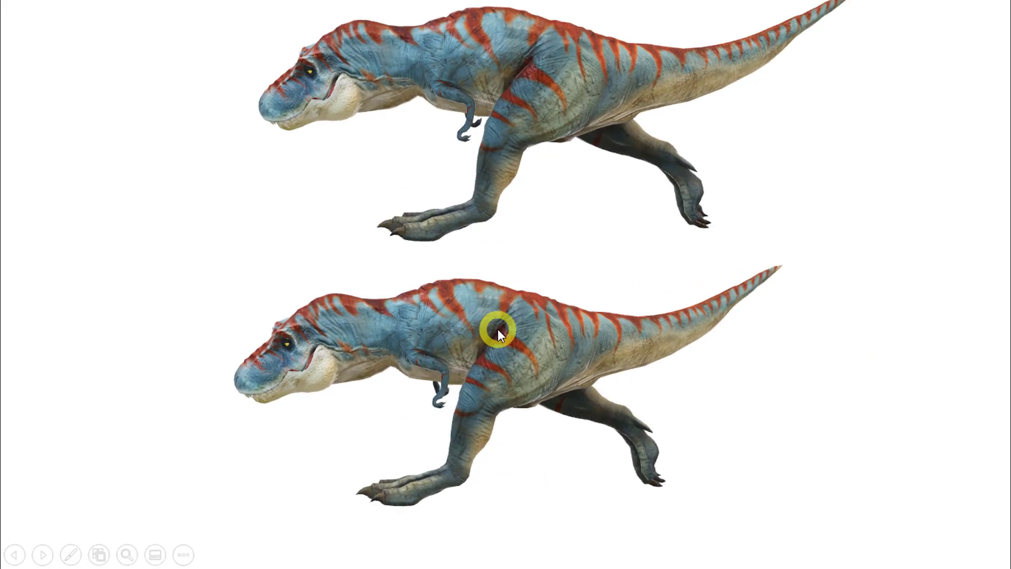
left_click(641, 298)
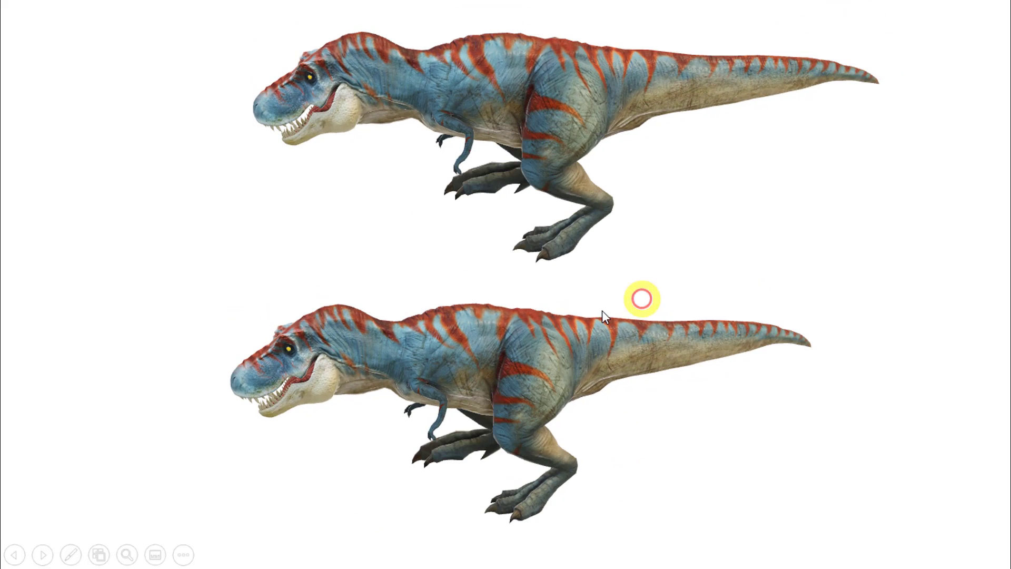
left_click(513, 376)
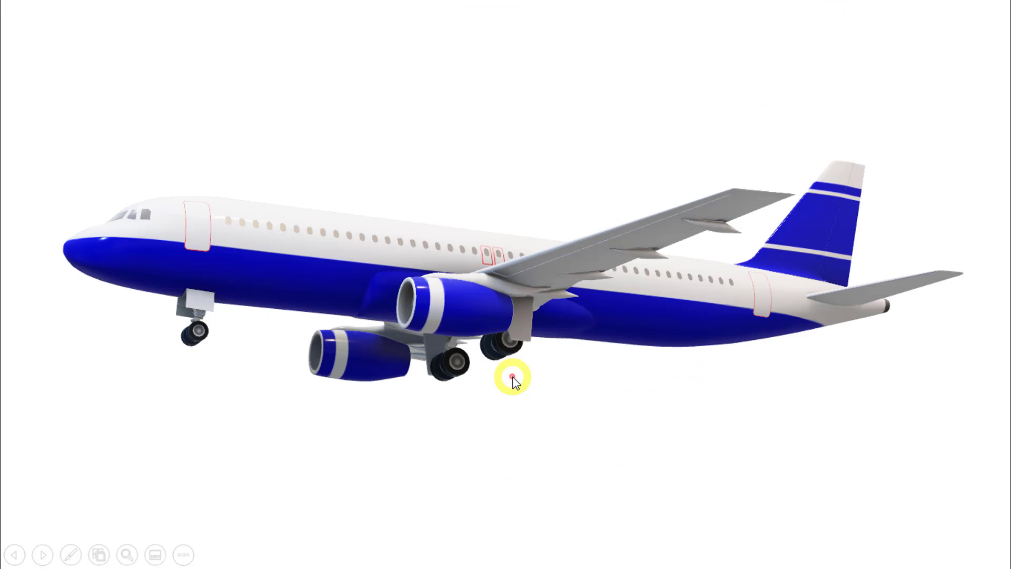
left_click(497, 322)
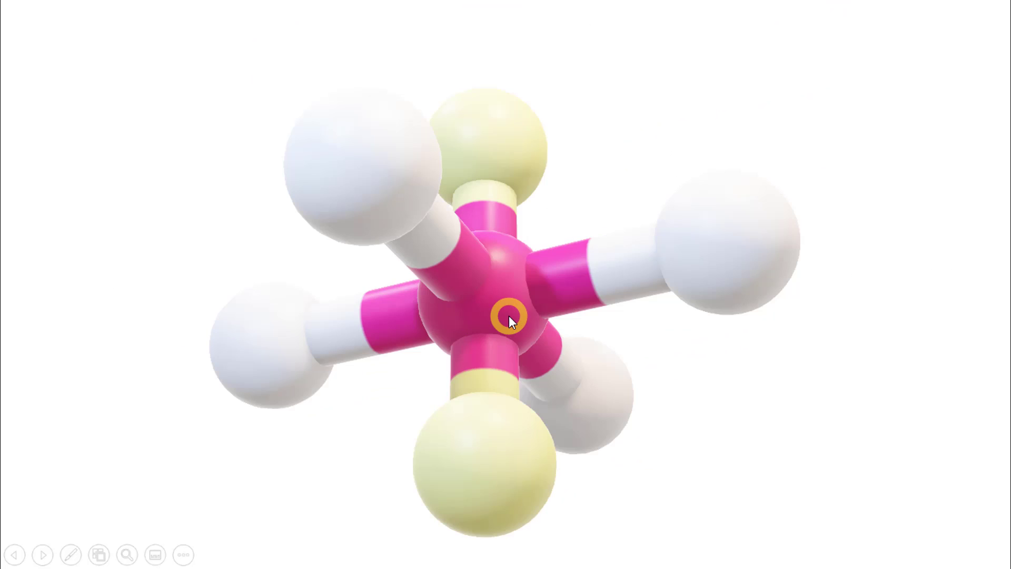
key("Escape")
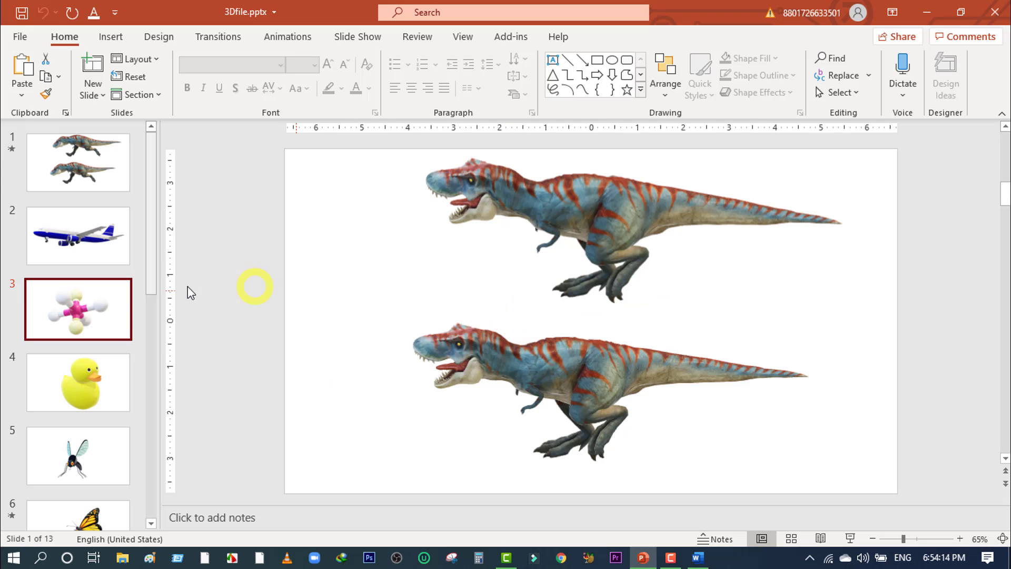
Step: Copy the slide 3 molecule model and paste it into the Word document
left_click(602, 323)
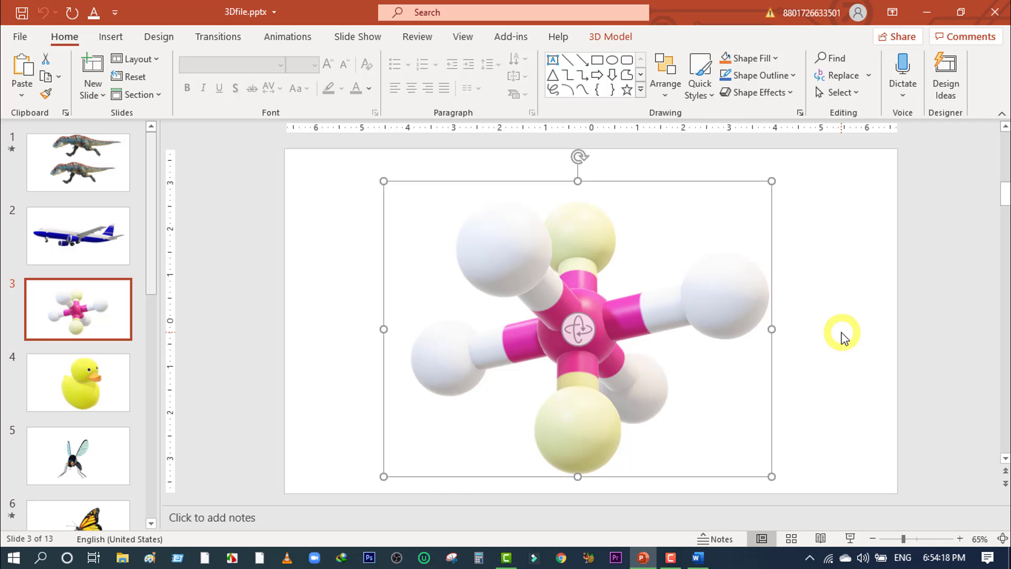
key("ctrl")
key("ctrl+c")
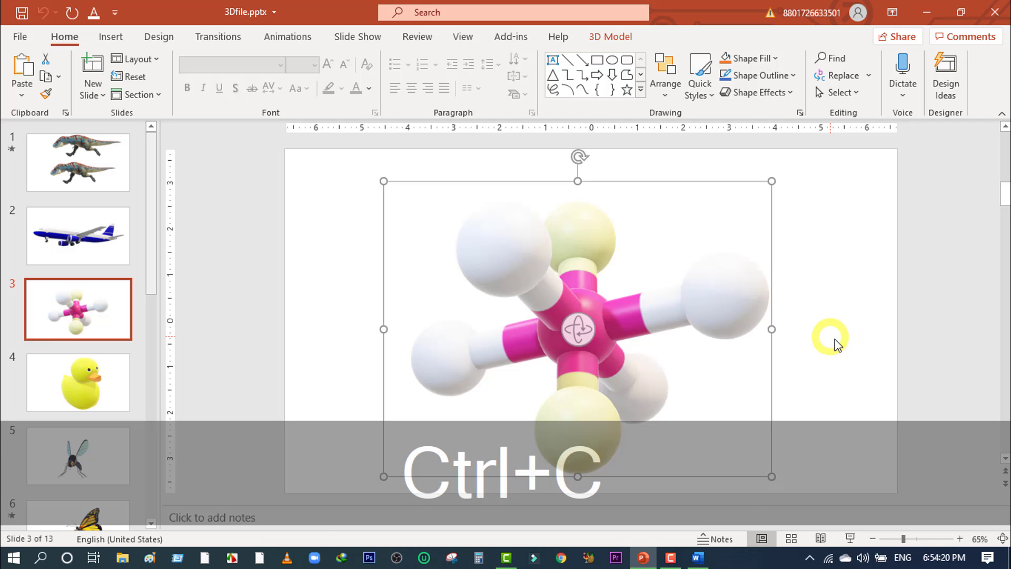
left_click(699, 560)
key("ctrl+v")
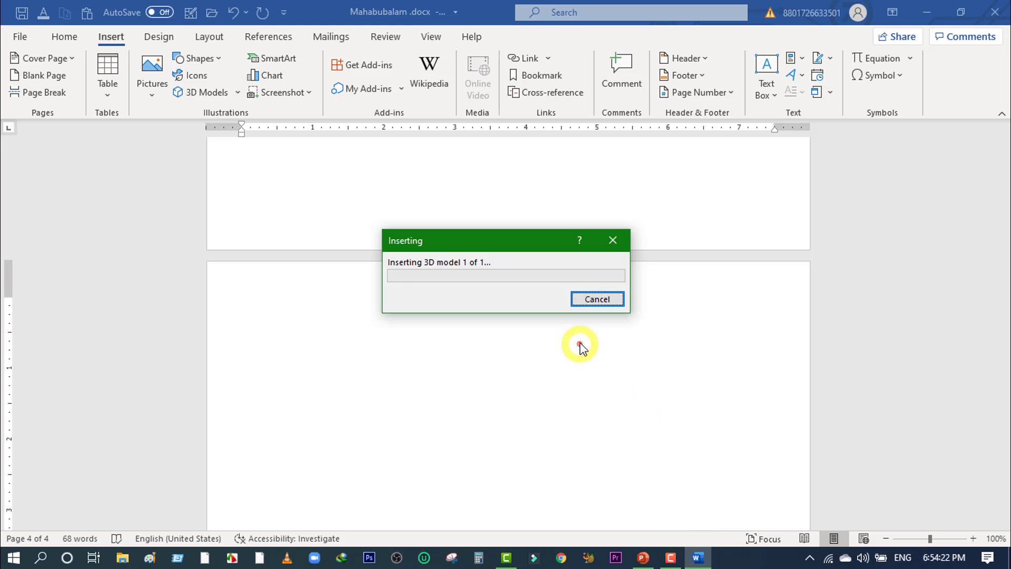
Step: Cancel the stalled valve insertion and paste the molecule model onto page 4
left_click(595, 300)
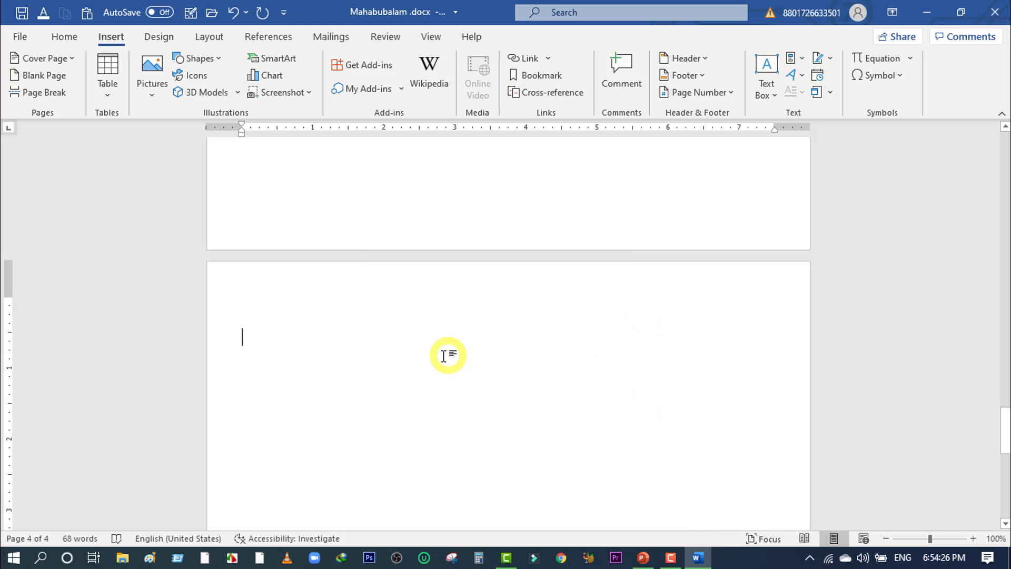
key("ctrl")
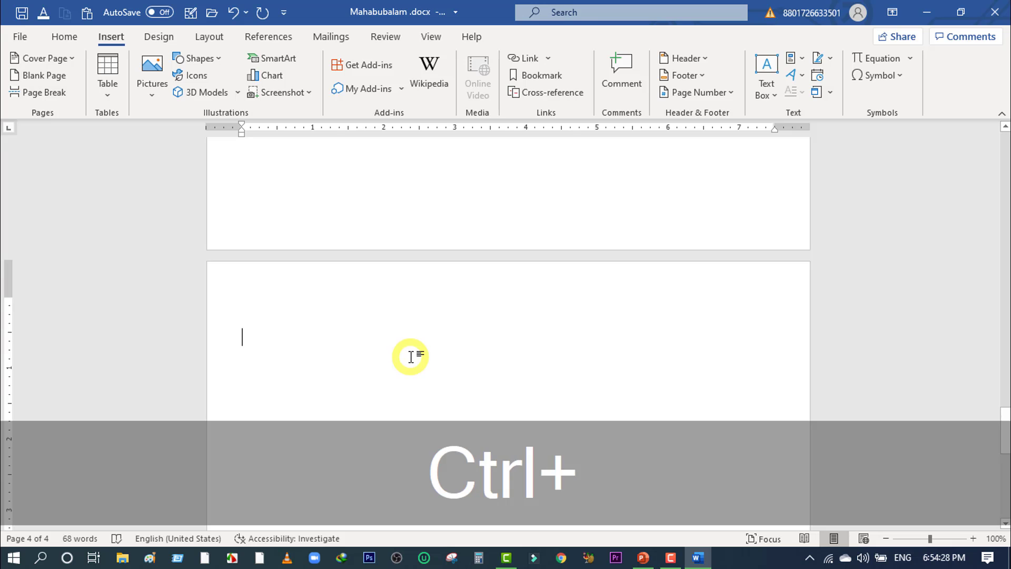
key("ctrl+v")
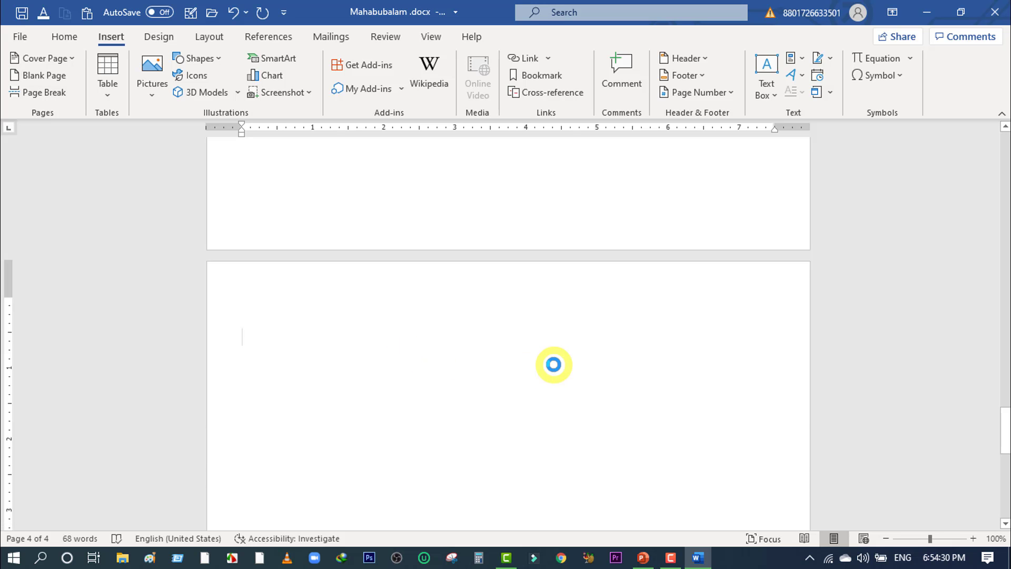
scroll(586, 343, "down", 3)
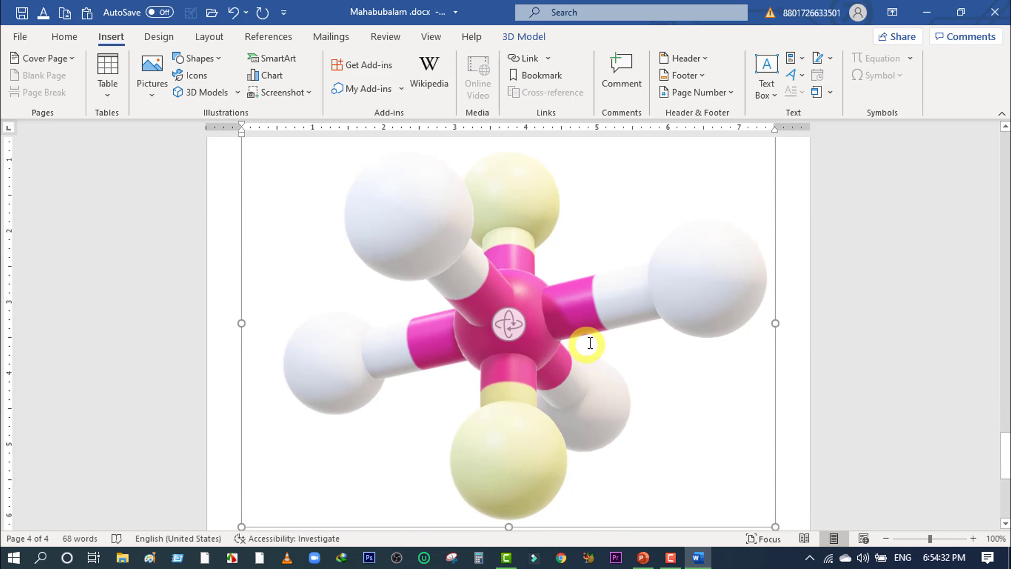
left_click(534, 361)
scroll(591, 345, "up", 3)
Step: Shrink the molecule model, rotate it upright, and move it down and right
left_click(775, 261)
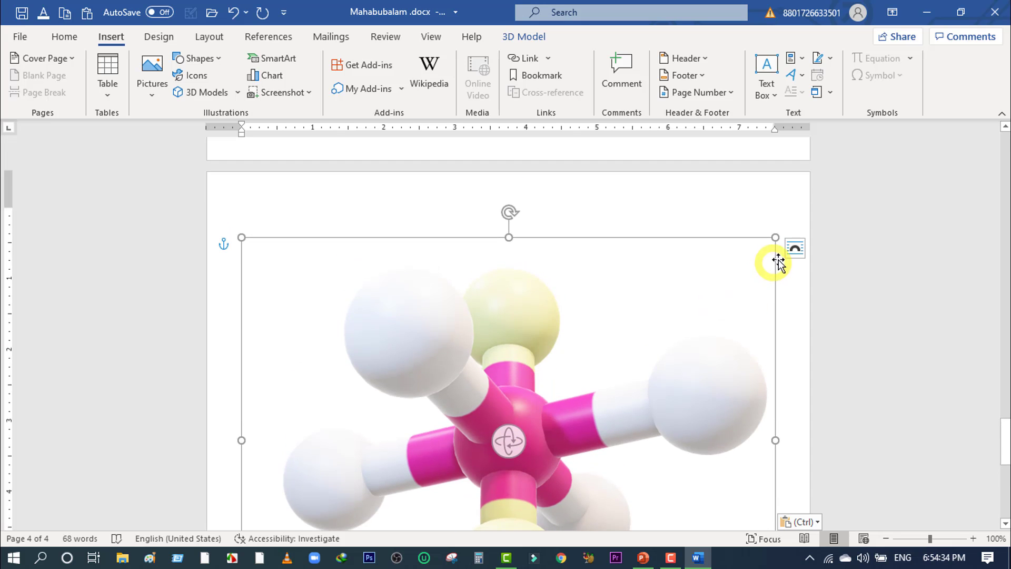
left_click_drag(767, 246, 637, 410)
scroll(637, 409, "down", 5)
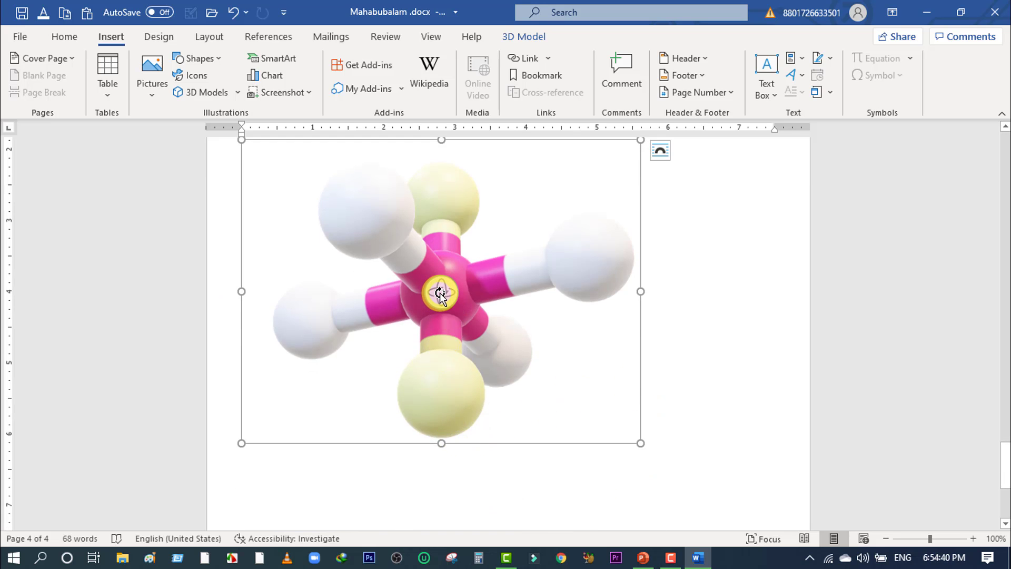
left_click_drag(441, 292, 639, 423)
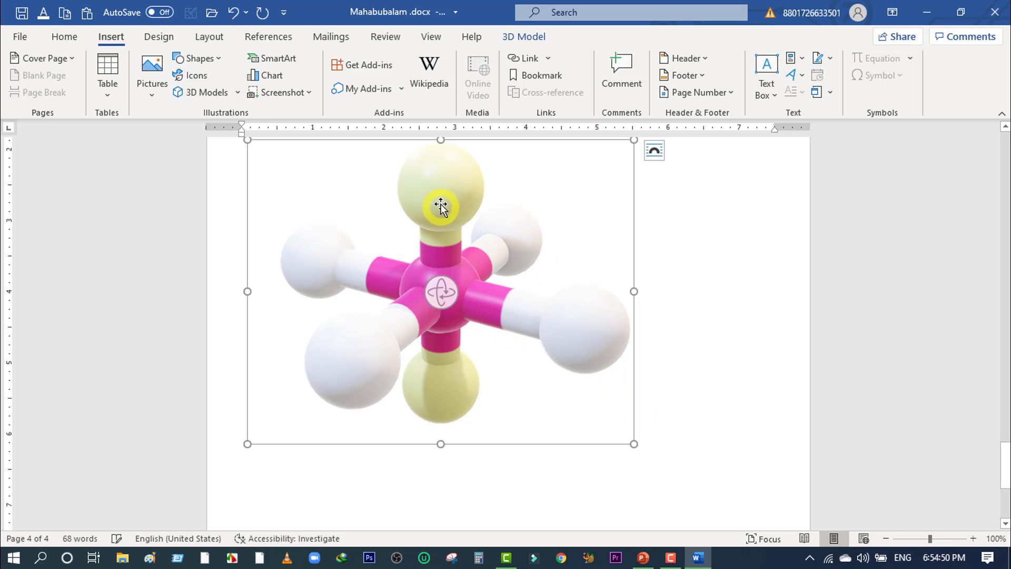
left_click_drag(473, 243, 534, 303)
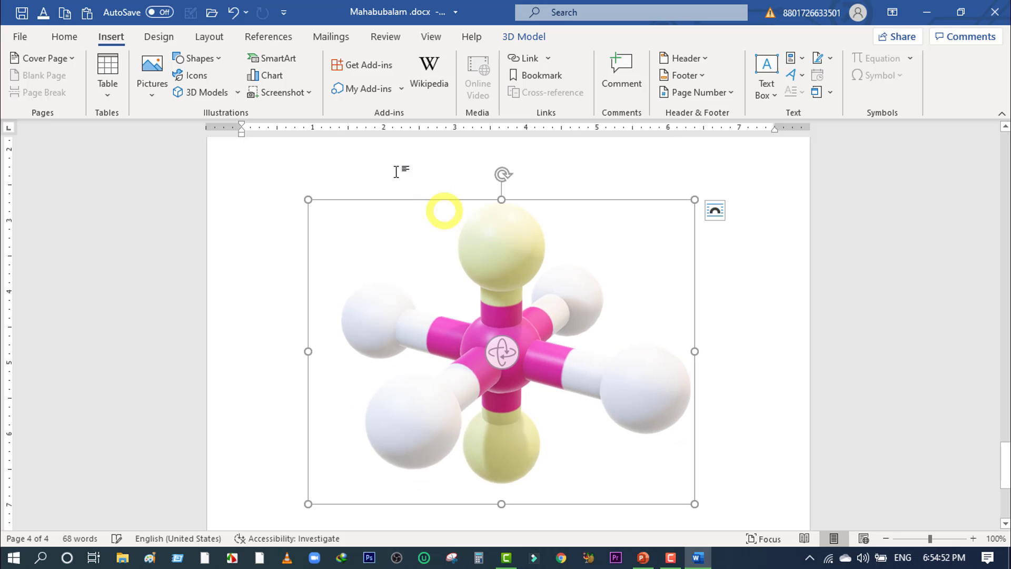
Step: Insert the animated skeleton from the All Animated Models stock collection
left_click(237, 93)
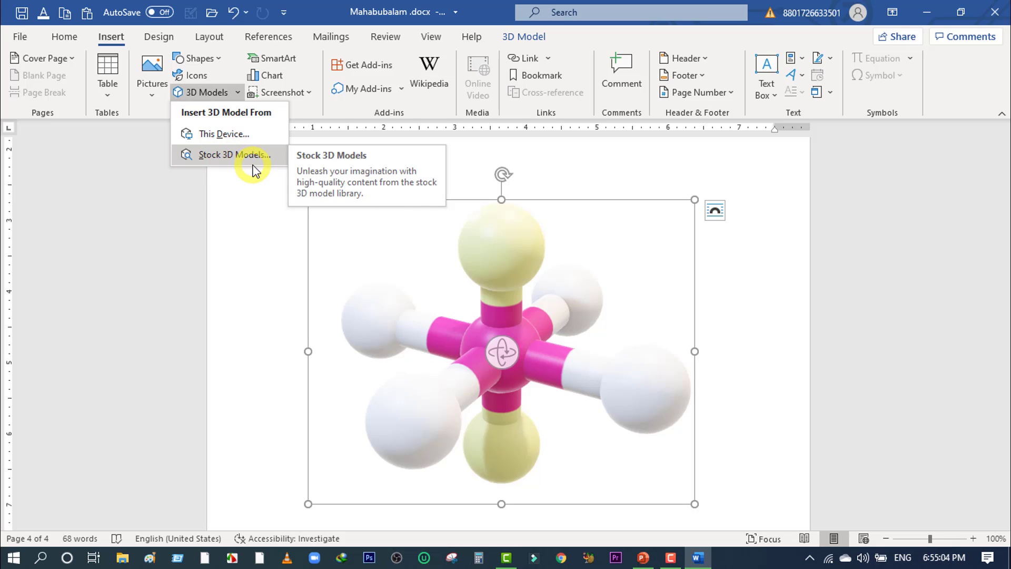
left_click(225, 155)
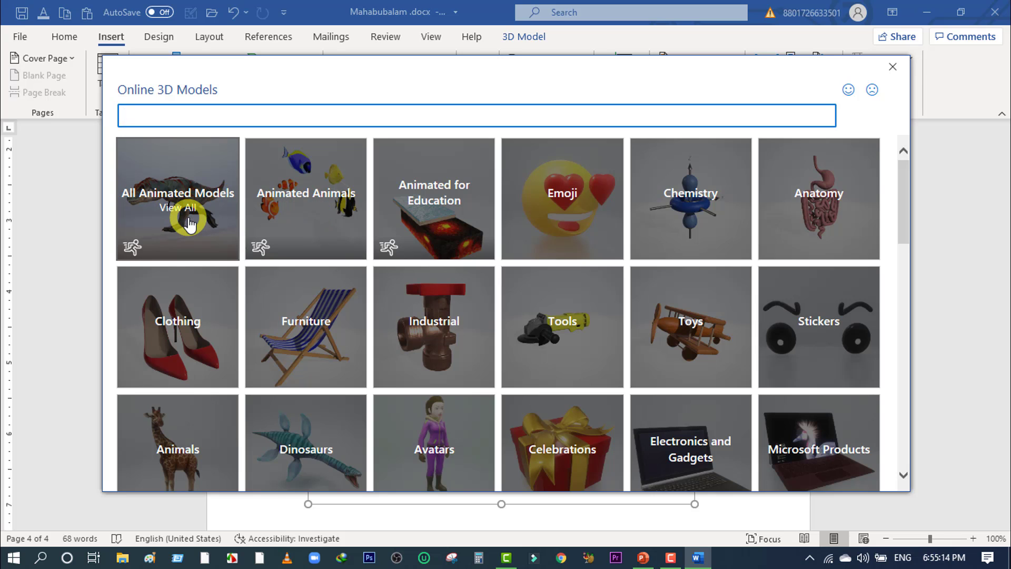
left_click(186, 202)
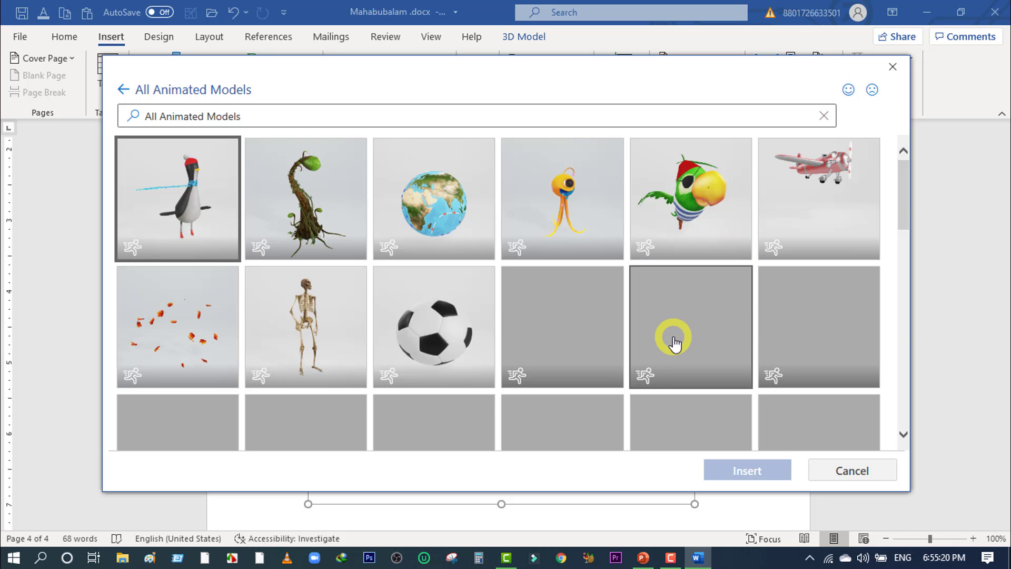
left_click(305, 316)
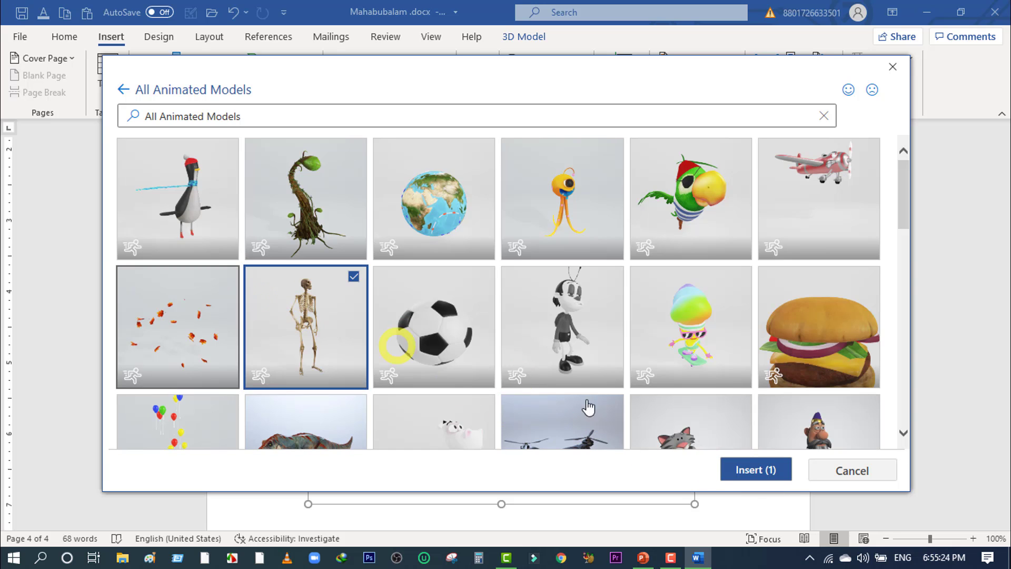
left_click(748, 470)
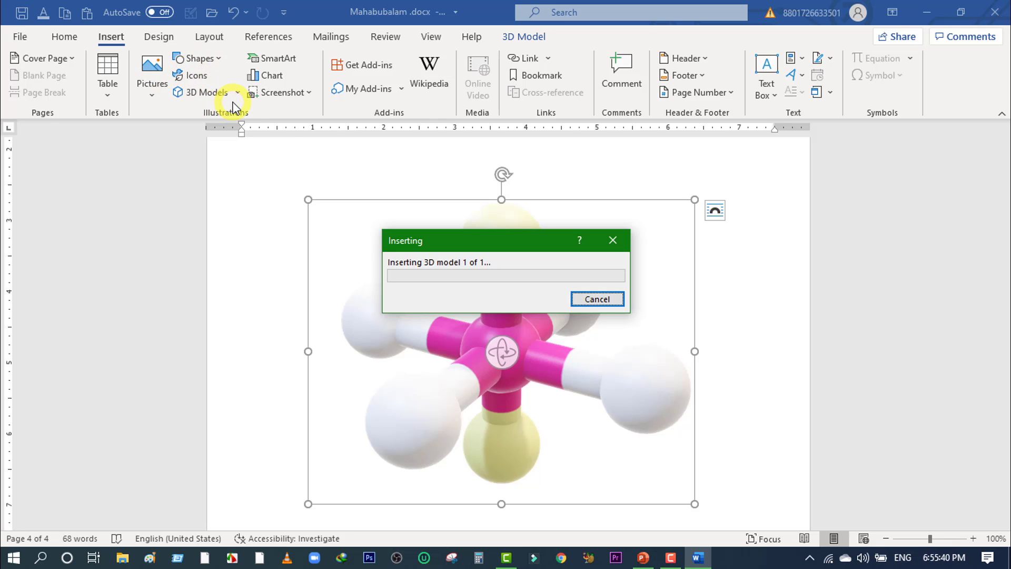
Step: Cancel the skeleton insertion, shrink and move the molecule model up, then delete it
left_click(600, 299)
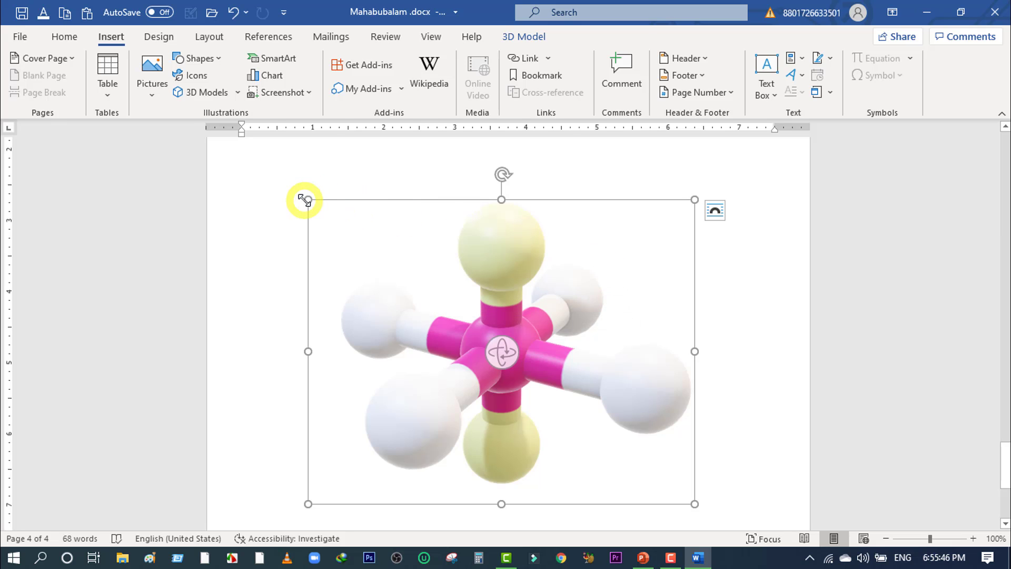
left_click_drag(308, 200, 475, 332)
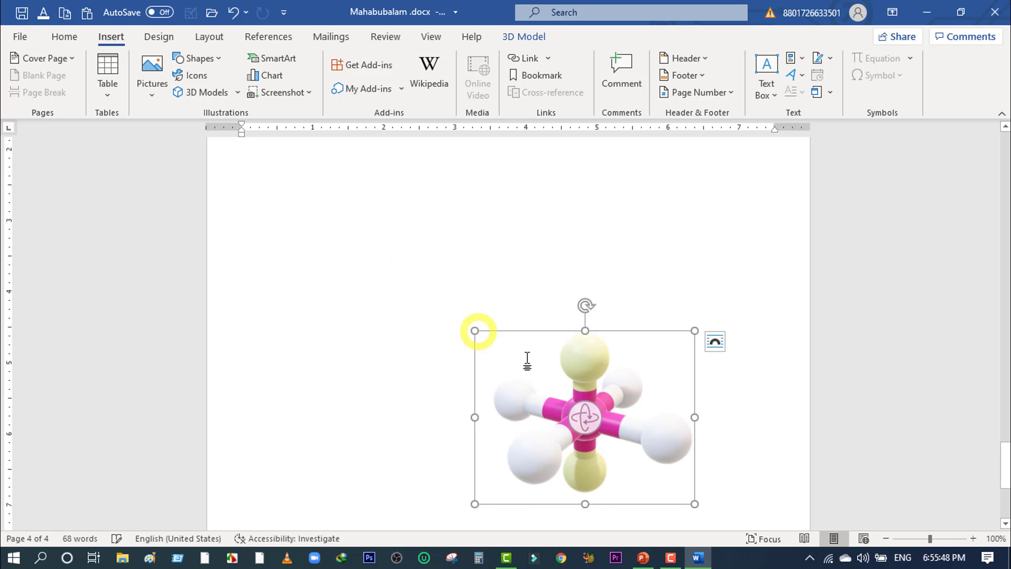
left_click_drag(618, 402, 433, 175)
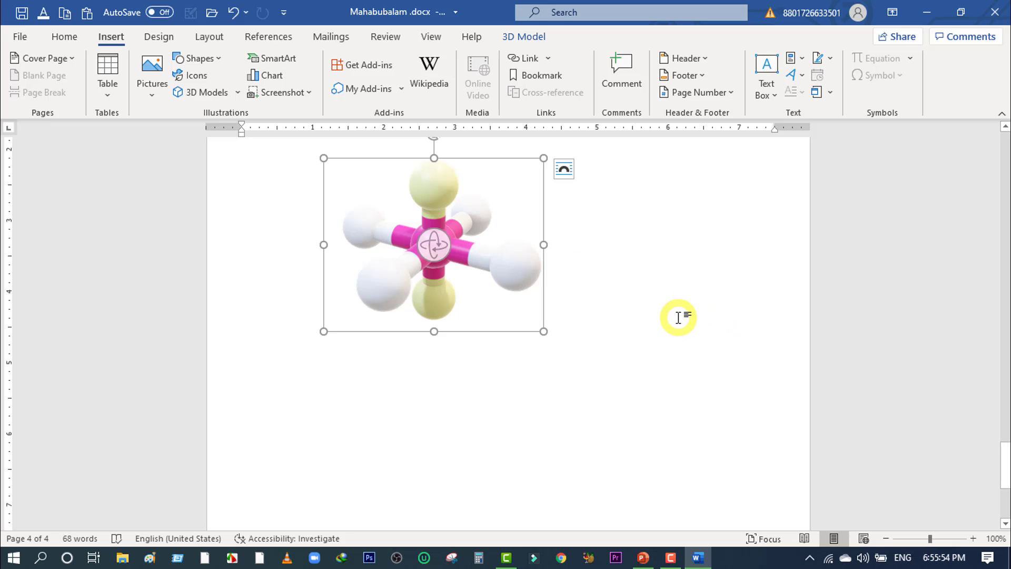
key("Delete")
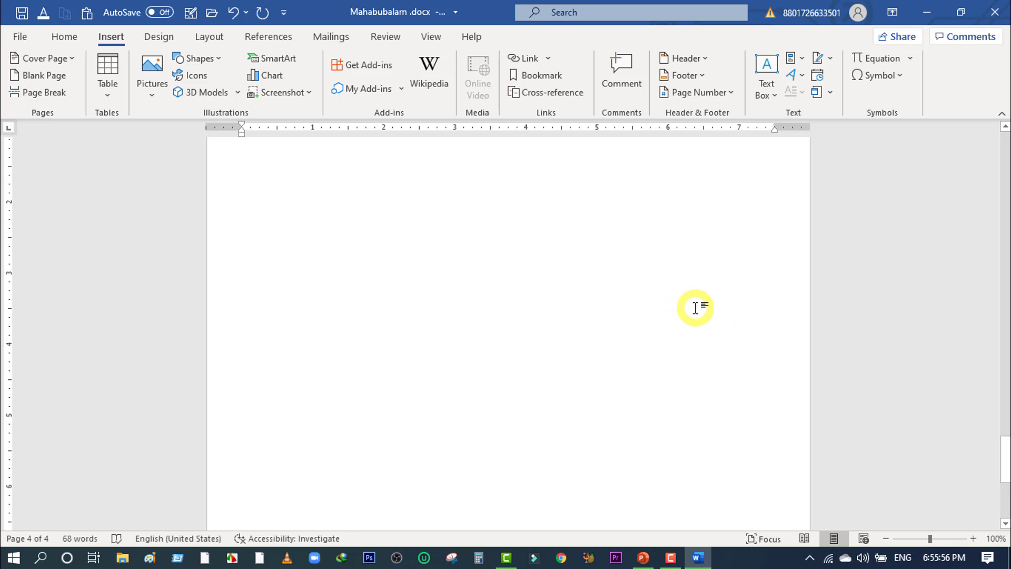
Step: Pick the Alternating Hexagons layout from the SmartArt List category and confirm it
left_click(278, 64)
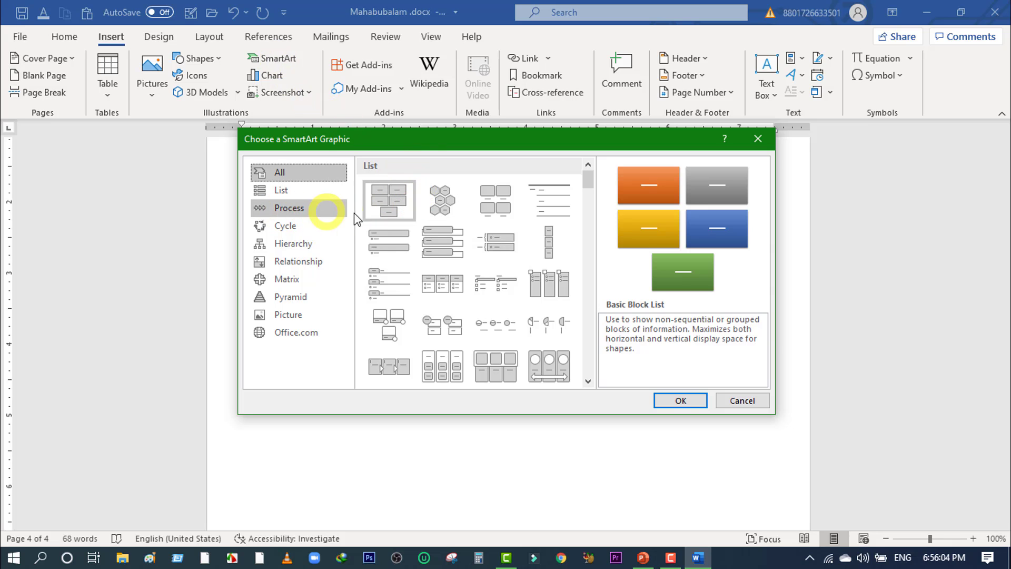
left_click(441, 202)
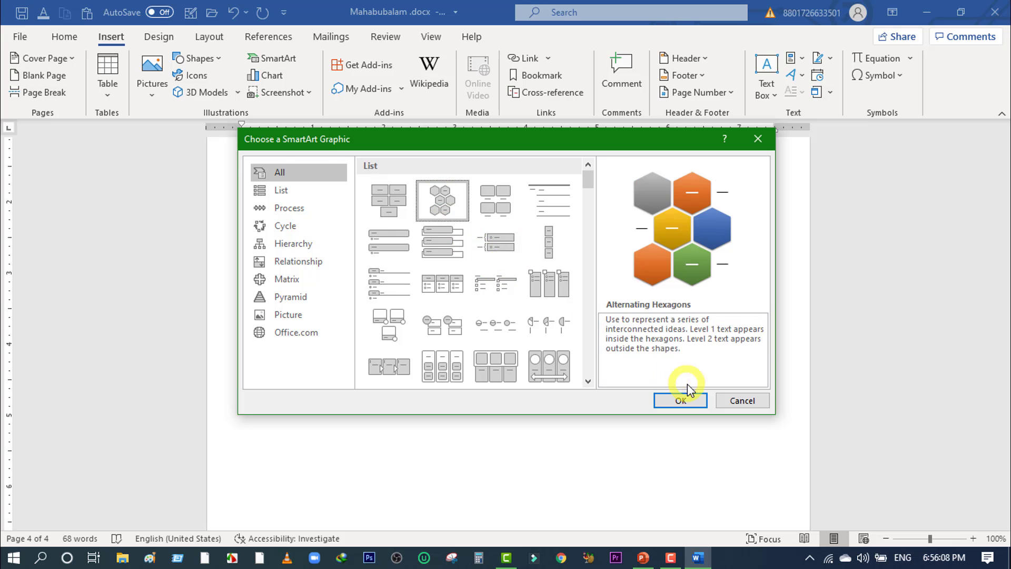
left_click(681, 401)
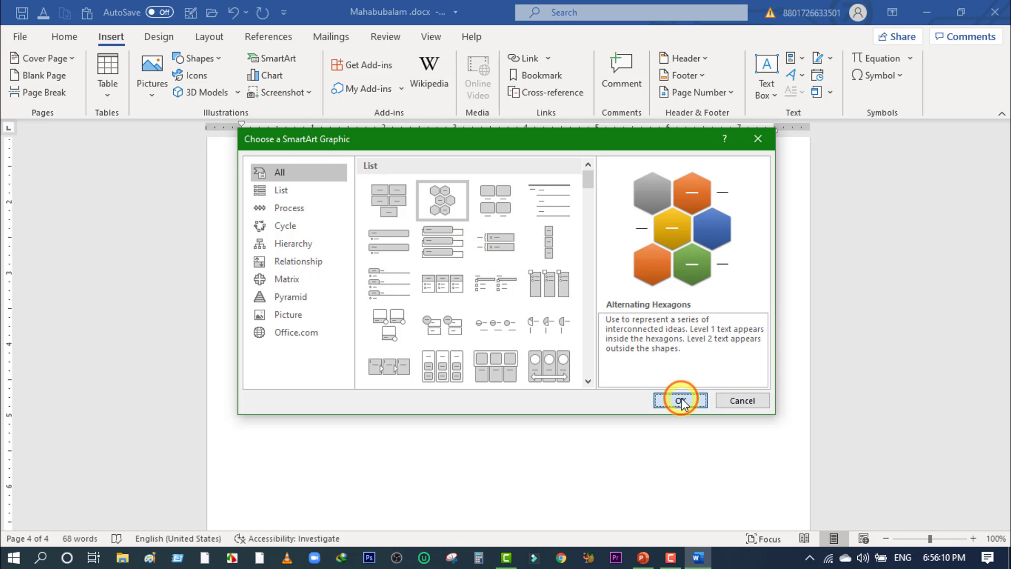
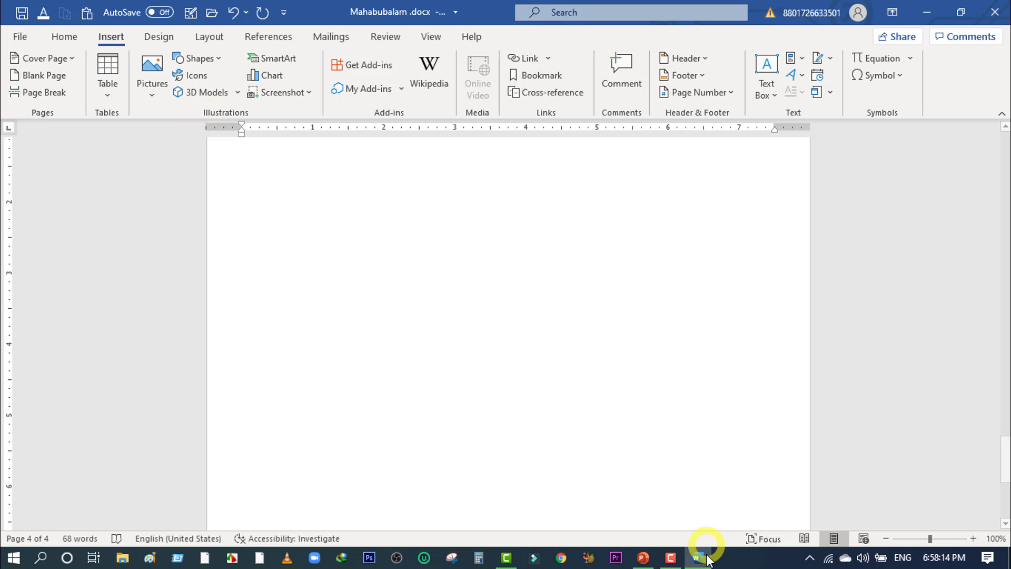
Step: Place the insertion point on the empty fourth page of Mahabubalam.docx
left_click(669, 561)
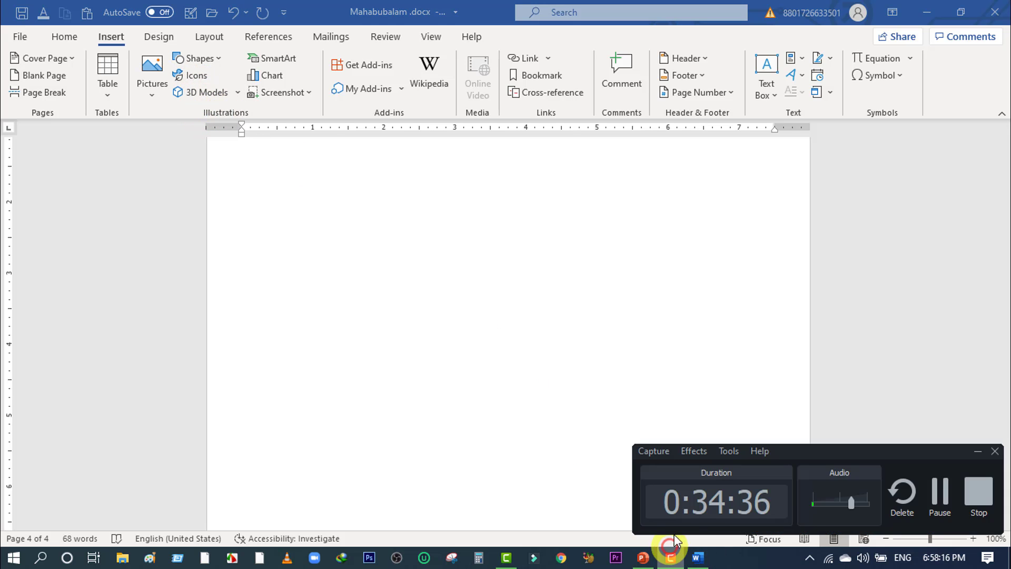
Step: Start a new chart and browse the Column chart types with Clustered Column selected
left_click(935, 495)
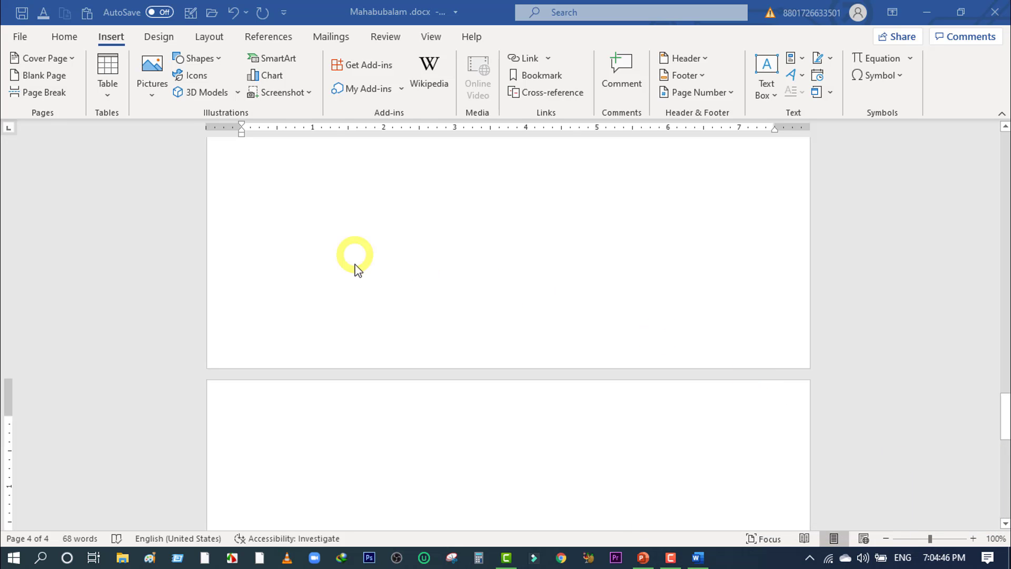
scroll(355, 263, "up", 3)
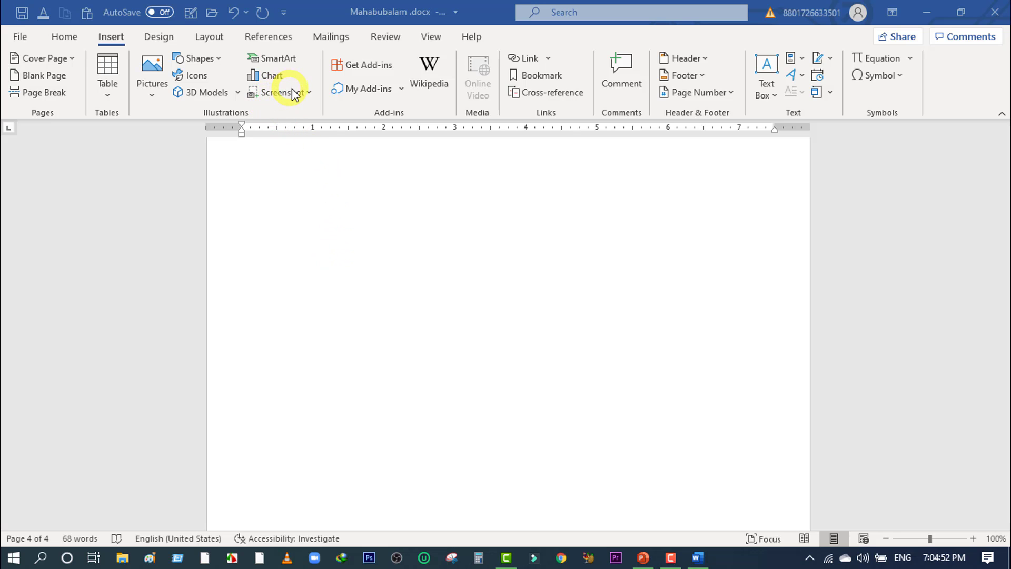
scroll(426, 371, "up", 15)
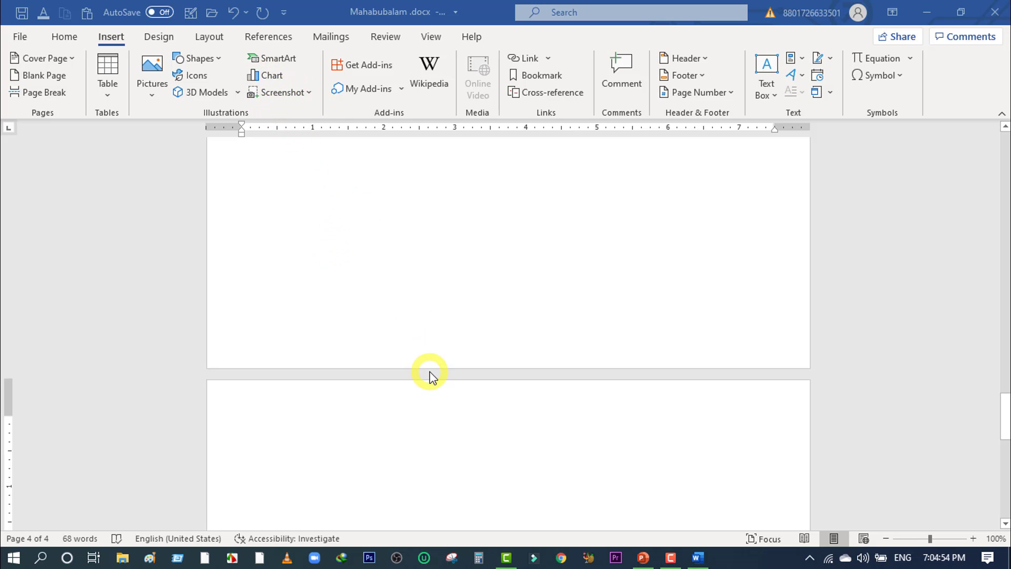
scroll(427, 372, "down", 4)
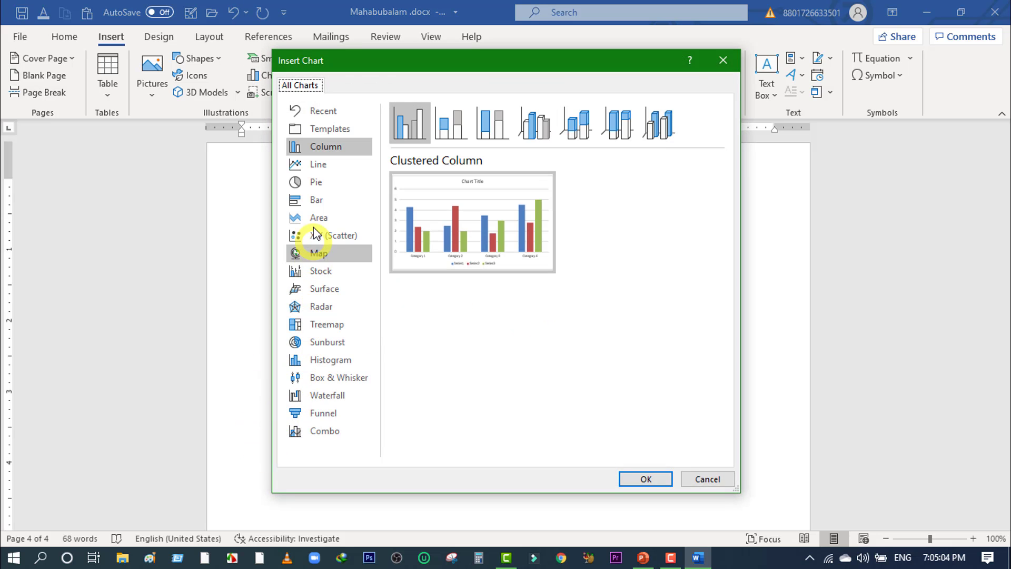
Step: Insert a Clustered Column chart with sample data on page 4
left_click(444, 250)
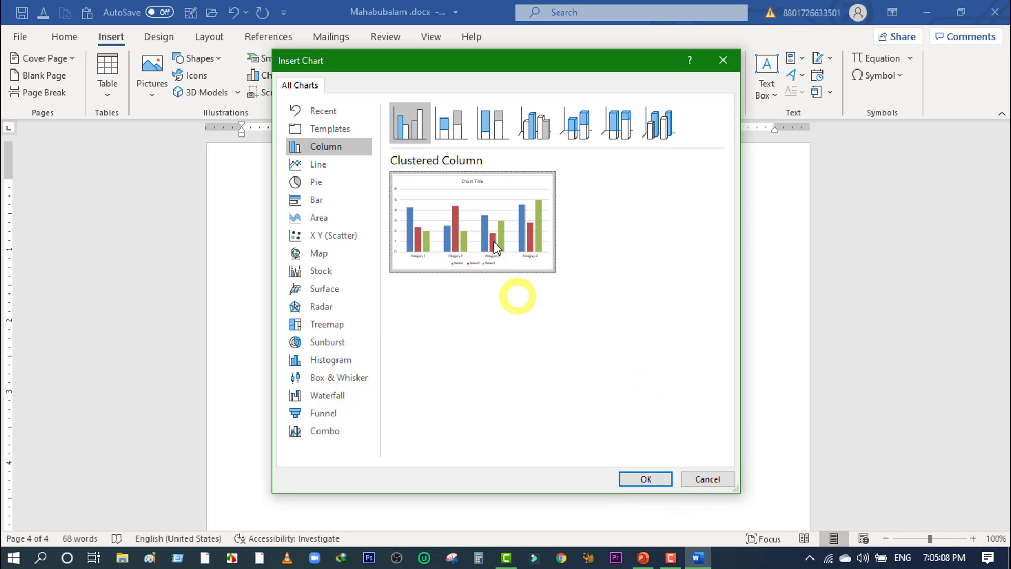
left_click(647, 479)
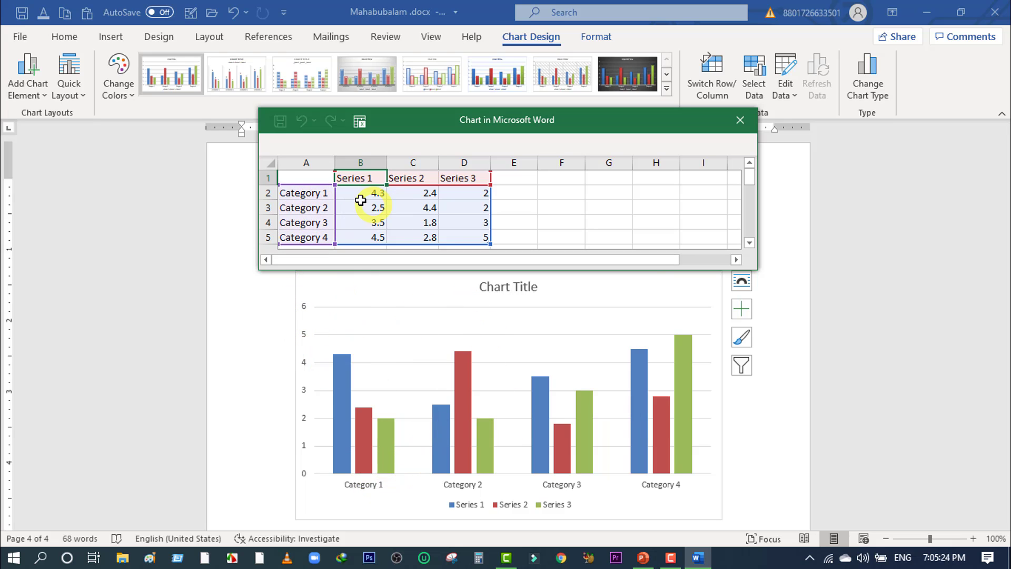
Step: Rename the first category to Bangla with series values 70, 79 and 50
left_click(309, 193)
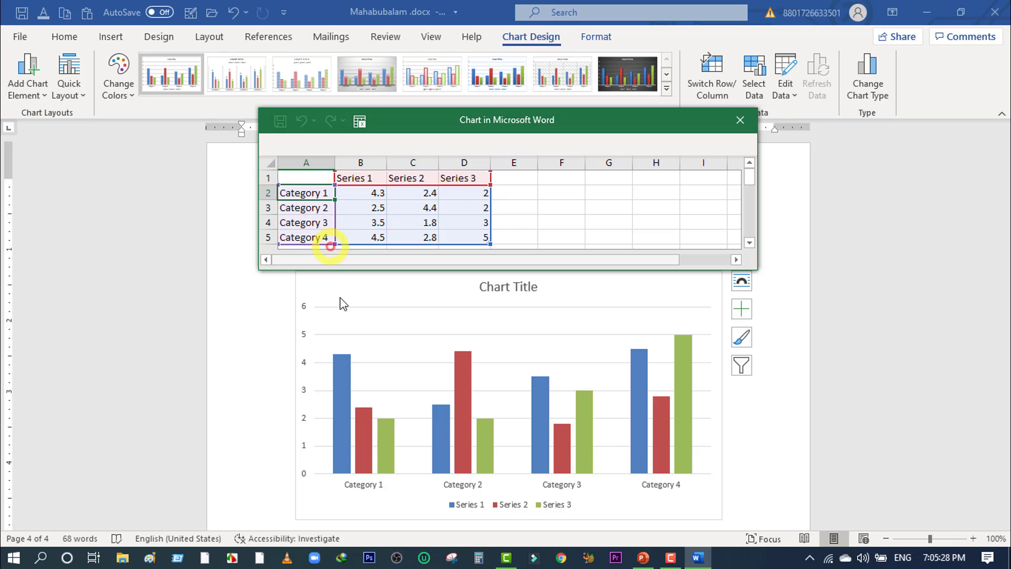
type("B")
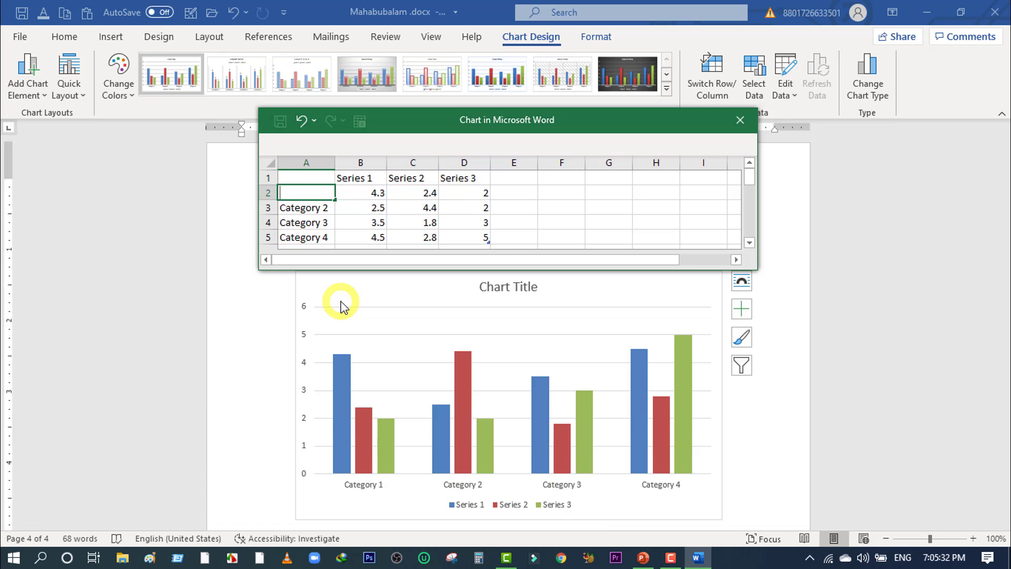
type("B")
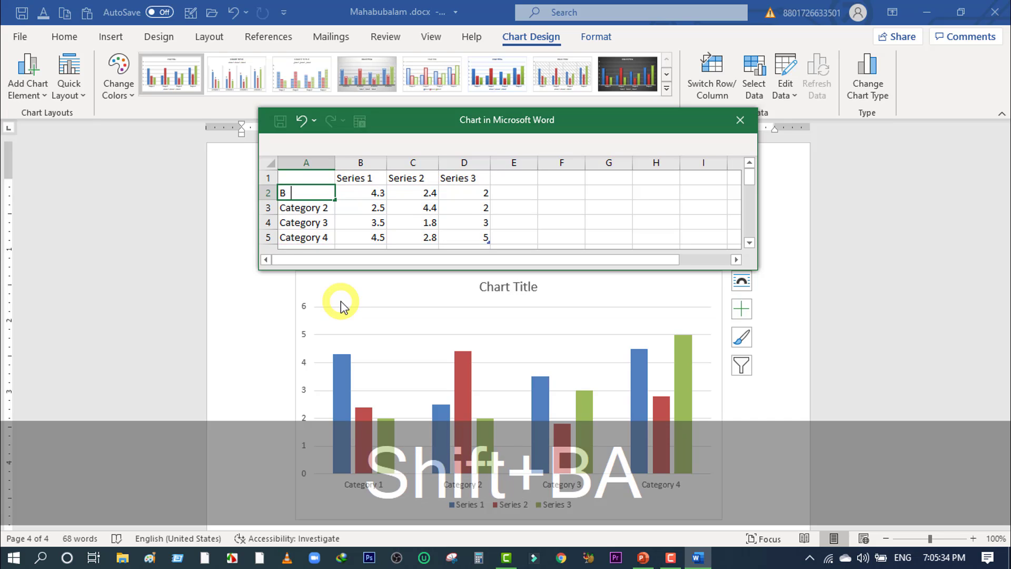
type(" ngla")
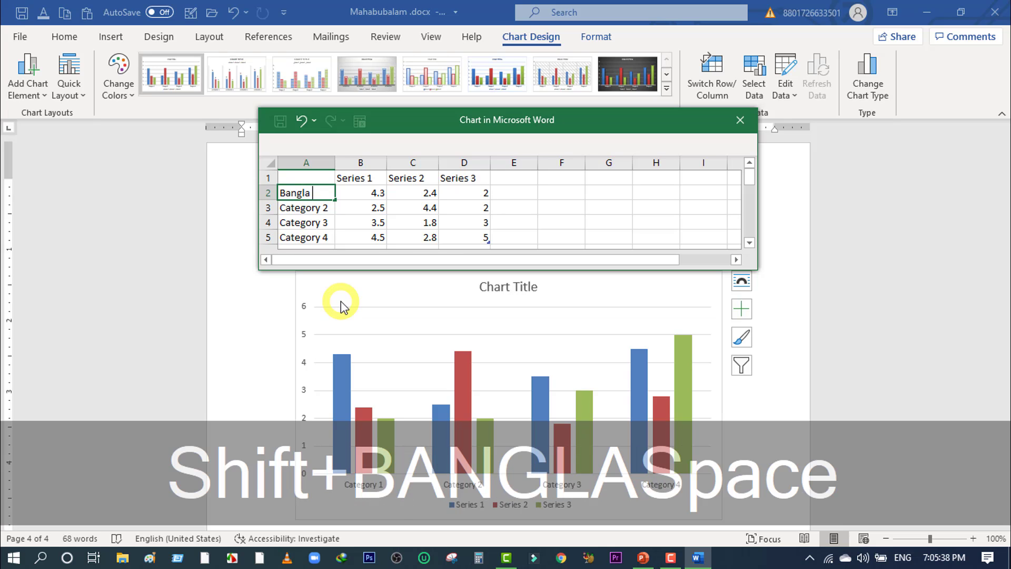
left_click(375, 193)
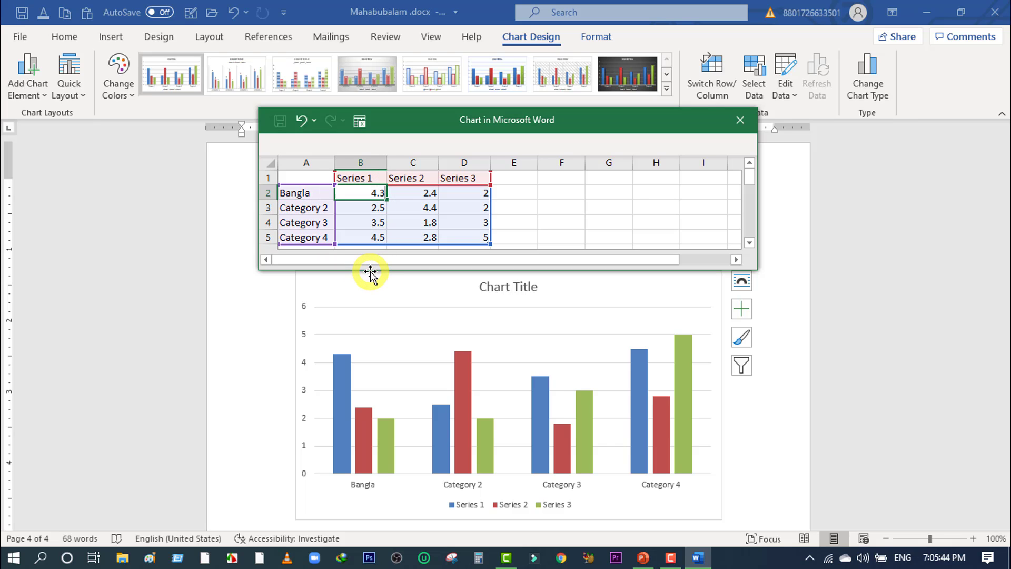
type("70")
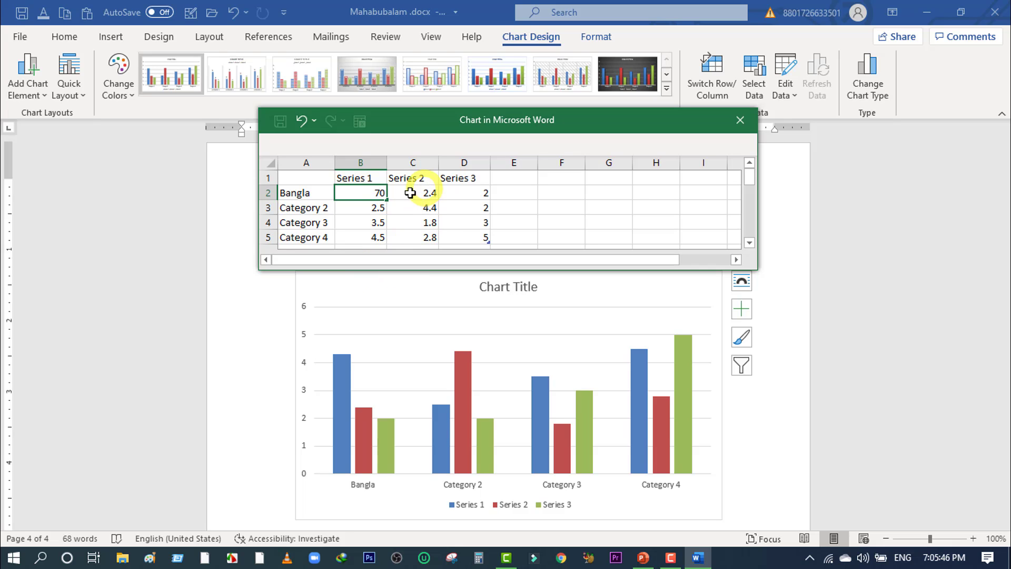
left_click(408, 195)
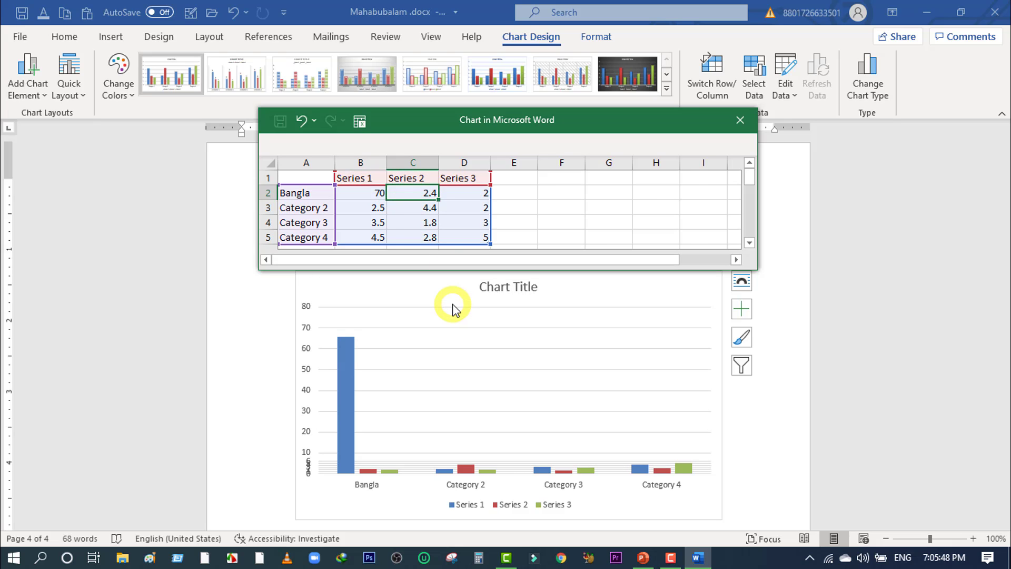
type("7")
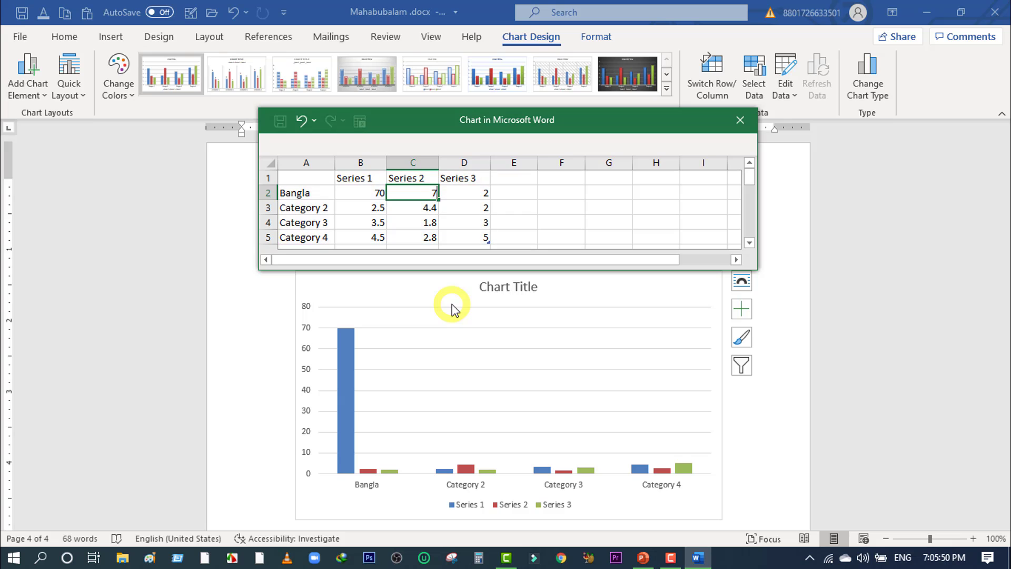
type("9")
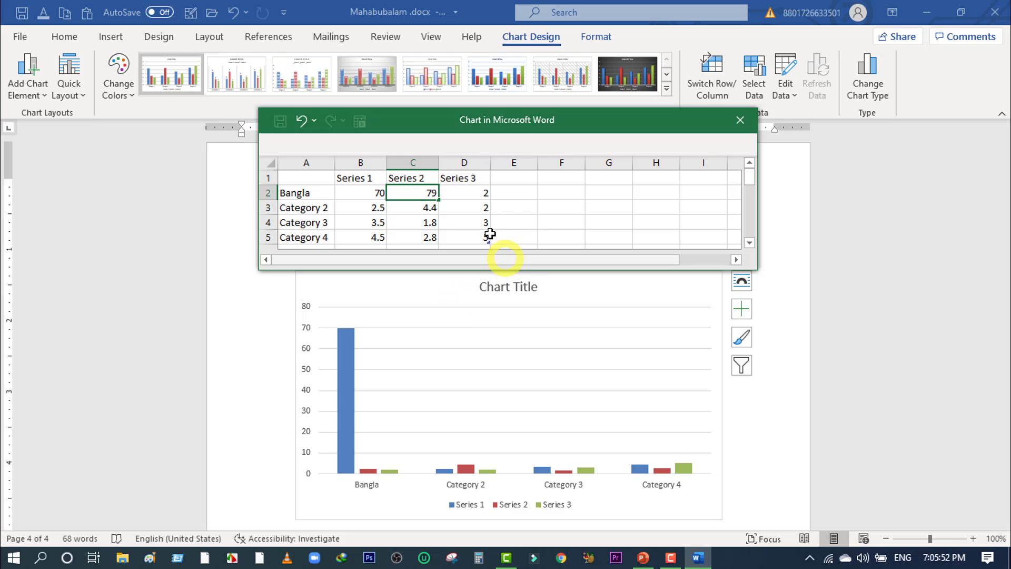
left_click(469, 194)
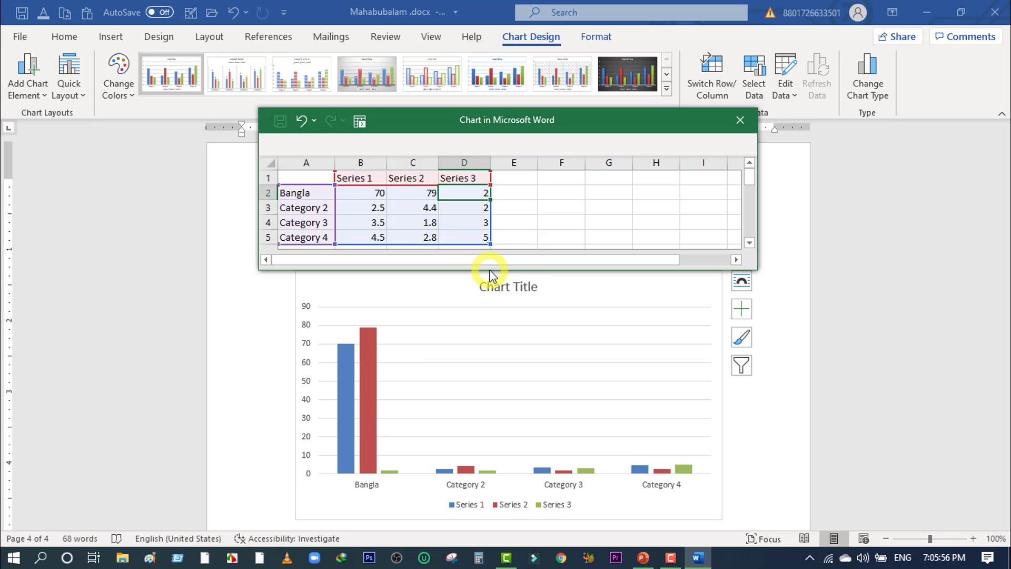
type("50")
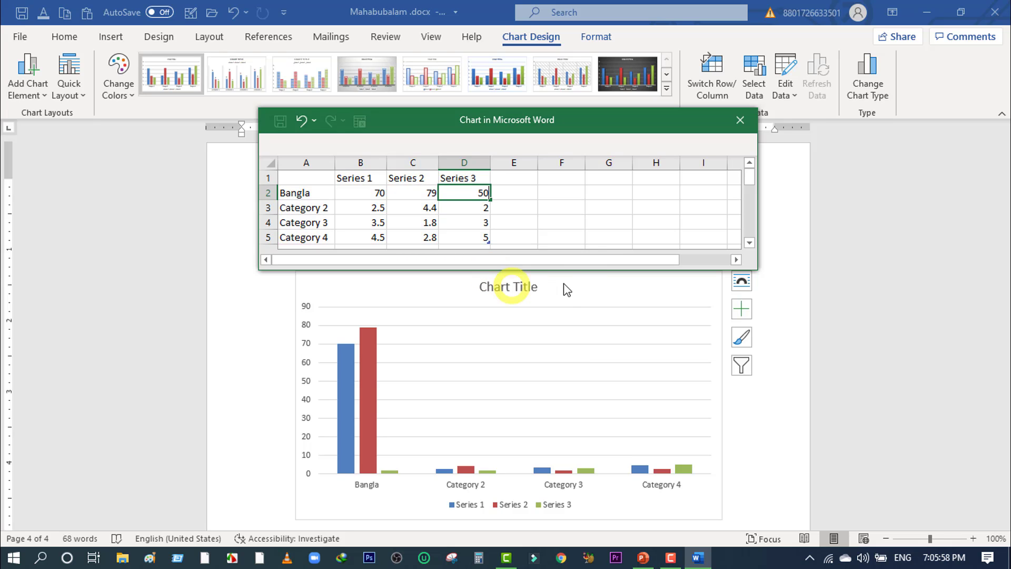
left_click(579, 207)
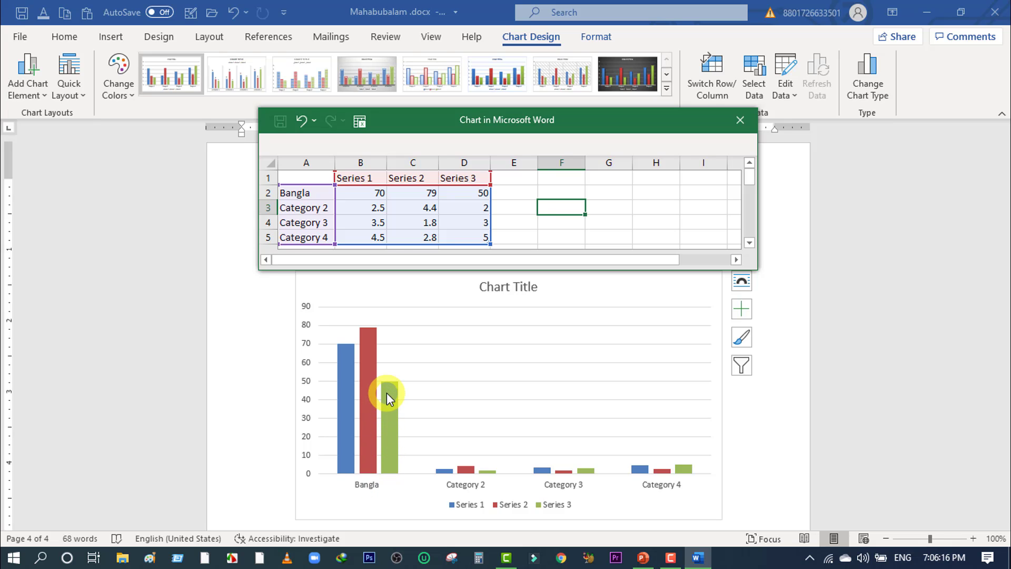
Step: Rename the second category to Math with values 100, 60 and 80, then deselect the chart
left_click(304, 208)
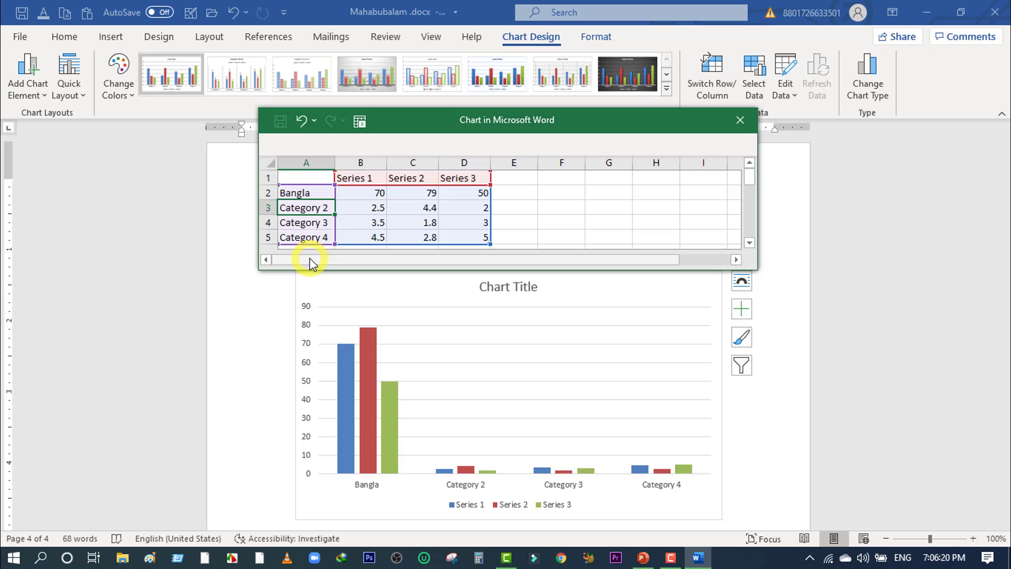
type("Ma")
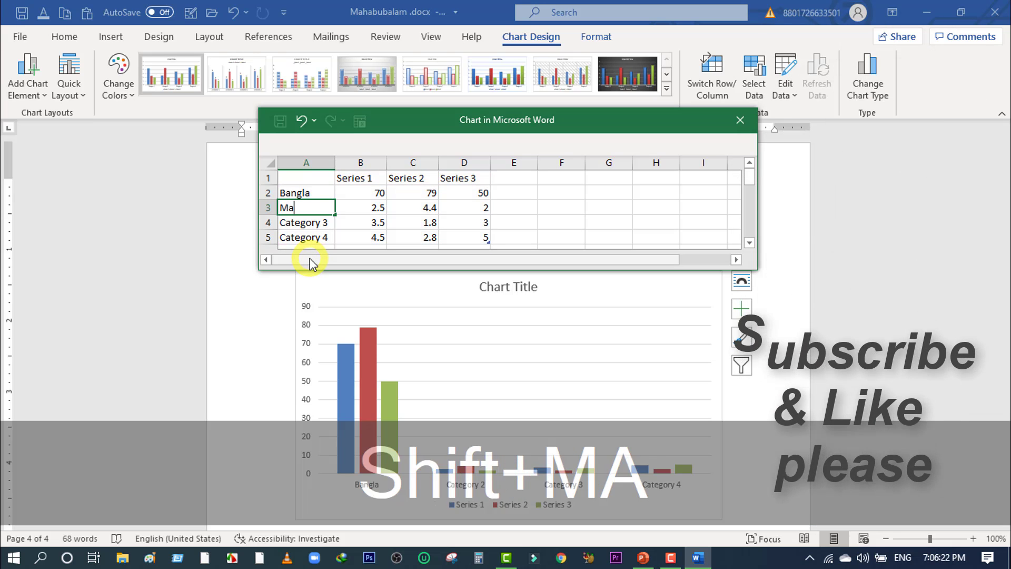
type("th")
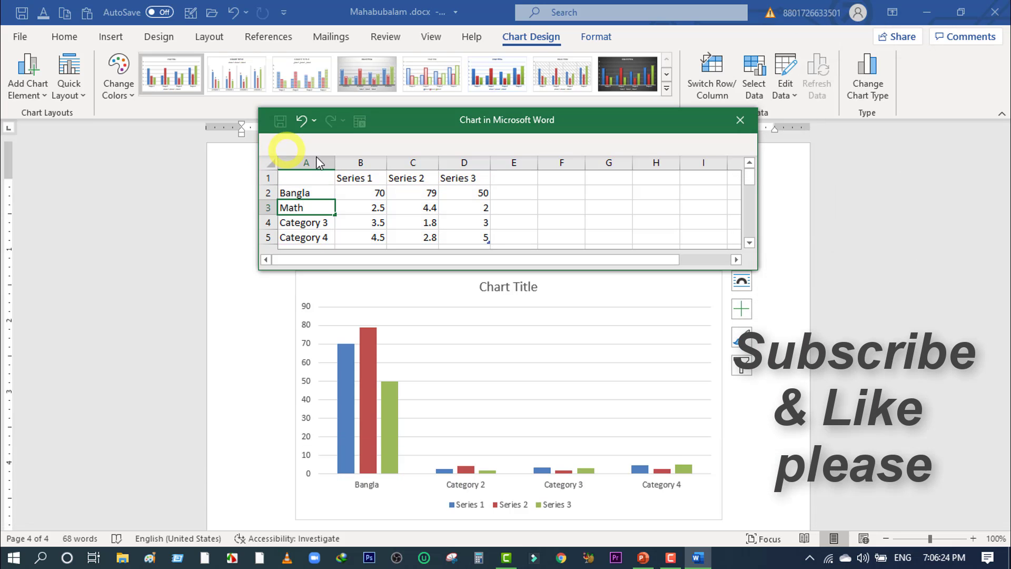
left_click(372, 207)
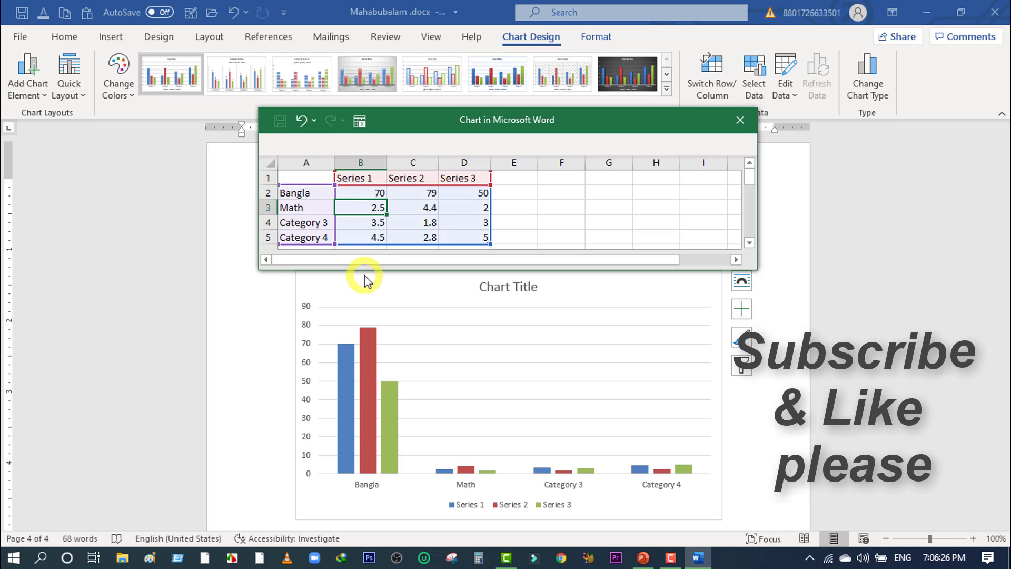
type("1")
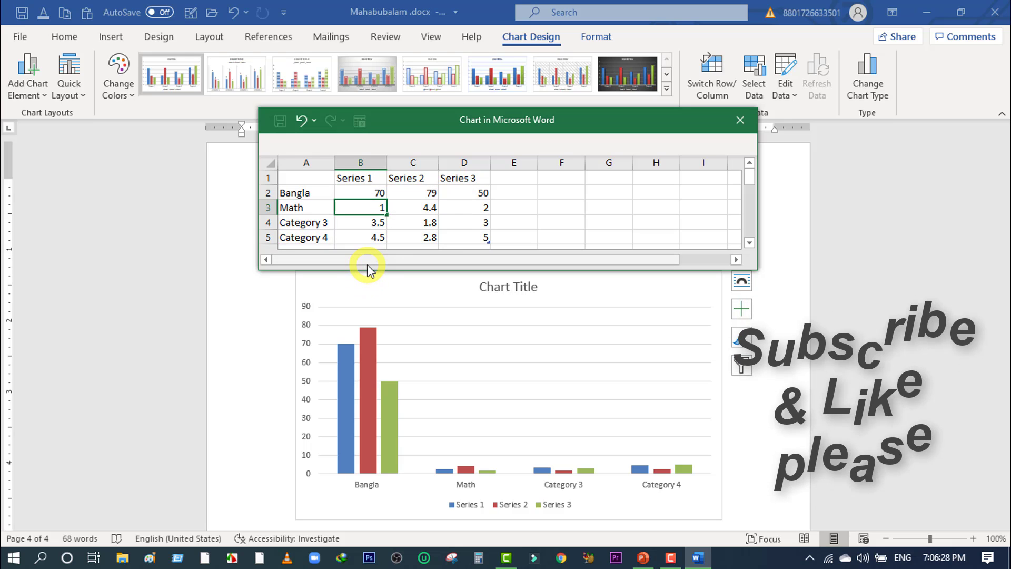
type("00")
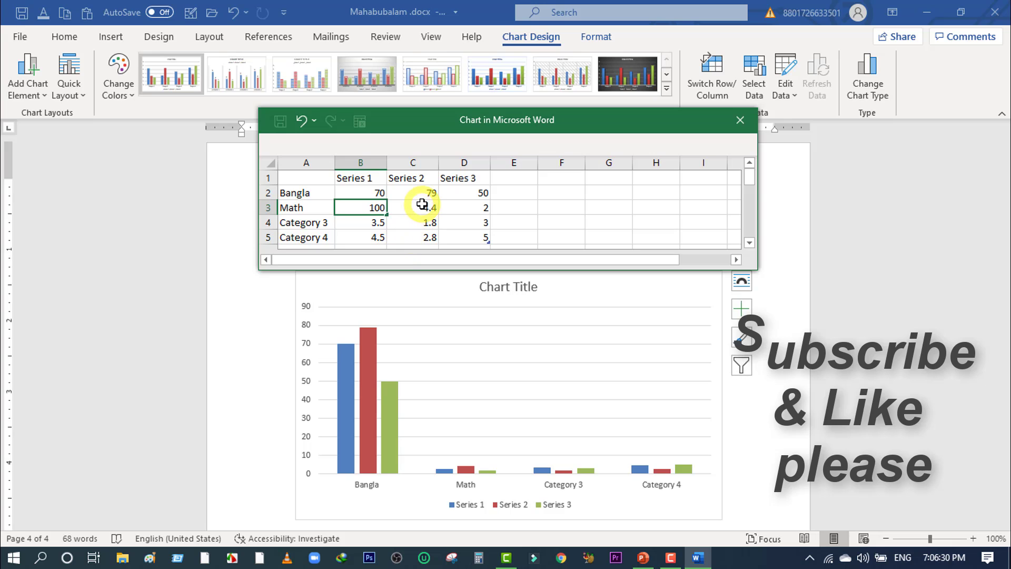
left_click(422, 207)
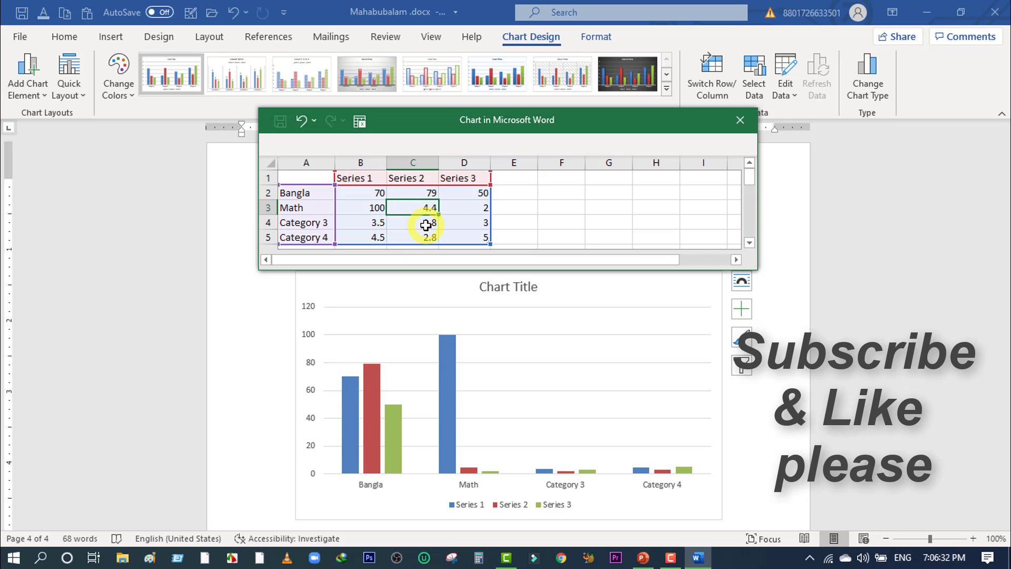
type("6")
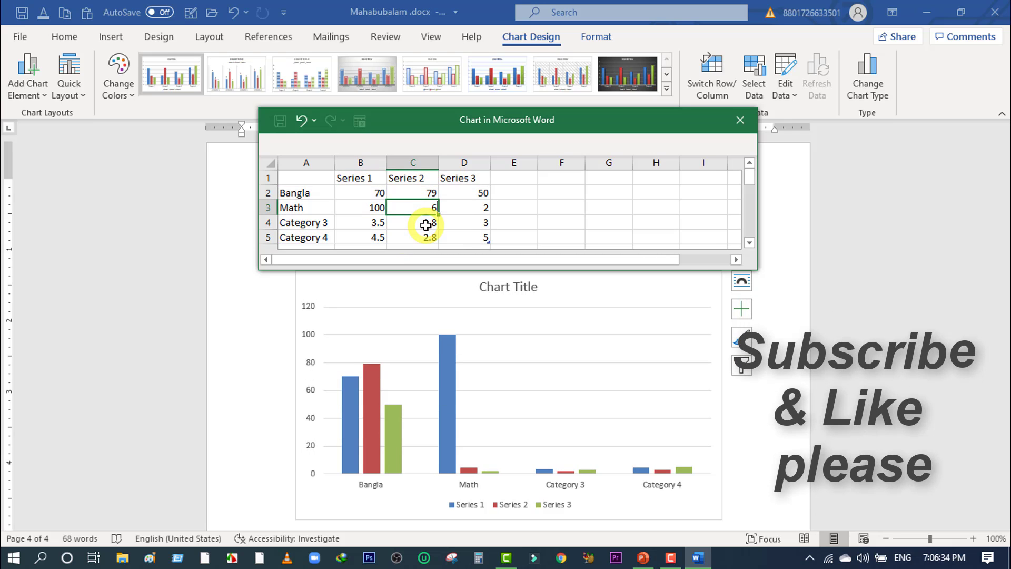
type("0")
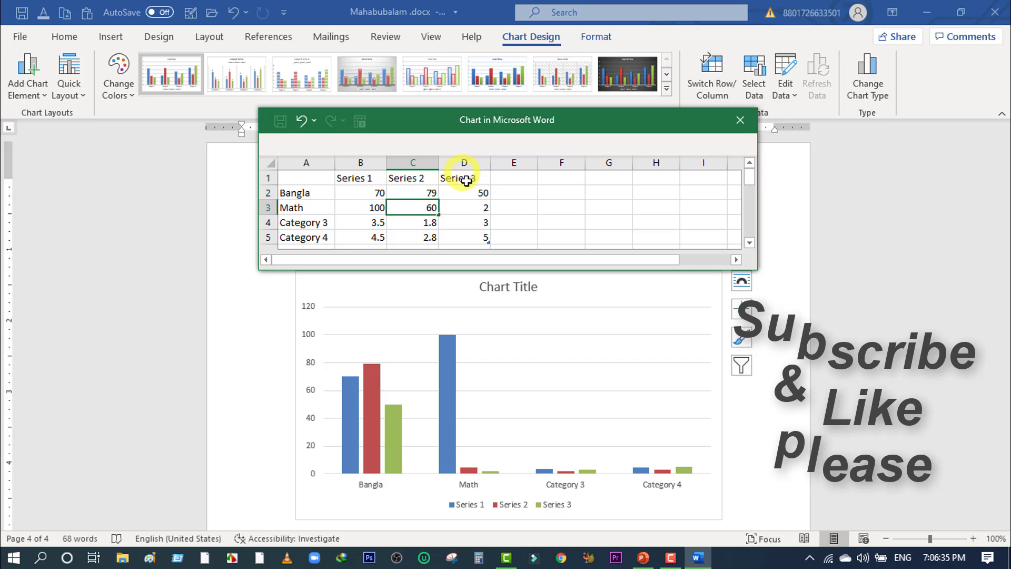
left_click(471, 209)
type("80")
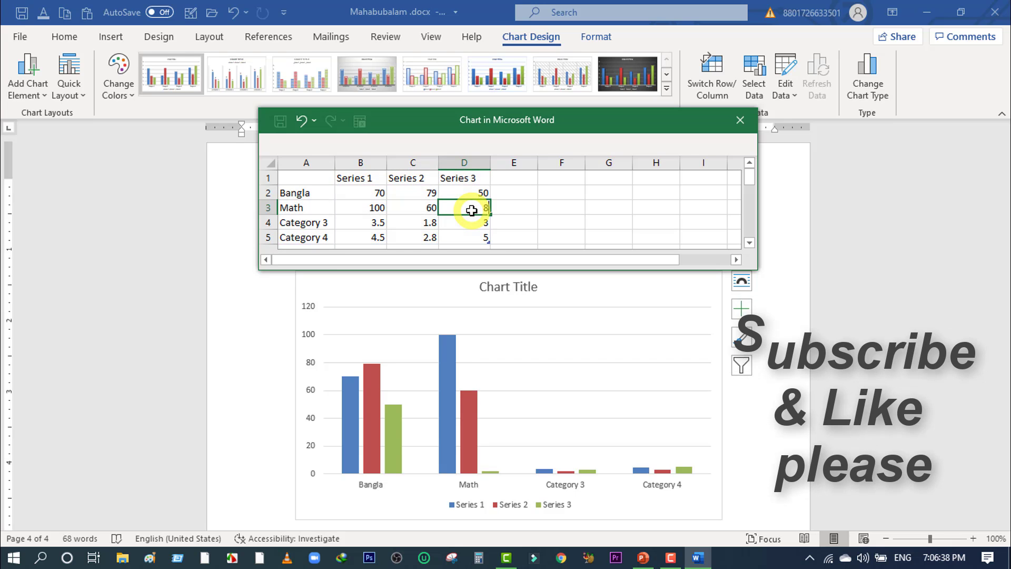
left_click(580, 209)
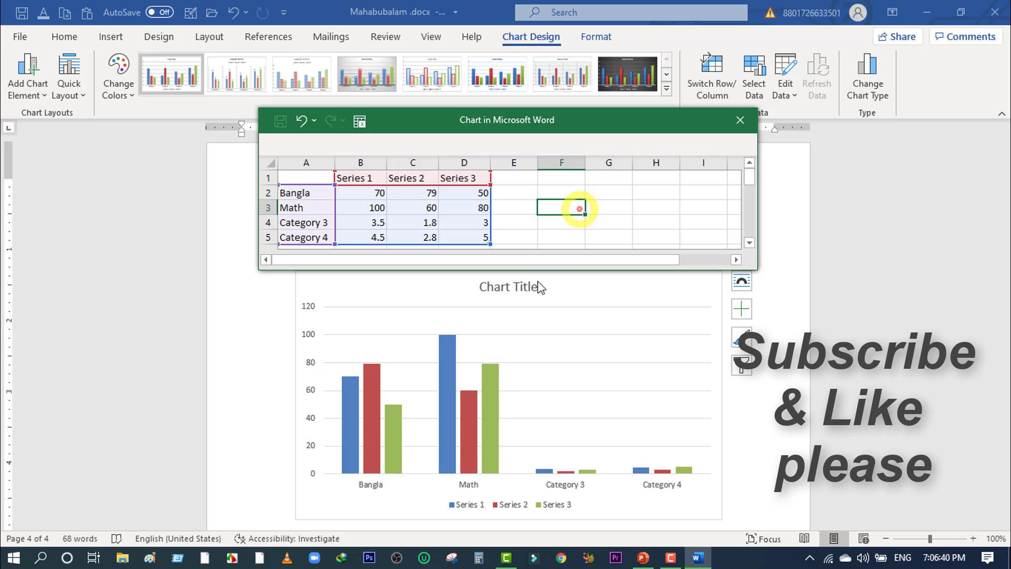
left_click(576, 376)
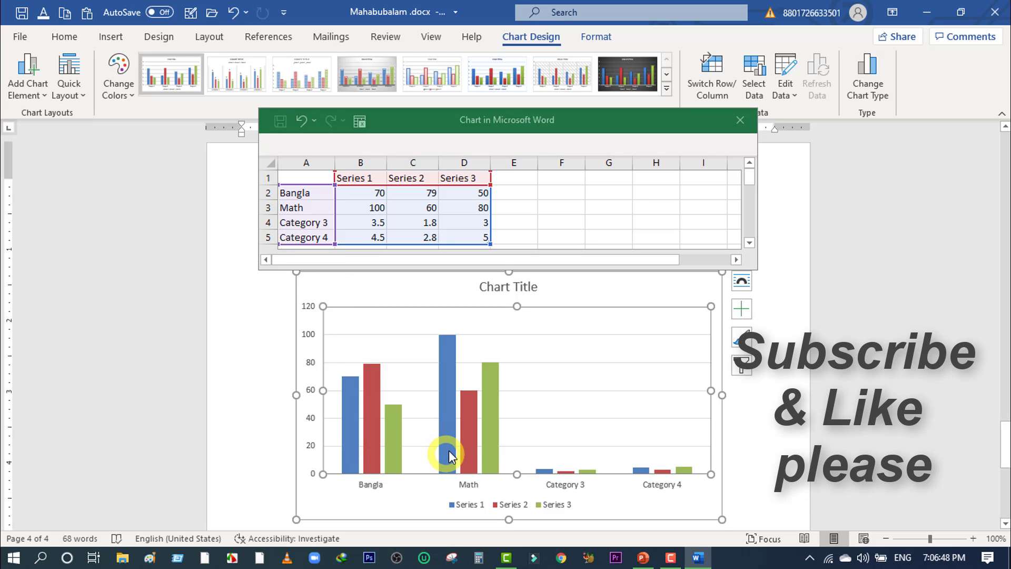
left_click(754, 409)
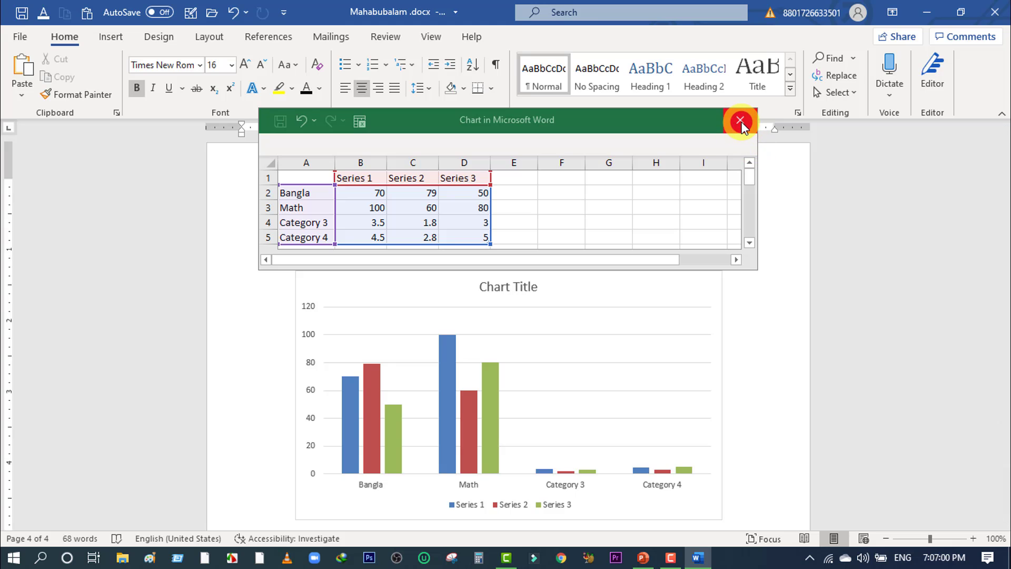
Step: Close the chart data sheet, reselect the chart and bring up its Chart Elements list
left_click(708, 358)
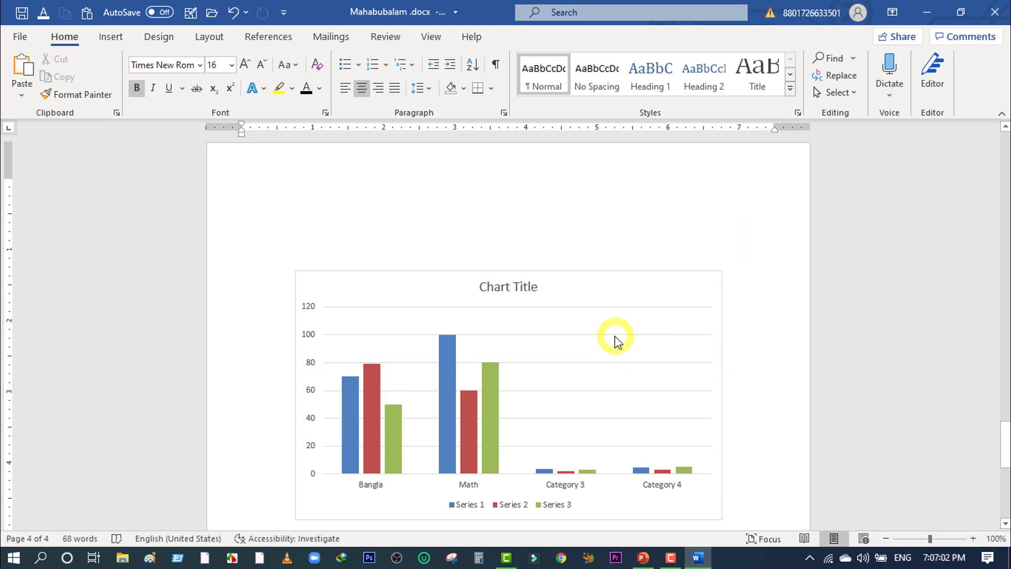
scroll(580, 337, "down", 3)
scroll(474, 320, "up", 3)
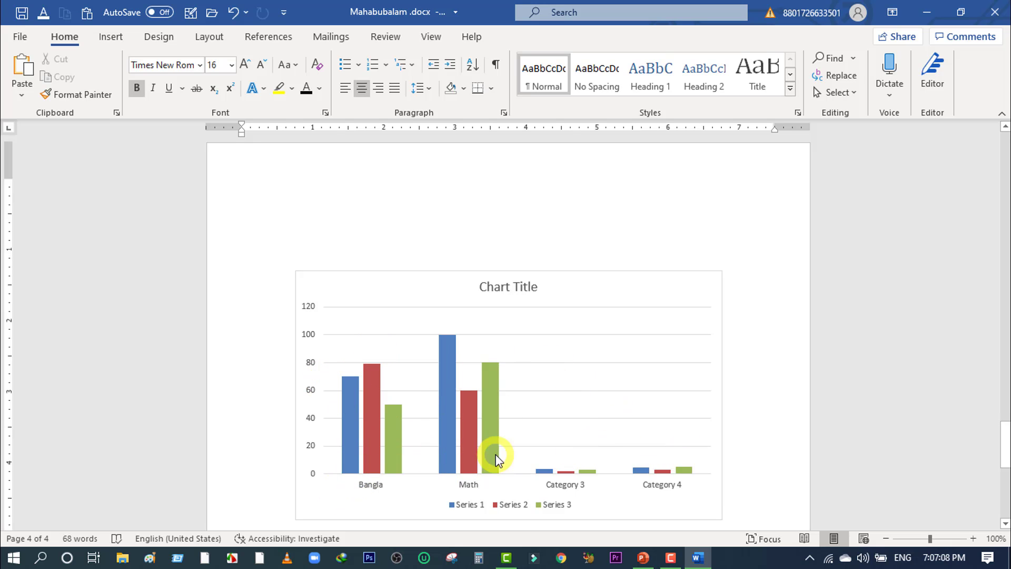
left_click(588, 278)
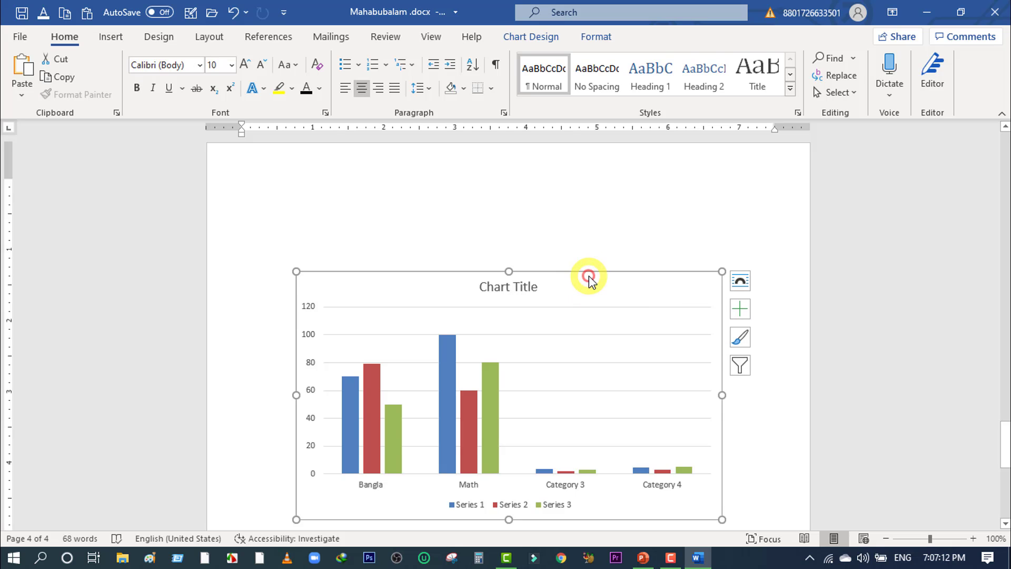
left_click(742, 311)
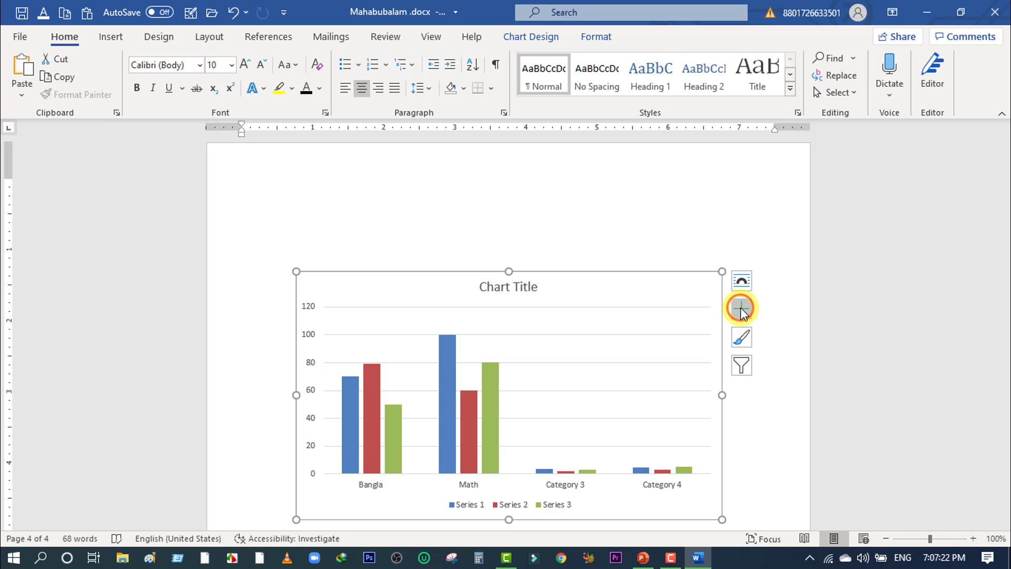
left_click(741, 310)
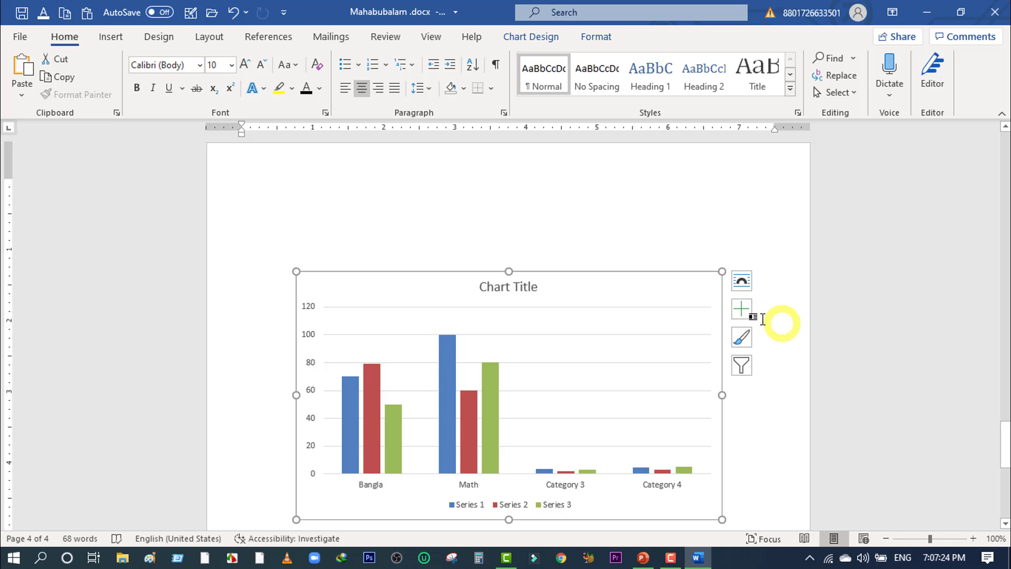
left_click(742, 311)
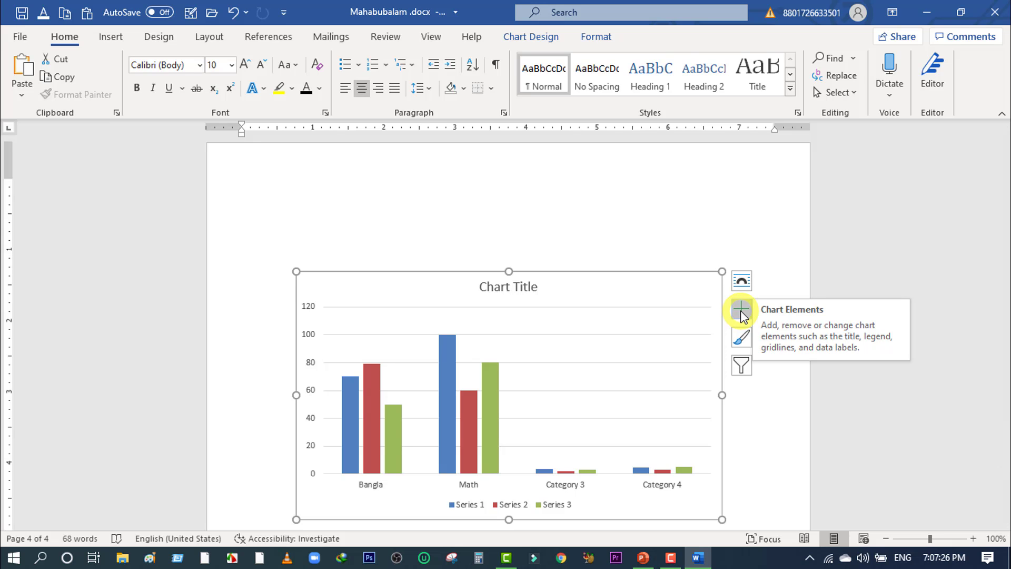
Step: Add axis titles to the chart and try data labels before removing them
left_click(741, 313)
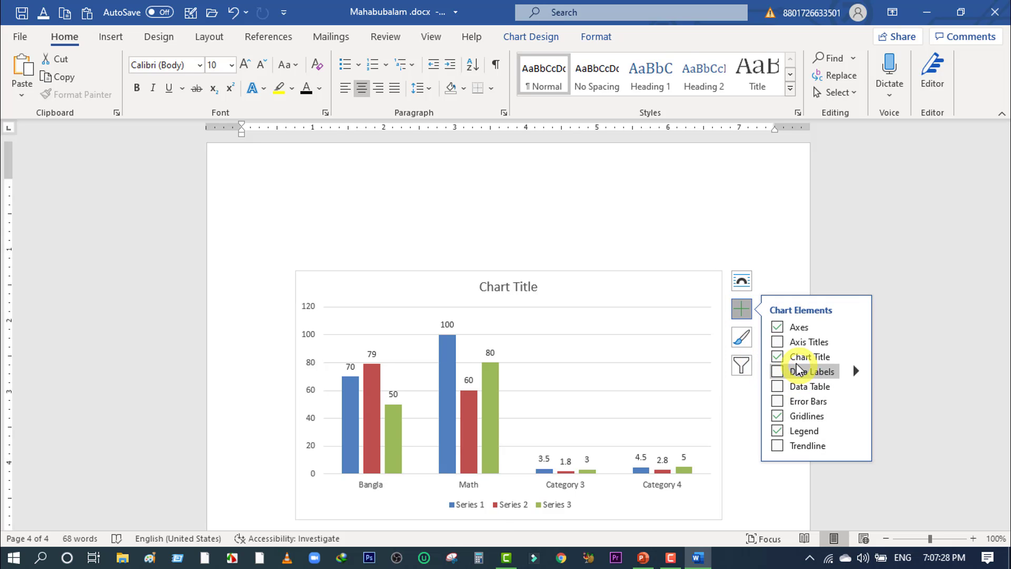
left_click(778, 343)
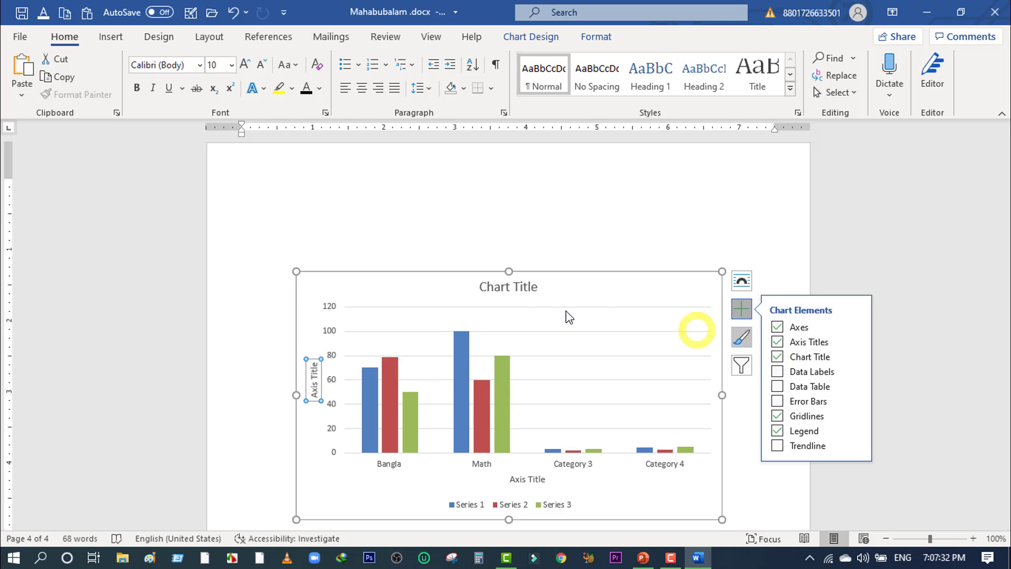
left_click(499, 288)
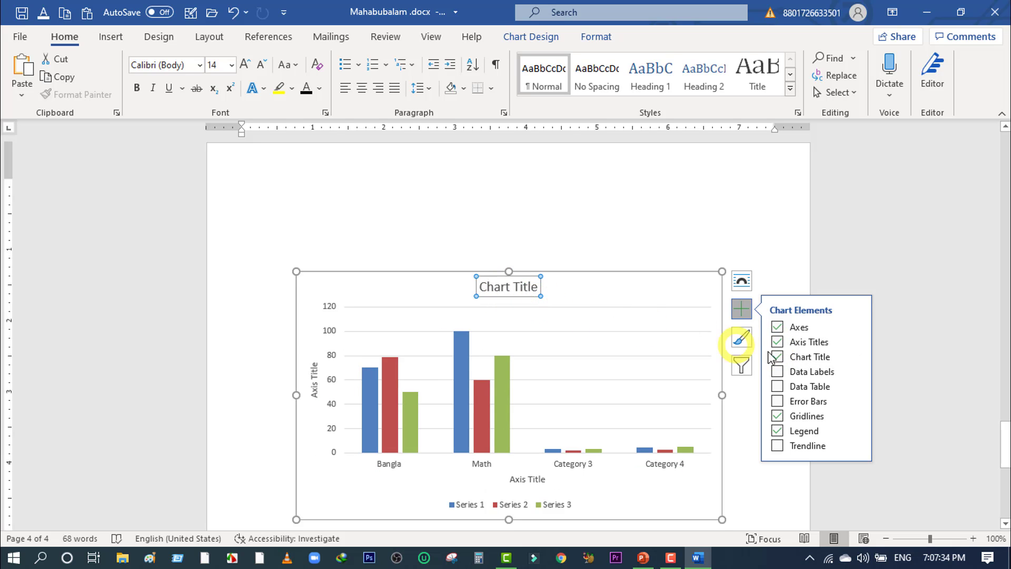
left_click(777, 372)
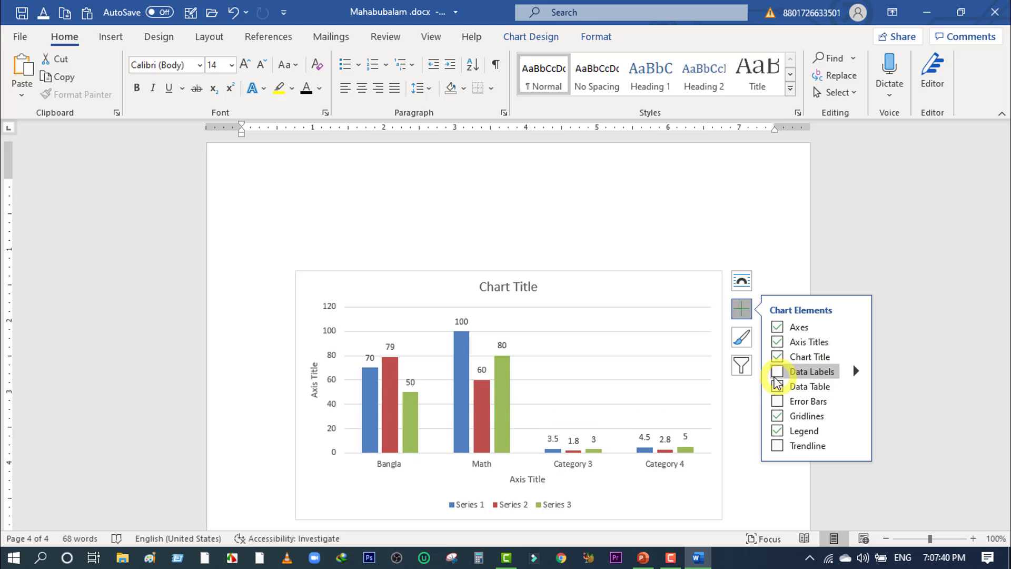
left_click(778, 372)
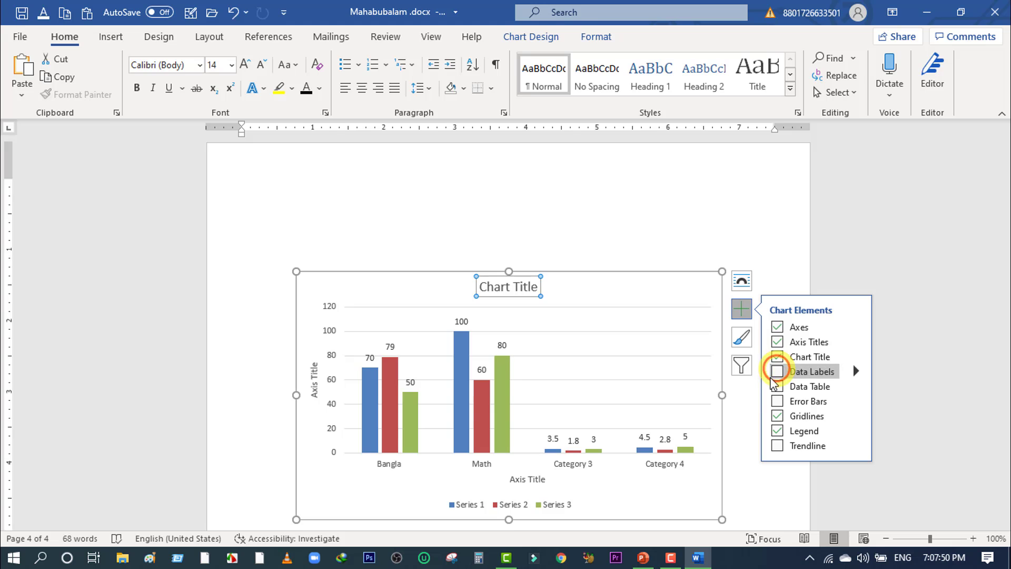
left_click(777, 371)
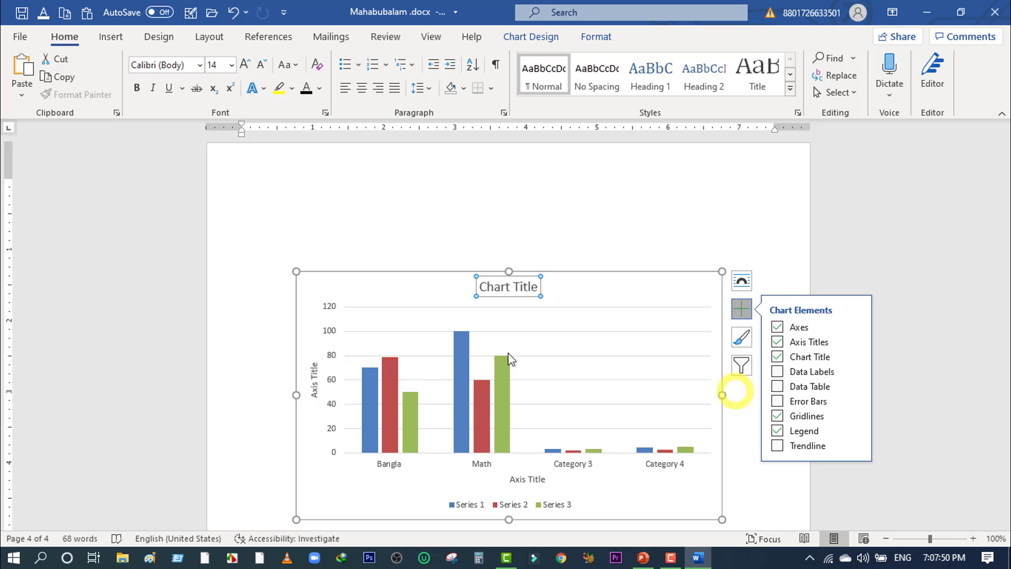
Step: Try a data table, error bars and a Series 1 trendline, removing each again
left_click(777, 387)
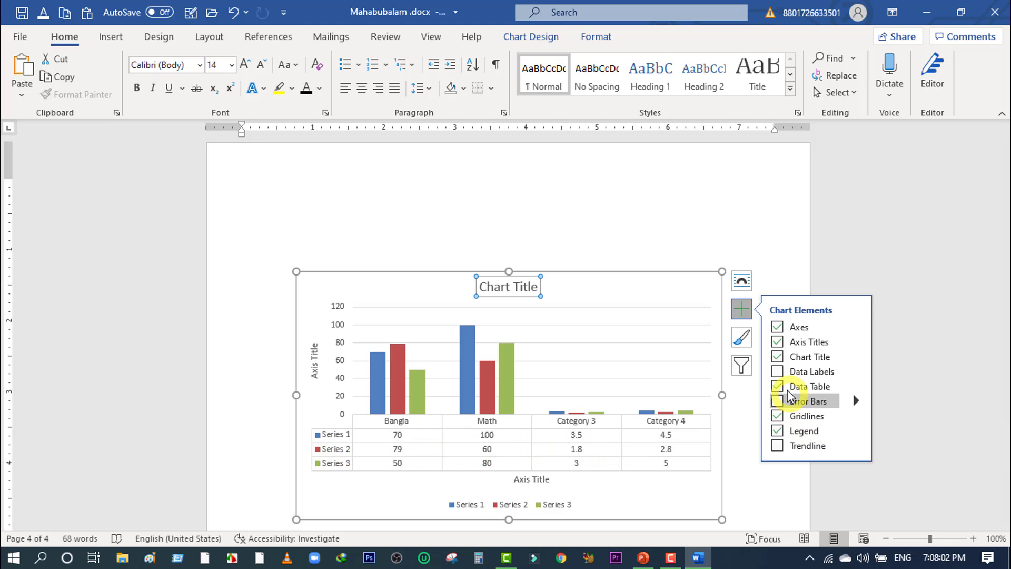
left_click(777, 387)
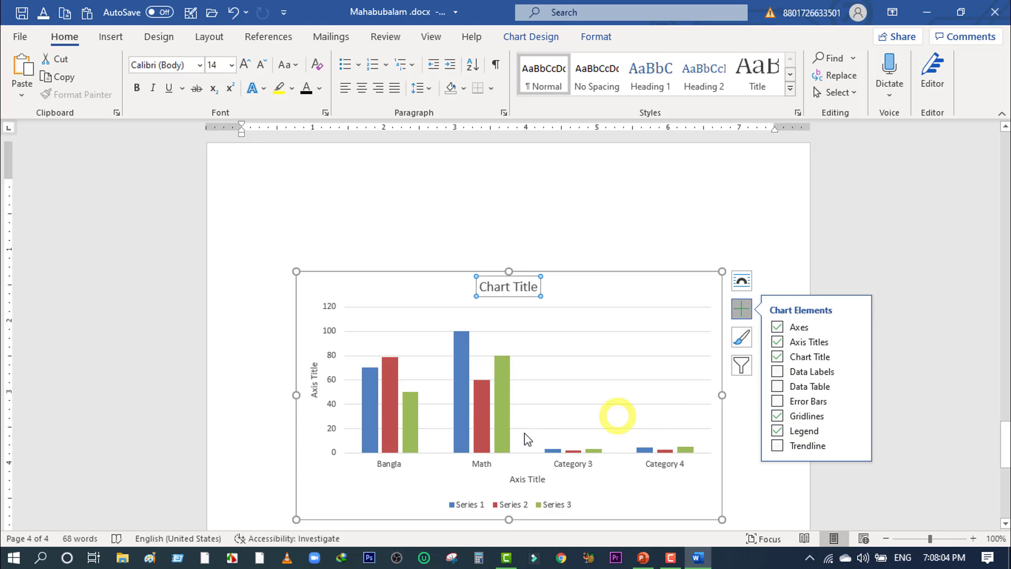
left_click(778, 403)
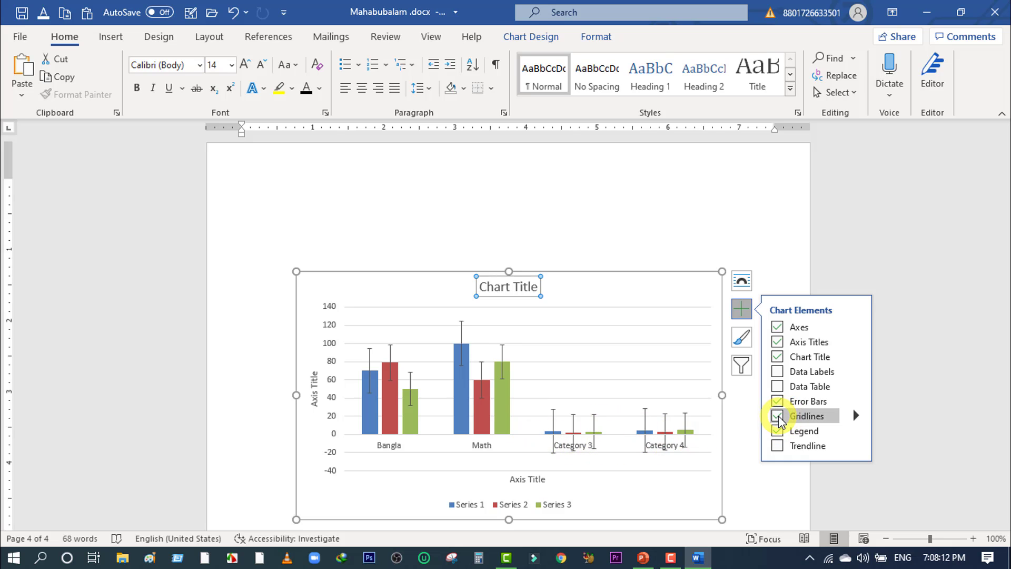
left_click(777, 402)
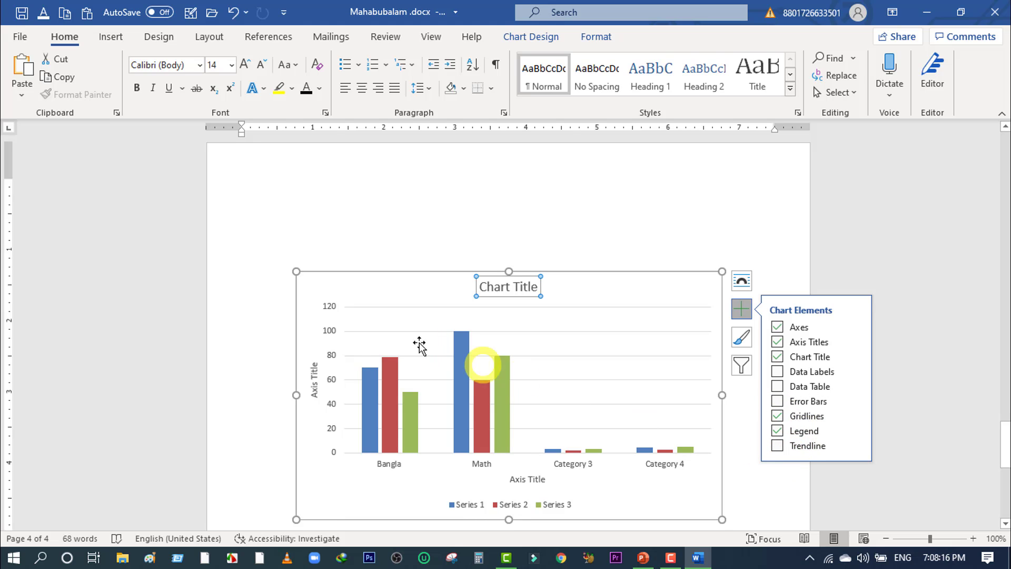
left_click(777, 446)
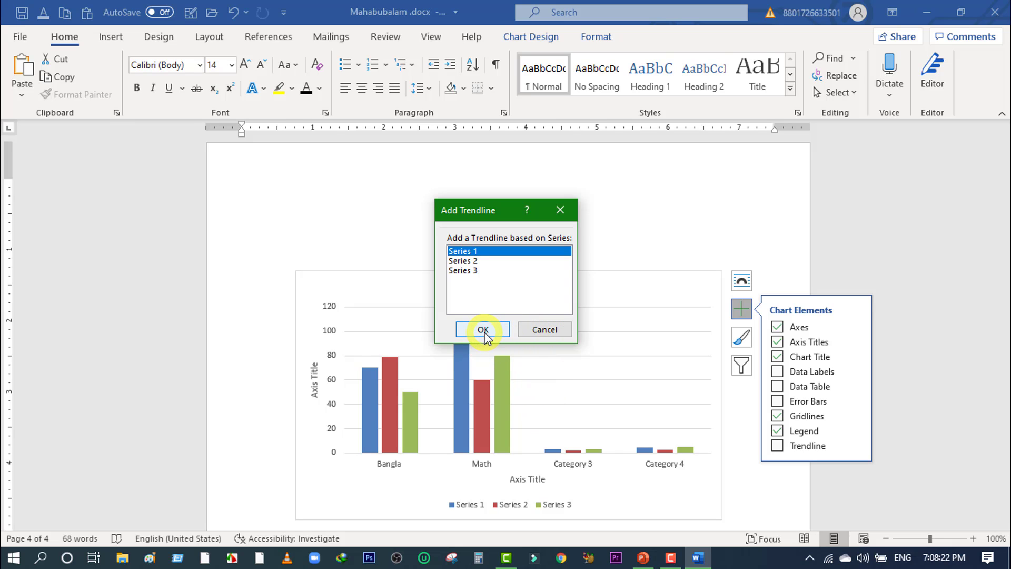
left_click(483, 331)
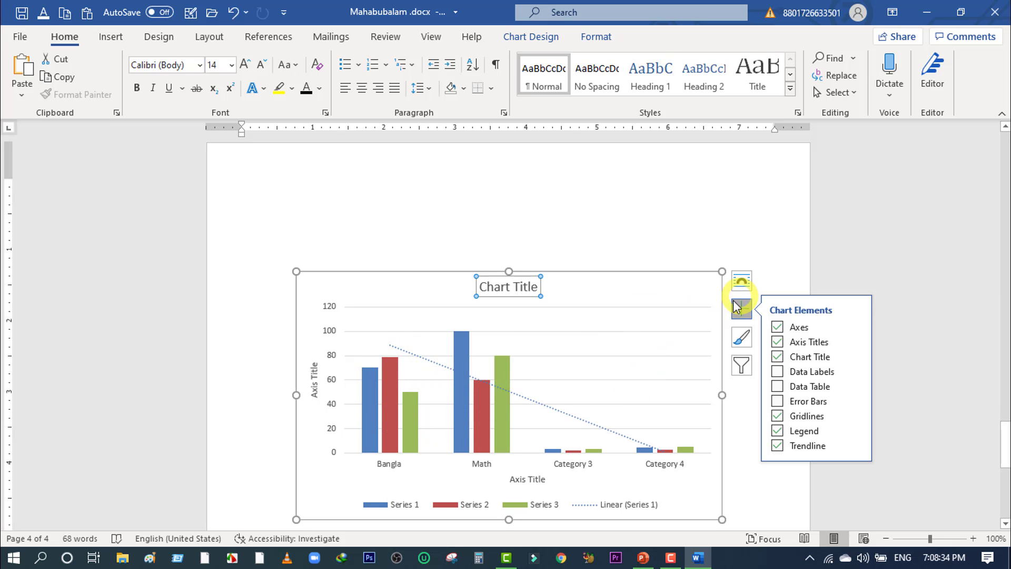
left_click(778, 446)
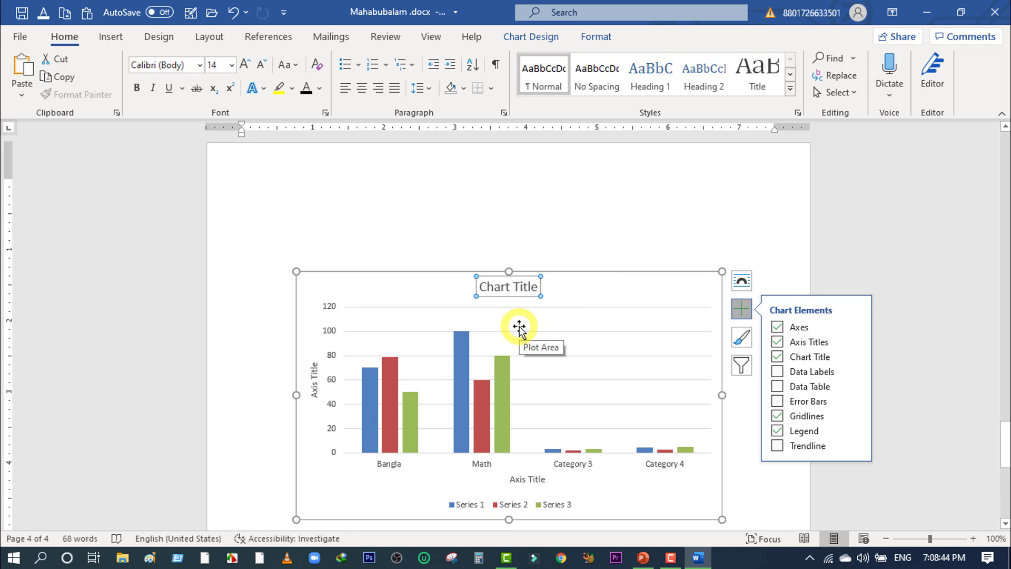
Step: Type placeholder text into the chart title and set the chart's text wrapping to Through
type("hghhghdfhds")
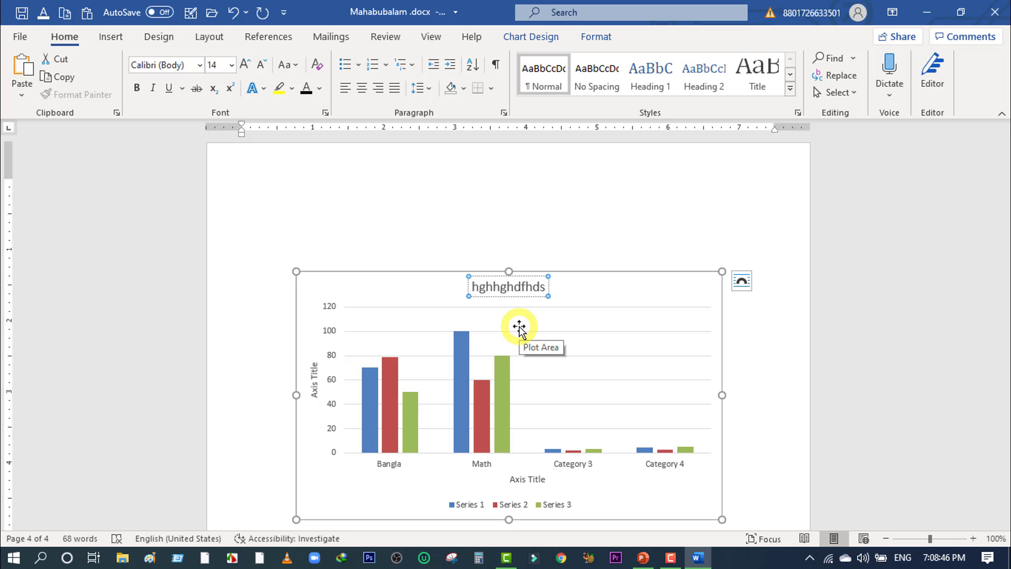
left_click(582, 238)
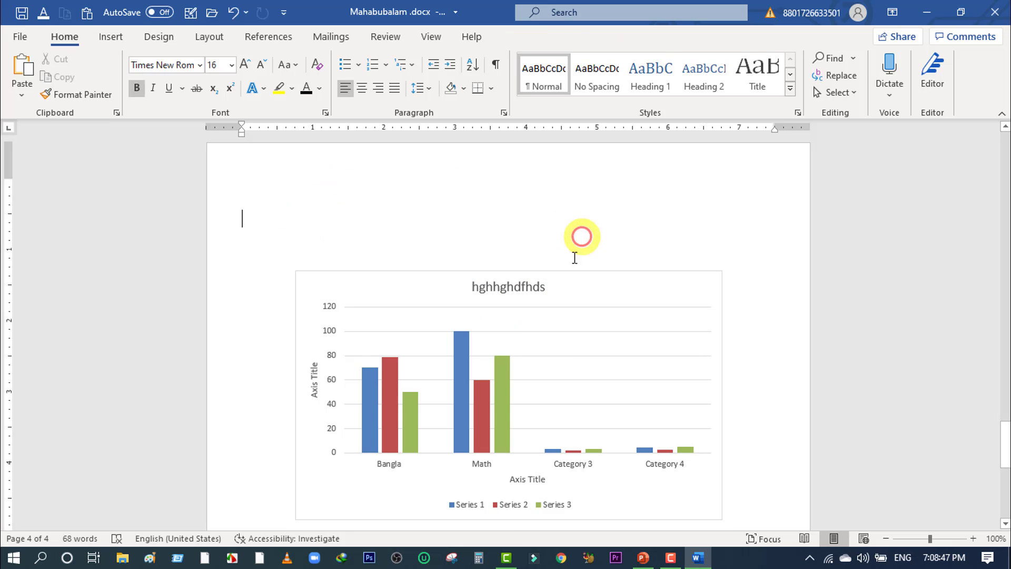
left_click(497, 282)
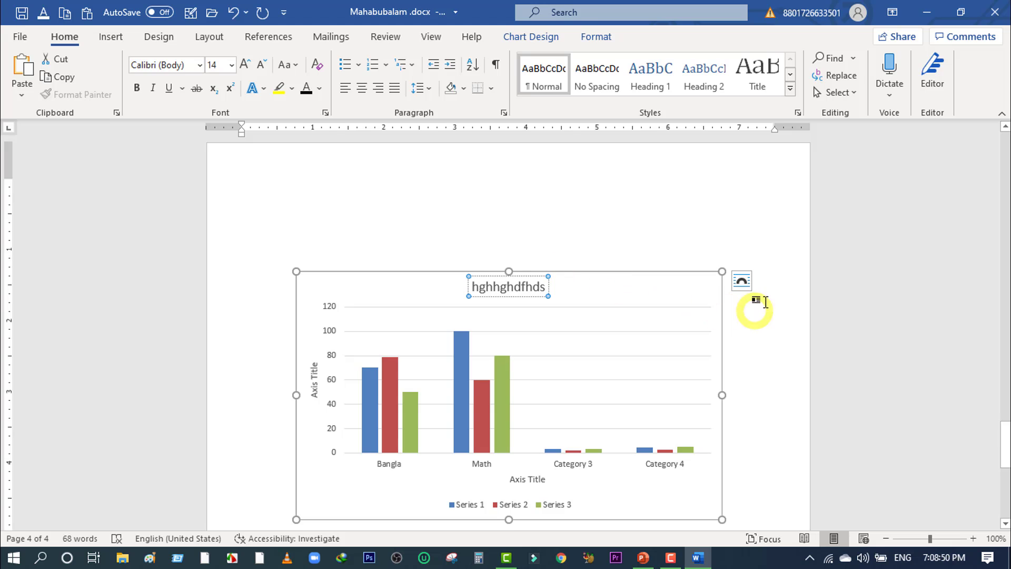
left_click(743, 283)
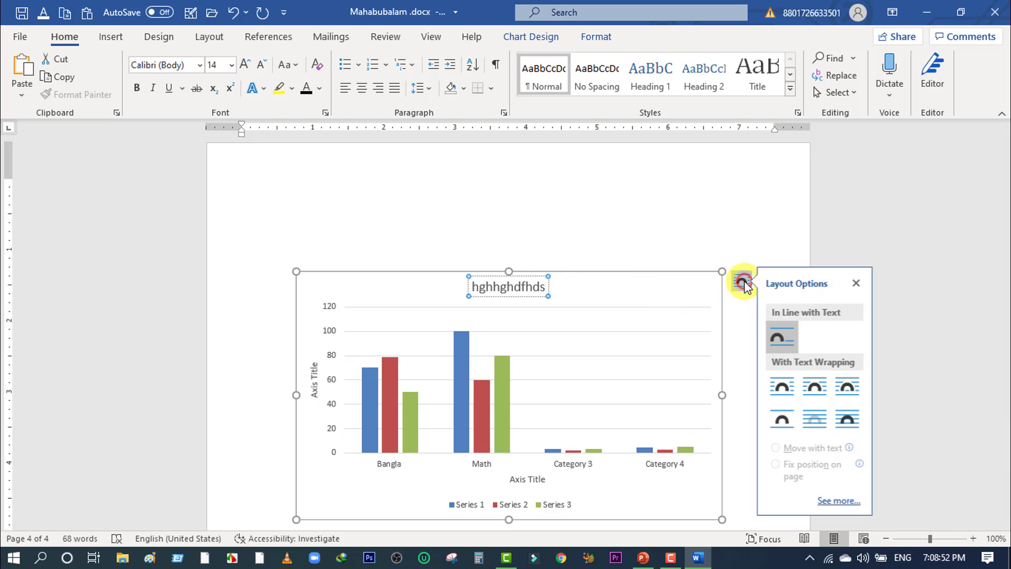
left_click(849, 390)
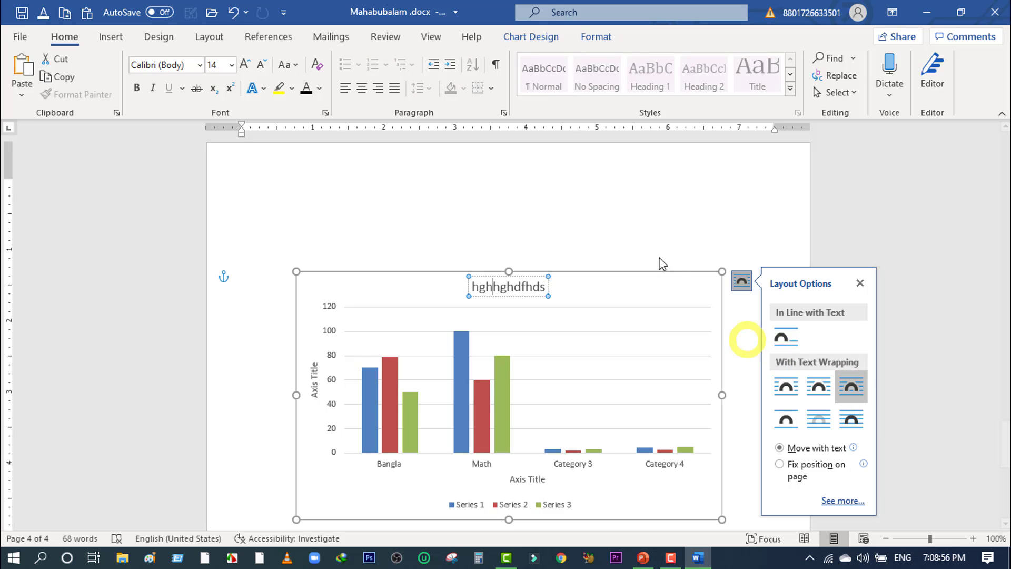
left_click(644, 216)
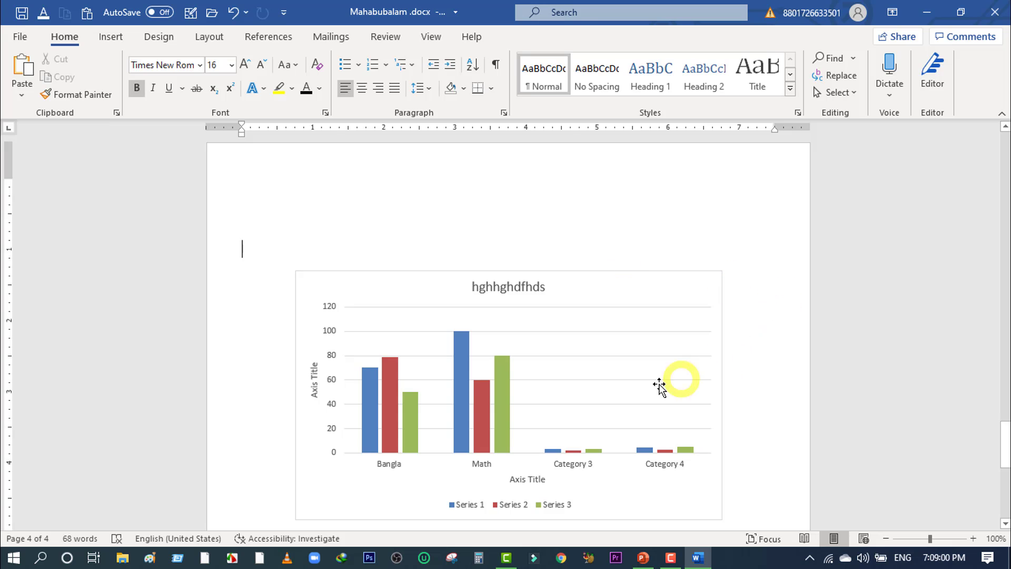
Step: Enlarge the chart wider and taller and move it up slightly on the page
left_click(636, 337)
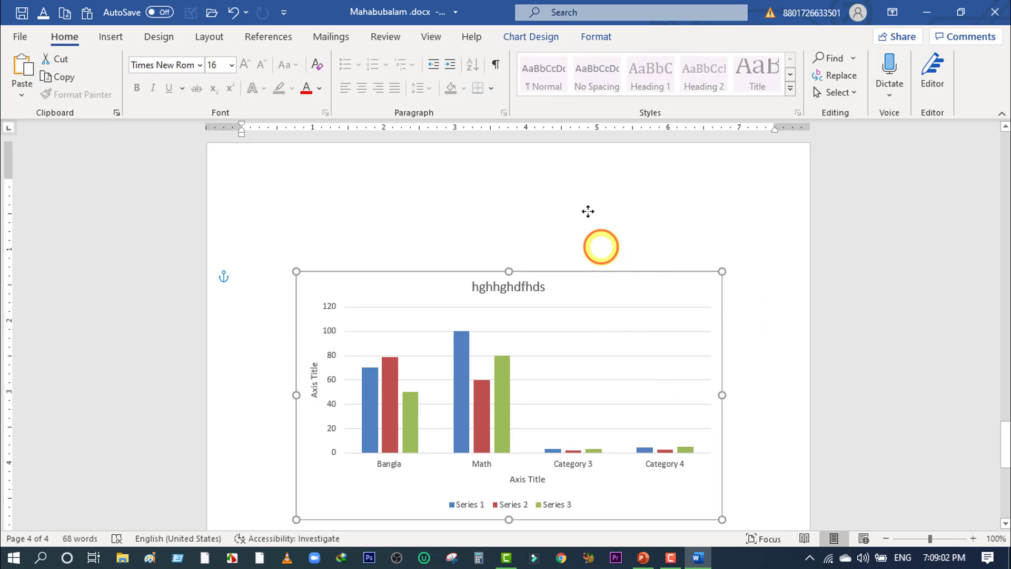
left_click(566, 172)
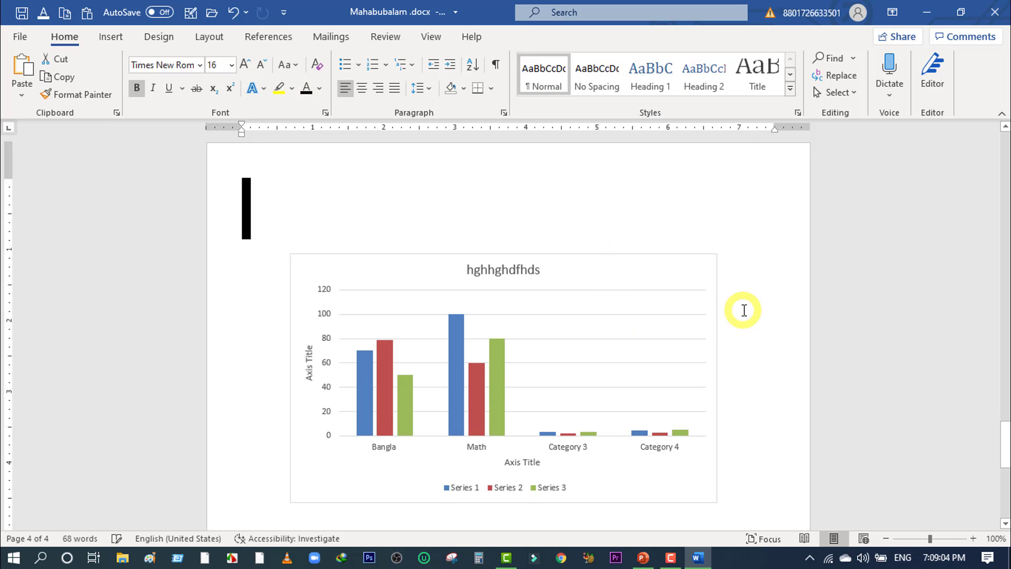
left_click(598, 257)
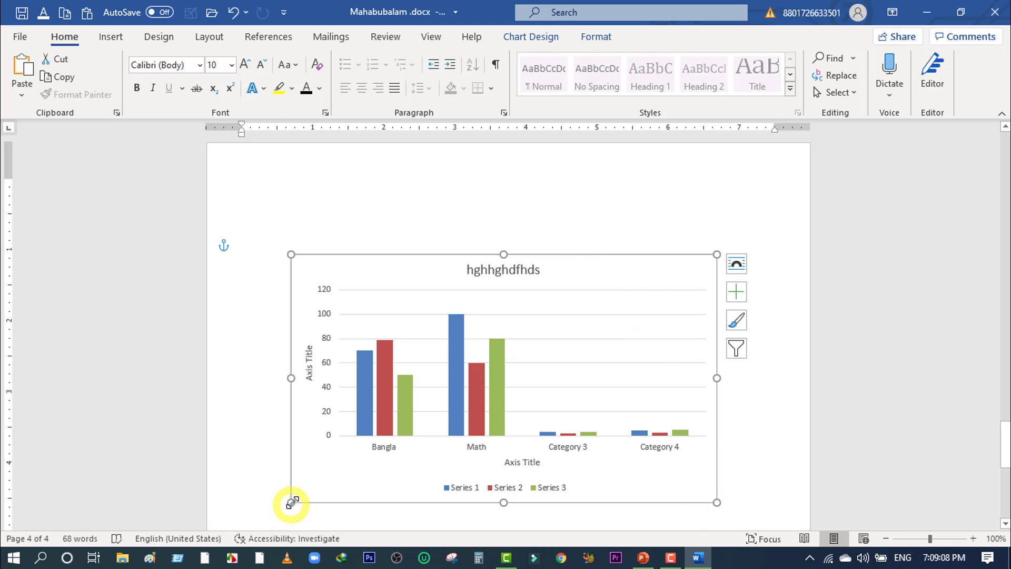
left_click_drag(291, 502, 249, 528)
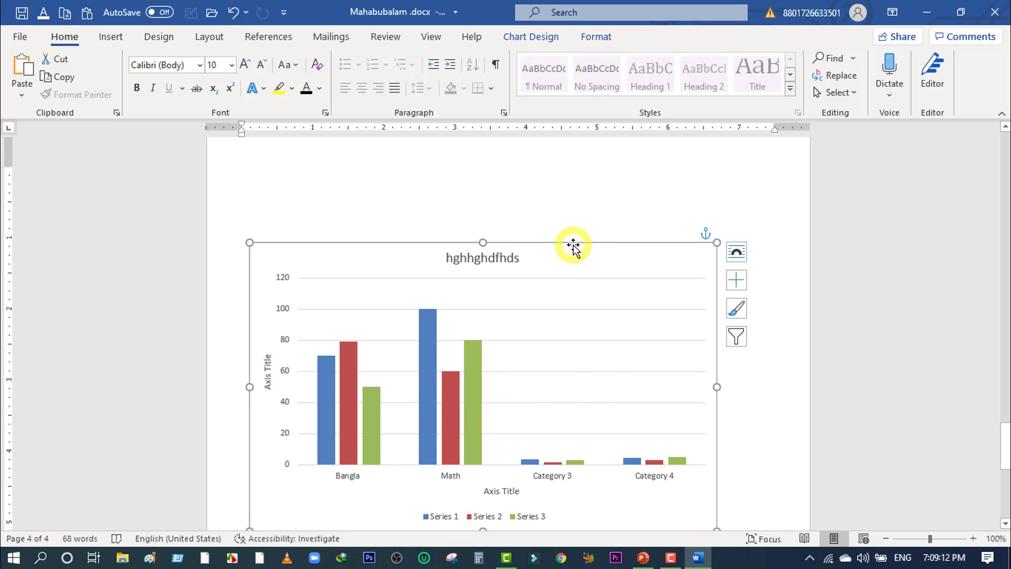
left_click_drag(573, 241, 594, 215)
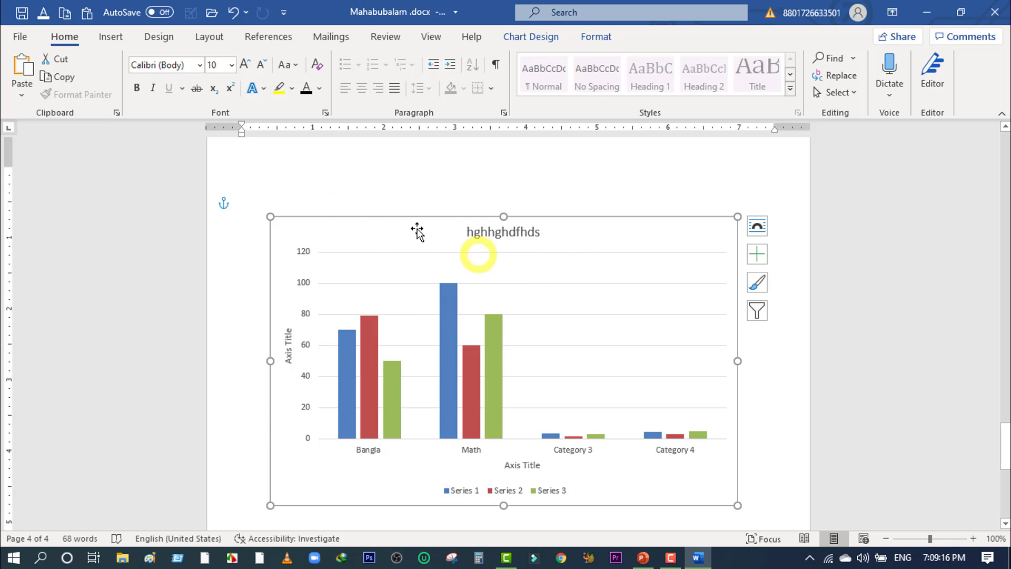
left_click(109, 39)
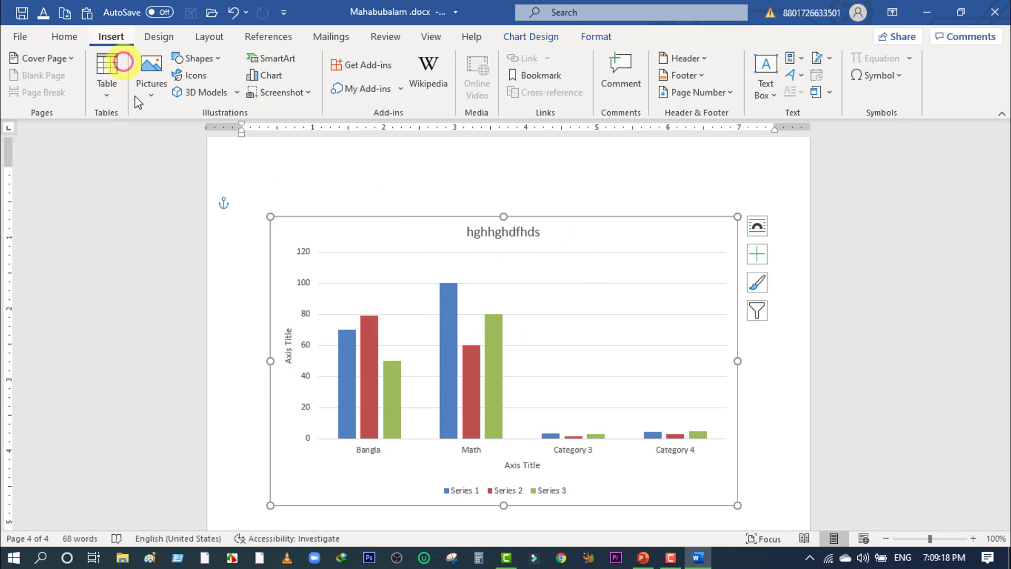
left_click(276, 78)
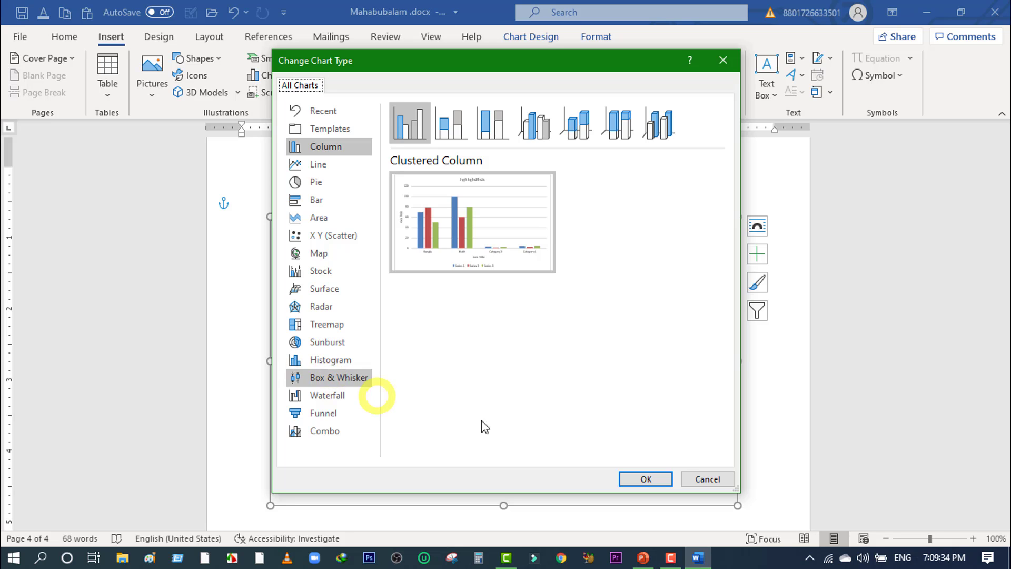
left_click(708, 478)
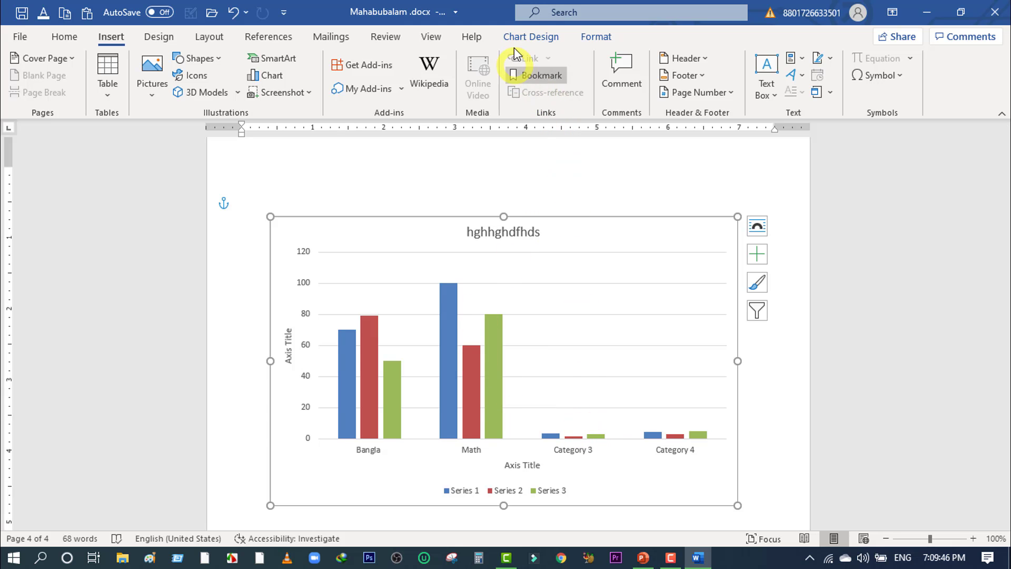
Step: Apply chart Style 14 after trying Style 3, keeping the original blue, red and green colours
left_click(535, 38)
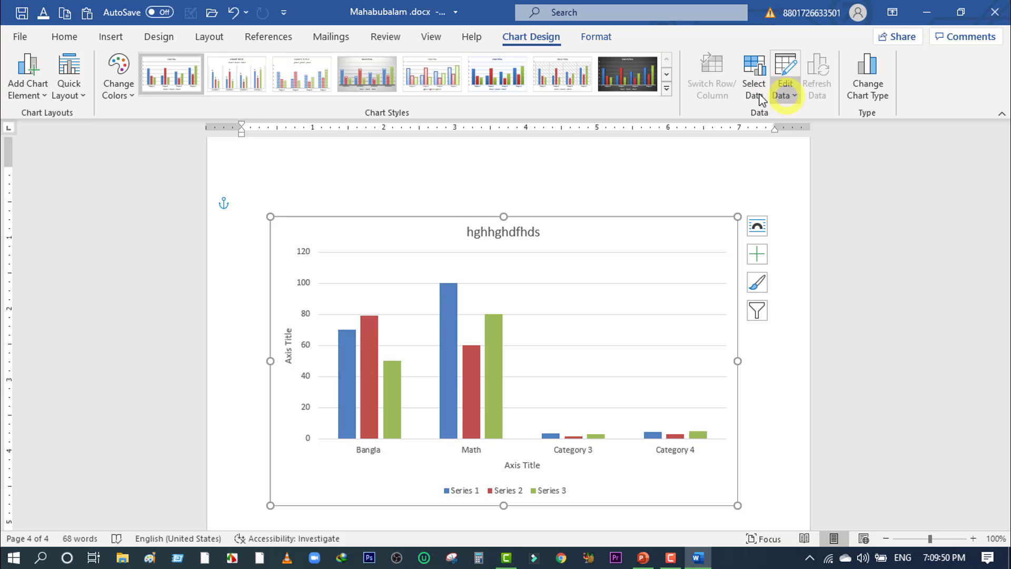
left_click(299, 84)
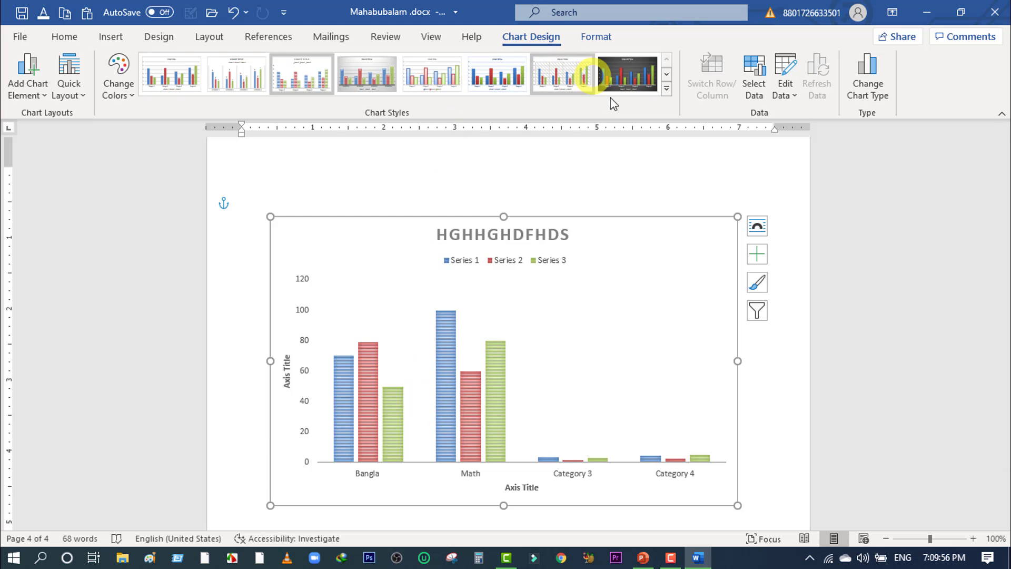
left_click(666, 88)
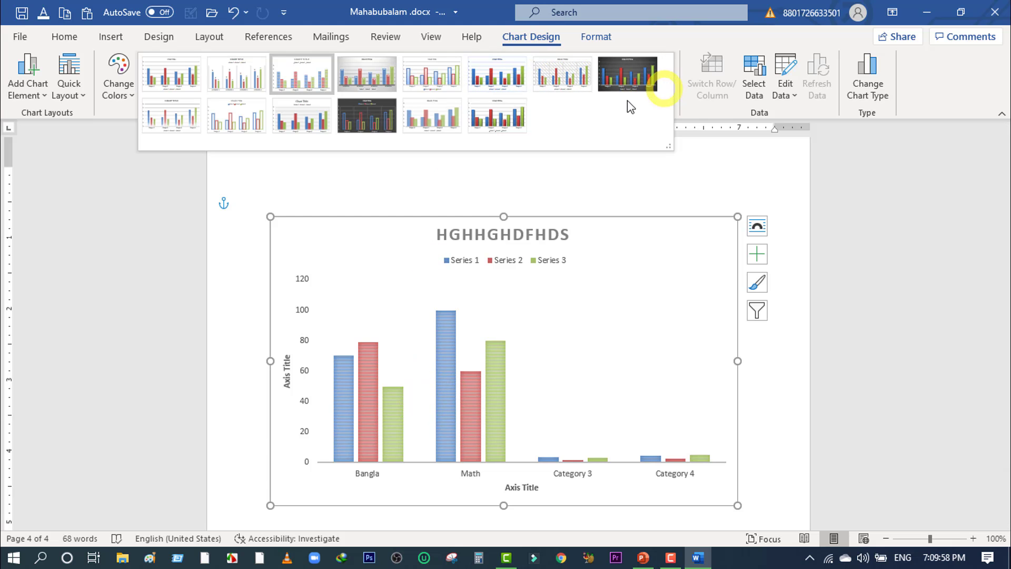
left_click(503, 121)
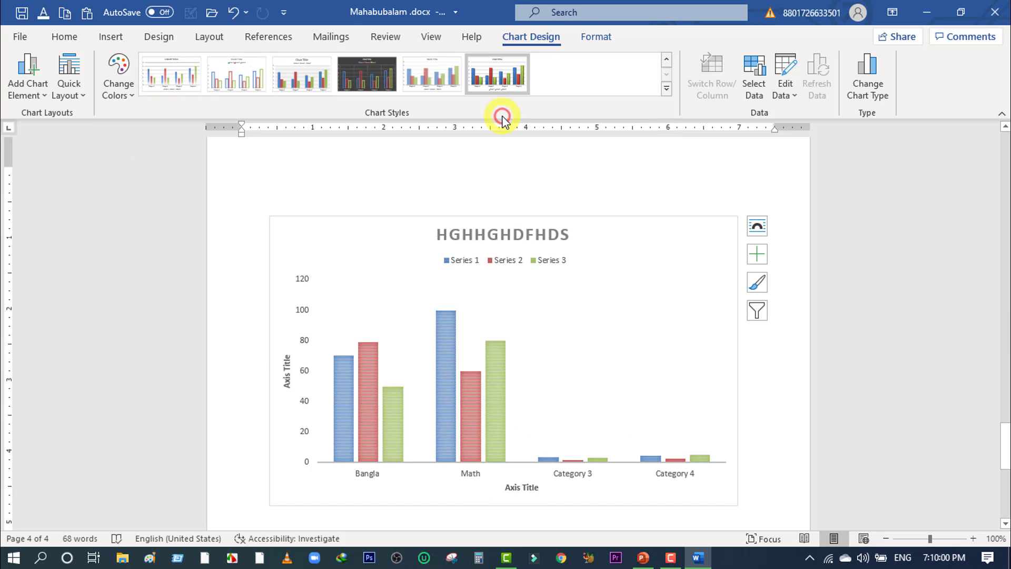
left_click(132, 94)
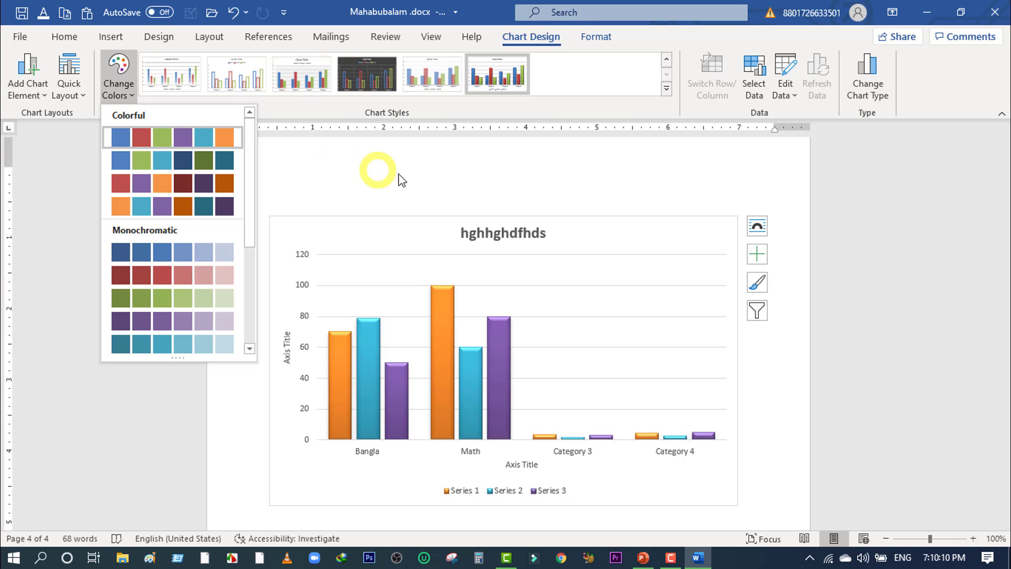
left_click(553, 166)
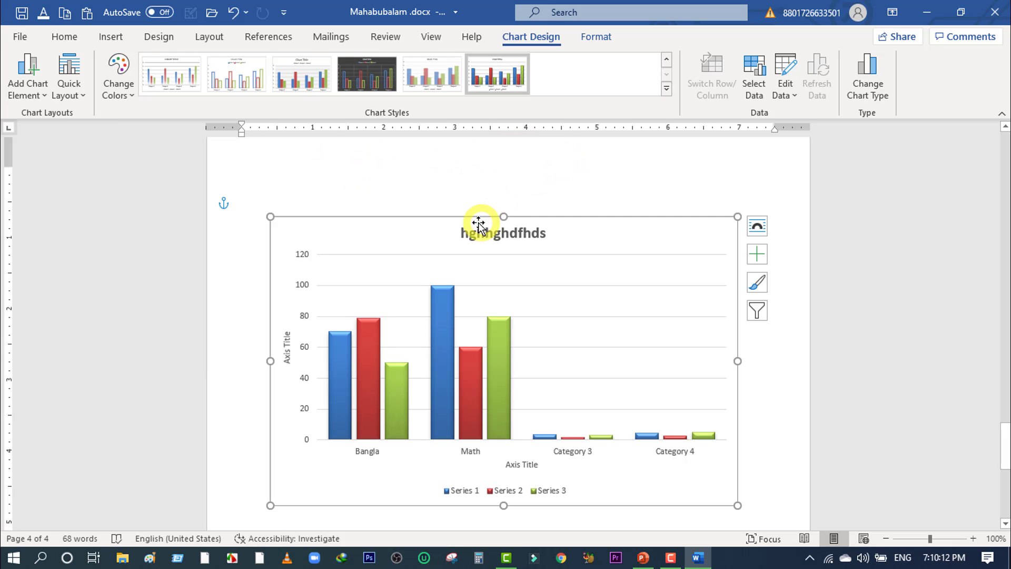
Step: Change Math's Series 1 value in cell B3 from 100 to 50 and close the data sheet
left_click(796, 97)
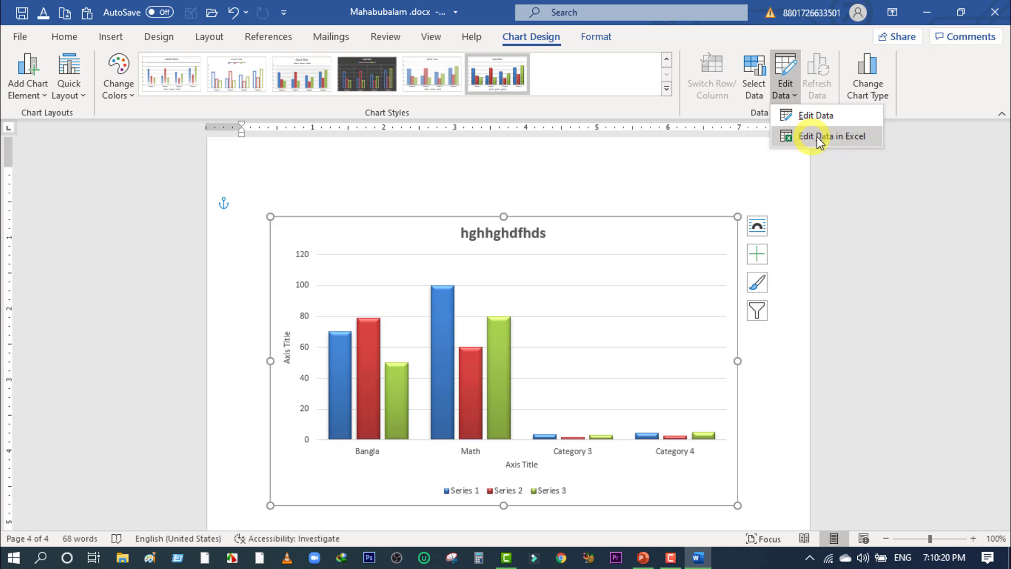
left_click(810, 119)
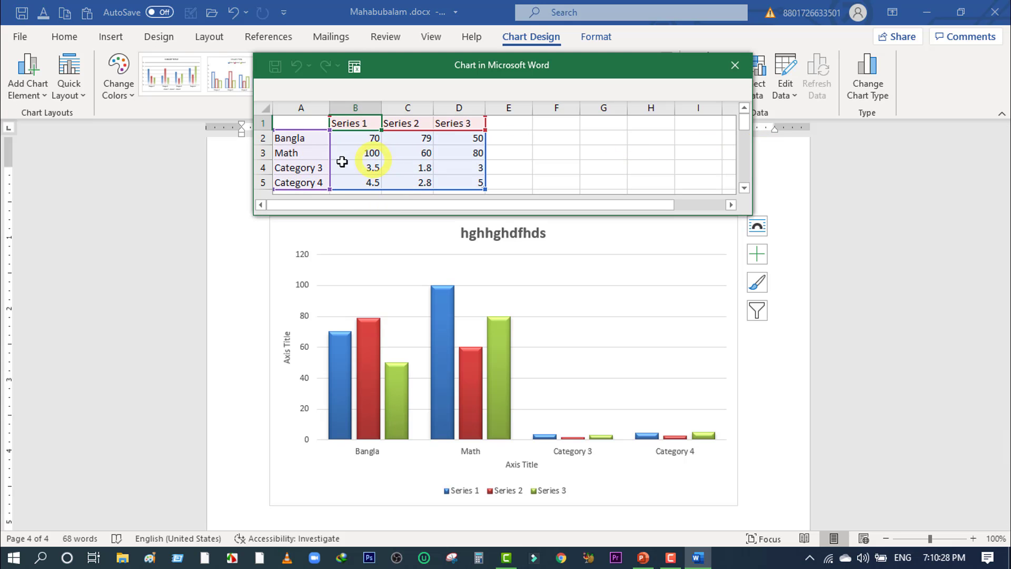
left_click(375, 152)
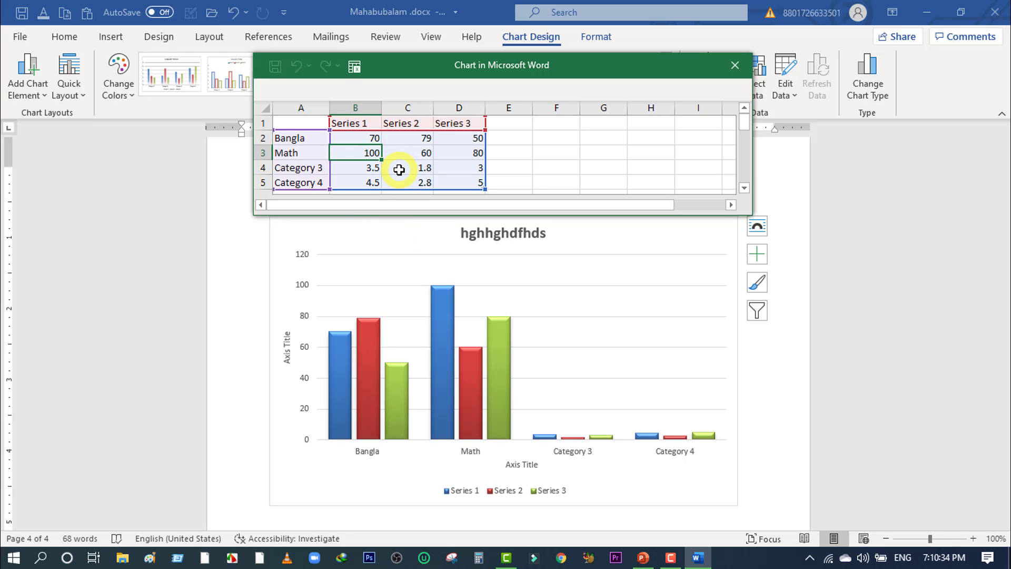
type("5")
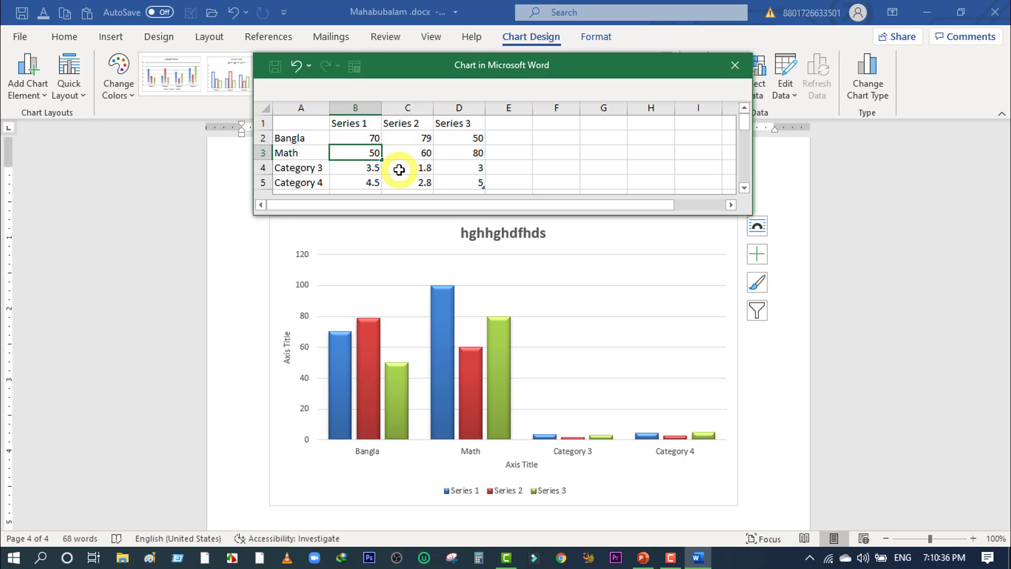
type("0")
left_click(546, 151)
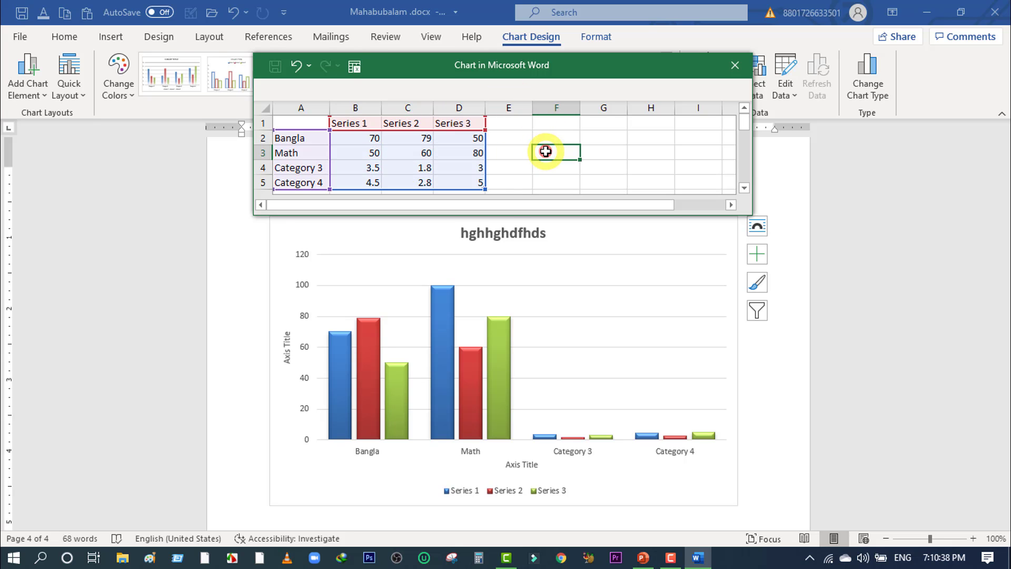
left_click(632, 345)
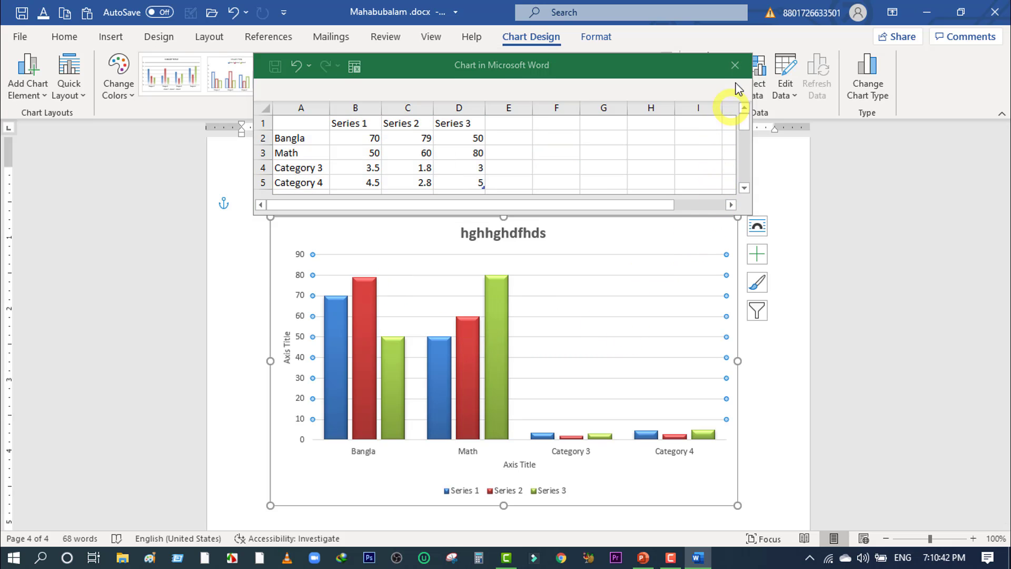
left_click(736, 65)
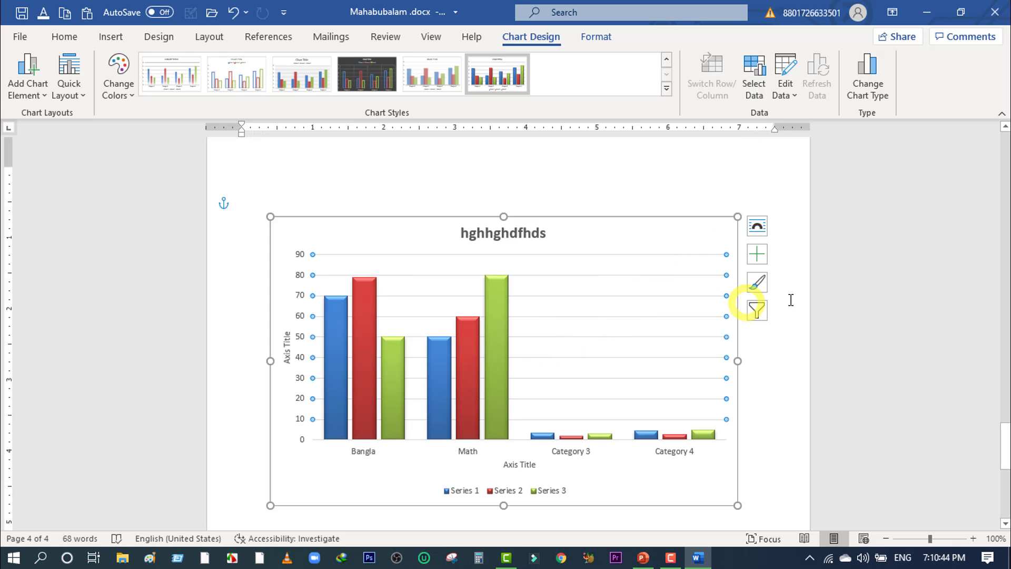
Step: Turn on data labels so every column shows its value, such as 70, 79 and 50
left_click(762, 256)
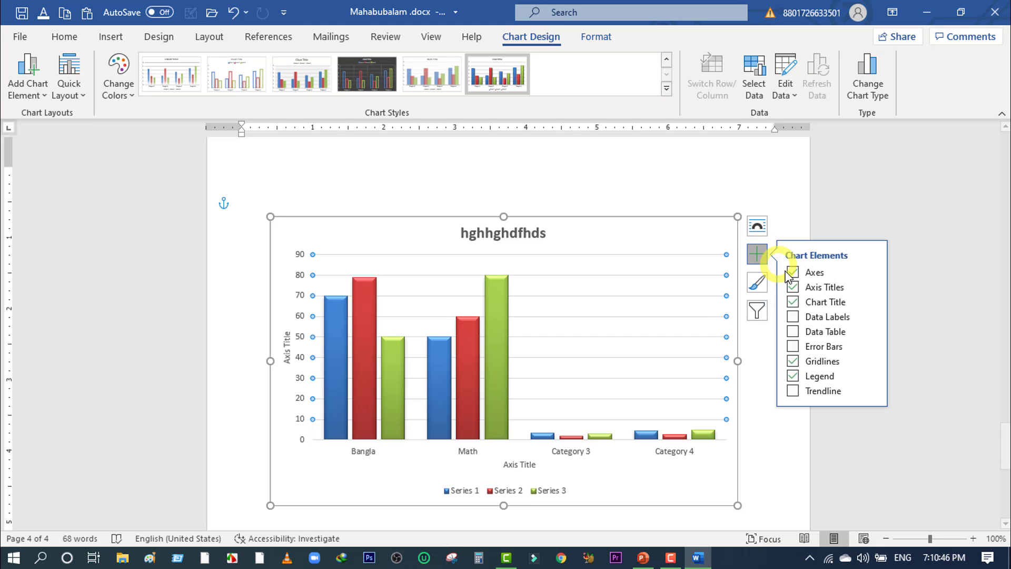
left_click(792, 317)
left_click(792, 317)
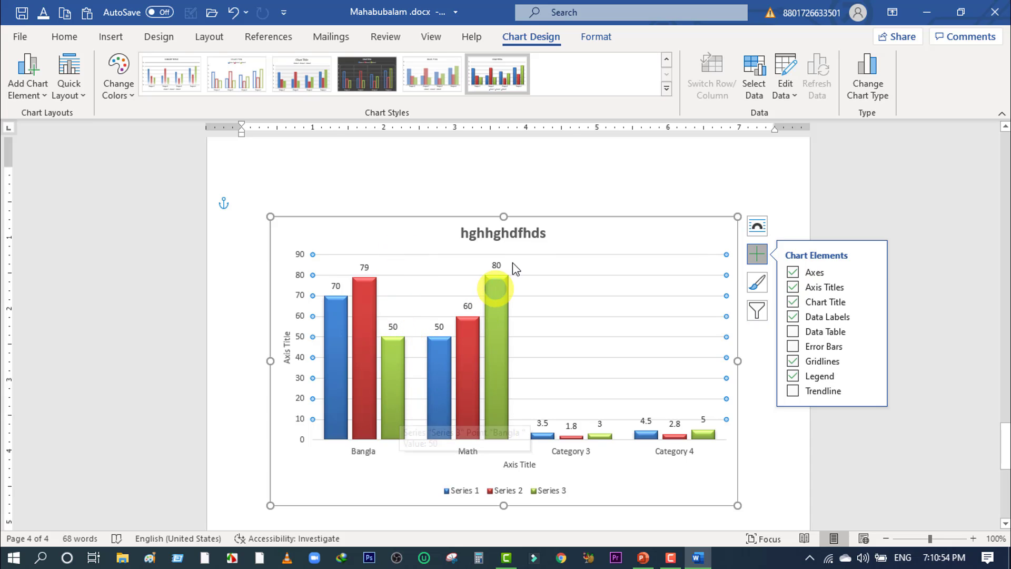
left_click(759, 457)
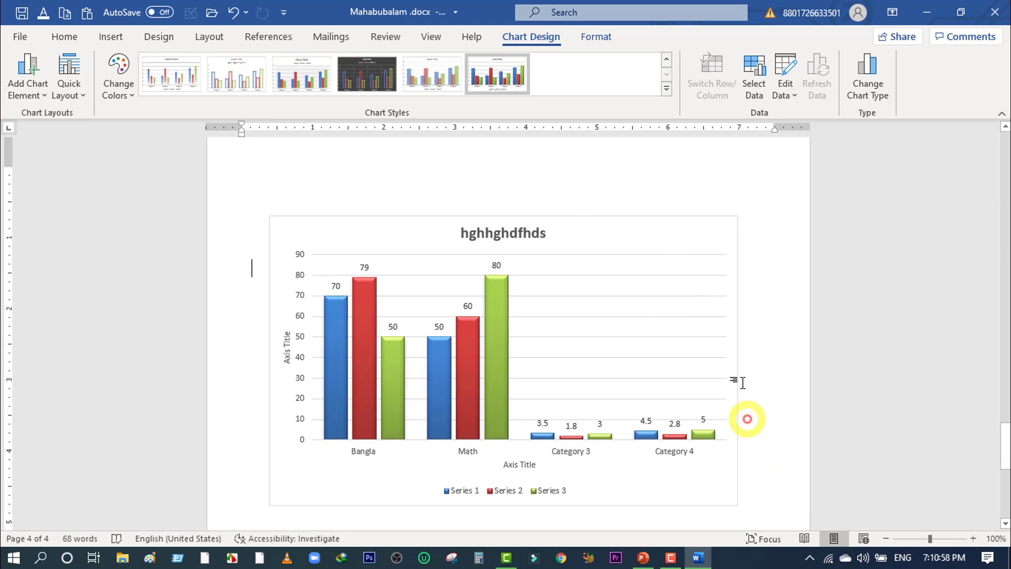
left_click(514, 285)
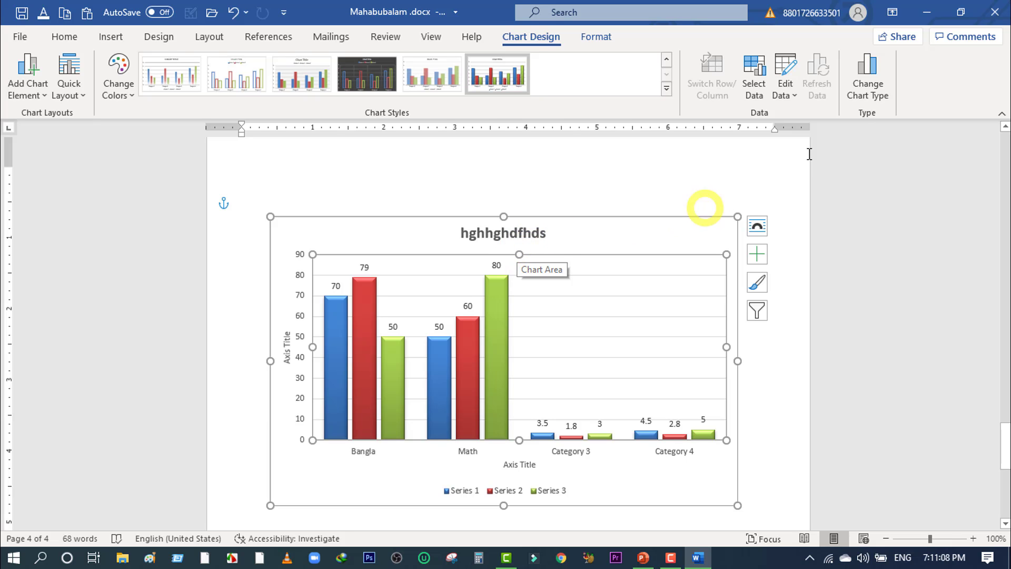
Step: Change the chart type to 3-D Clustered Column, keeping the value labels on the bars
left_click(869, 75)
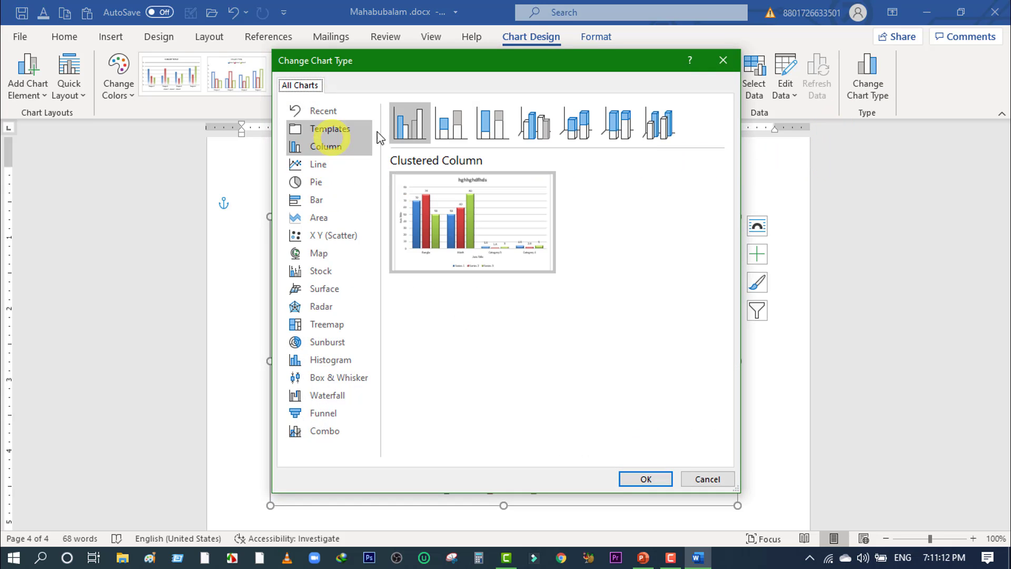
left_click(537, 126)
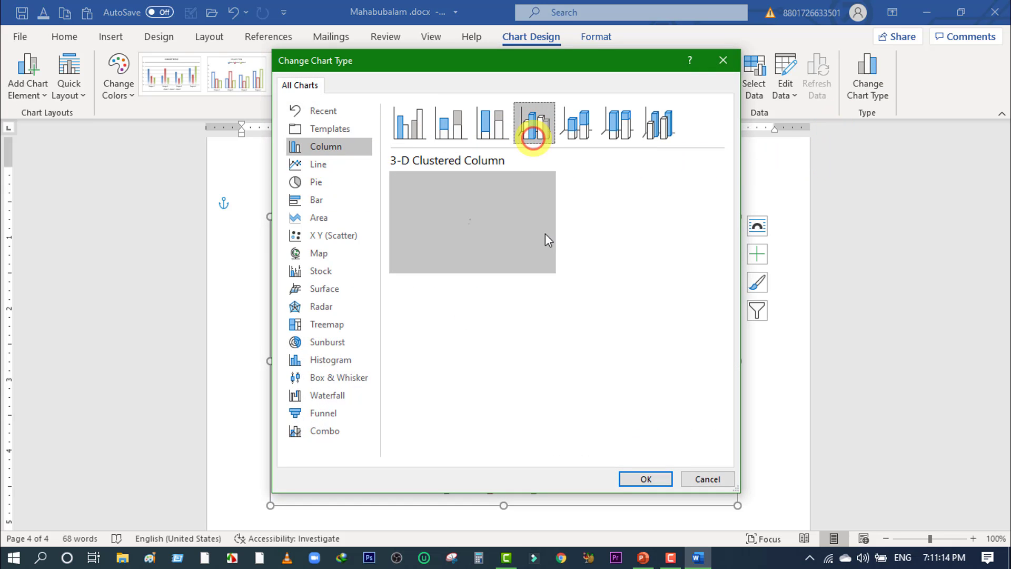
left_click(659, 480)
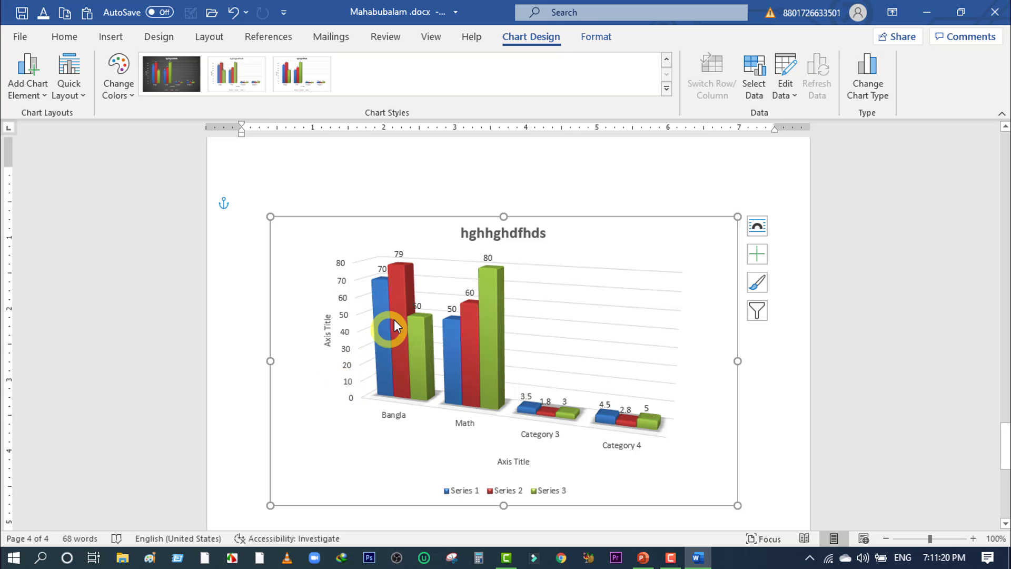
mouse_move(458, 356)
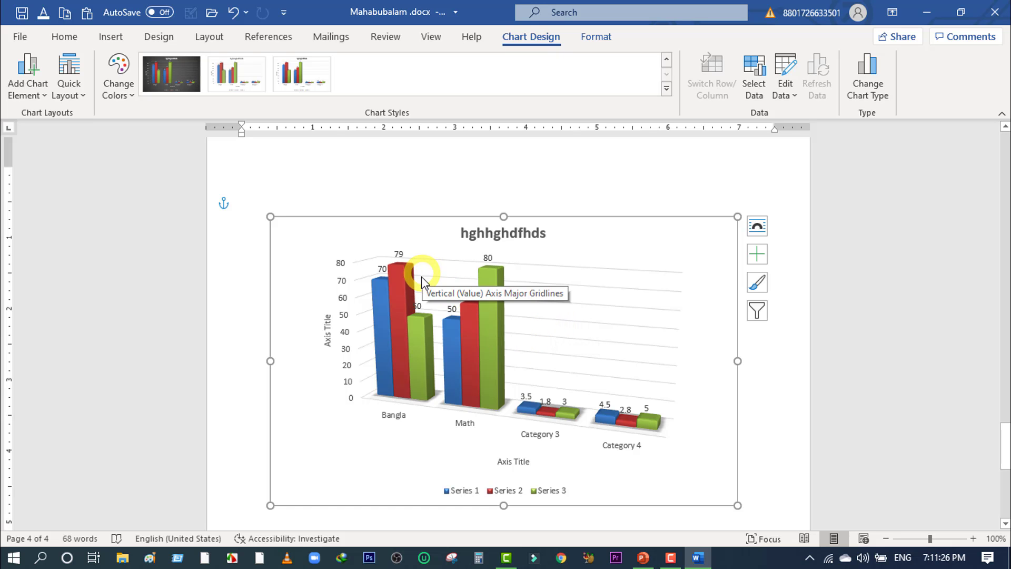
Step: Undo the last three edits, removing the chart from page 4
key("ctrl+z")
key("ctrl+z")
key("ctrl+z")
key("ctrl+z")
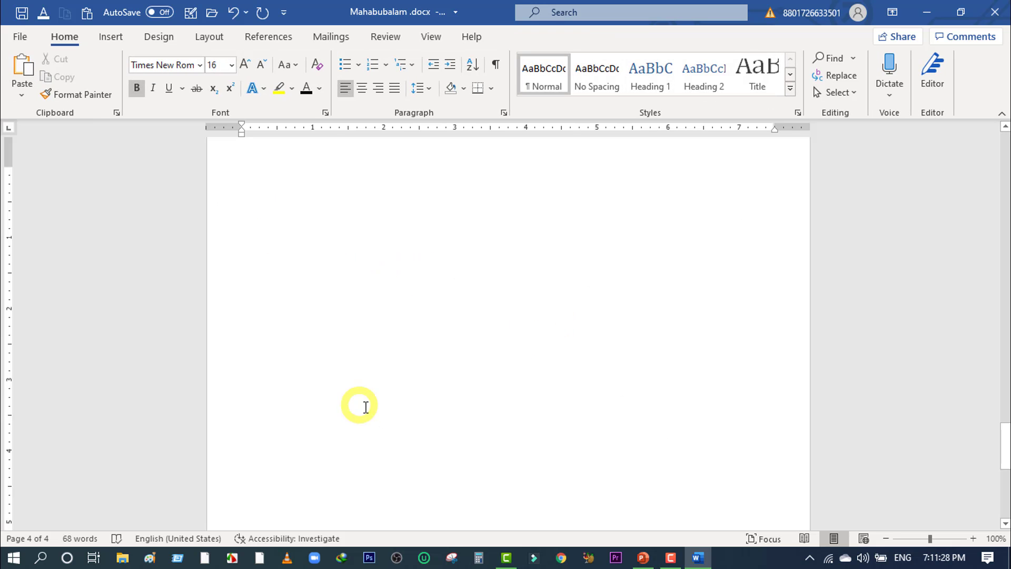
key("ctrl+z")
key("ctrl+z")
key("ctrl+z")
key("ctrl+z")
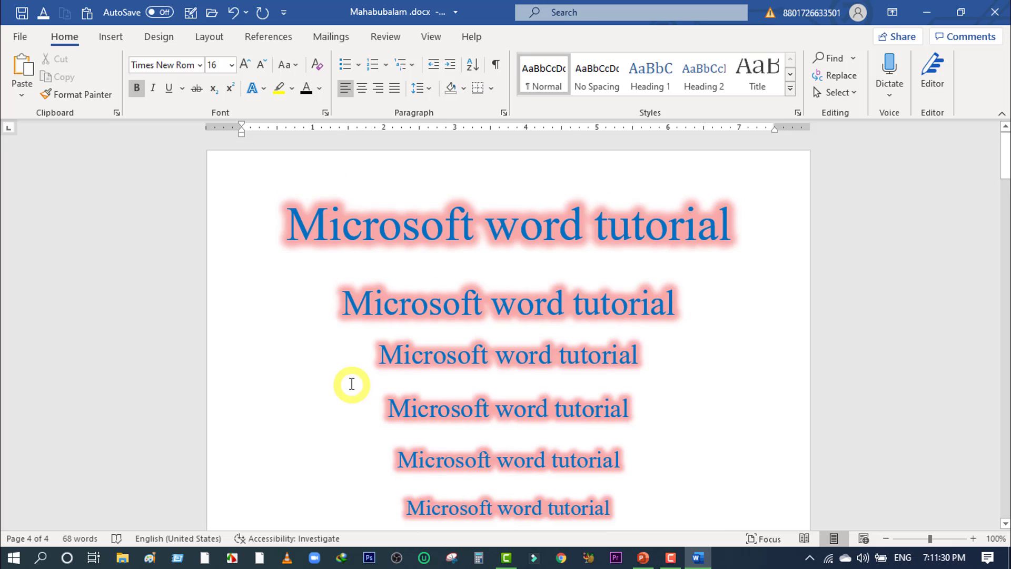
key("ctrl+z")
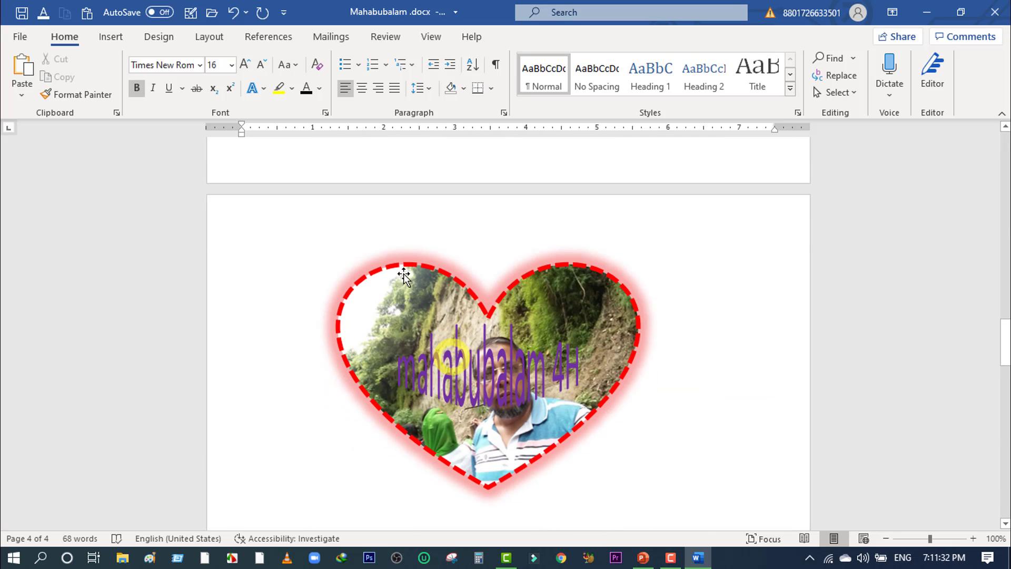
Step: Check Insert's Screenshot window list, then minimize Word to reveal 3Dfile.pptx
left_click(111, 38)
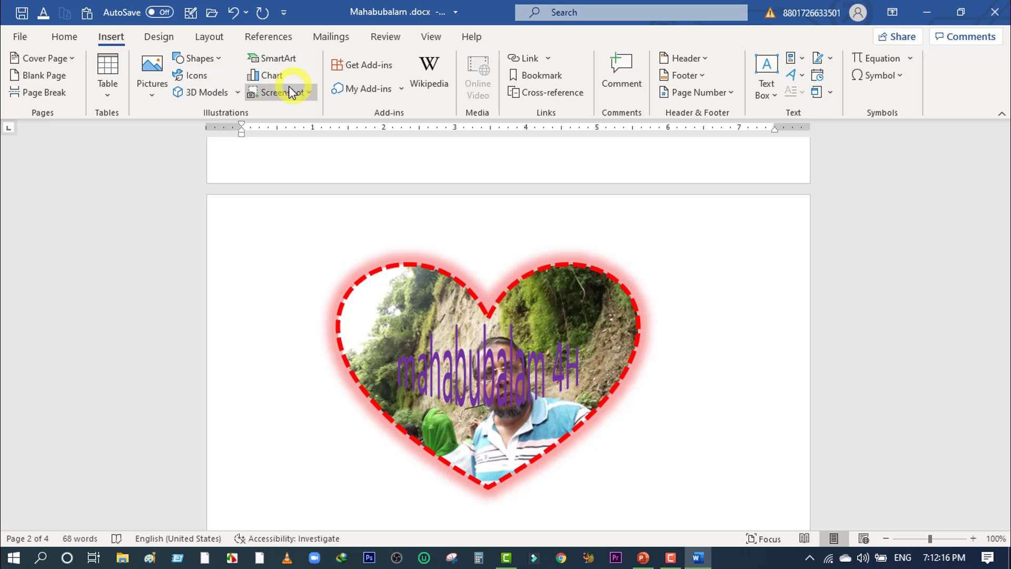
left_click(303, 203)
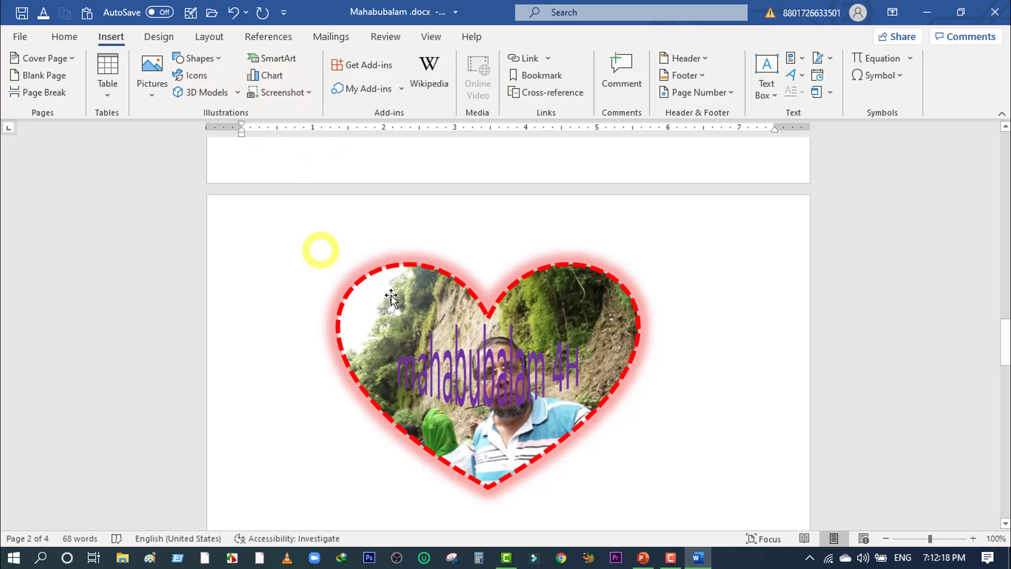
left_click(310, 93)
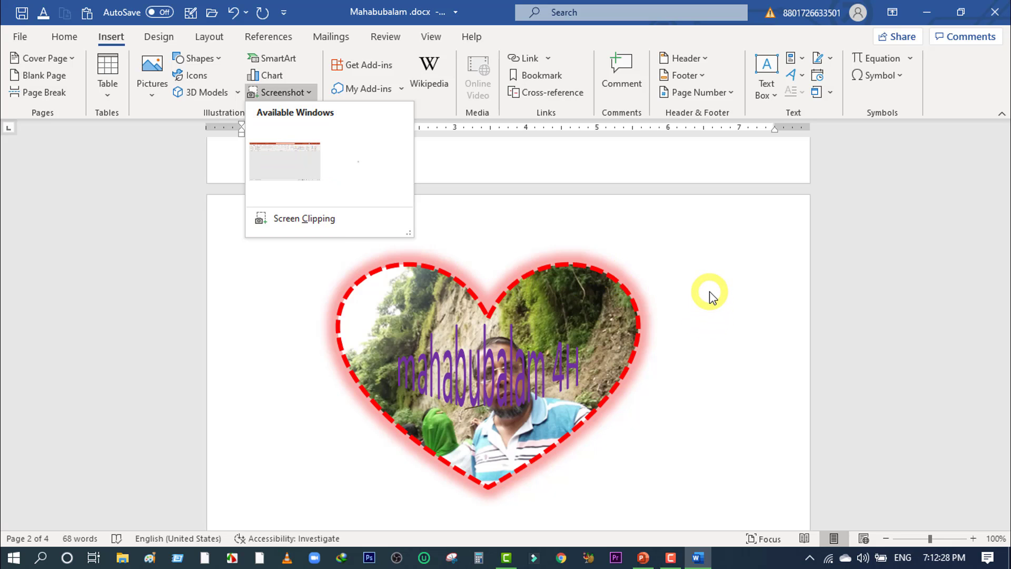
left_click(926, 12)
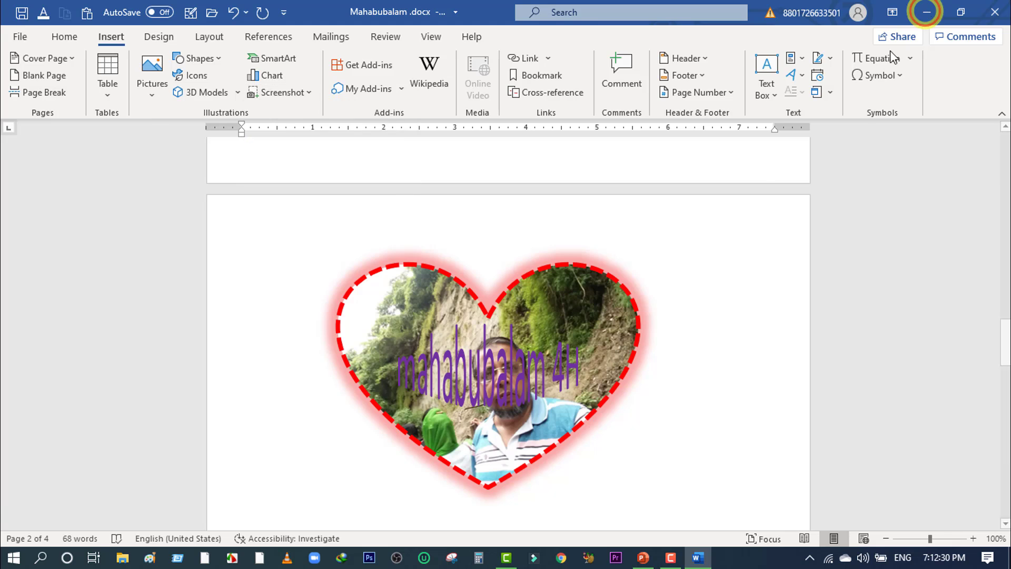